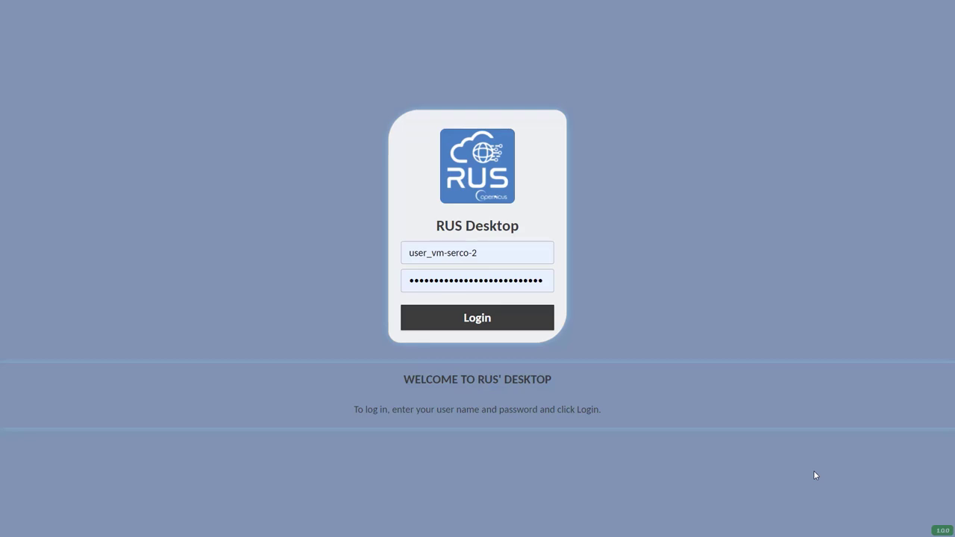
- Log in to the RUS Desktop session with the pre-filled credentials and launch Firefox
click(476, 322)
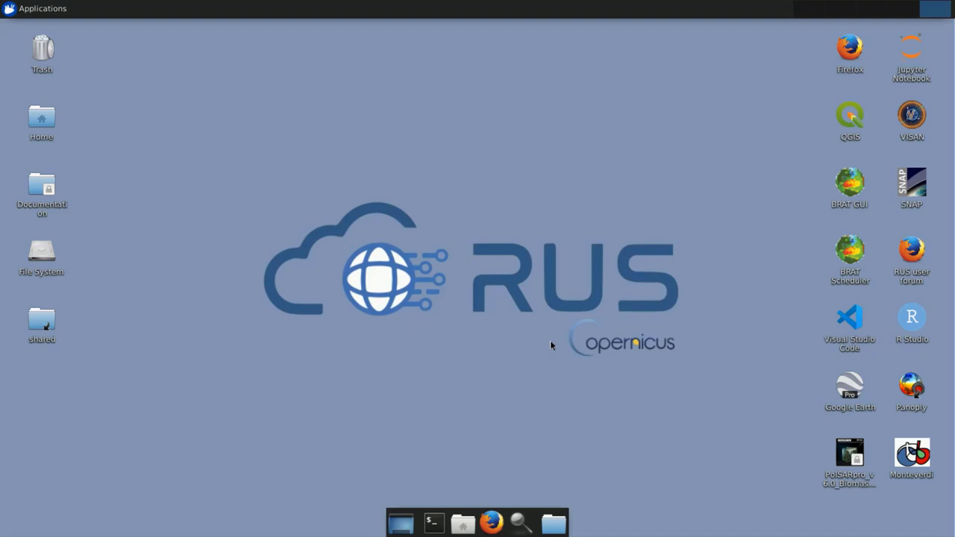
double_click(842, 50)
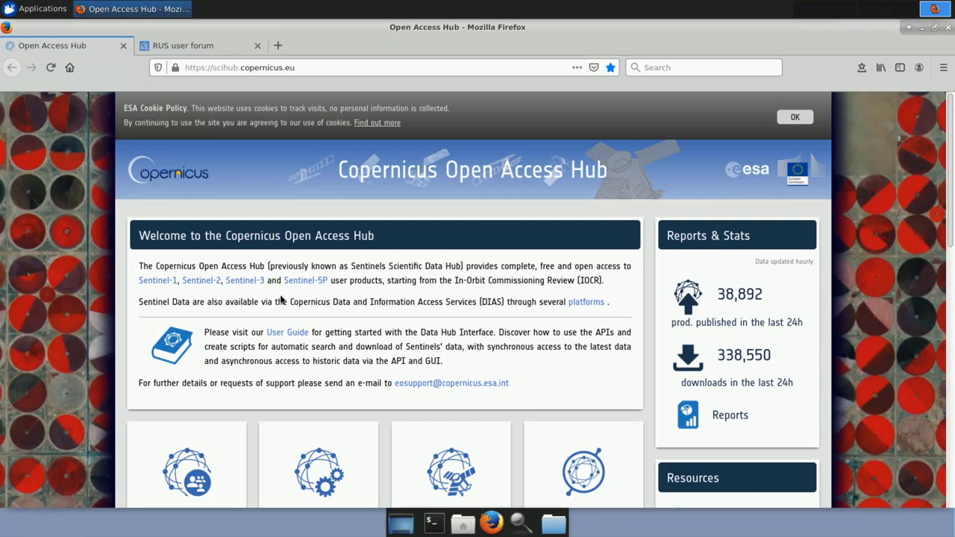
- Open the Open Hub portal and sign in using the saved account credentials
scroll(280, 298, down, 5)
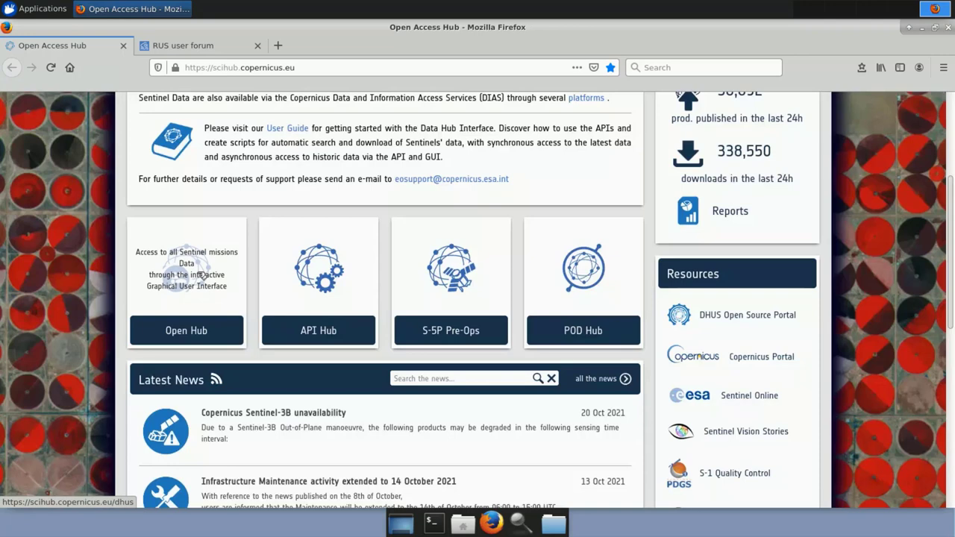
click(201, 275)
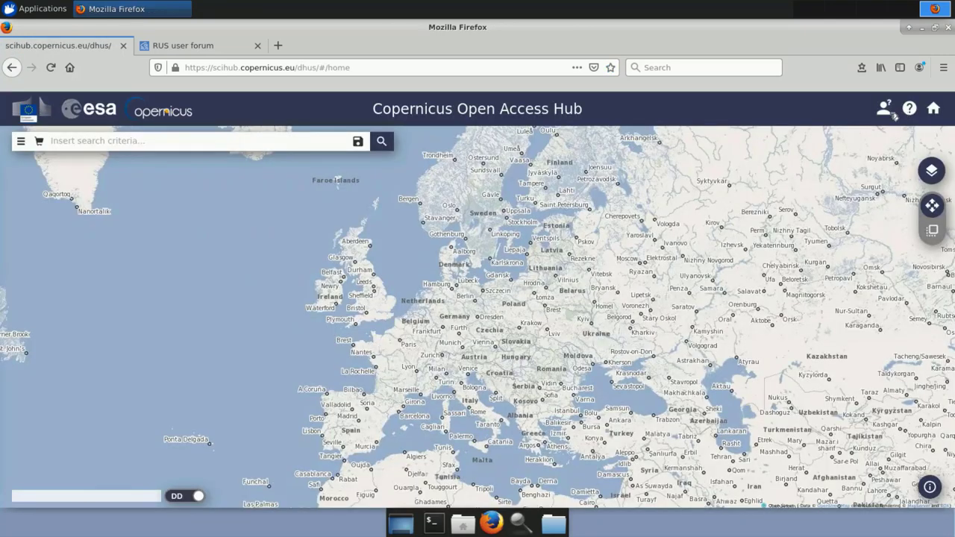
click(889, 113)
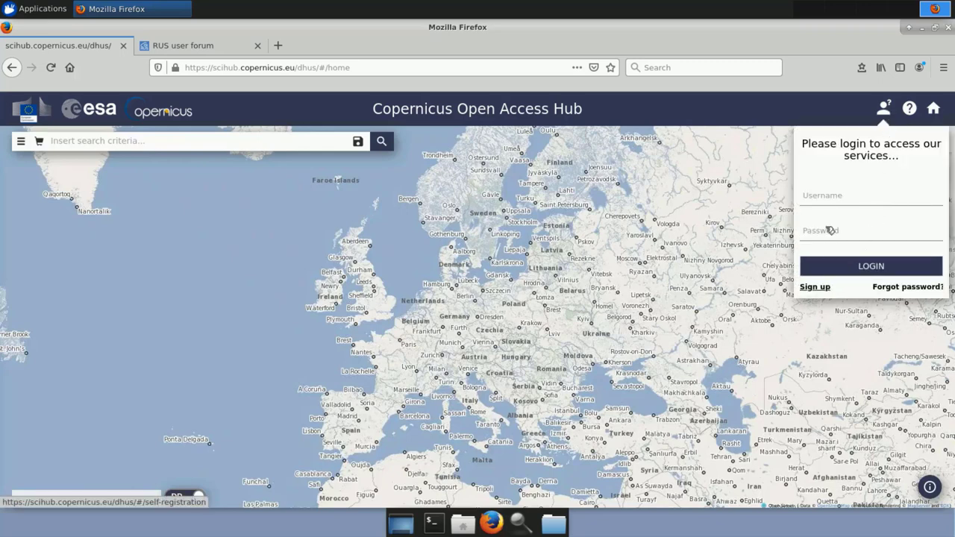
click(830, 198)
click(831, 237)
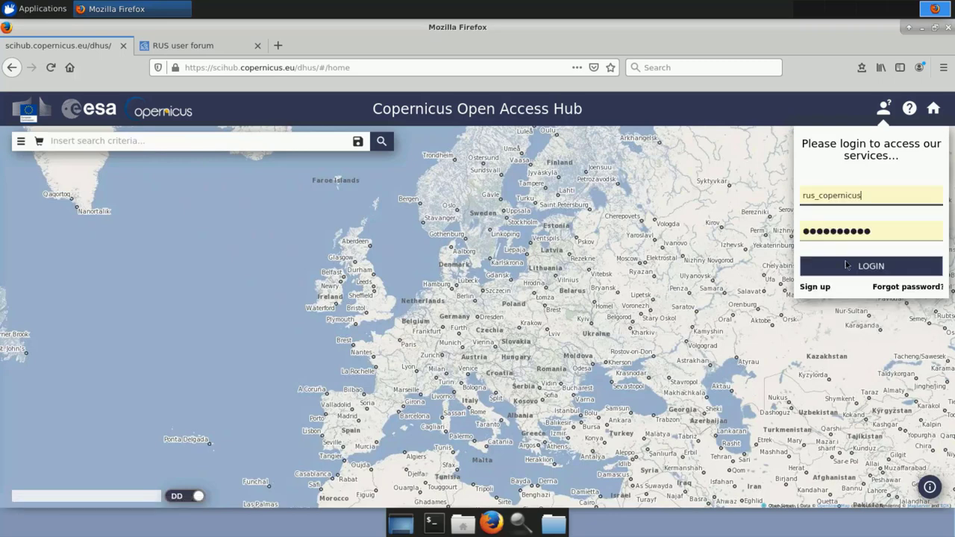
click(847, 265)
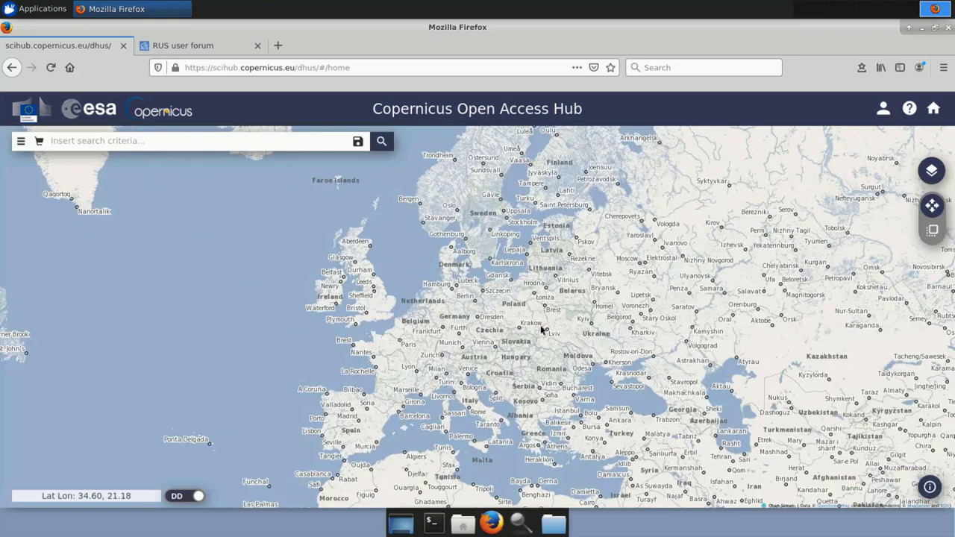
- Move the map to the Senegal coast and draw a rectangular search area near Nguekhokh
drag(542, 329, 548, 149)
drag(552, 440, 476, 341)
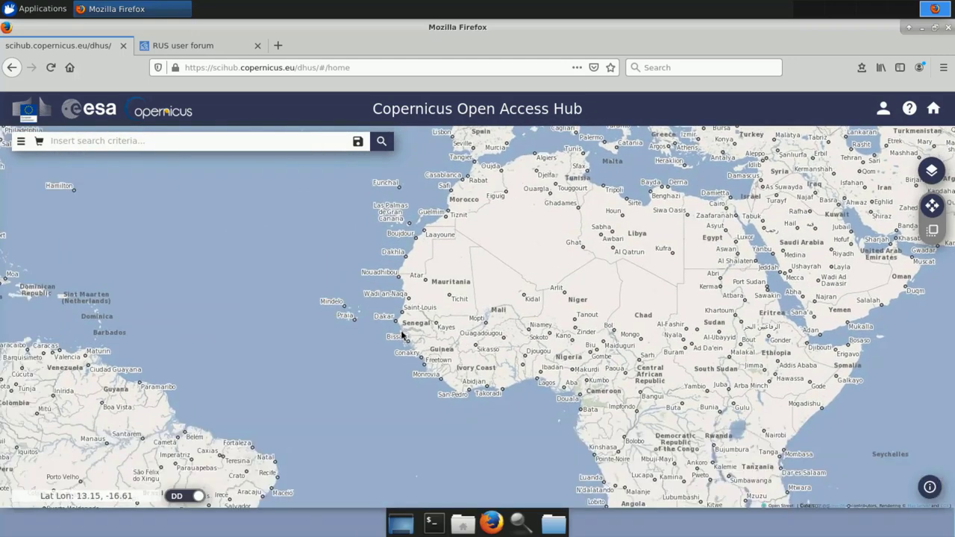
scroll(402, 335, down, 2)
scroll(401, 335, up, 5)
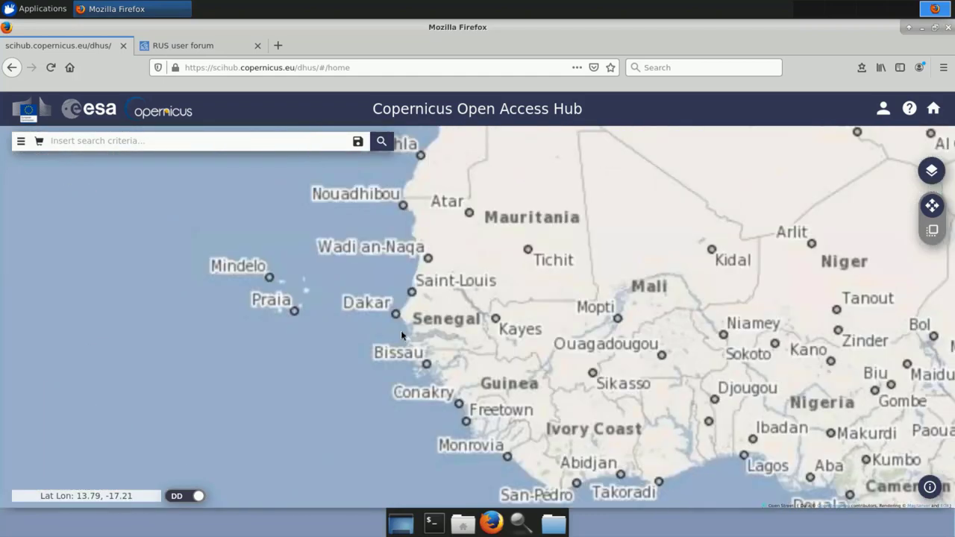
scroll(401, 335, up, 1)
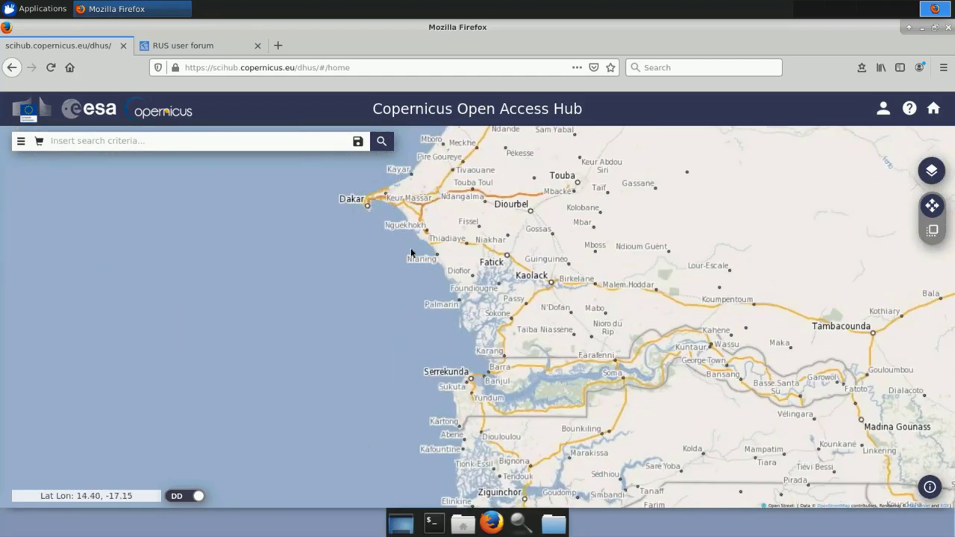
drag(424, 252, 525, 291)
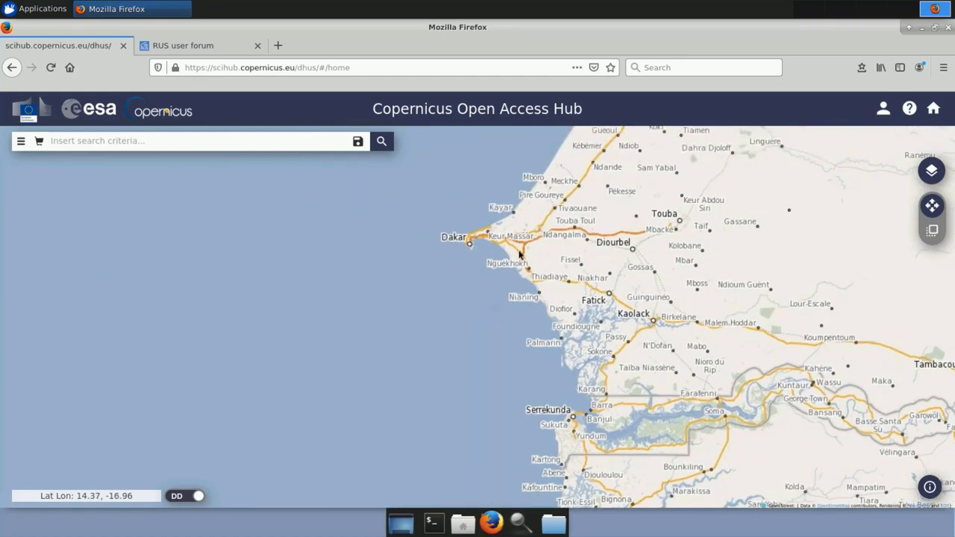
click(932, 232)
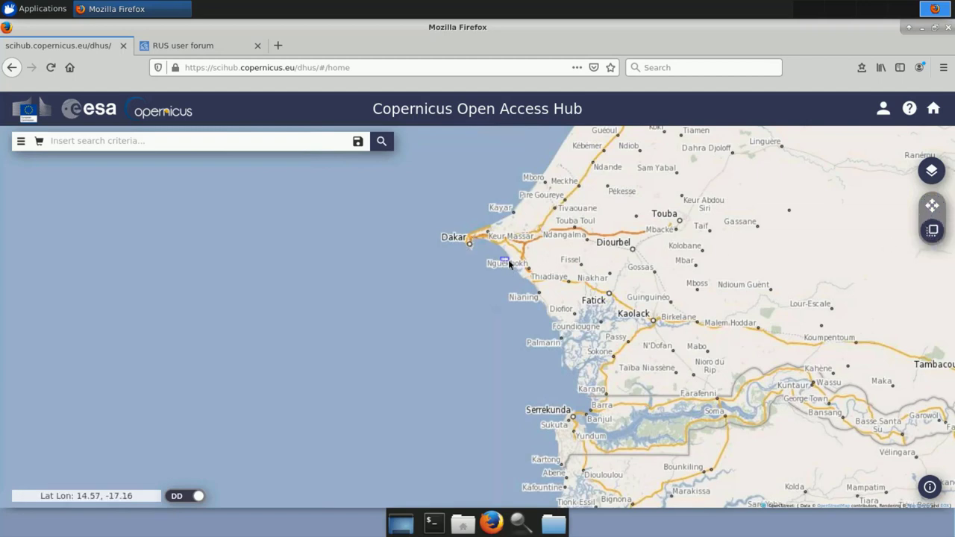
drag(498, 255, 541, 290)
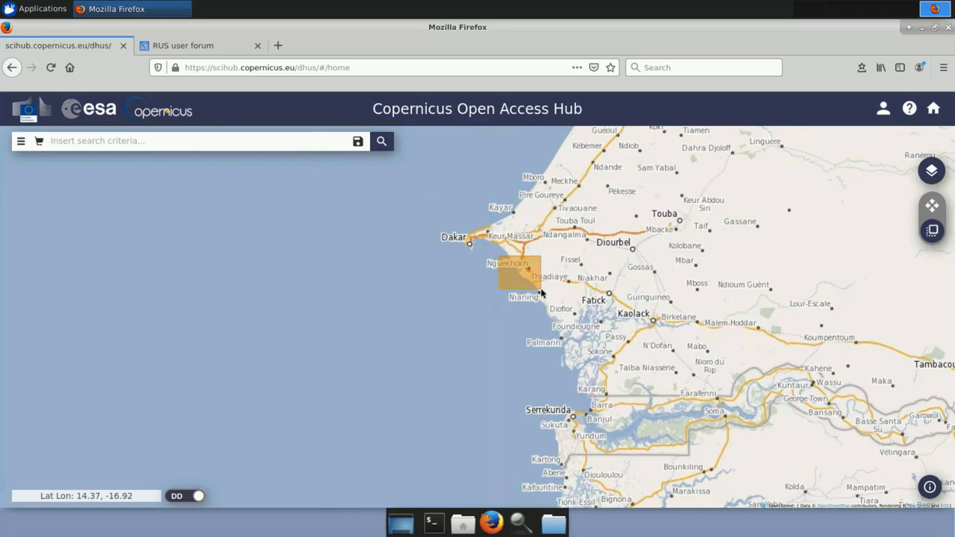
- Set the advanced-search sensing period from 2021/07/01 to 2021/07/15
click(21, 141)
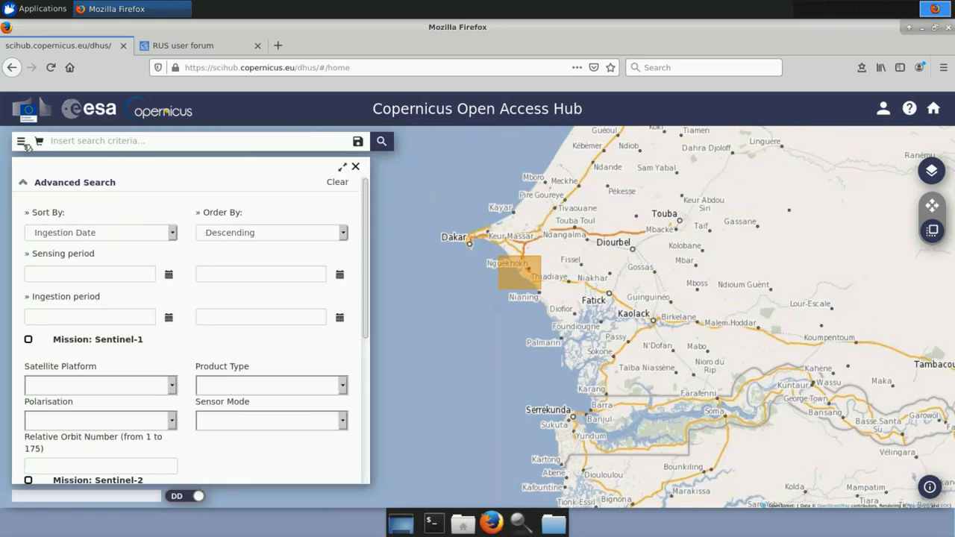
click(168, 276)
click(43, 297)
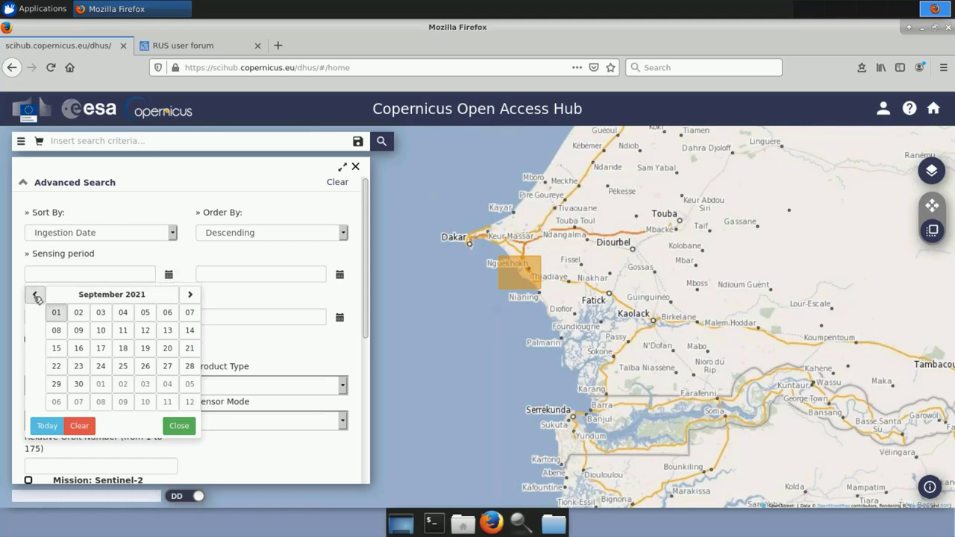
click(43, 298)
click(42, 297)
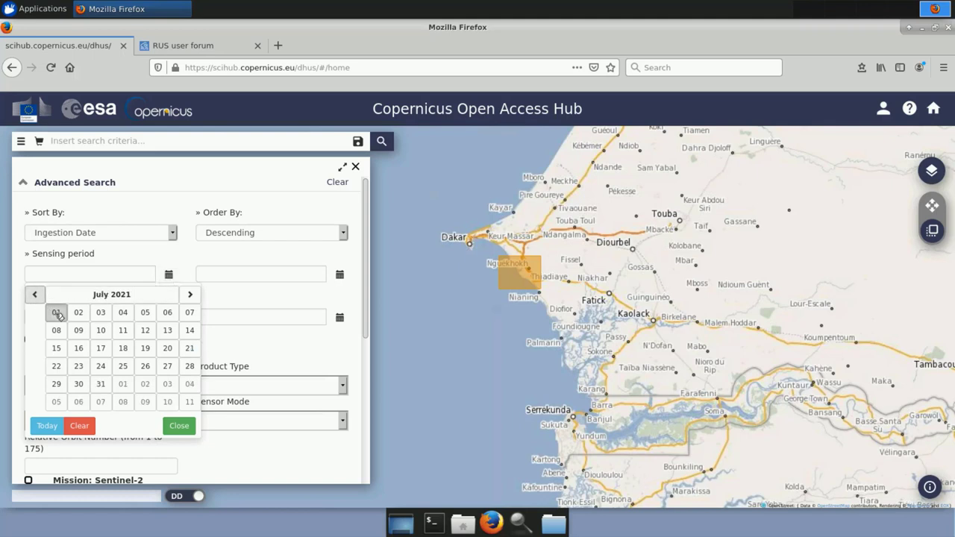
click(56, 311)
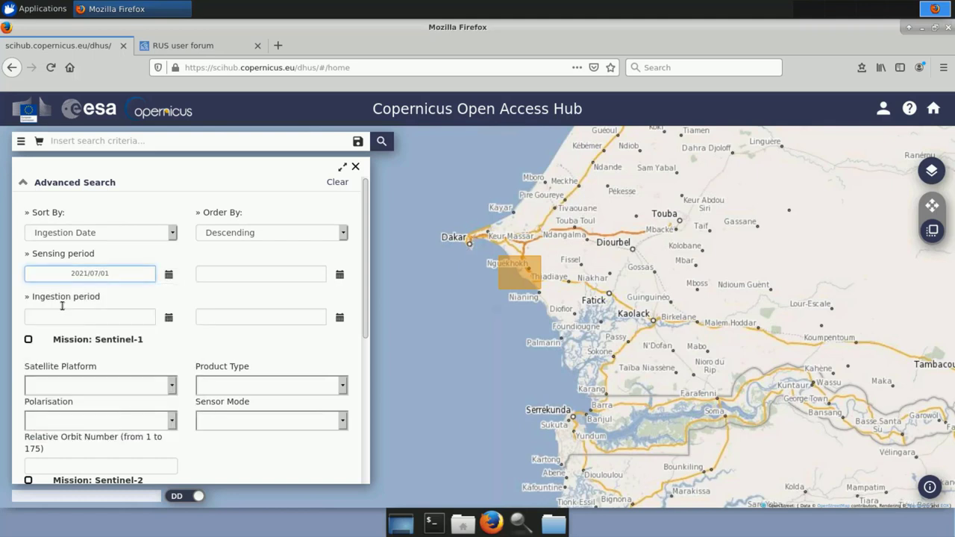
click(339, 275)
click(160, 296)
click(161, 296)
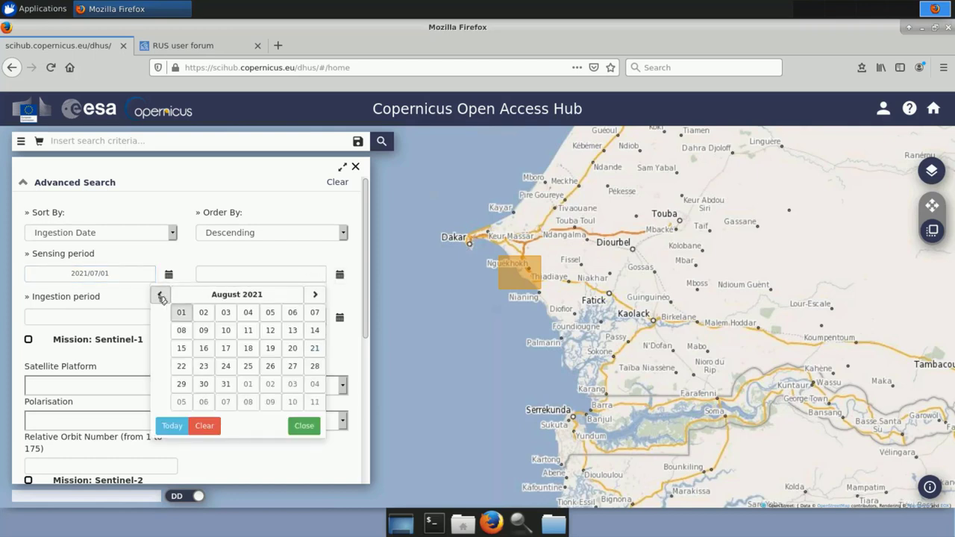
click(160, 297)
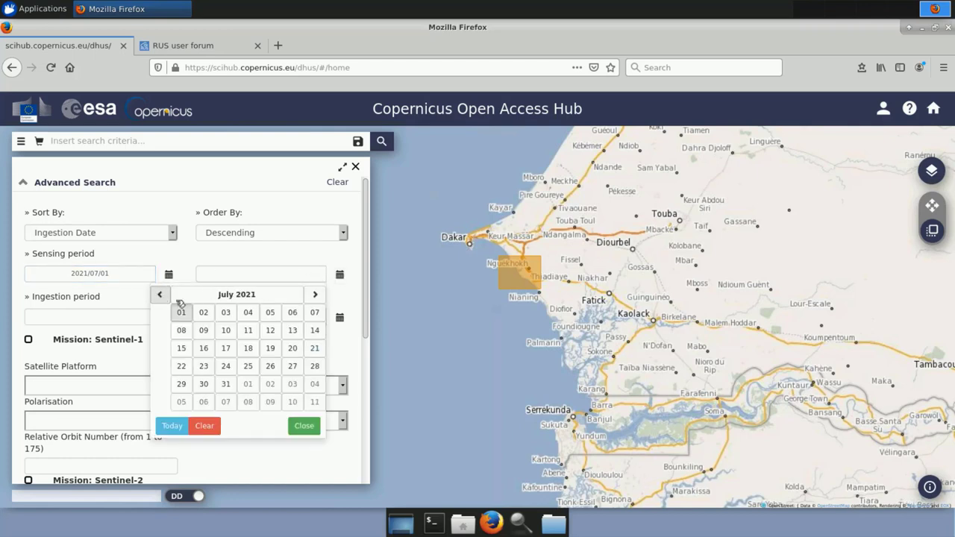
click(182, 348)
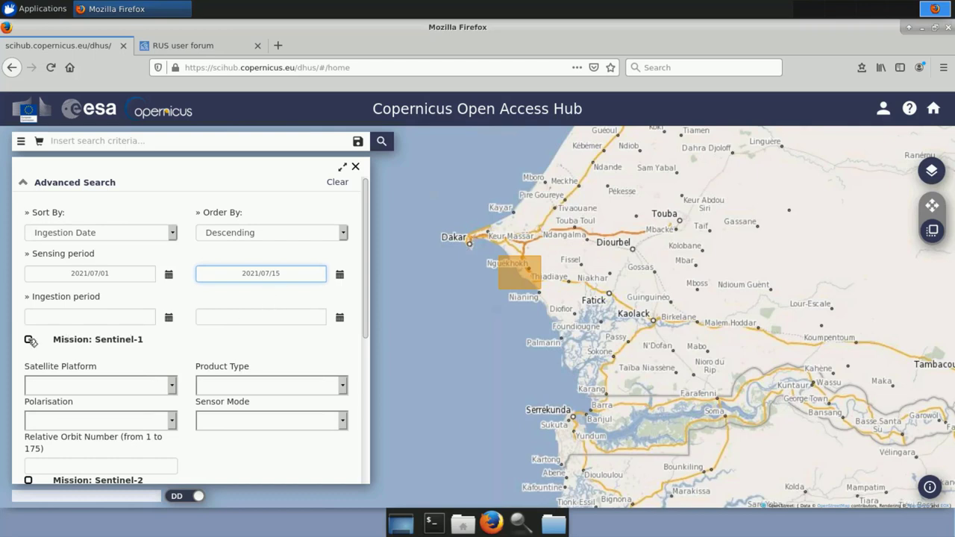
- Restrict the search to Sentinel-1 GRD products in IW sensor mode and run it
click(31, 340)
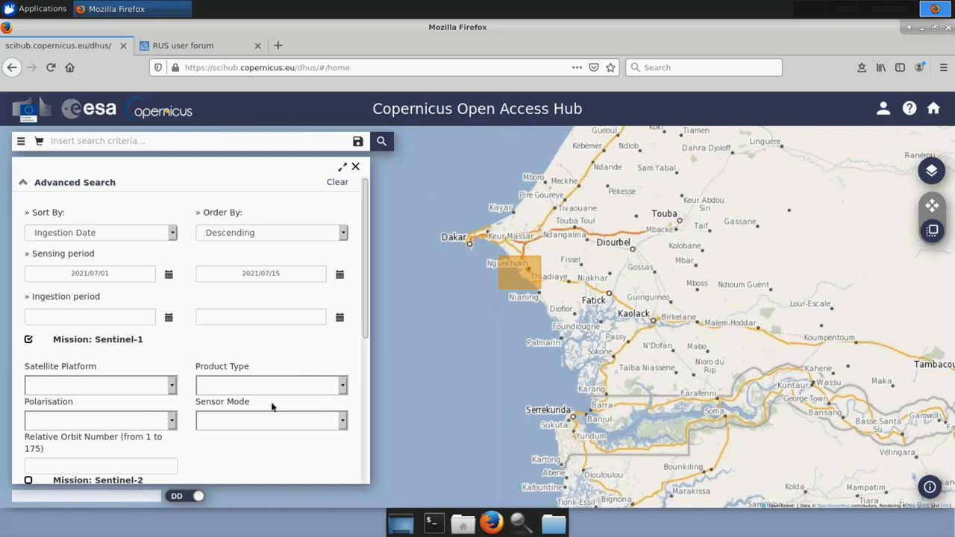
click(342, 386)
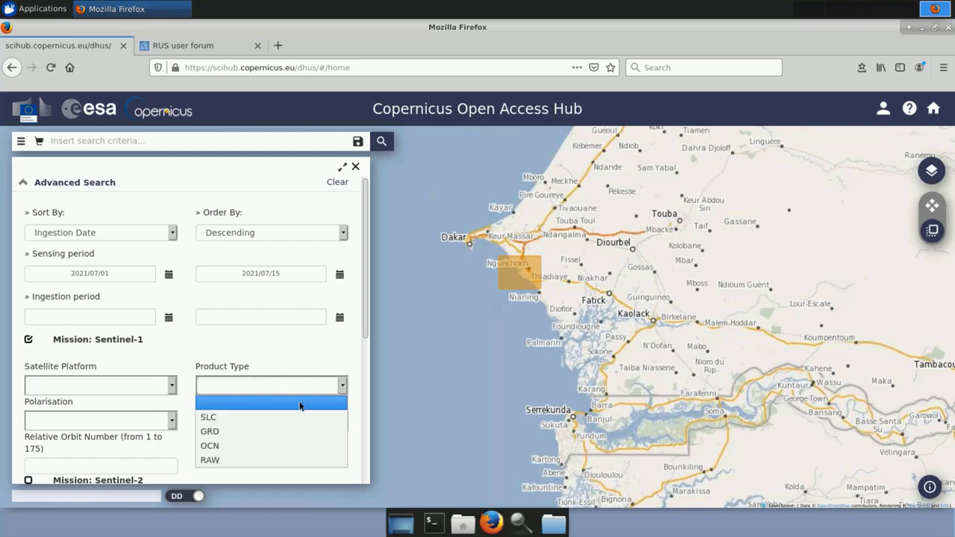
click(234, 434)
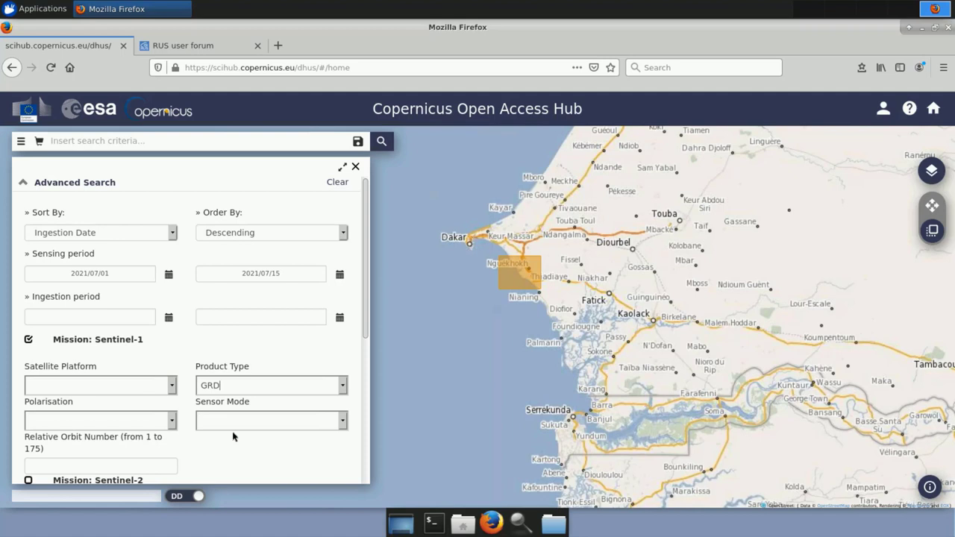
click(343, 421)
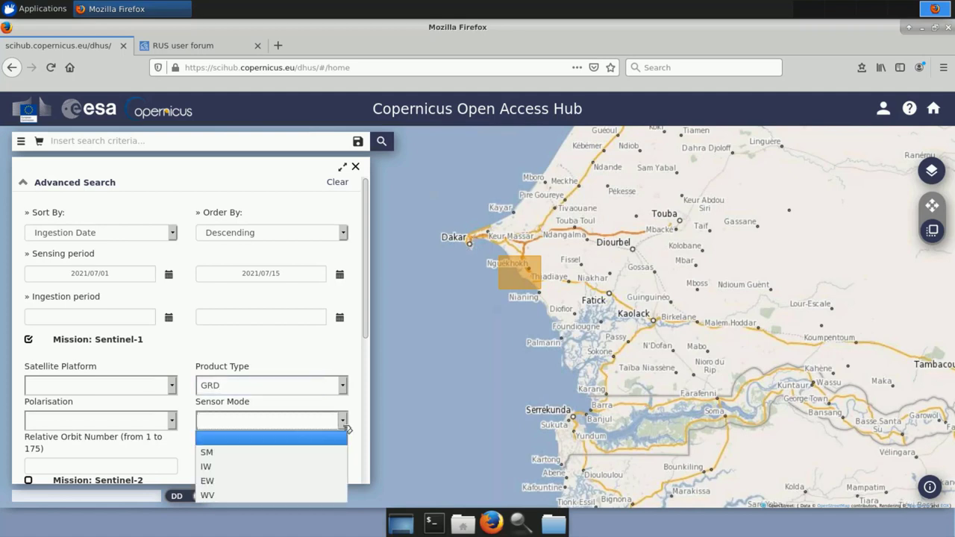
click(248, 467)
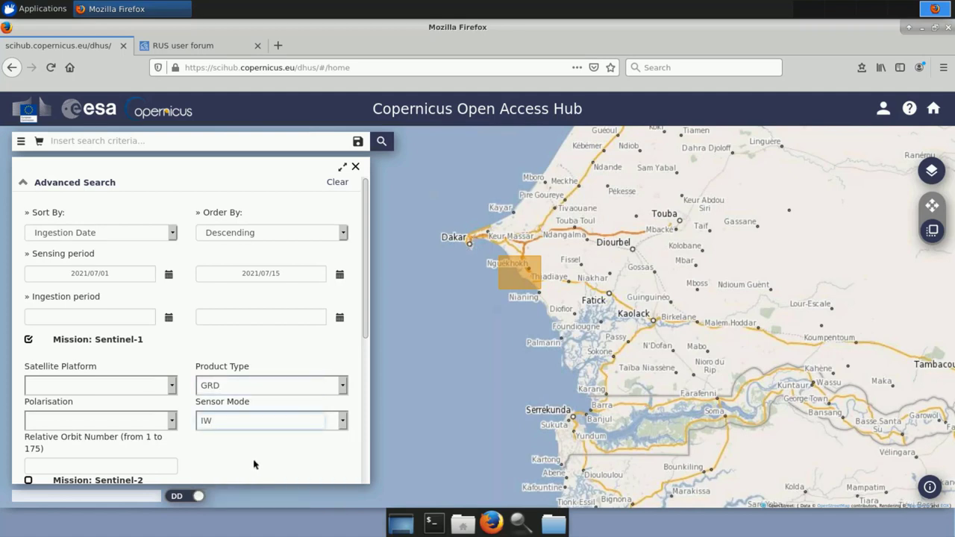
click(381, 142)
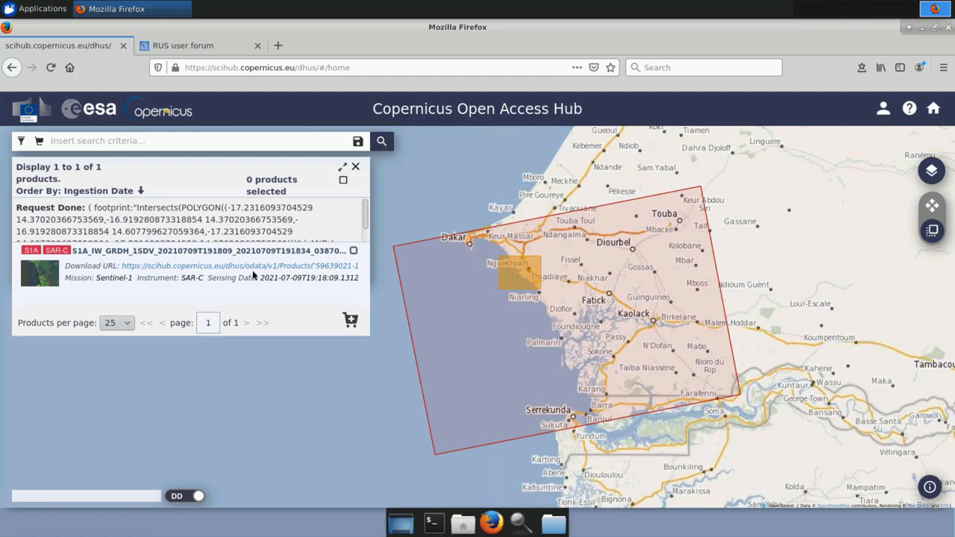
- Highlight the footprint of the single result, S1A_IW_GRDH_1SDV_20210709T191809, on the map
mouse_move(258, 276)
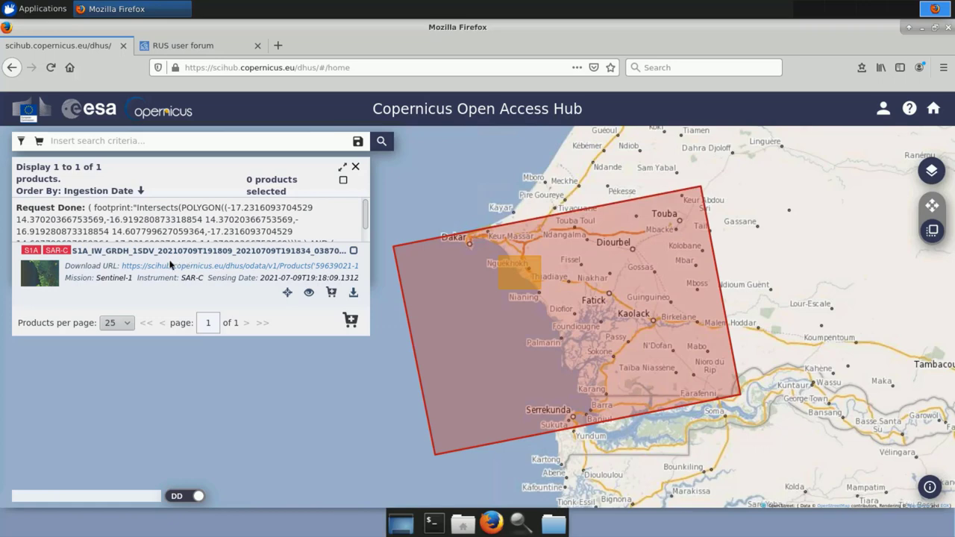
- Change the sensing period start date to 2020/07/01
click(23, 142)
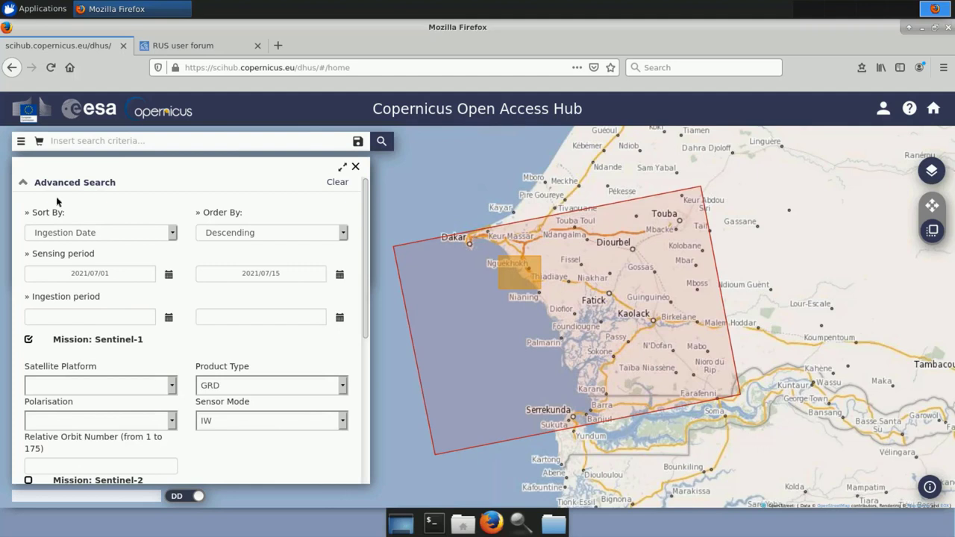
click(169, 274)
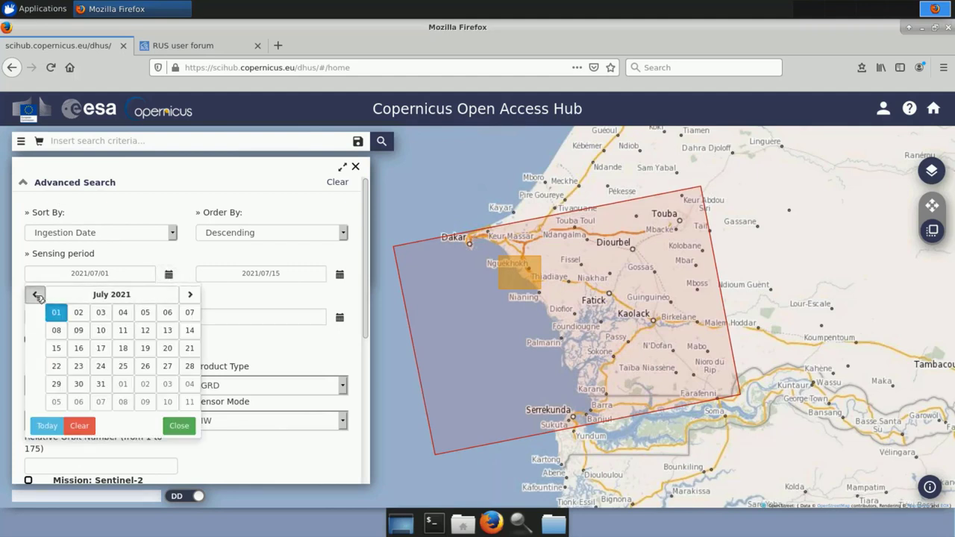
click(36, 295)
click(36, 295)
click(36, 294)
click(36, 295)
click(36, 295)
click(36, 294)
click(35, 295)
click(36, 295)
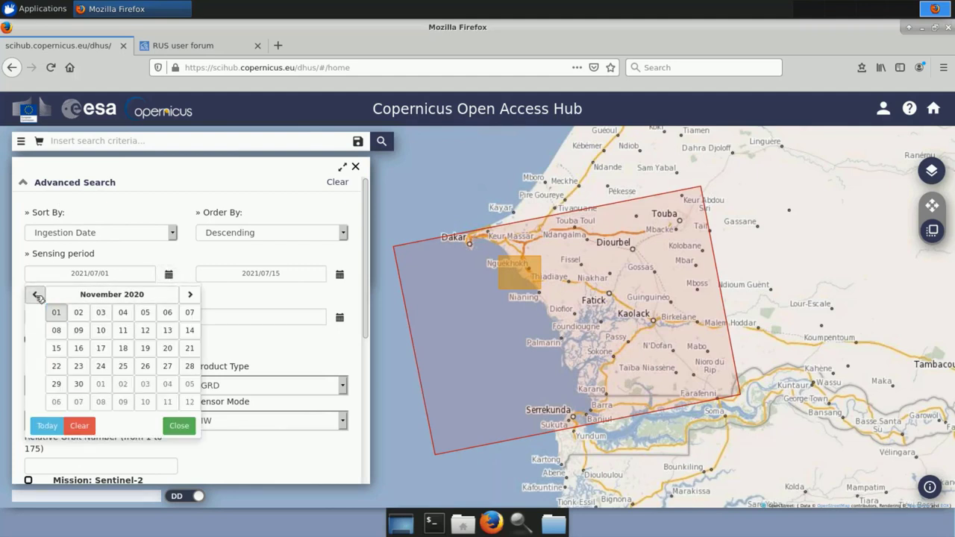
click(36, 294)
click(36, 294)
click(35, 295)
click(36, 294)
click(56, 313)
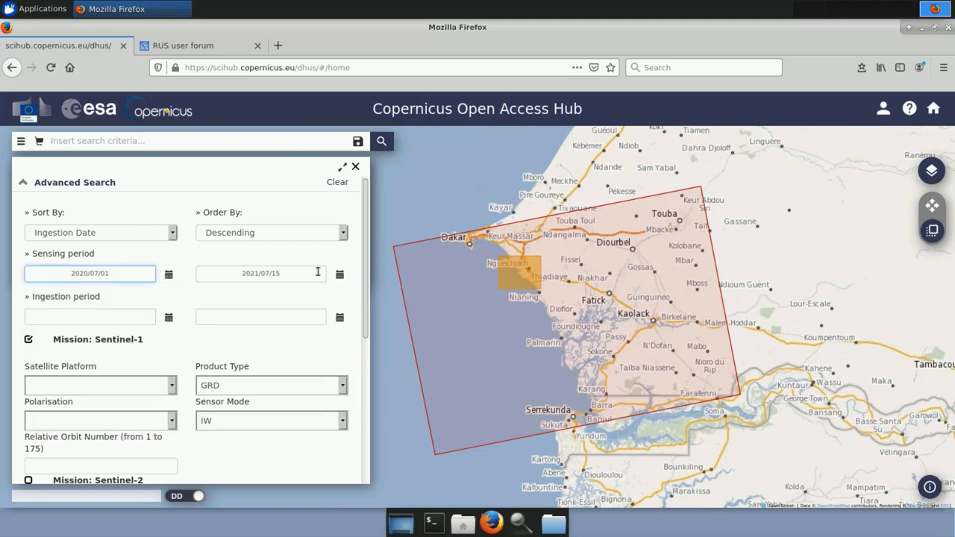
- Set the sensing period end date to 2020/07/15 and rerun the search
click(340, 274)
click(164, 295)
click(164, 294)
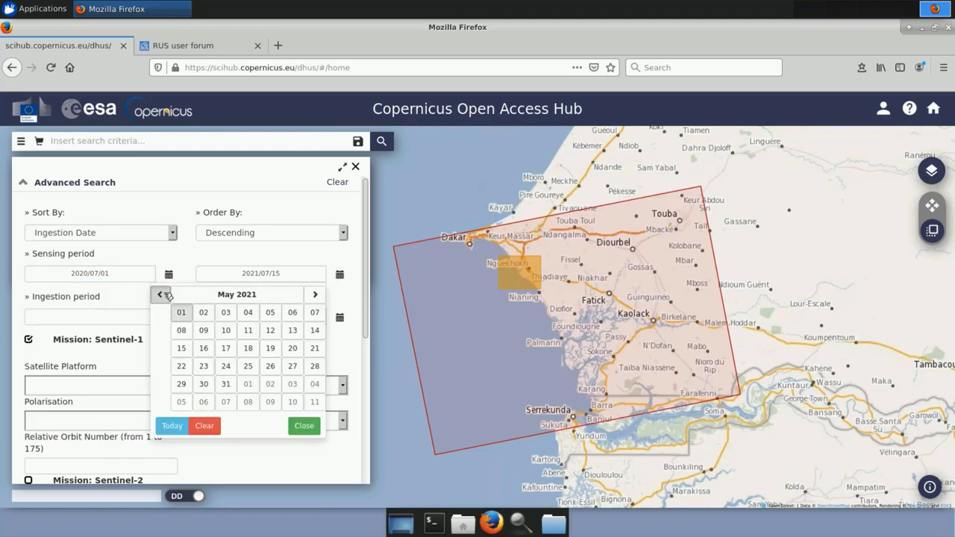
click(165, 294)
click(164, 295)
click(164, 295)
click(164, 294)
click(164, 295)
click(164, 294)
click(166, 295)
click(165, 296)
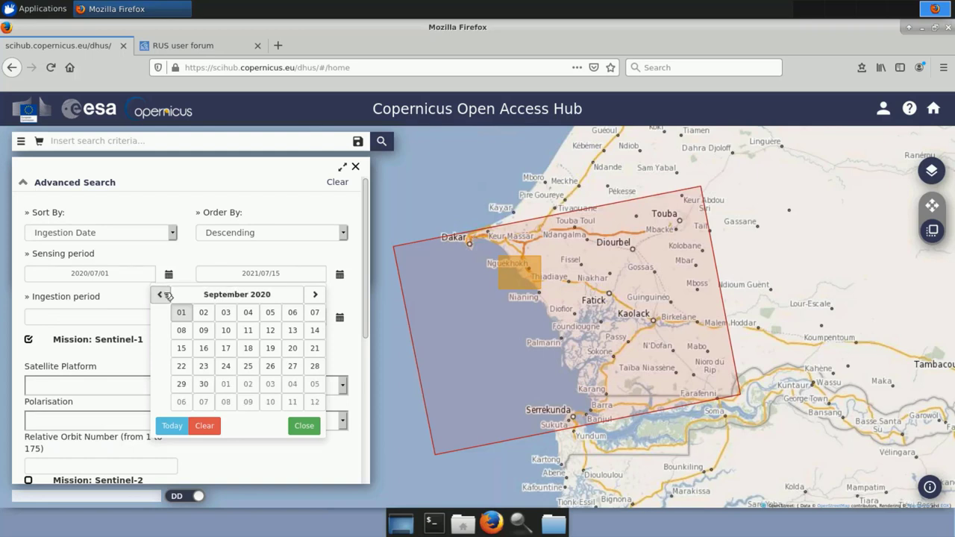
click(166, 296)
click(166, 295)
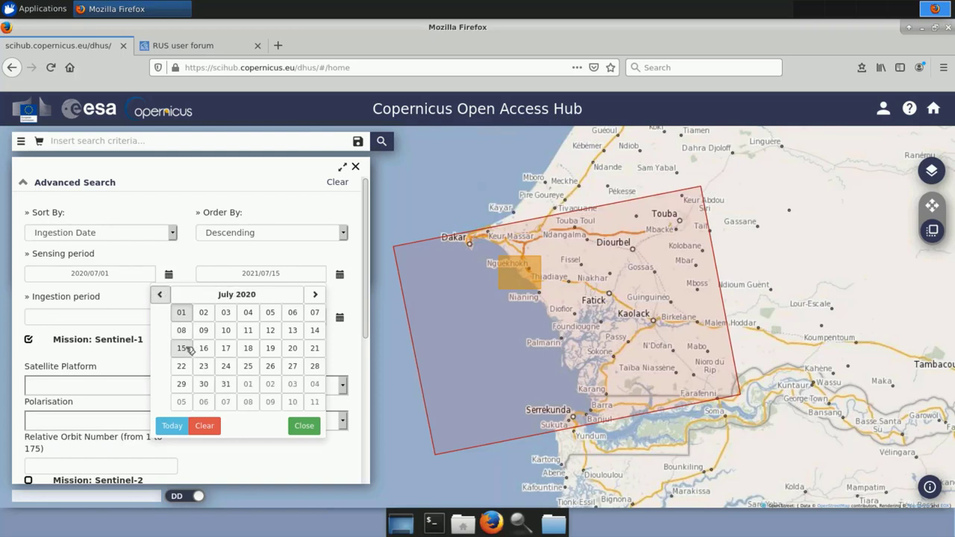
click(181, 348)
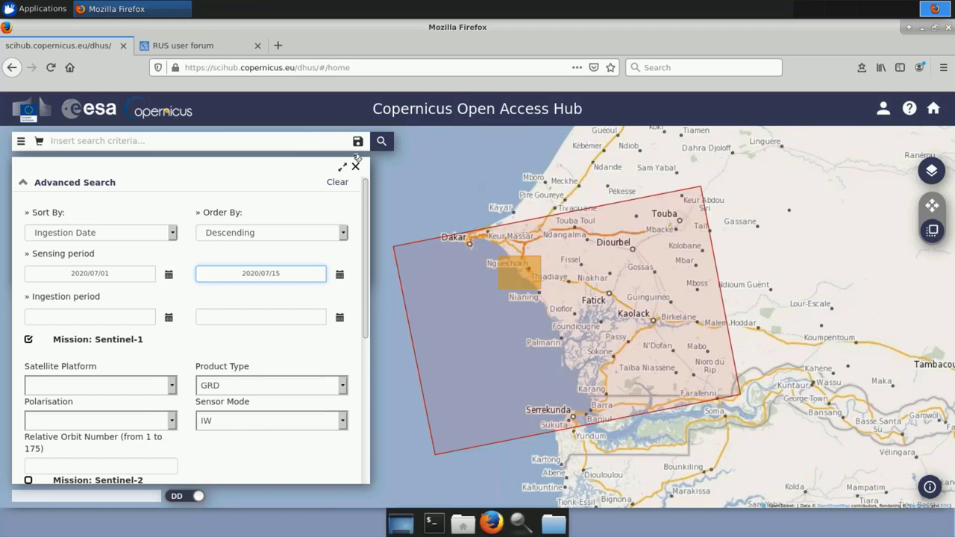
click(381, 143)
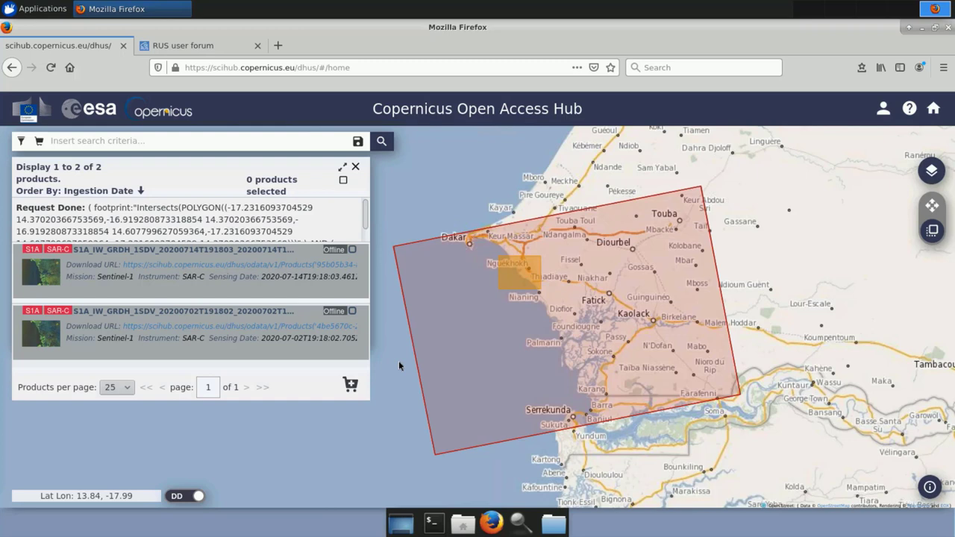
mouse_move(347, 261)
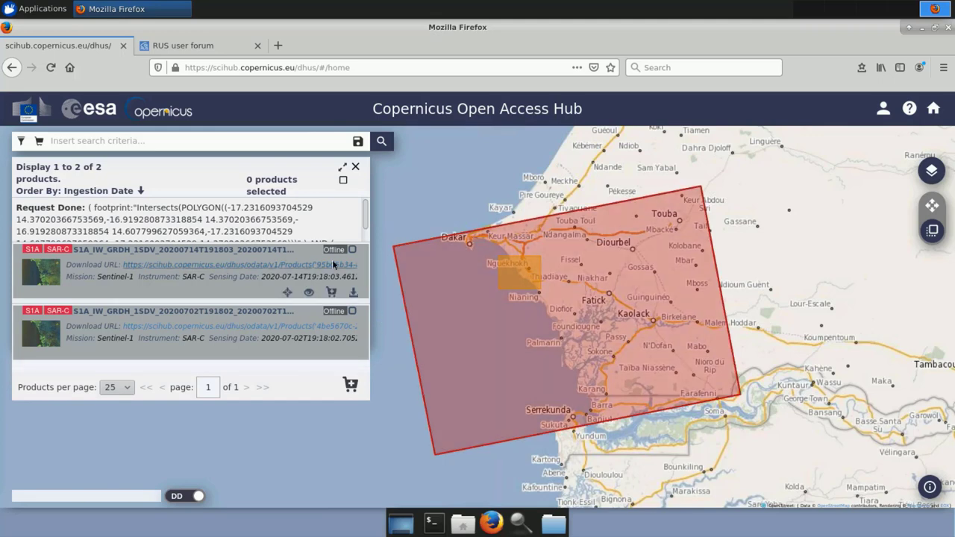
- Request offline retrieval of the 2020-07-14 Sentinel-1 product and check the cart
click(355, 296)
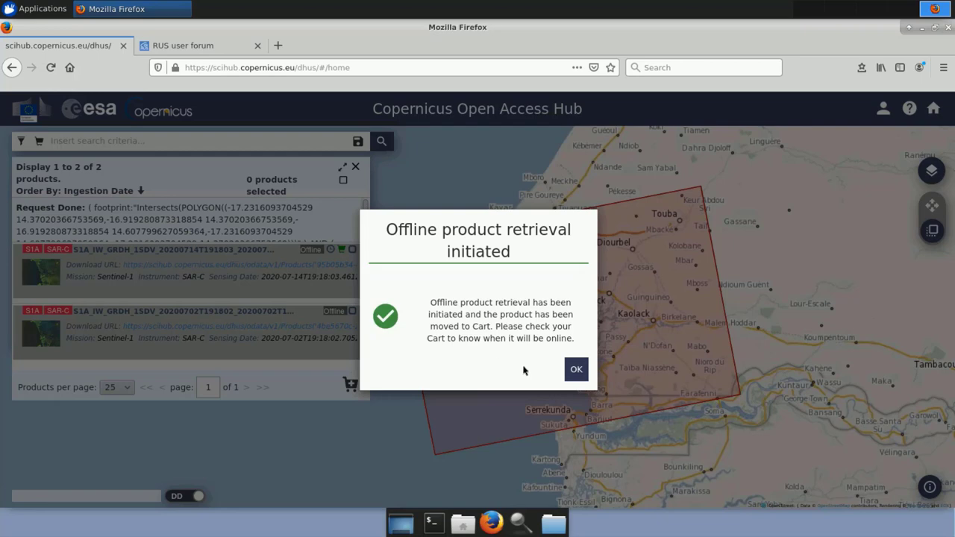
click(576, 371)
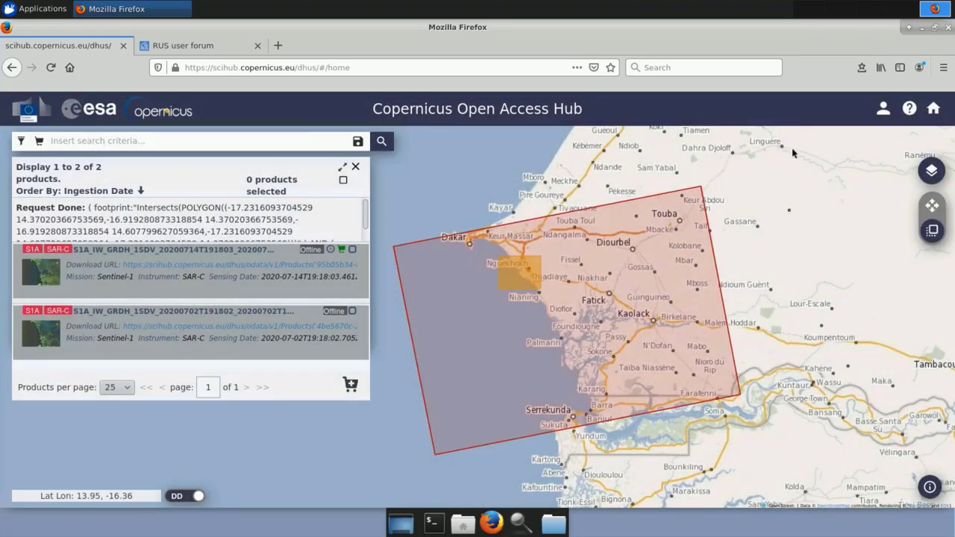
click(883, 109)
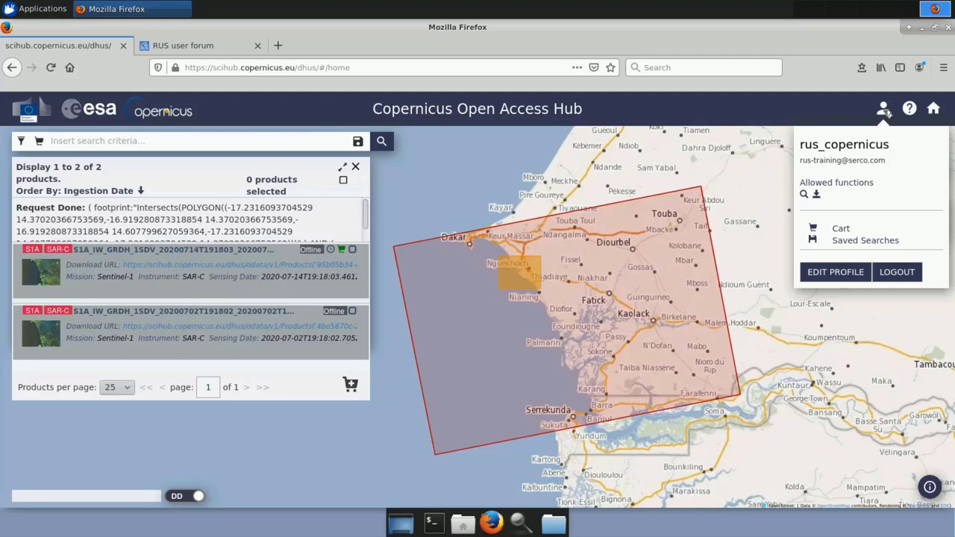
click(694, 109)
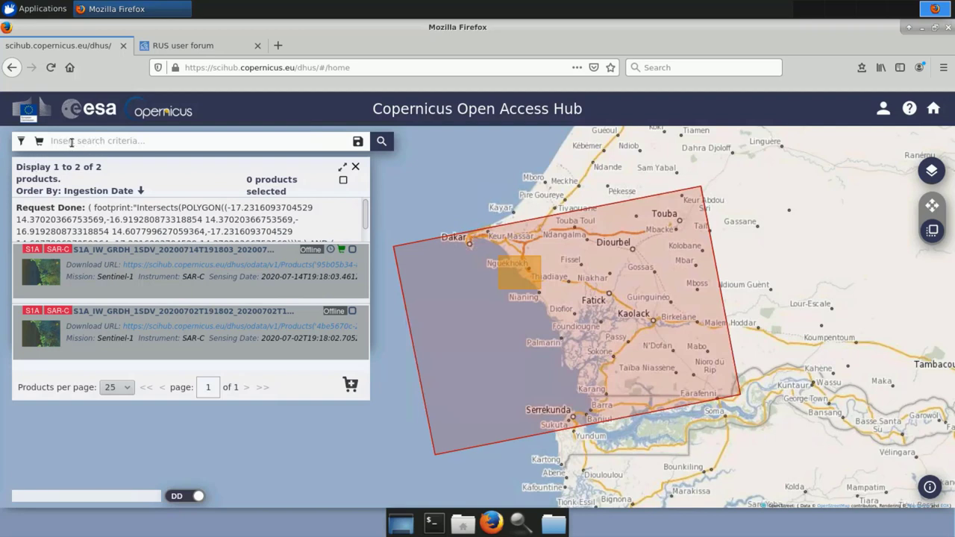
click(135, 140)
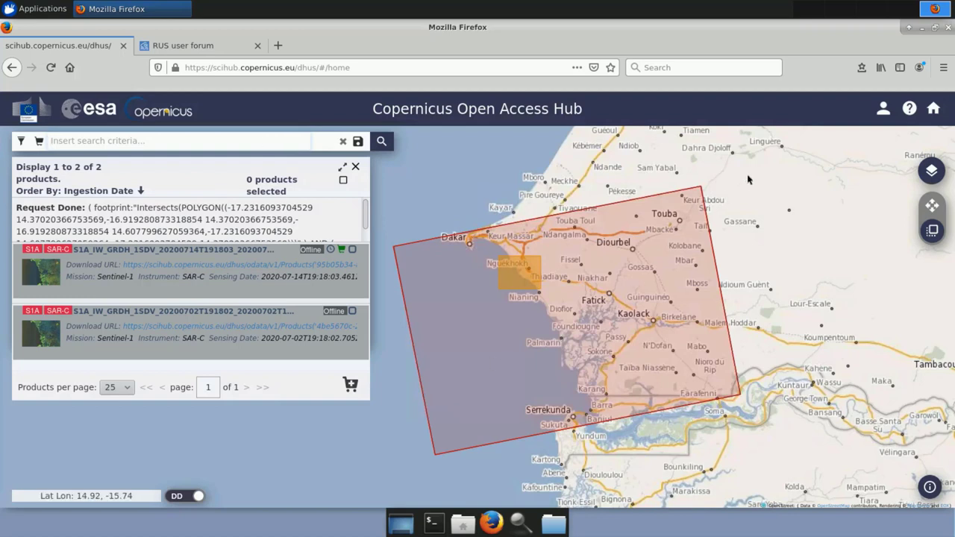
- Close Firefox and open the shared folder from the desktop
click(948, 28)
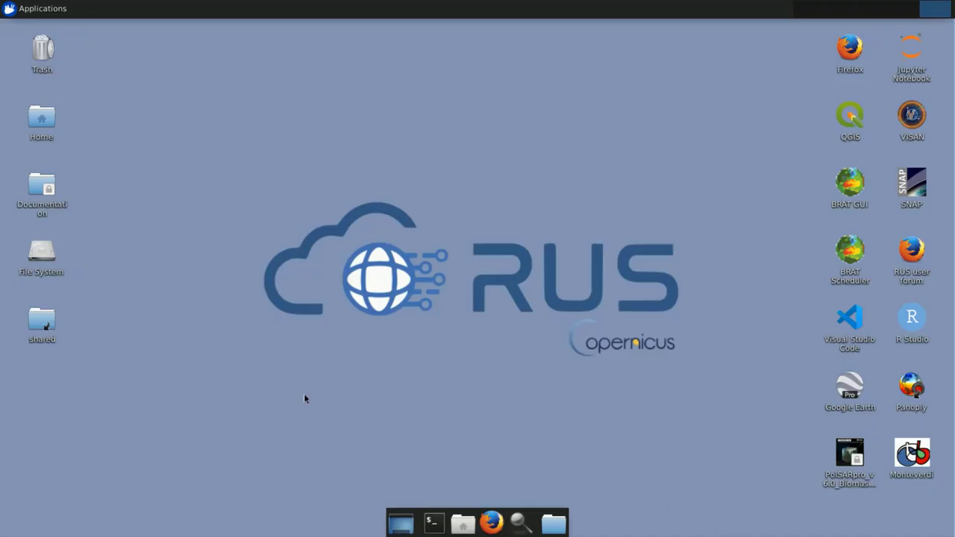
mouse_move(73, 315)
double_click(43, 317)
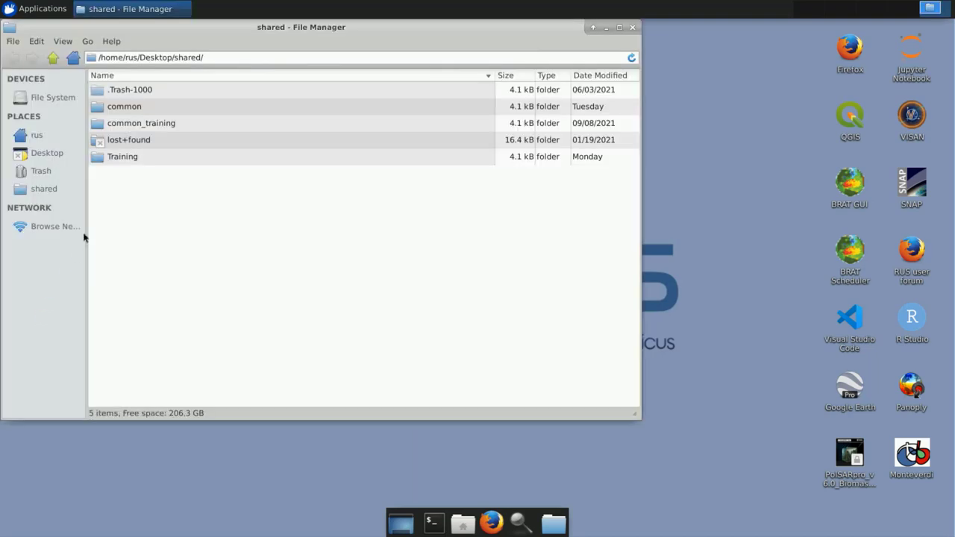
- Browse to Training > COAS02_CoastalErosion > Original, then launch SNAP from the desktop
double_click(116, 163)
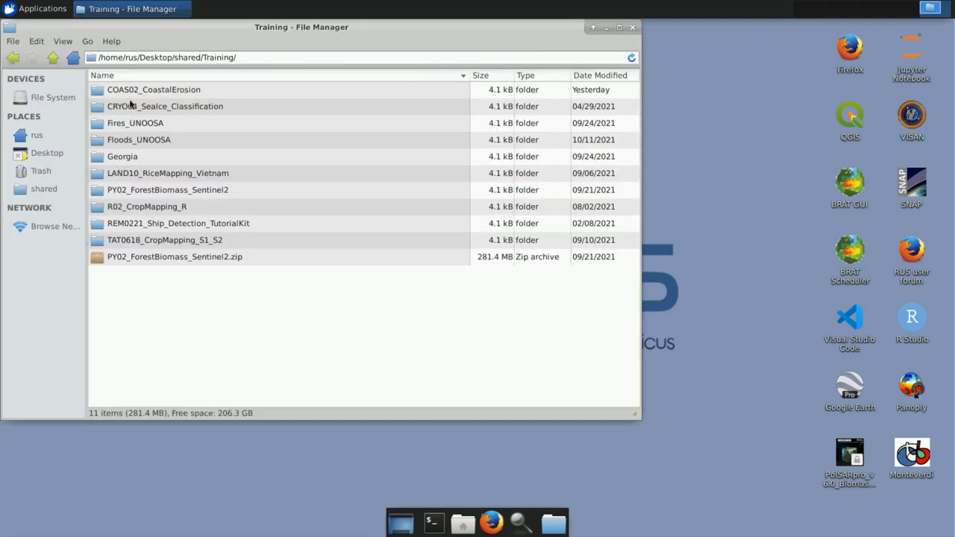
double_click(163, 94)
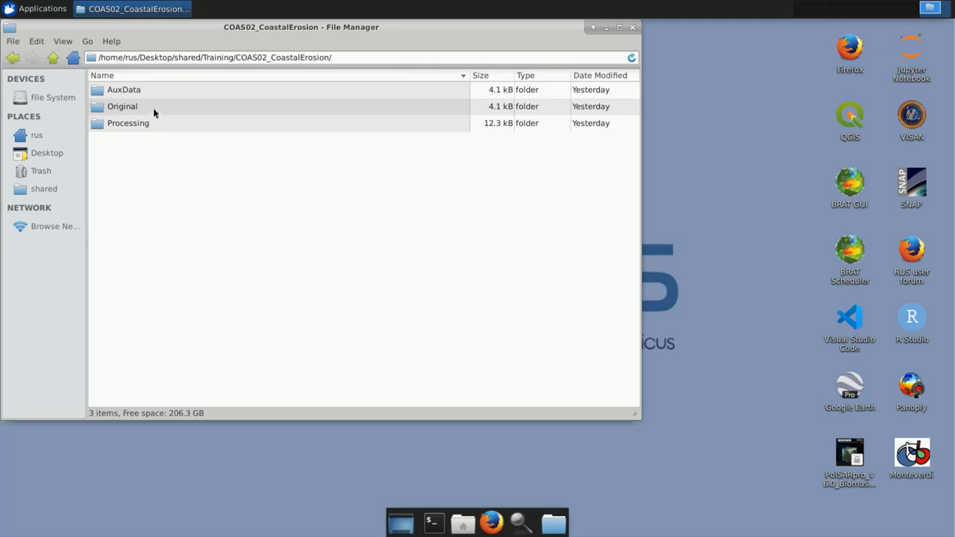
double_click(154, 112)
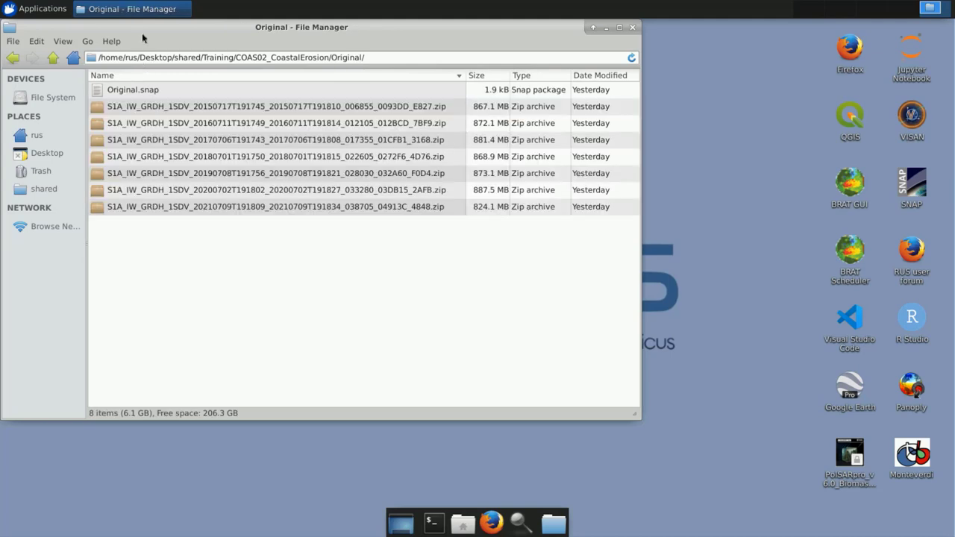
drag(209, 33, 376, 47)
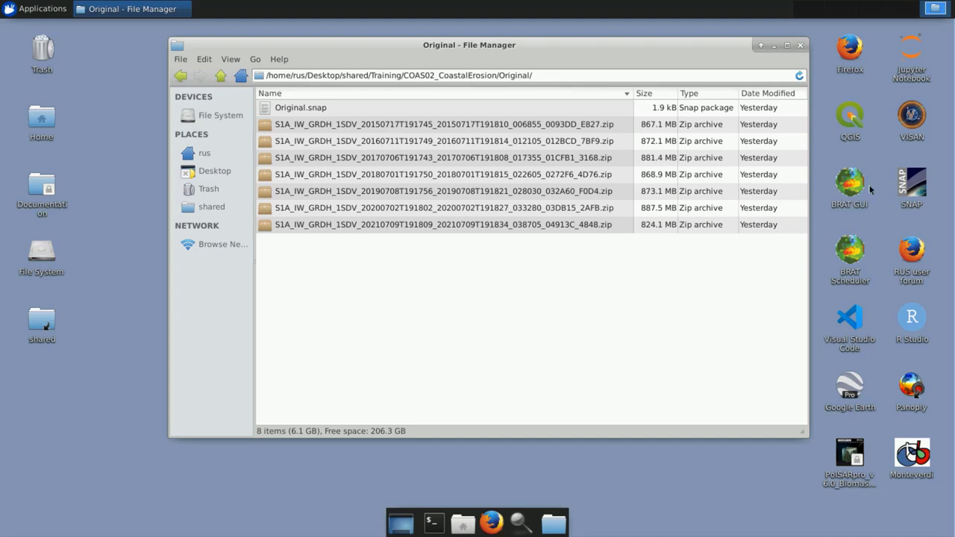
click(901, 186)
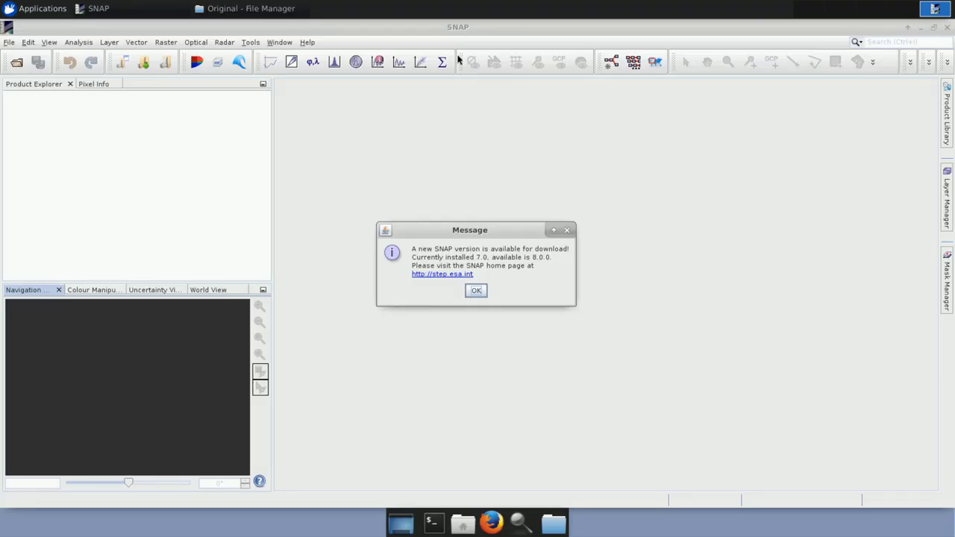
- Dismiss SNAP's new-version notice and place the file window beside the Product Explorer
click(477, 291)
click(244, 12)
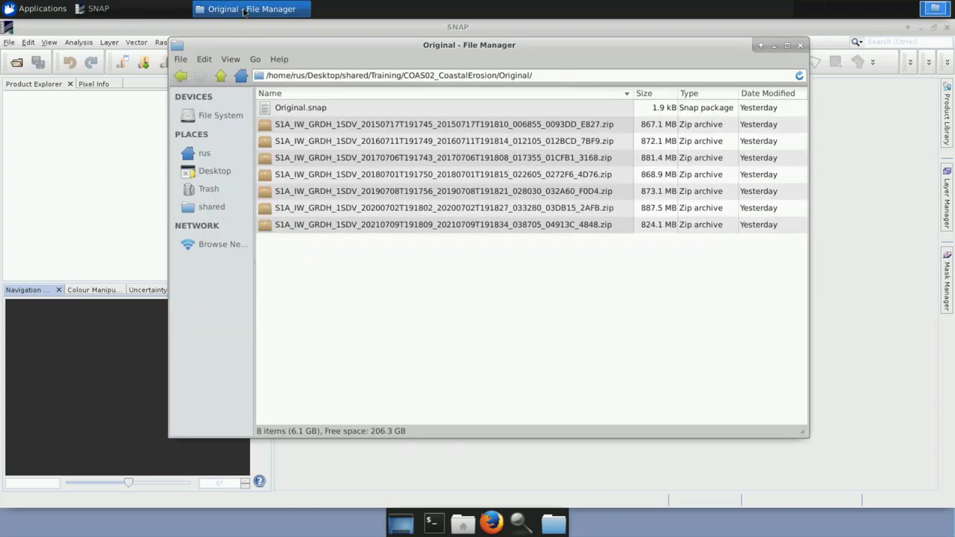
drag(347, 53, 446, 74)
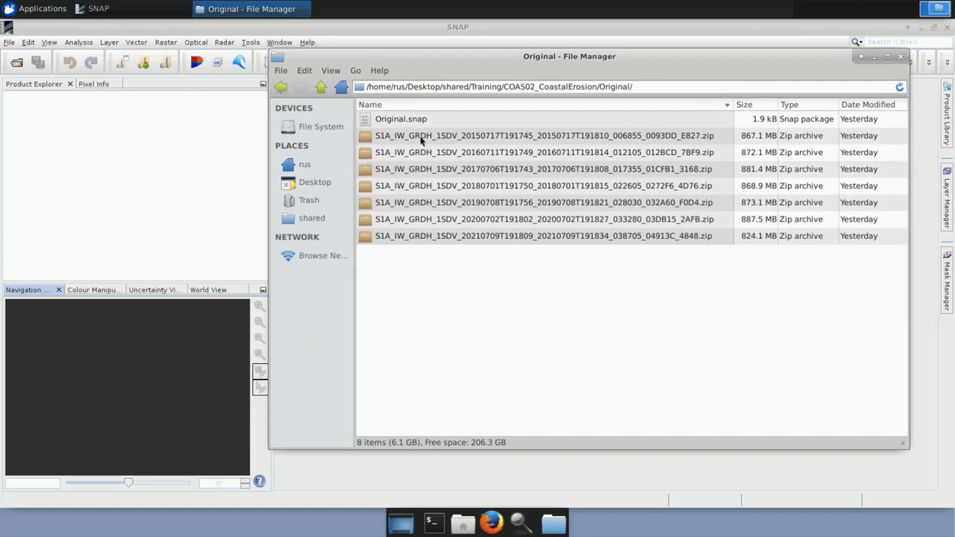
- Drag the seven Sentinel-1 archives, 2015 through 2021, into SNAP's Product Explorer
click(422, 141)
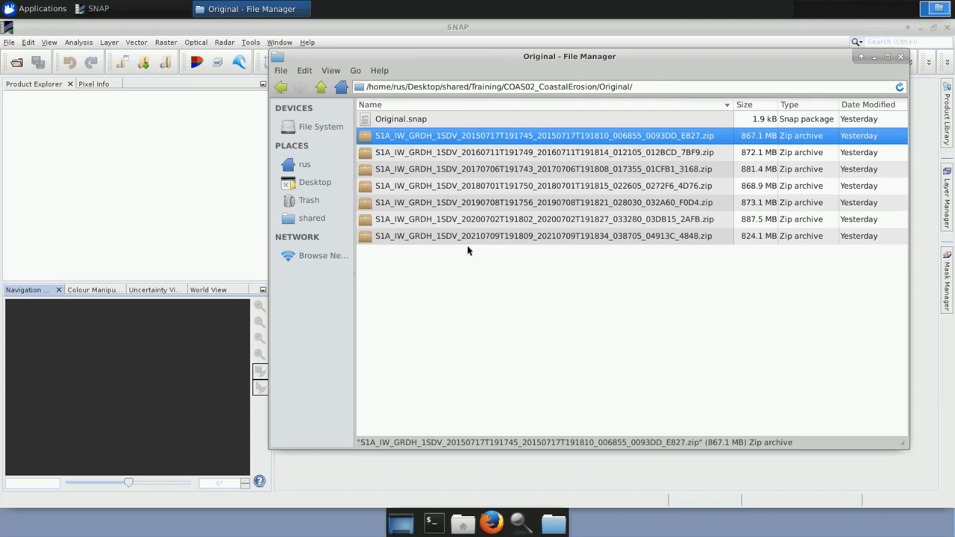
drag(472, 138, 91, 133)
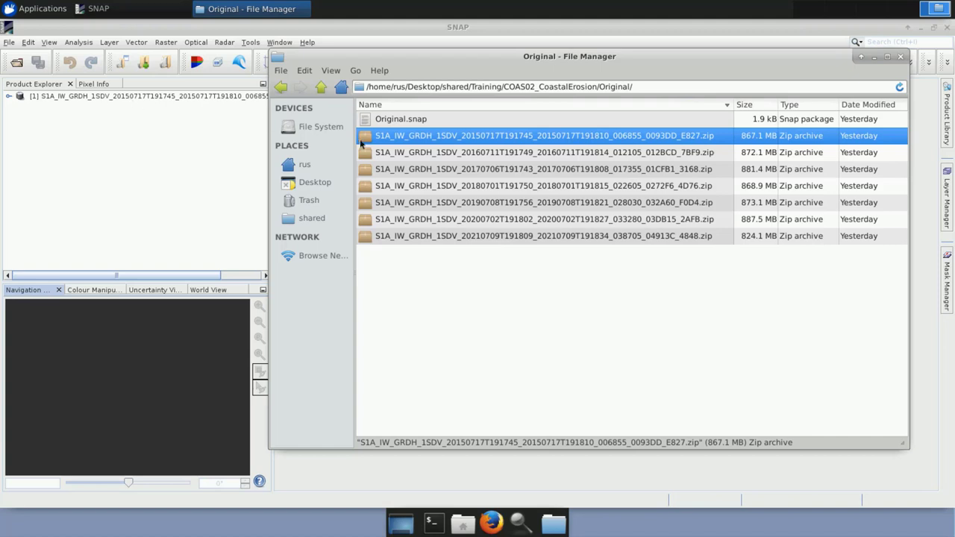
drag(444, 157, 161, 149)
drag(502, 170, 209, 163)
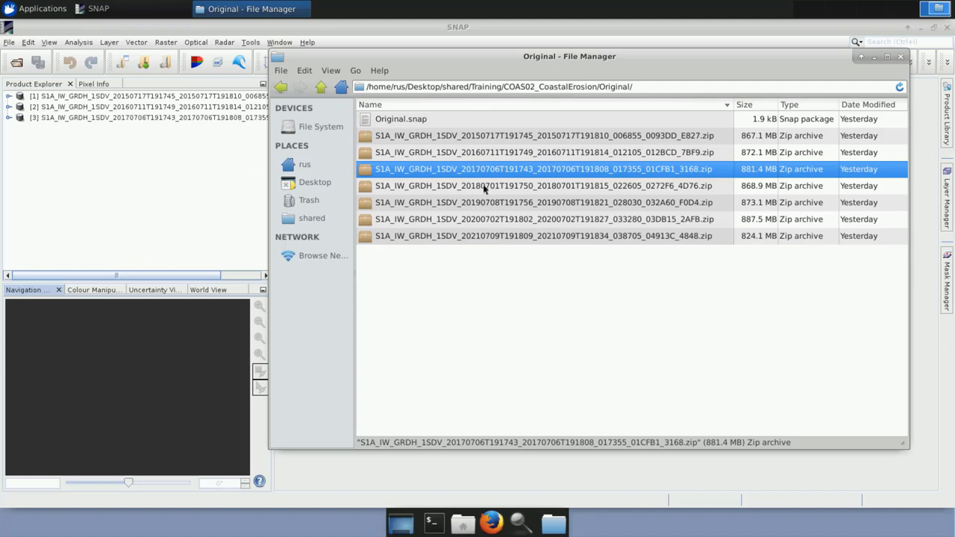
drag(487, 188, 157, 168)
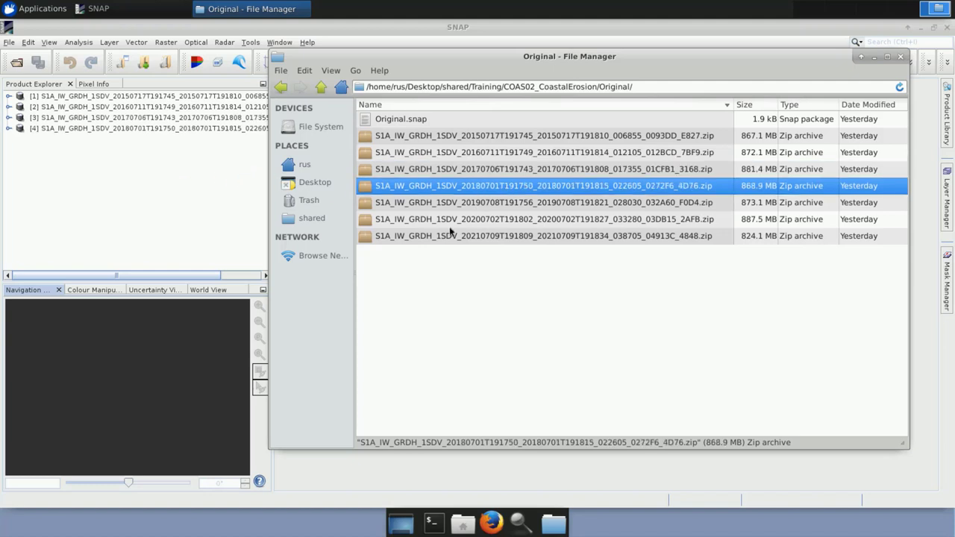
click(505, 203)
drag(504, 203, 76, 172)
drag(461, 220, 188, 199)
drag(466, 240, 173, 228)
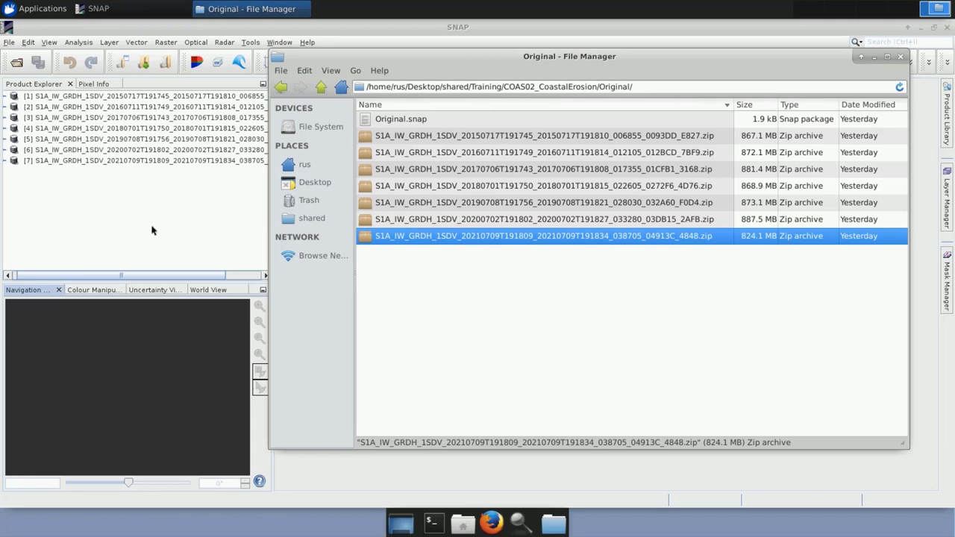
click(179, 217)
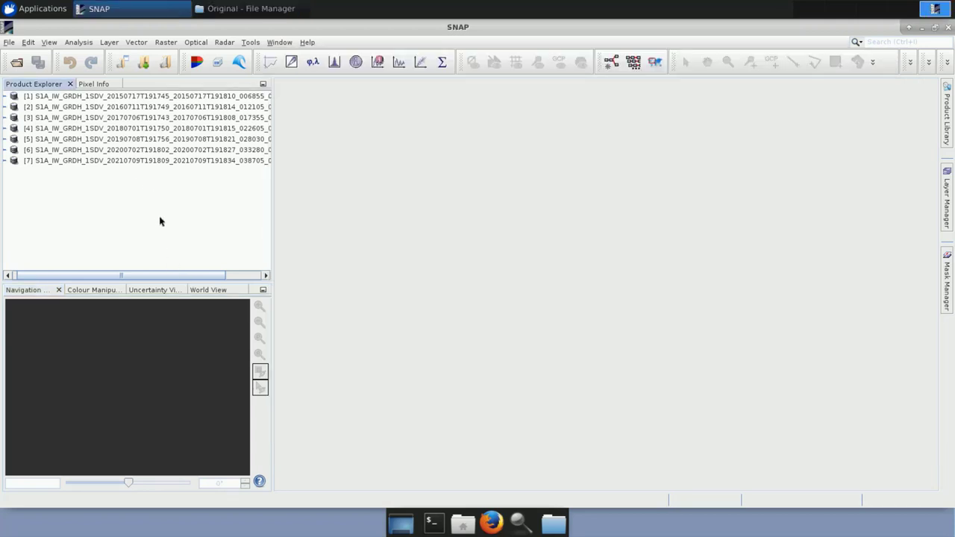
- Zoom the World View globe onto the seven footprints over West Africa, then expand product [1]
click(200, 293)
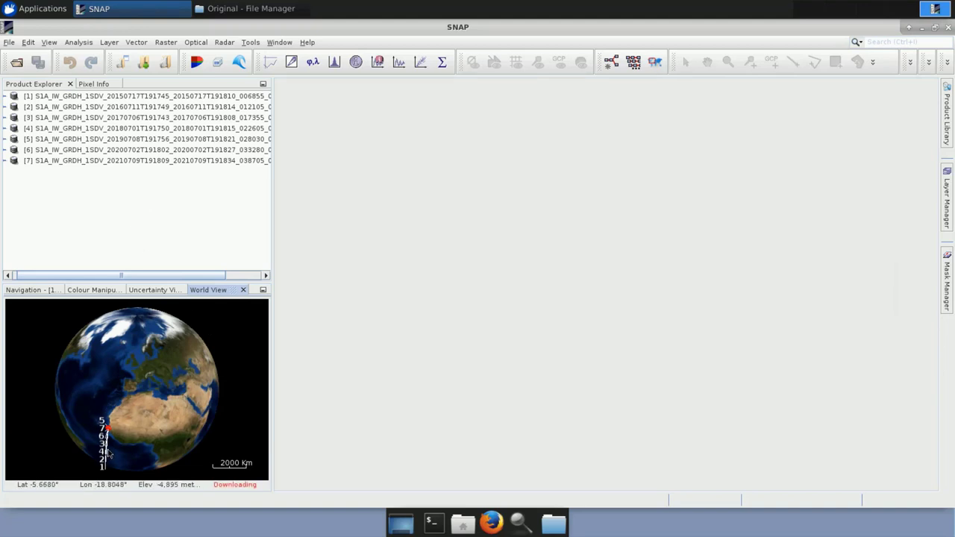
scroll(130, 389, up, 5)
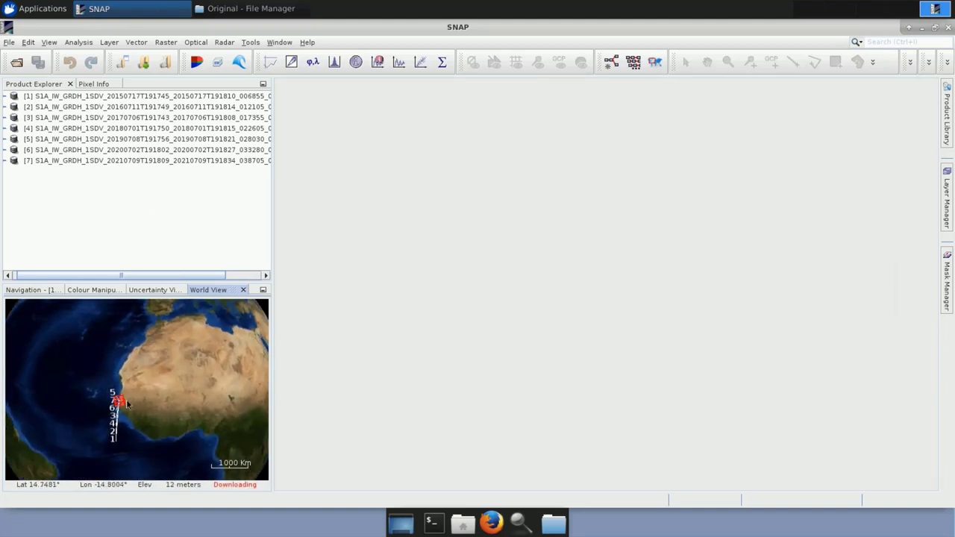
scroll(120, 413, up, 5)
drag(93, 445, 175, 362)
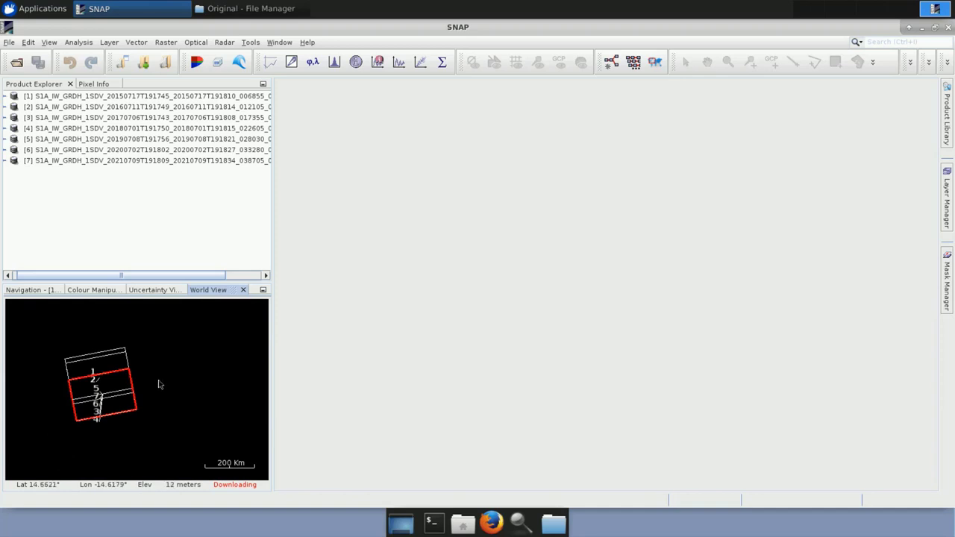
scroll(158, 384, down, 4)
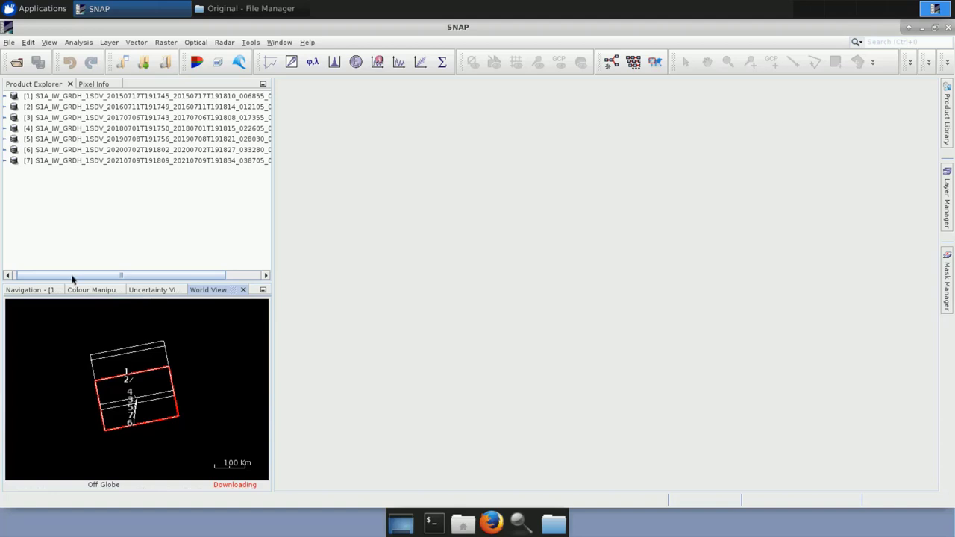
click(34, 171)
click(9, 96)
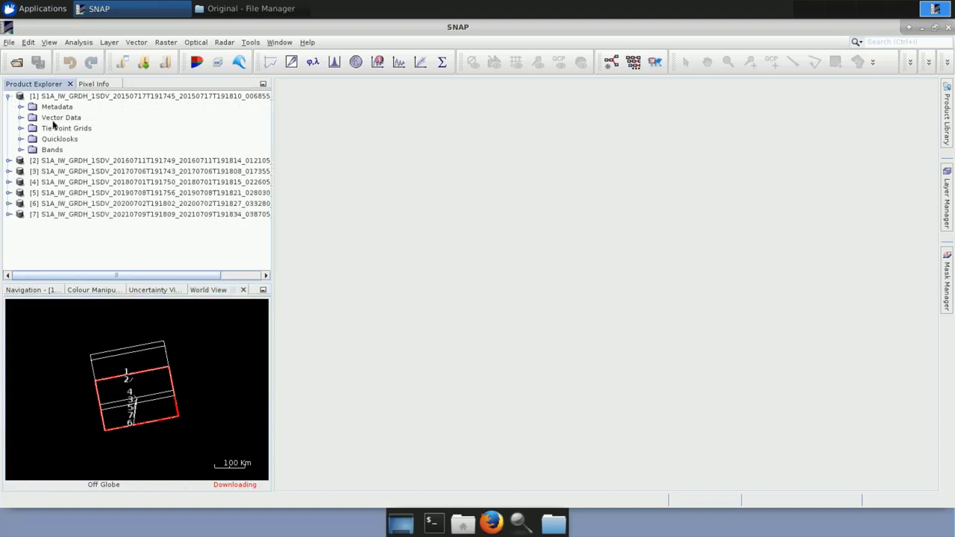
- Open the Intensity_VH band image views of products [1] and [2]
click(21, 150)
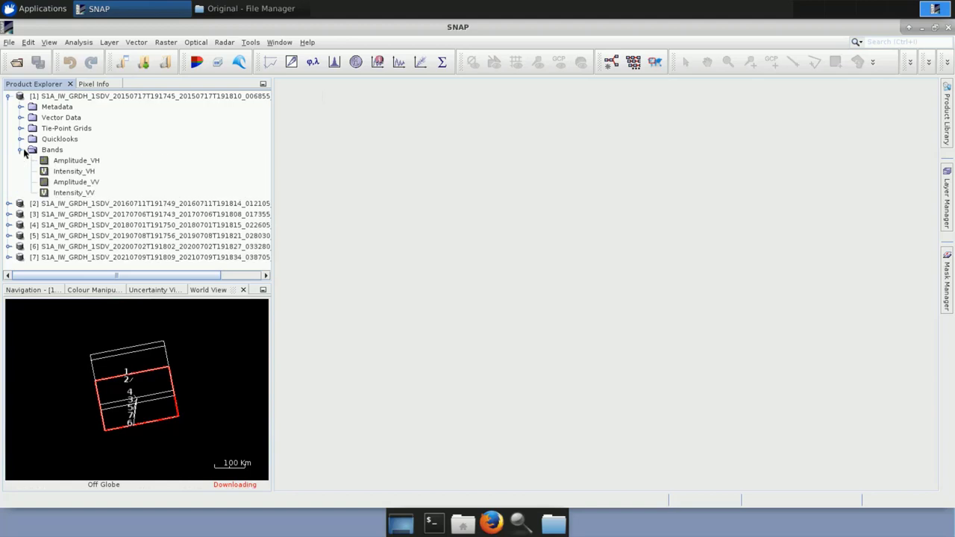
double_click(87, 176)
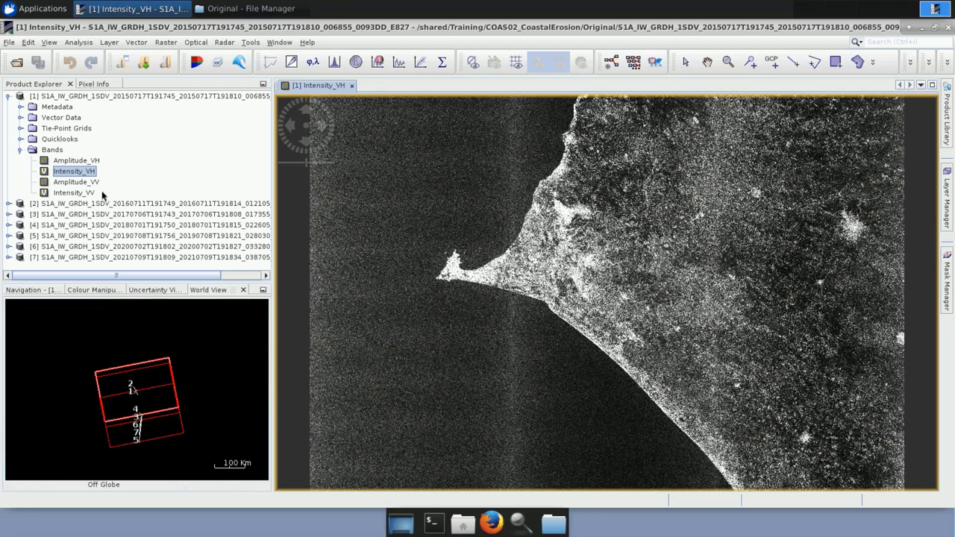
click(9, 204)
click(22, 257)
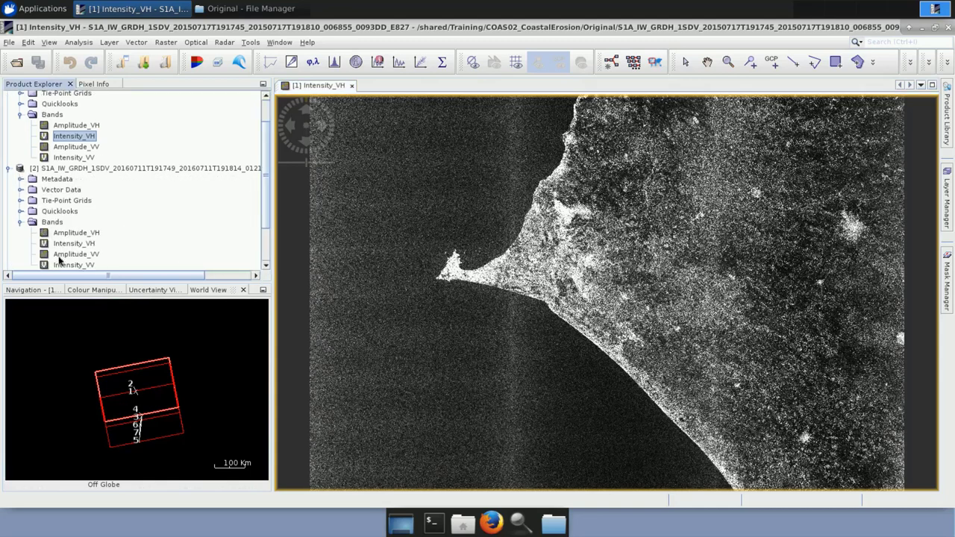
double_click(65, 245)
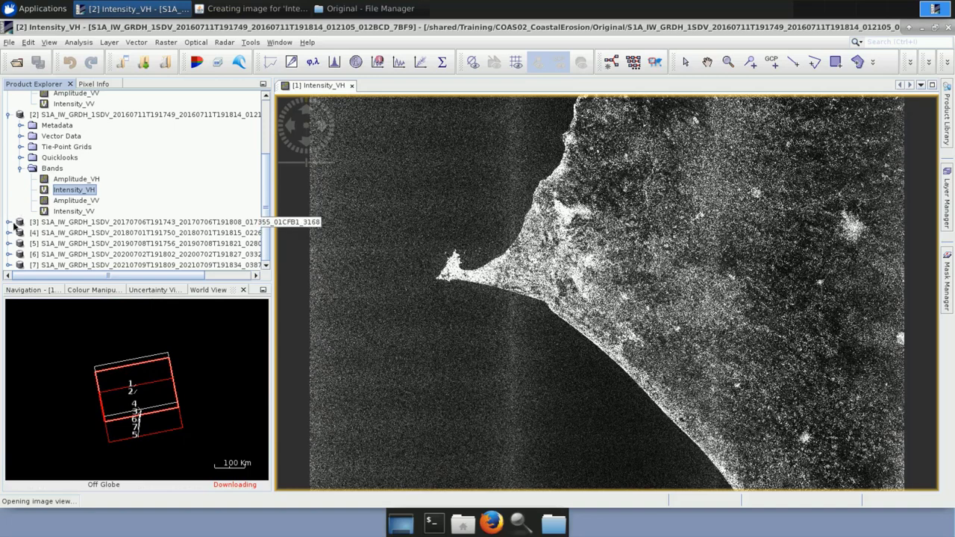
- Open the Intensity_VH band image views of products [3] and [4]
click(9, 222)
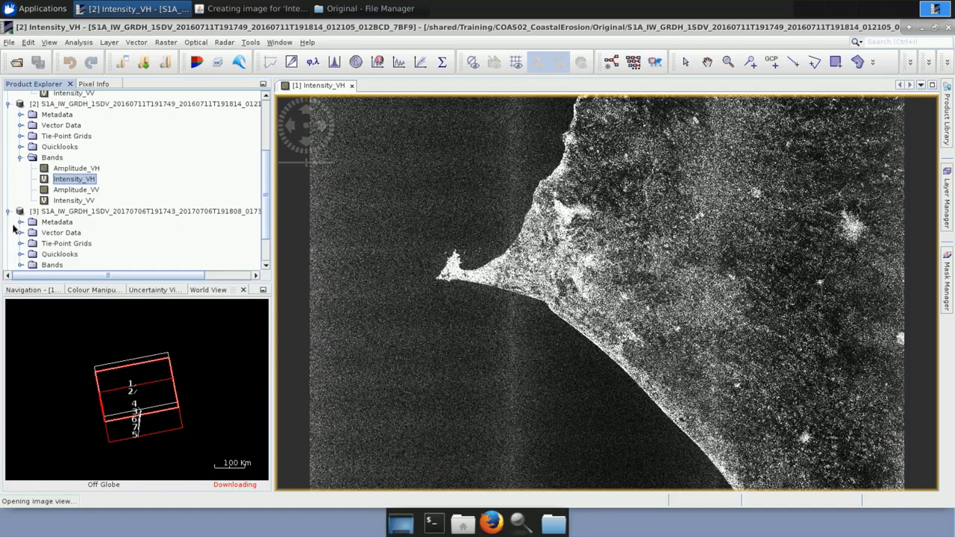
click(20, 266)
scroll(267, 250, down, 2)
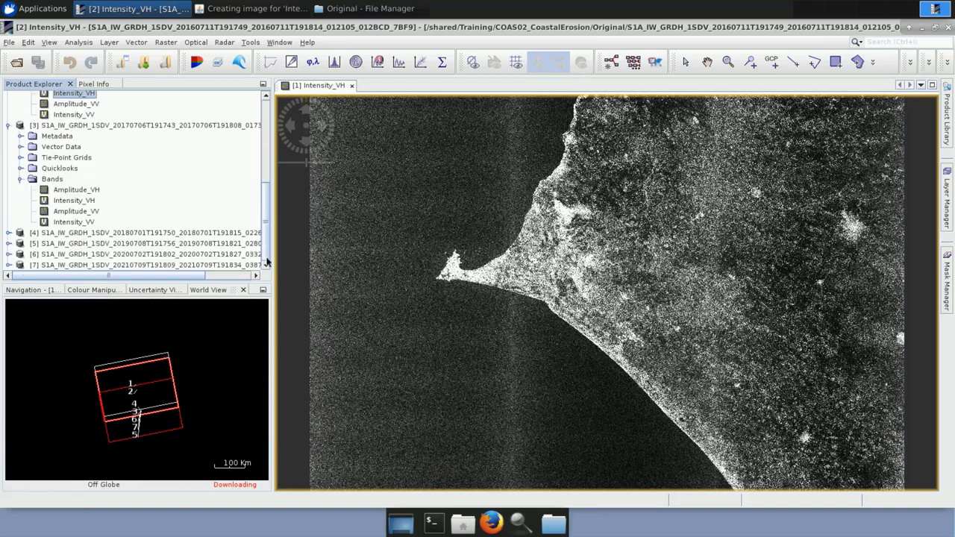
double_click(73, 201)
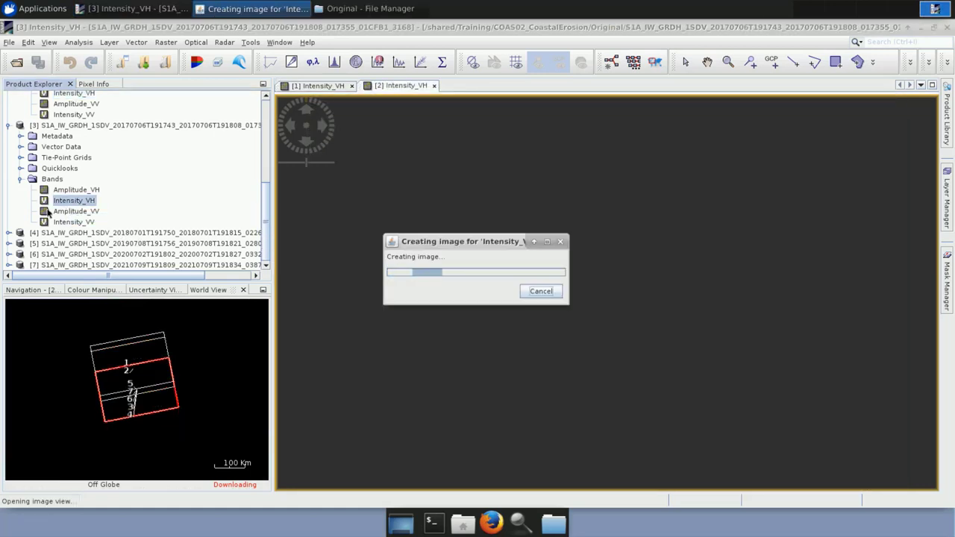
click(9, 232)
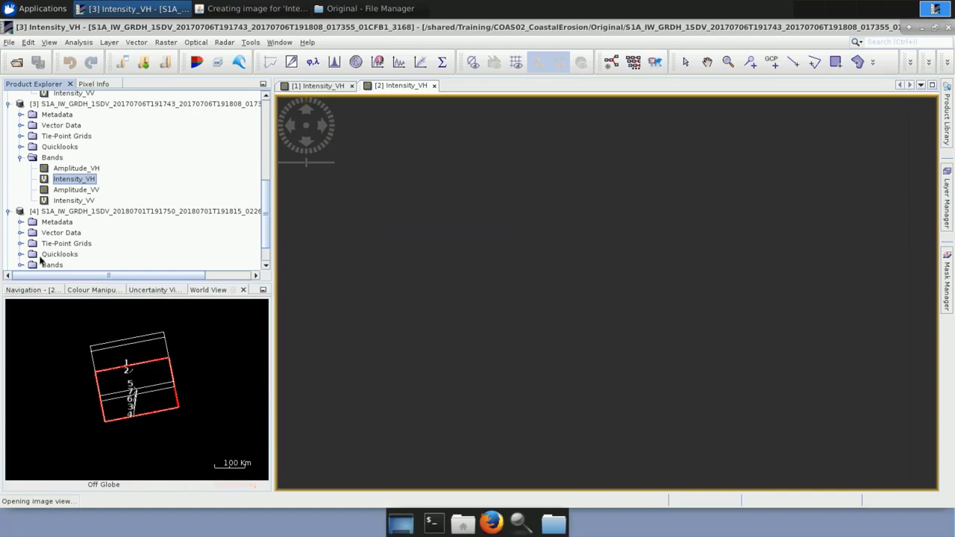
click(21, 265)
scroll(264, 246, down, 1)
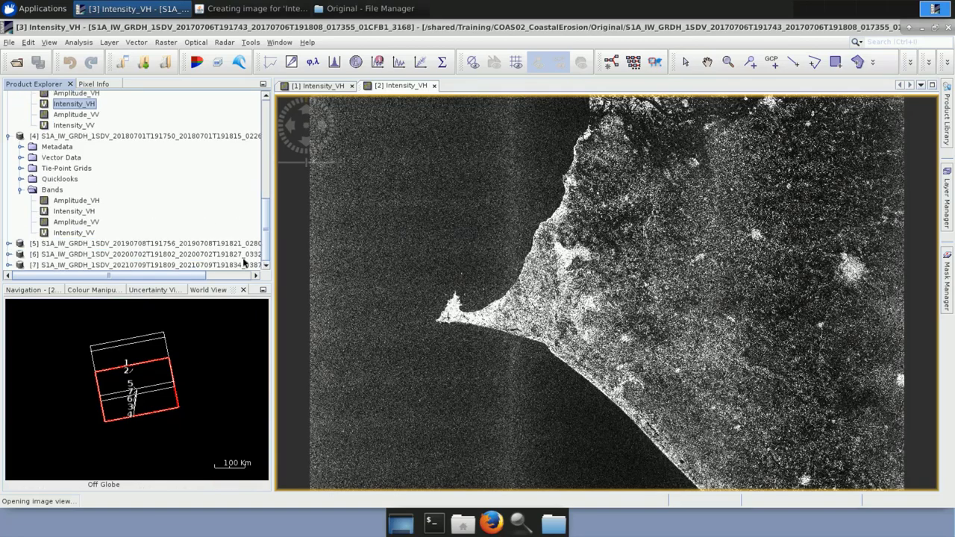
double_click(82, 215)
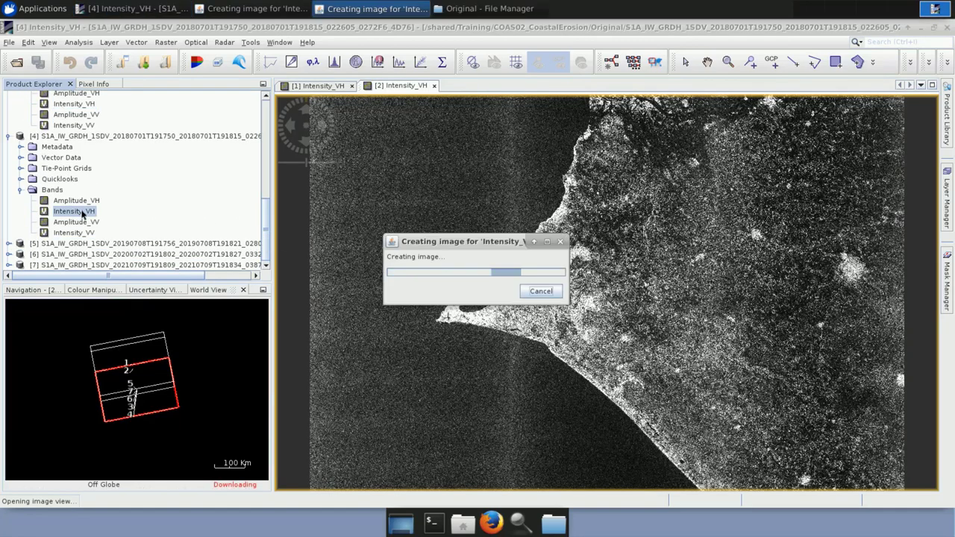
- Open the Intensity_VH band image views of products [5], [6] and [7]
click(9, 244)
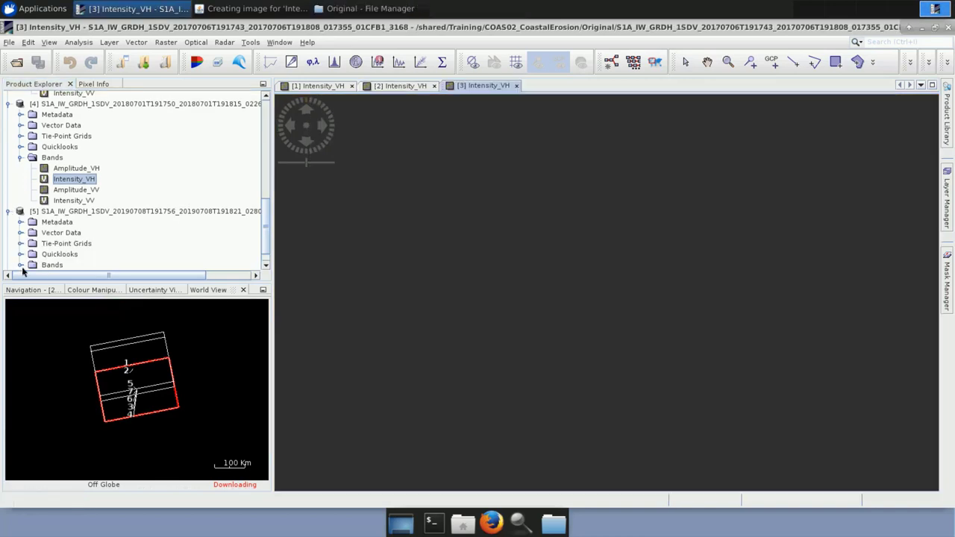
double_click(60, 244)
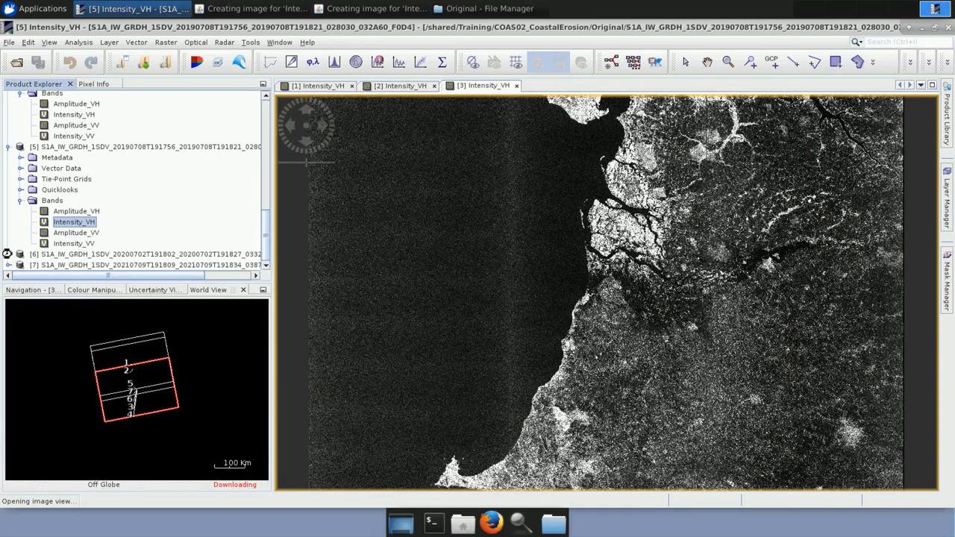
double_click(39, 255)
double_click(71, 245)
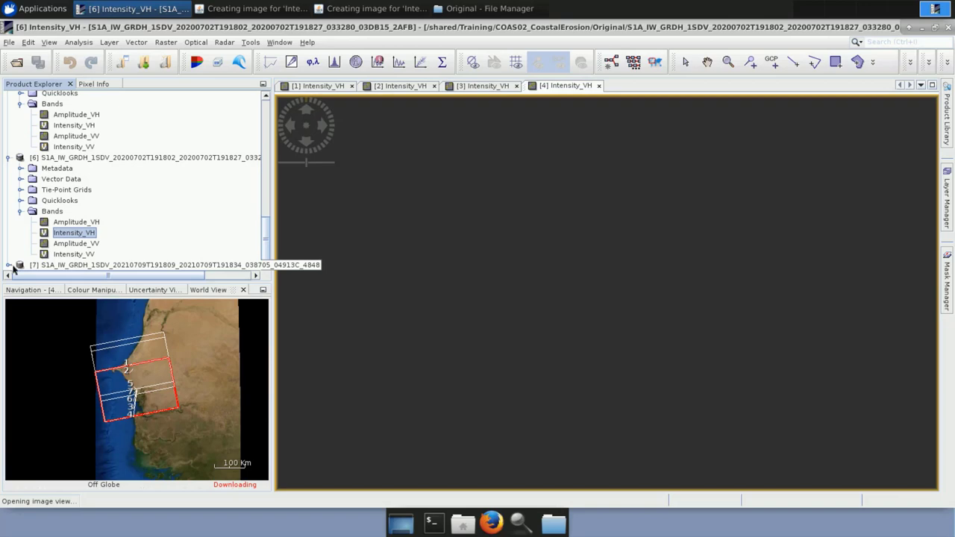
click(9, 265)
click(21, 266)
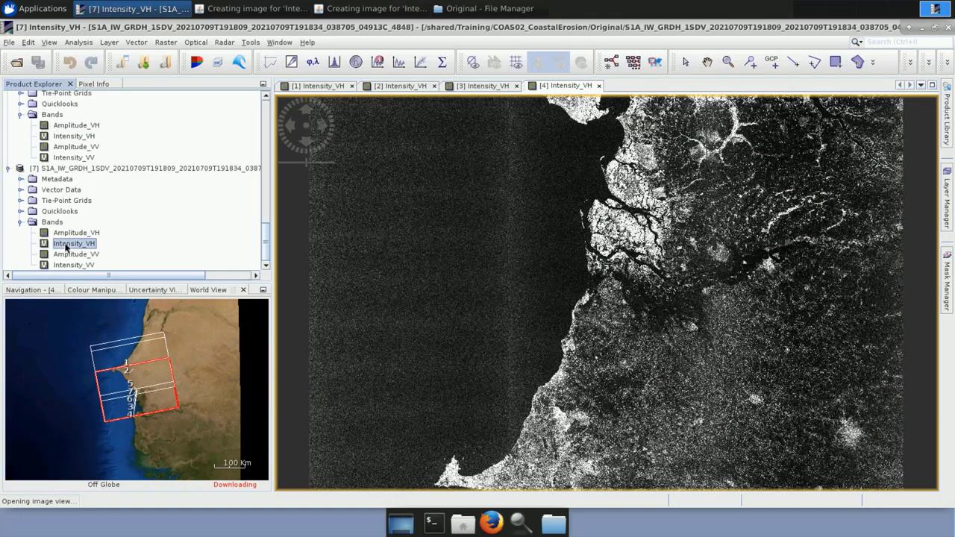
double_click(66, 245)
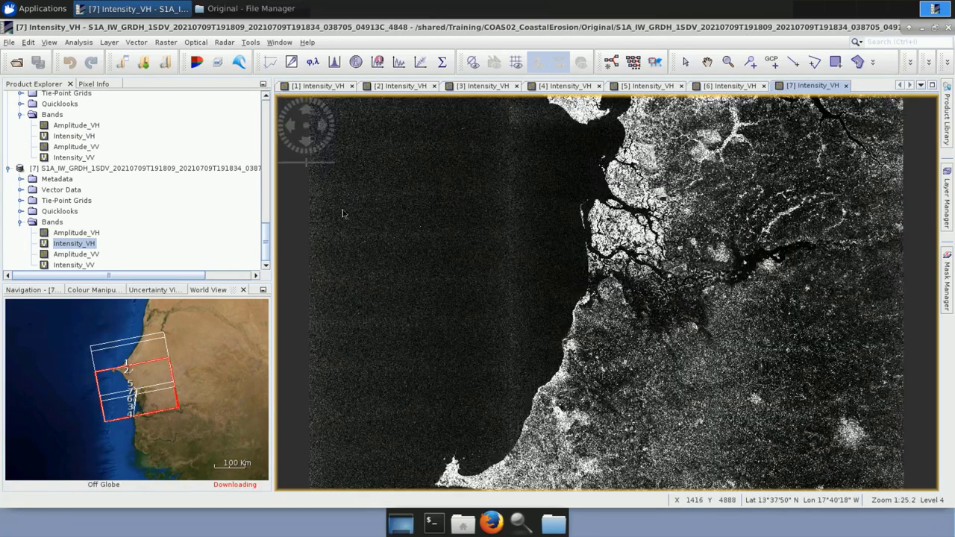
click(279, 42)
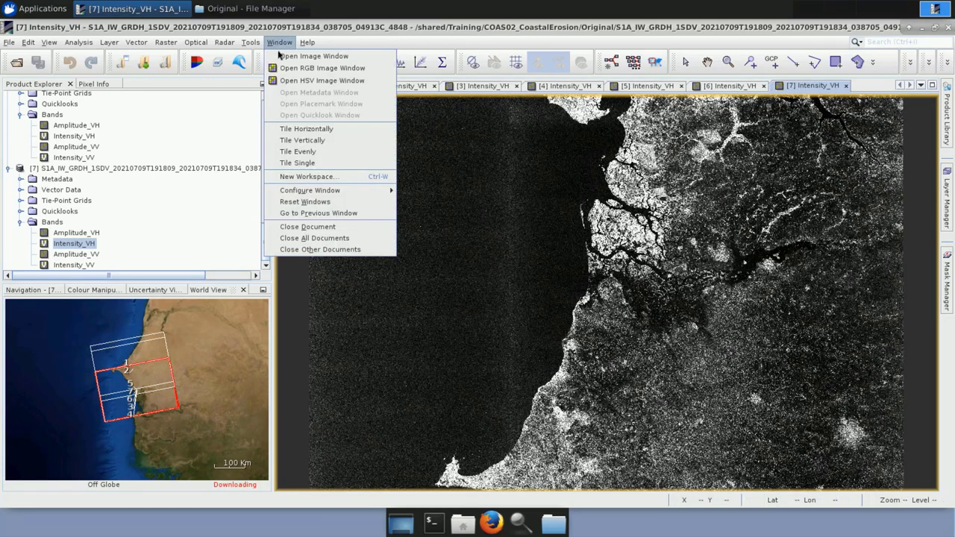
- Tile the seven Intensity_VH views horizontally and use Navigation's Zoom All to show full scenes
click(309, 132)
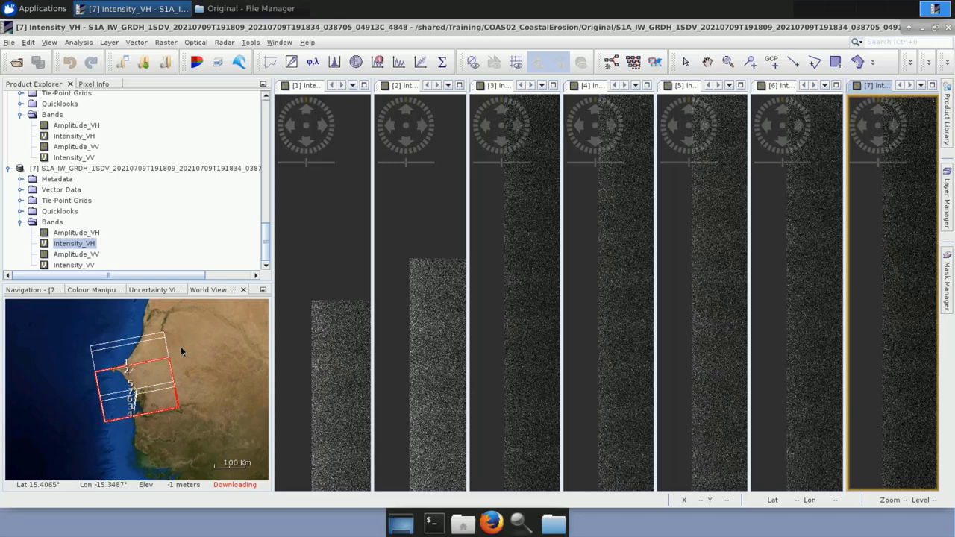
click(39, 292)
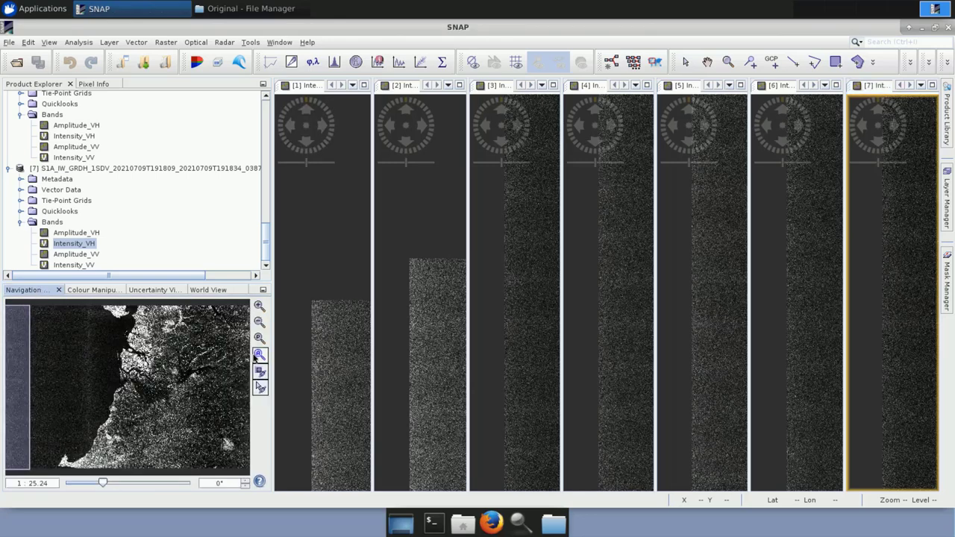
click(259, 355)
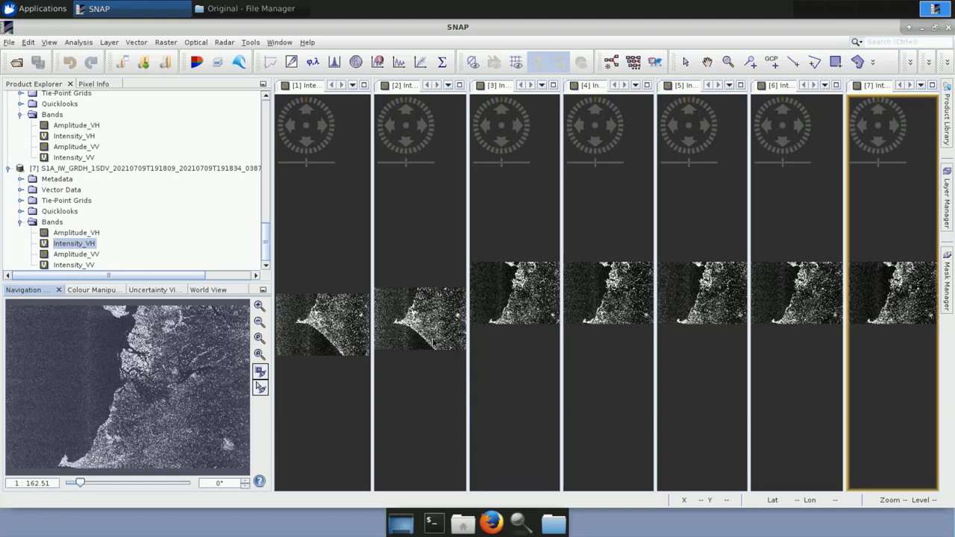
- Zoom and pan the linked views together onto the same stretch of Senegal coastline
scroll(433, 341, up, 2)
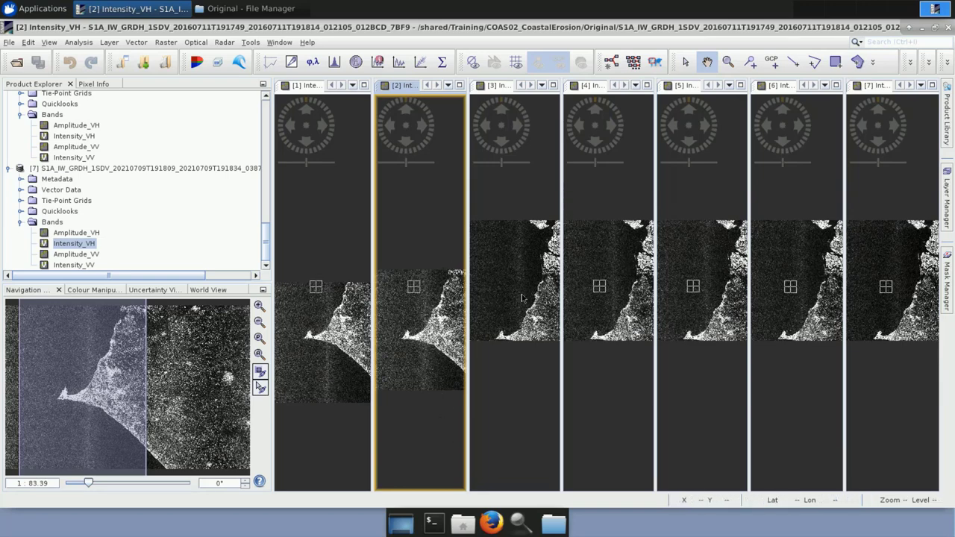
scroll(535, 321, up, 2)
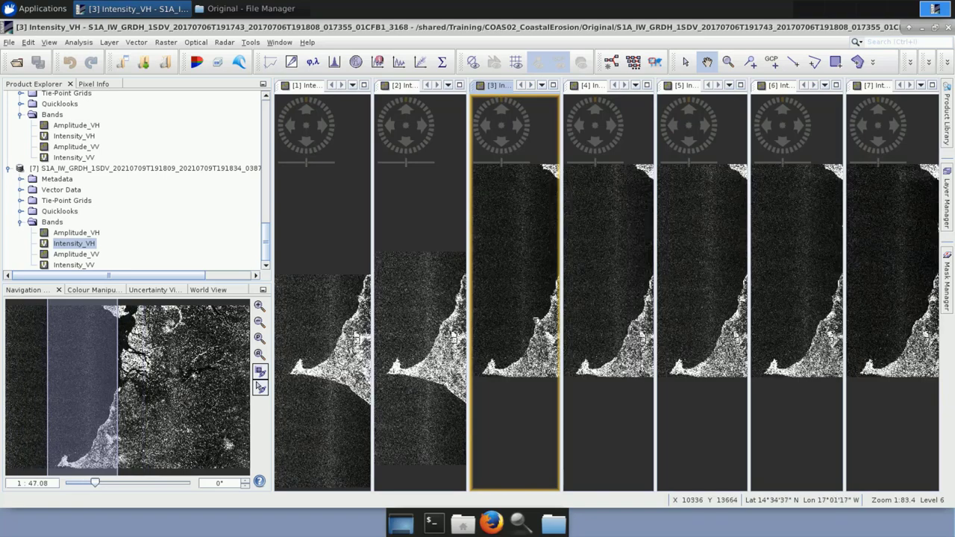
drag(537, 322, 511, 330)
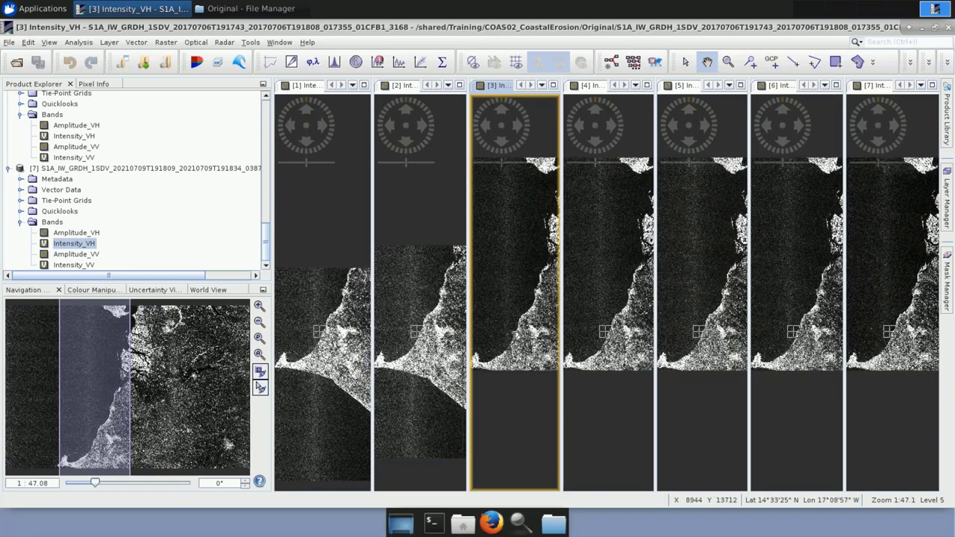
scroll(511, 331, up, 2)
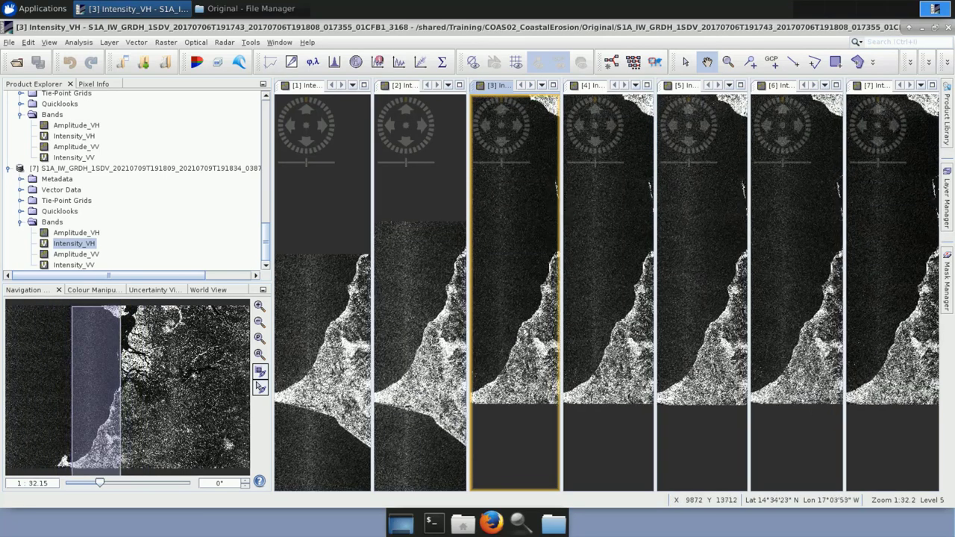
drag(512, 330, 510, 314)
mouse_move(514, 360)
mouse_down()
mouse_move(513, 343)
mouse_move(512, 351)
mouse_up()
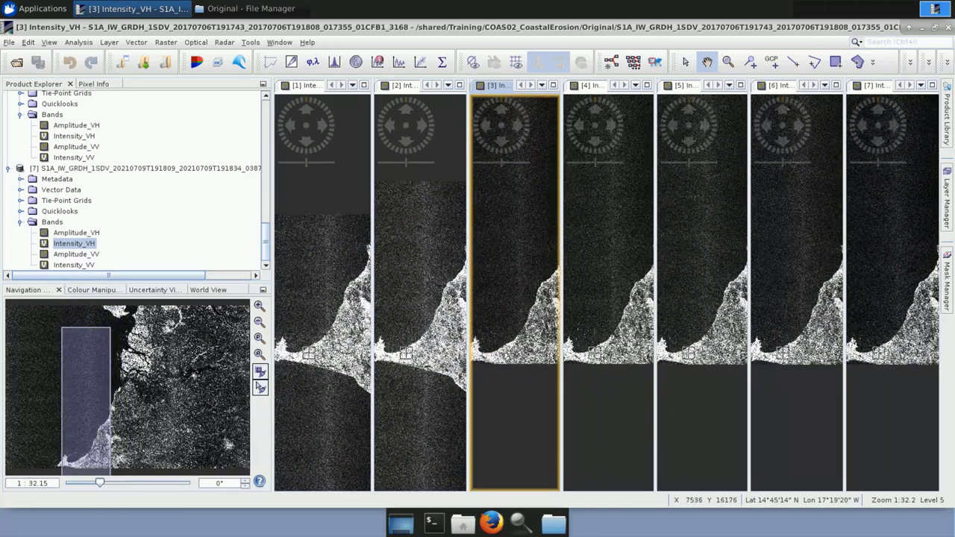
scroll(505, 357, up, 4)
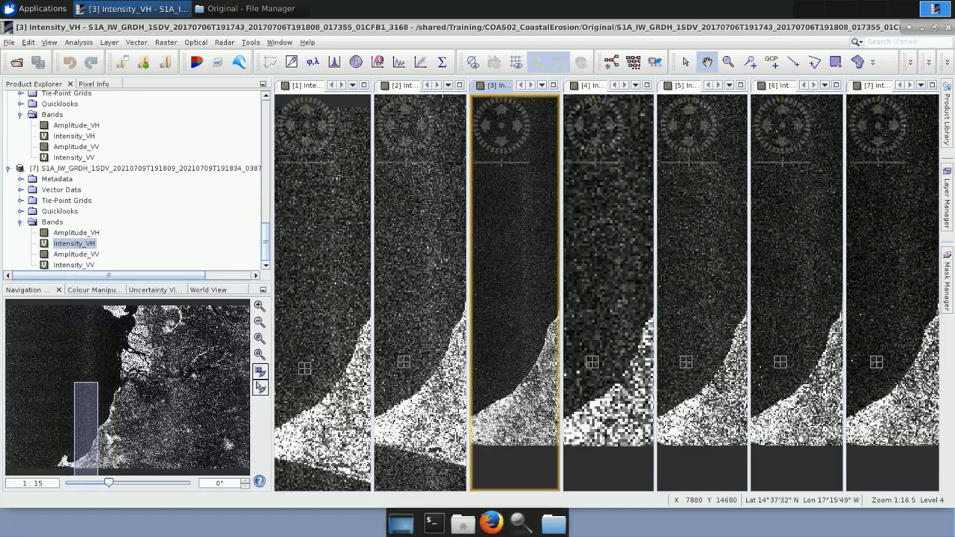
drag(497, 362, 522, 389)
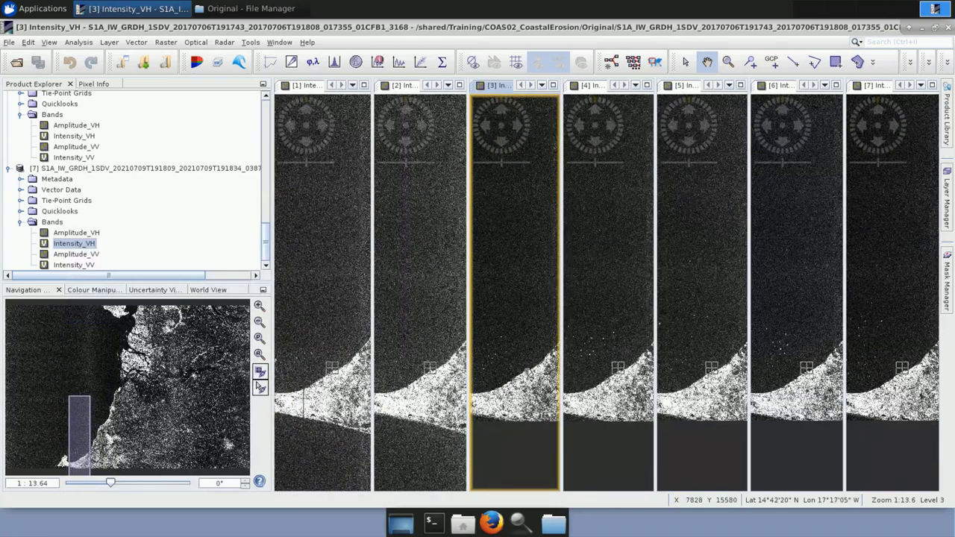
right_click(882, 88)
- Close image views [7], [6], [5] and [4], keeping products [1]–[3]
click(815, 92)
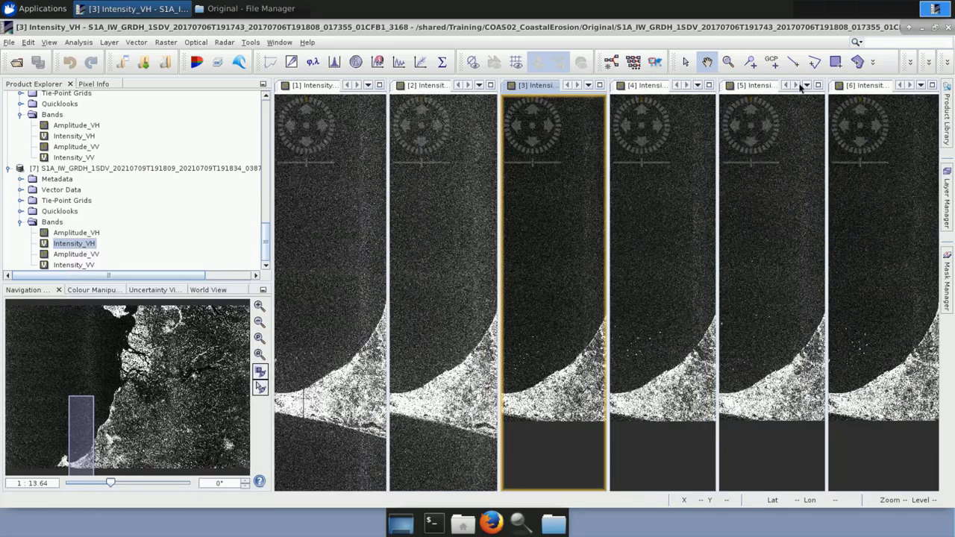
right_click(859, 92)
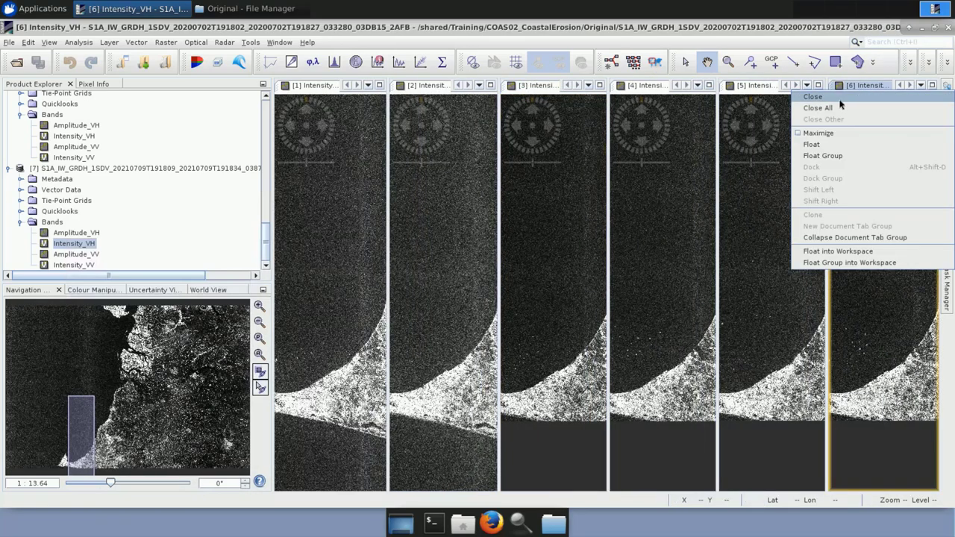
click(839, 98)
right_click(842, 90)
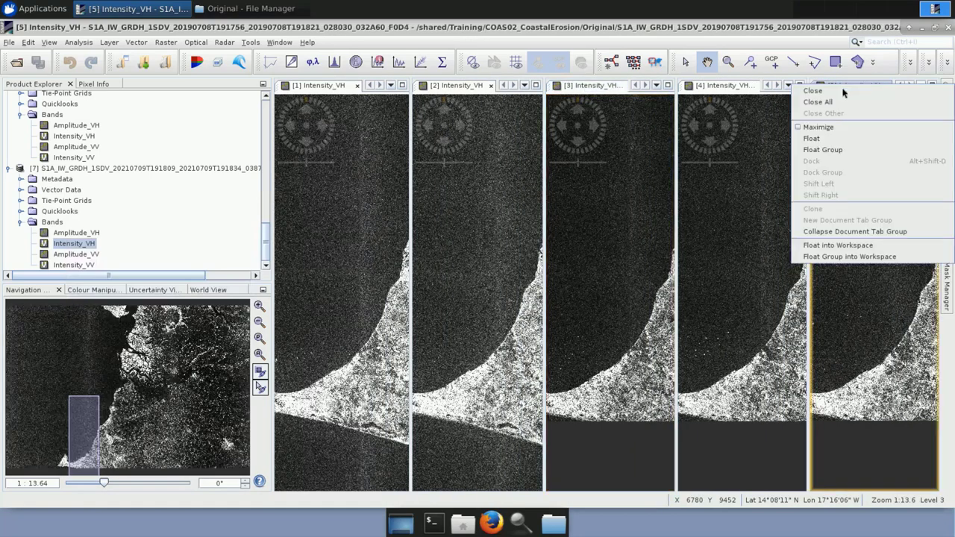
click(842, 92)
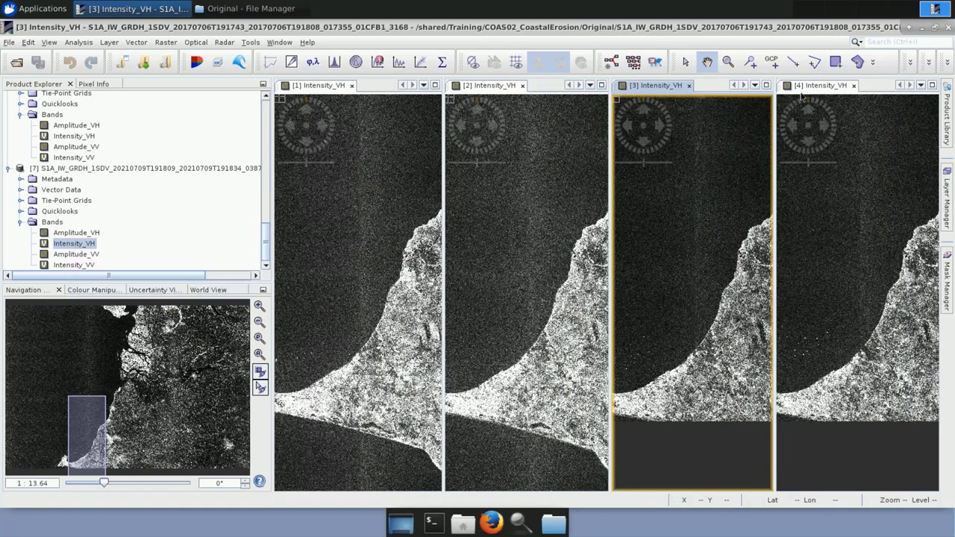
right_click(813, 89)
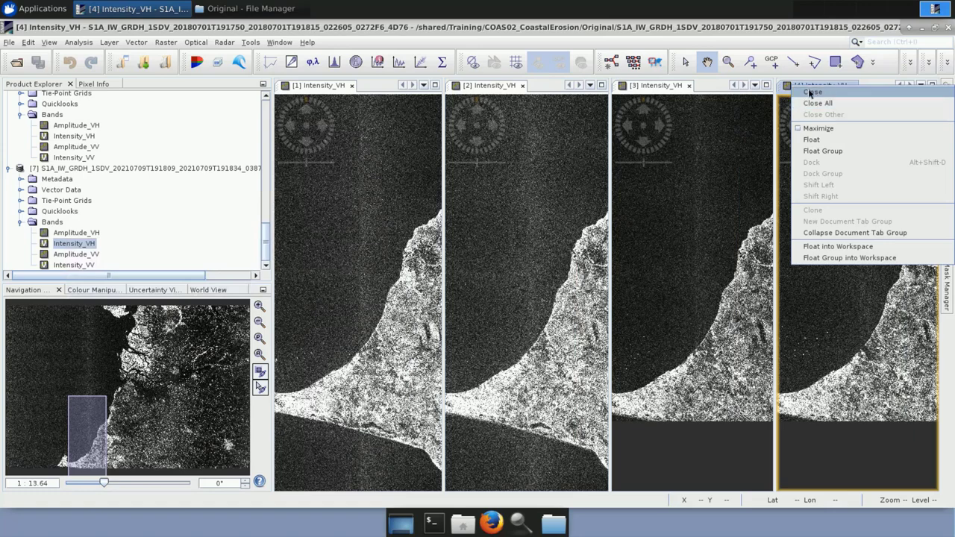
click(812, 93)
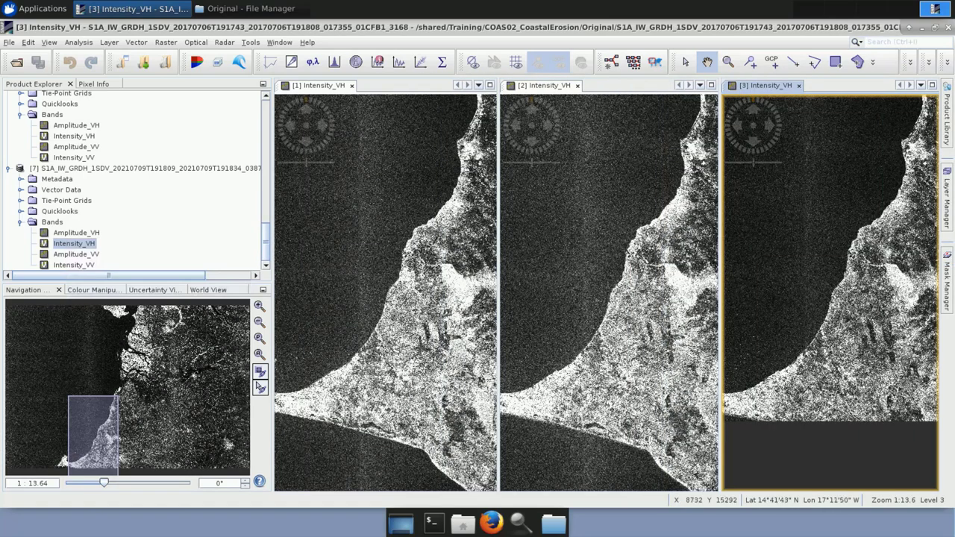
- Zoom and pan the three synced views onto the curved bay coastline
drag(821, 339, 831, 355)
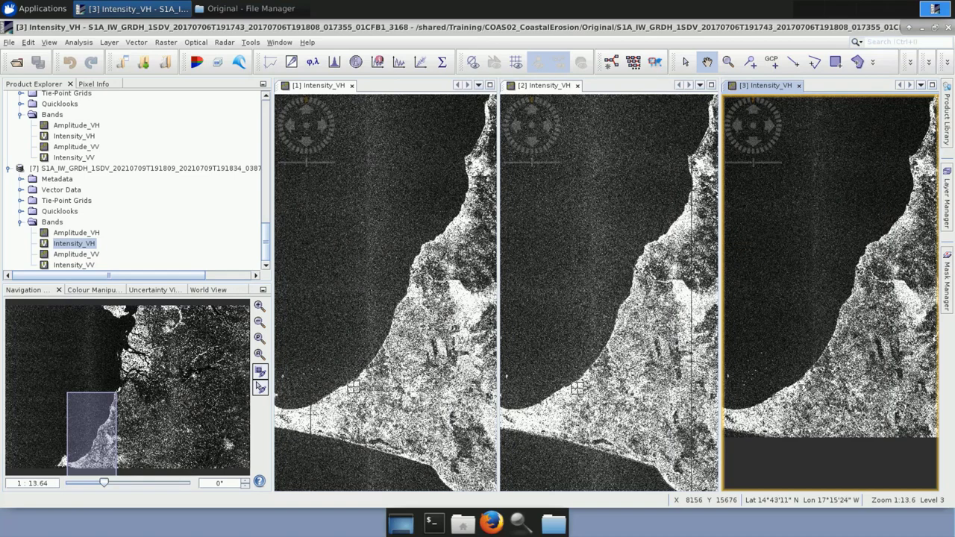
scroll(802, 393, up, 4)
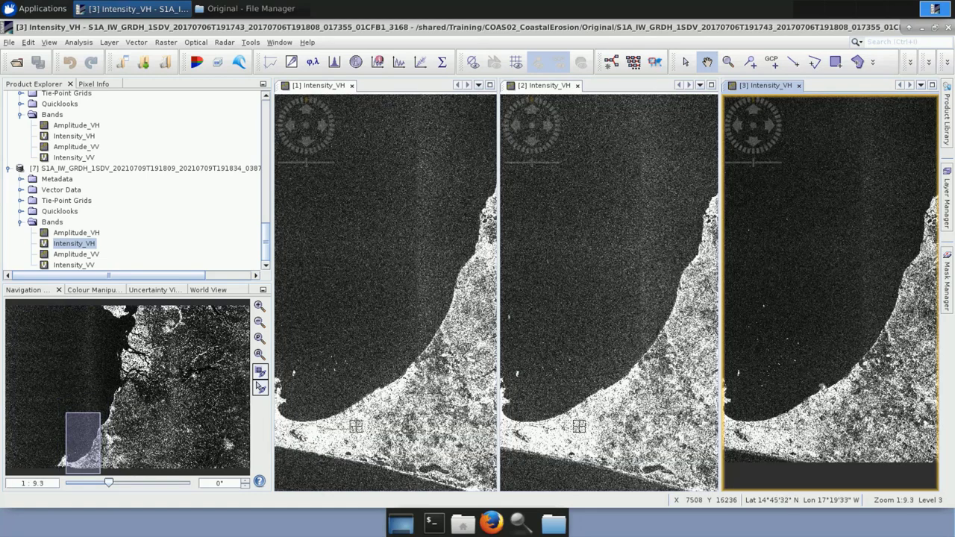
drag(804, 403, 821, 383)
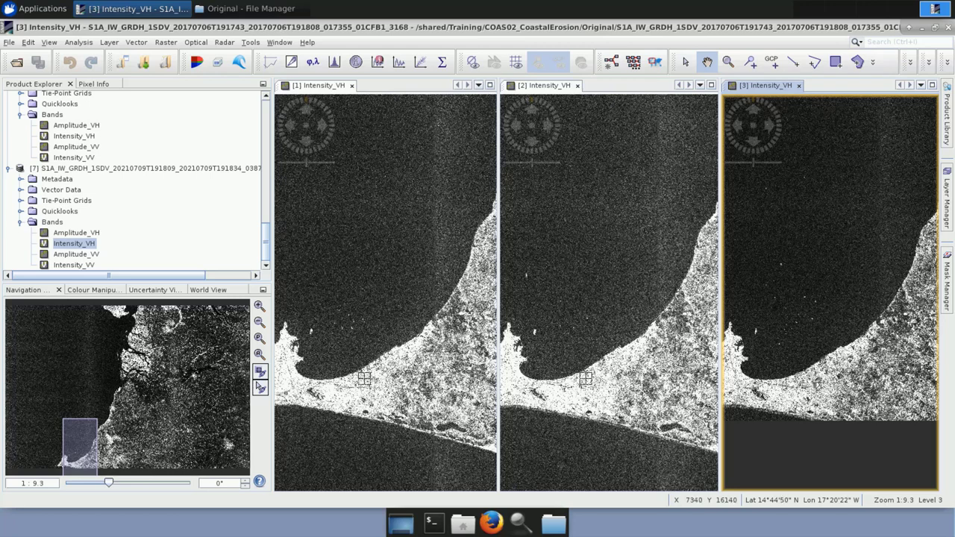
- Draw a rectangle over the bay's southern shore in view [3] and display its WKT polygon
click(832, 66)
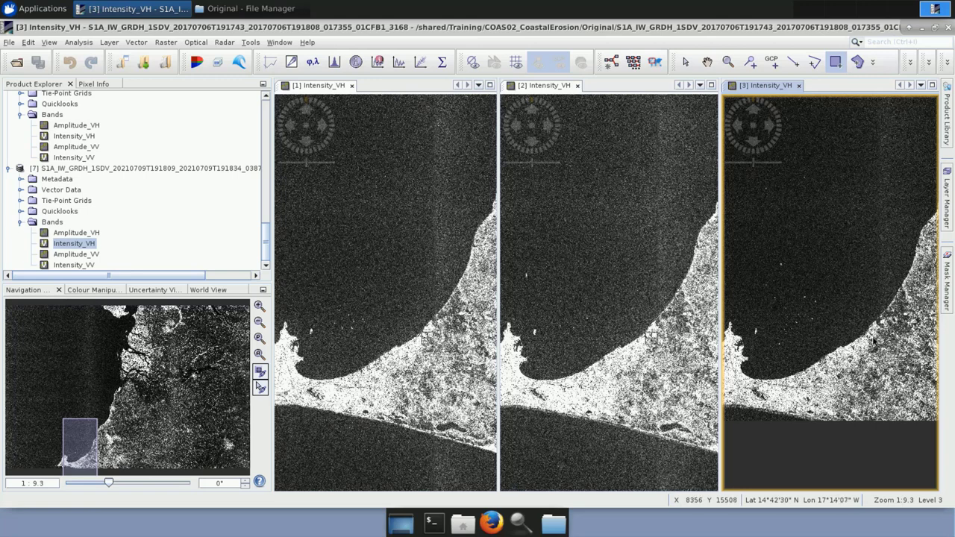
drag(873, 337, 769, 389)
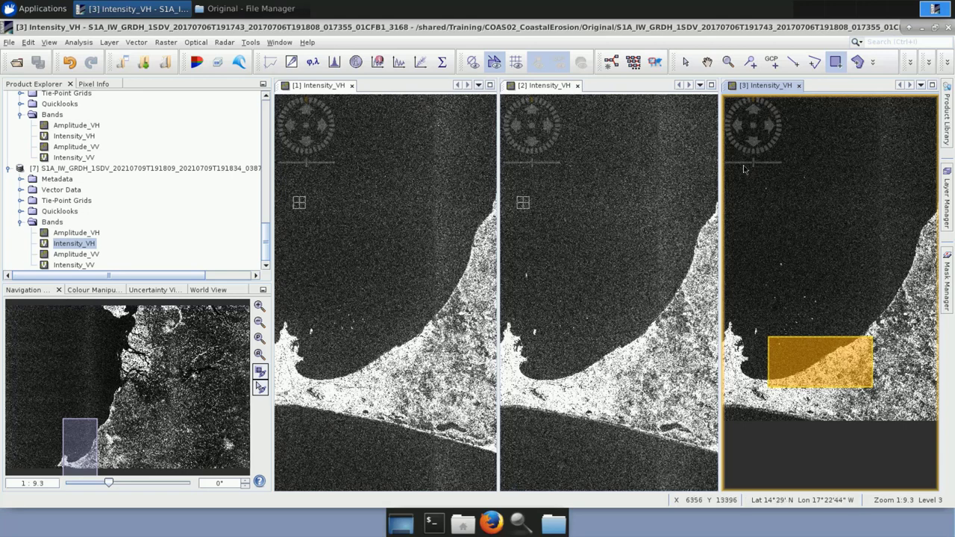
click(687, 64)
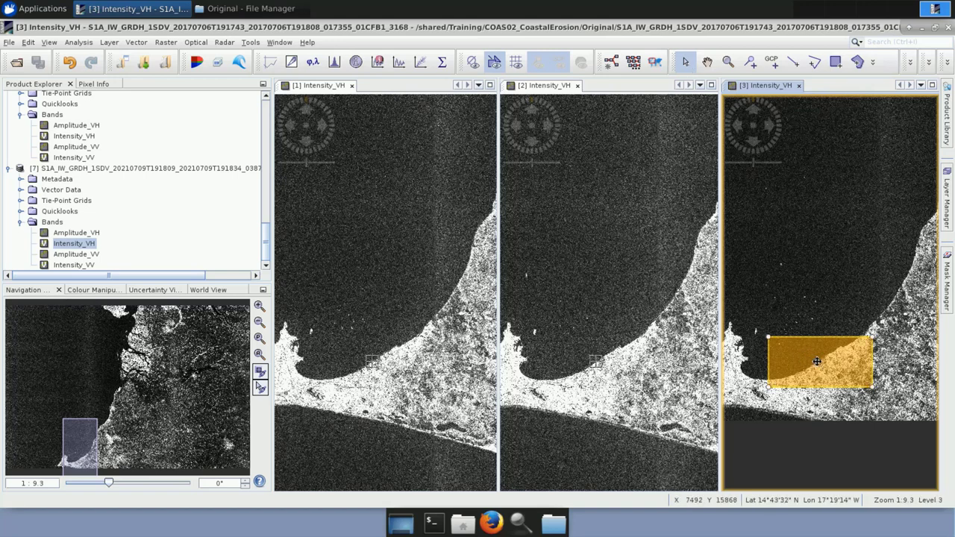
right_click(808, 365)
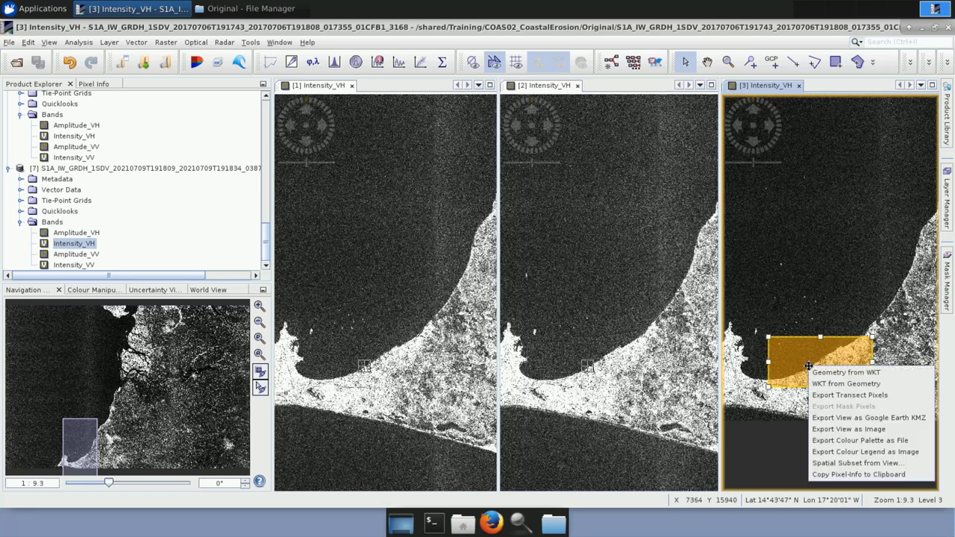
click(877, 385)
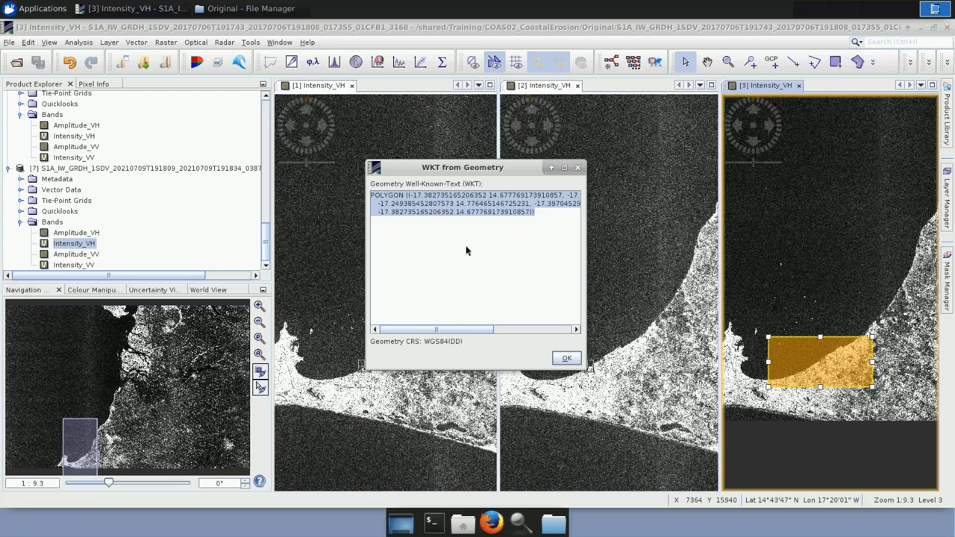
- Open COAS02_CoastalErosion/AuxData/Expressions in Mousepad from the File Manager
click(265, 9)
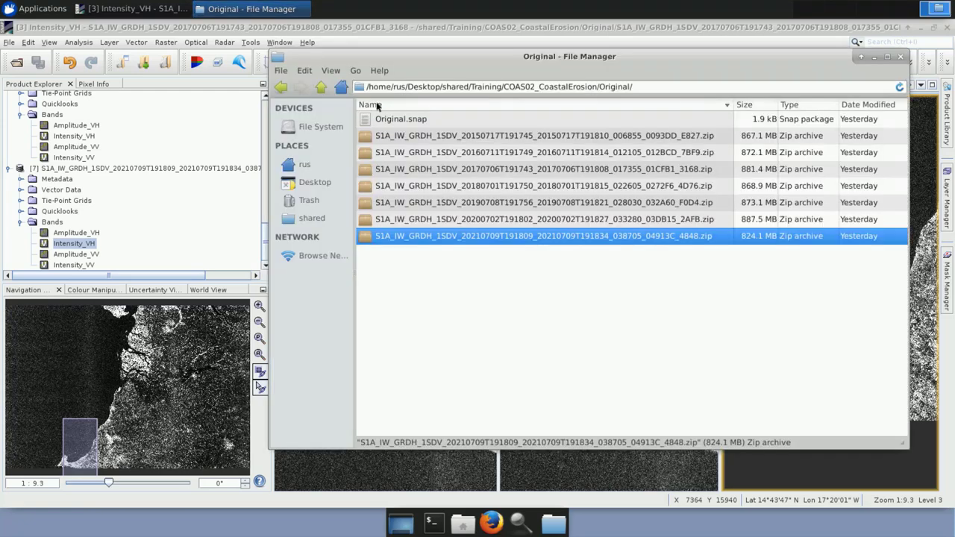
click(321, 88)
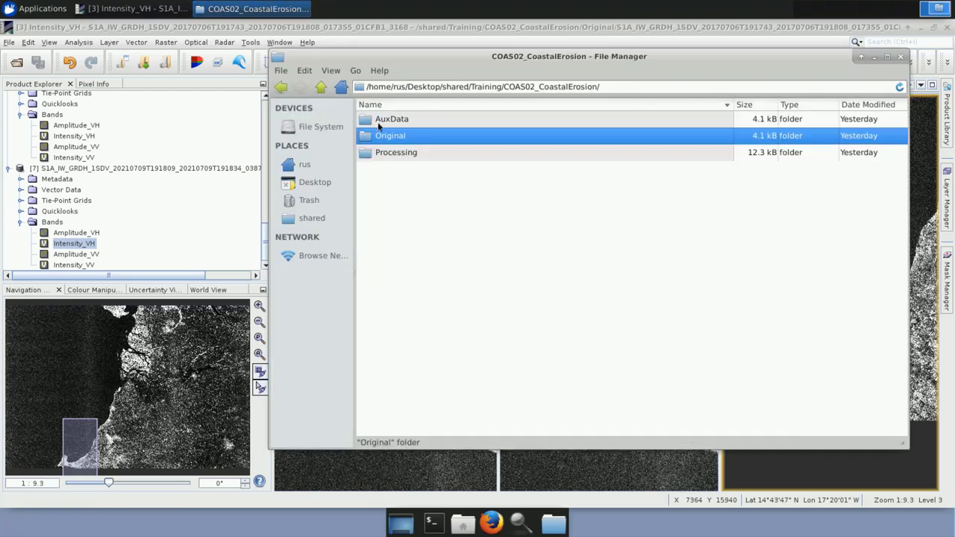
double_click(378, 123)
scroll(419, 257, down, 4)
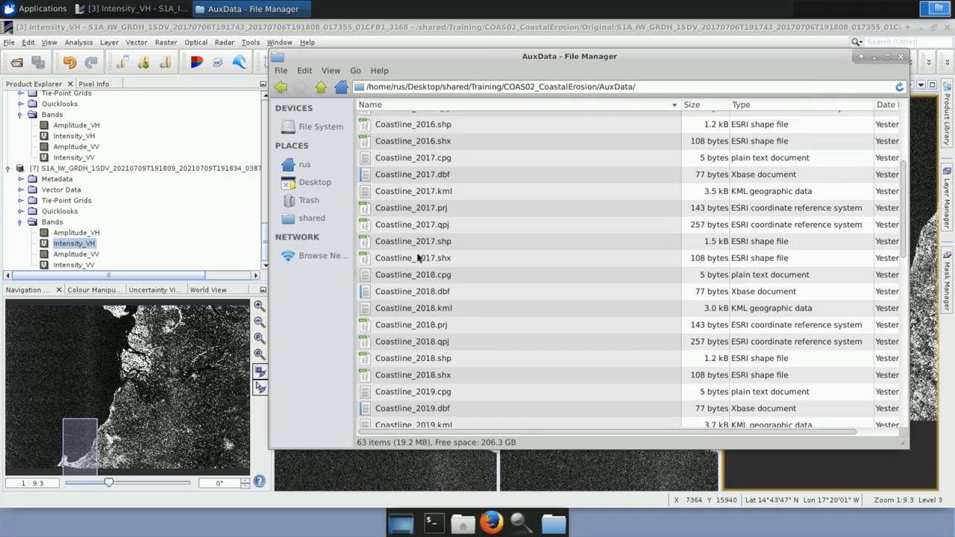
scroll(418, 257, down, 10)
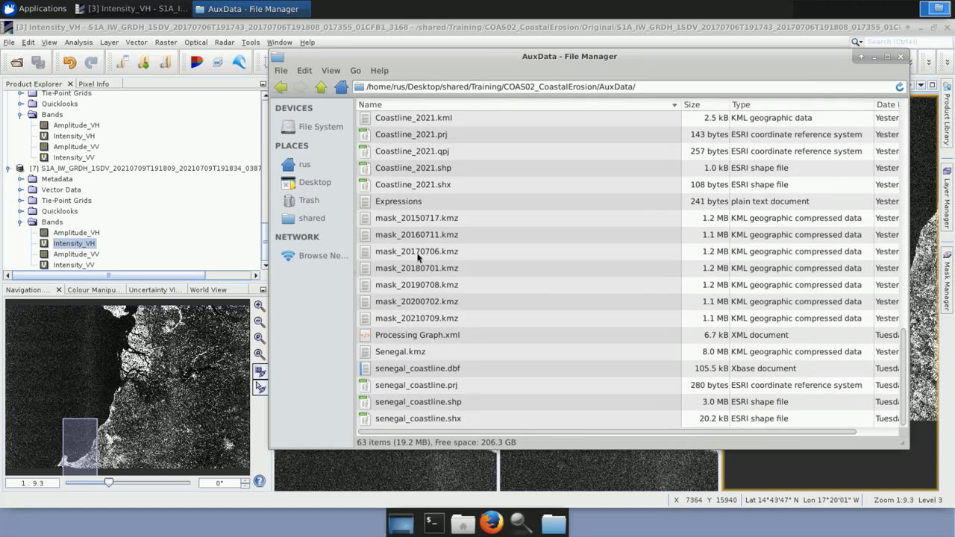
click(393, 206)
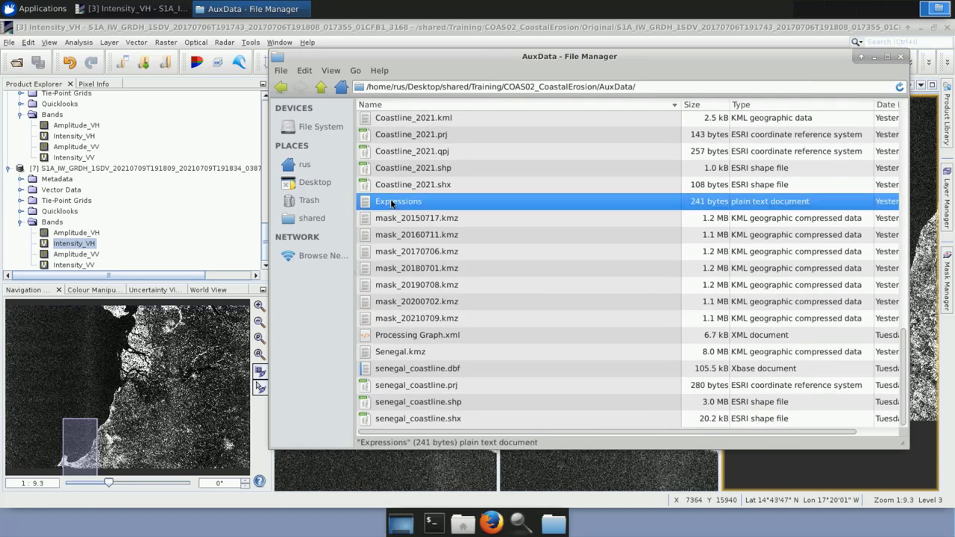
double_click(390, 204)
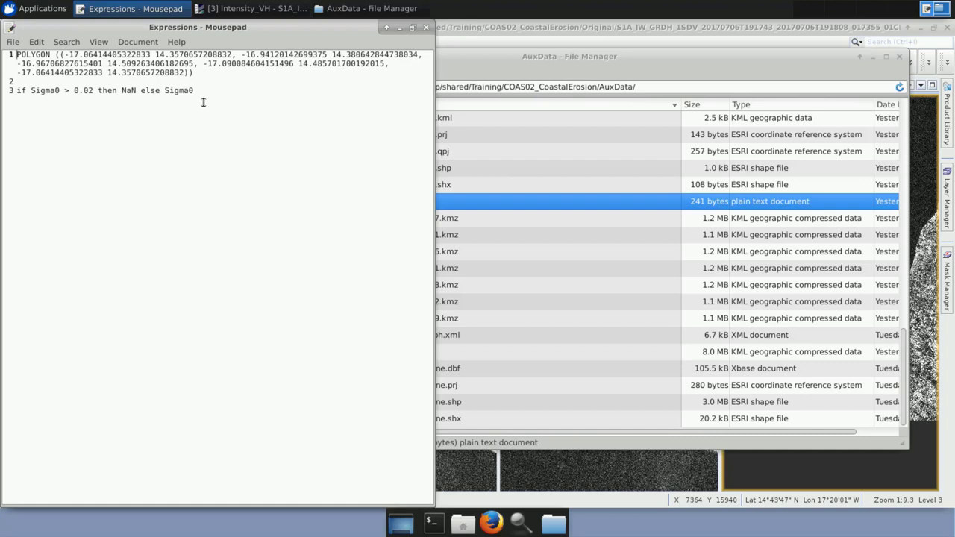
- Minimize Mousepad after reviewing the POLYGON and 'if Sigma0 > 0.02 then NaN else Sigma0' expression
click(396, 28)
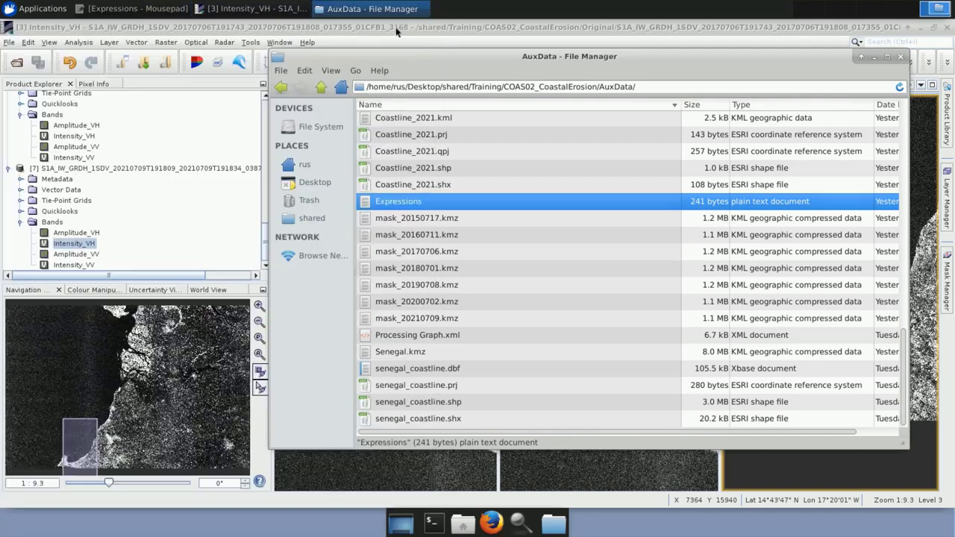
- Back in SNAP, dismiss the WKT dialog and delete the drawn rectangle
click(160, 252)
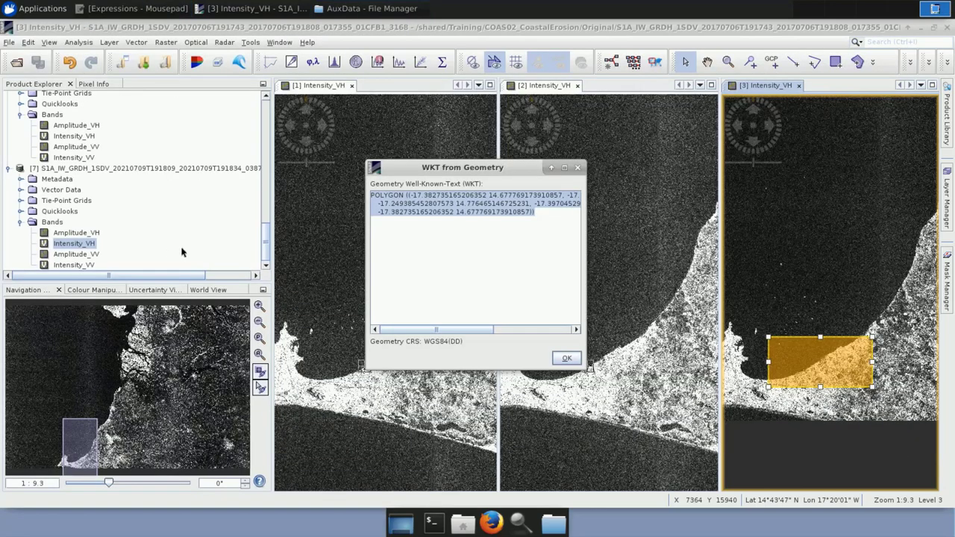
click(567, 359)
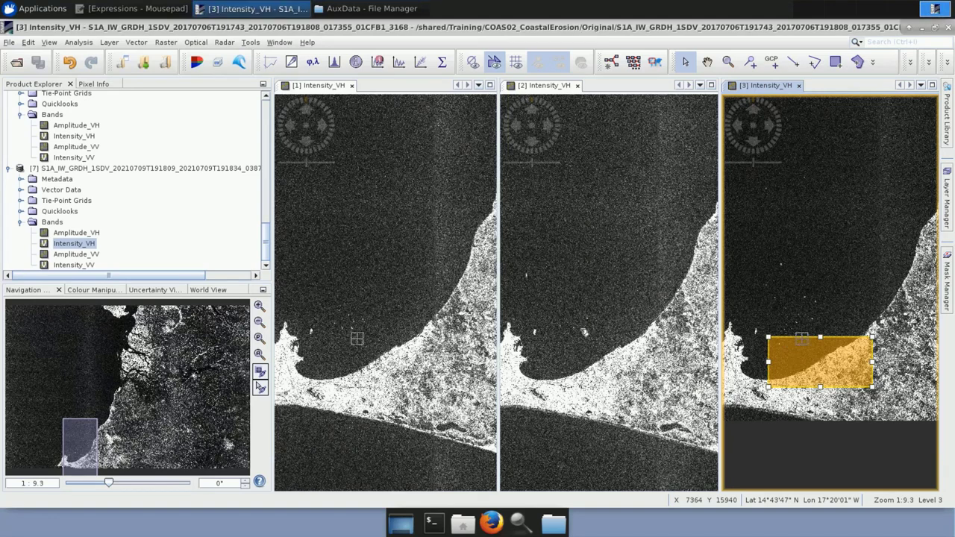
click(687, 63)
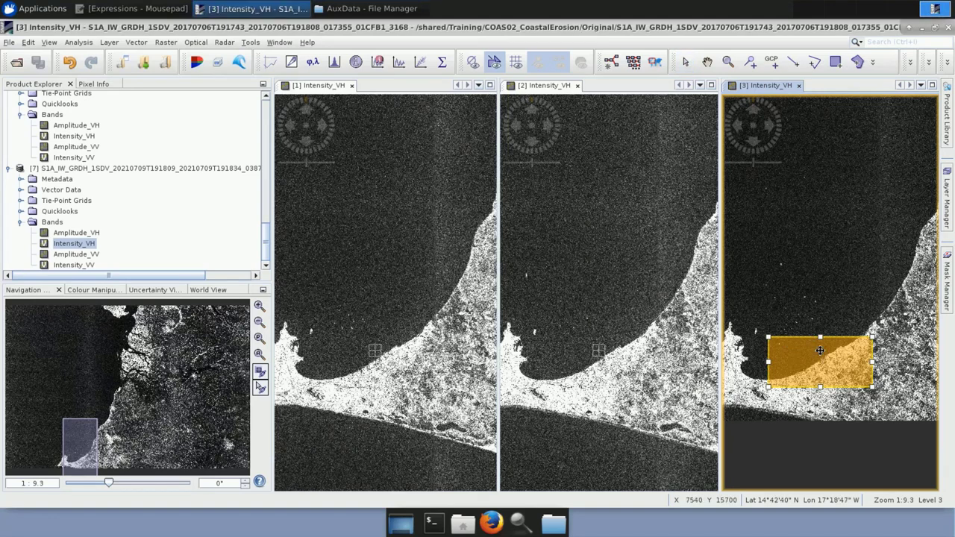
click(820, 350)
key(Delete)
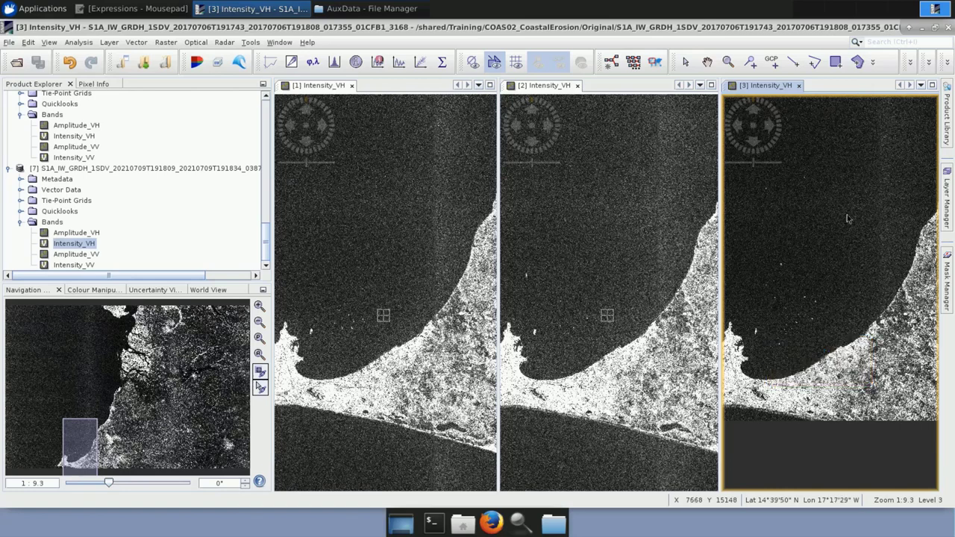
- Close the three remaining Intensity_VH image views
key(ctrl+w)
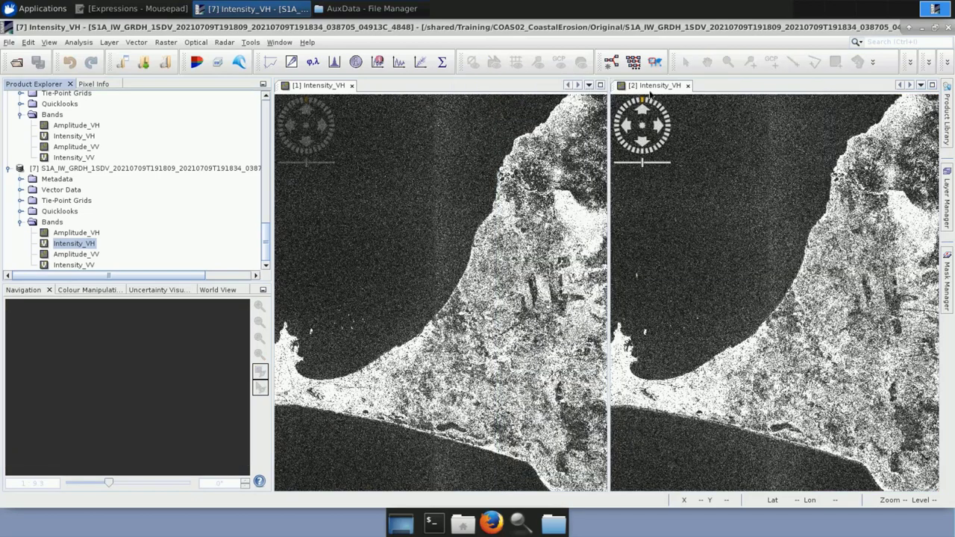
click(682, 85)
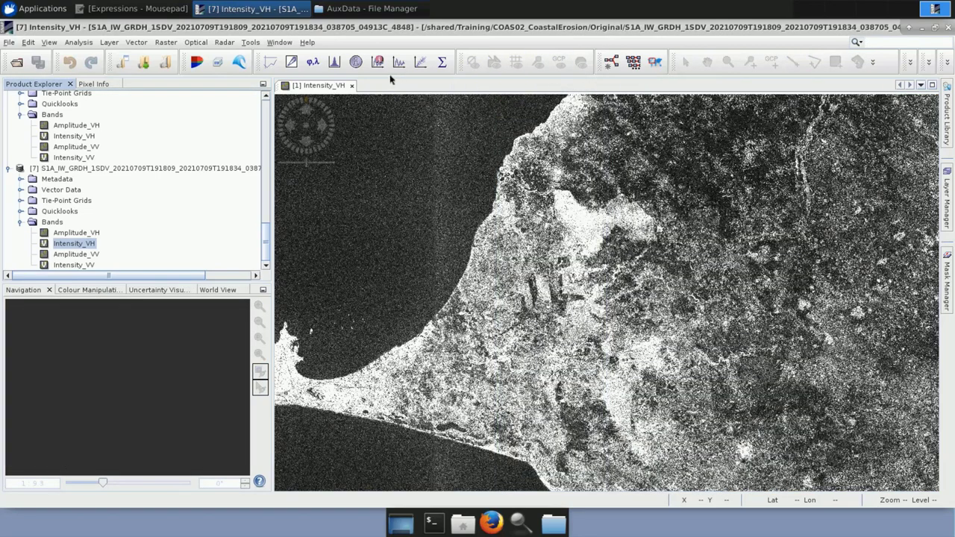
click(352, 86)
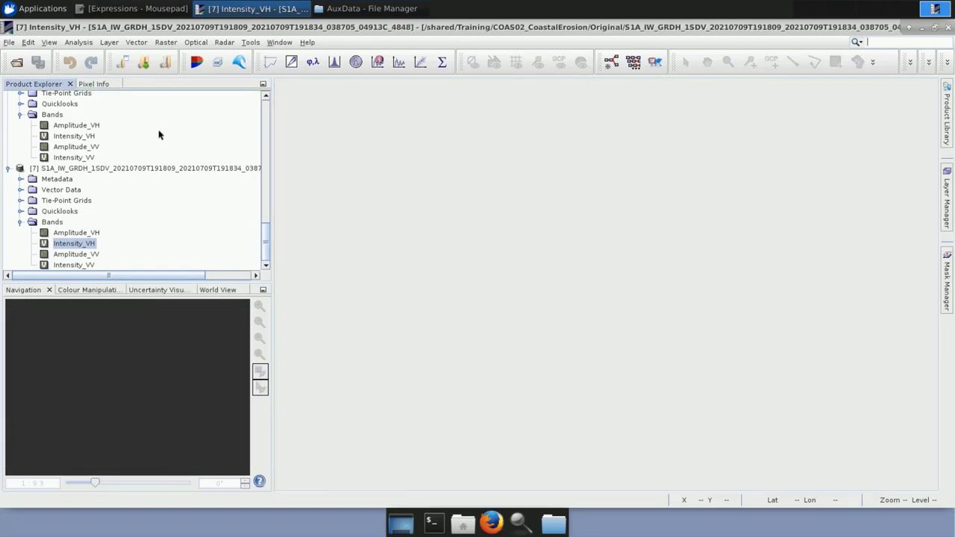
- Collapse products [7] through [1] in the Product Explorer tree
click(9, 170)
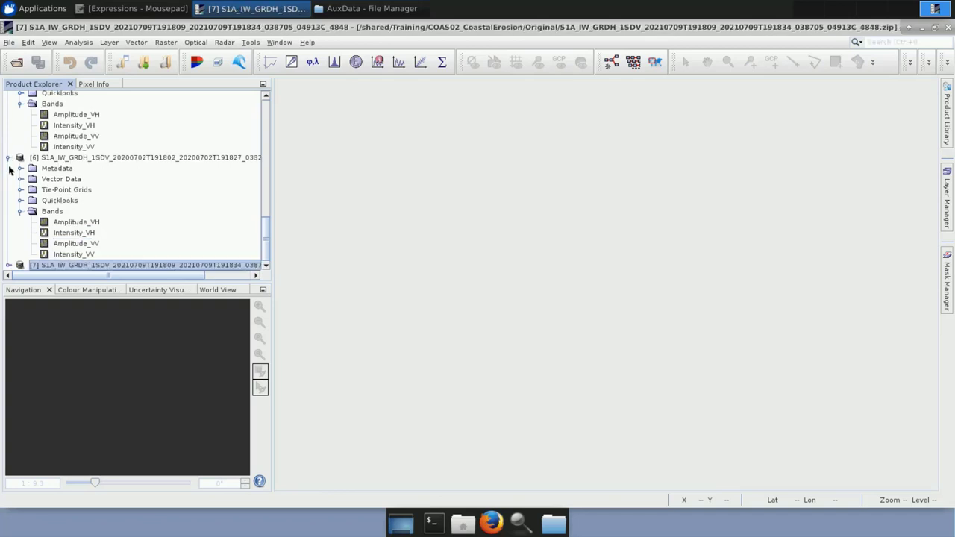
click(9, 159)
click(9, 147)
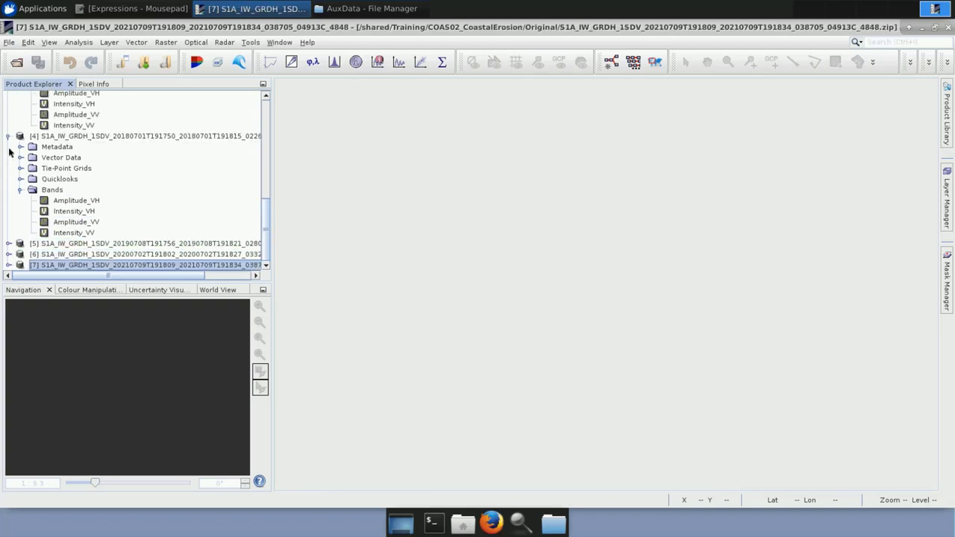
click(9, 137)
click(9, 126)
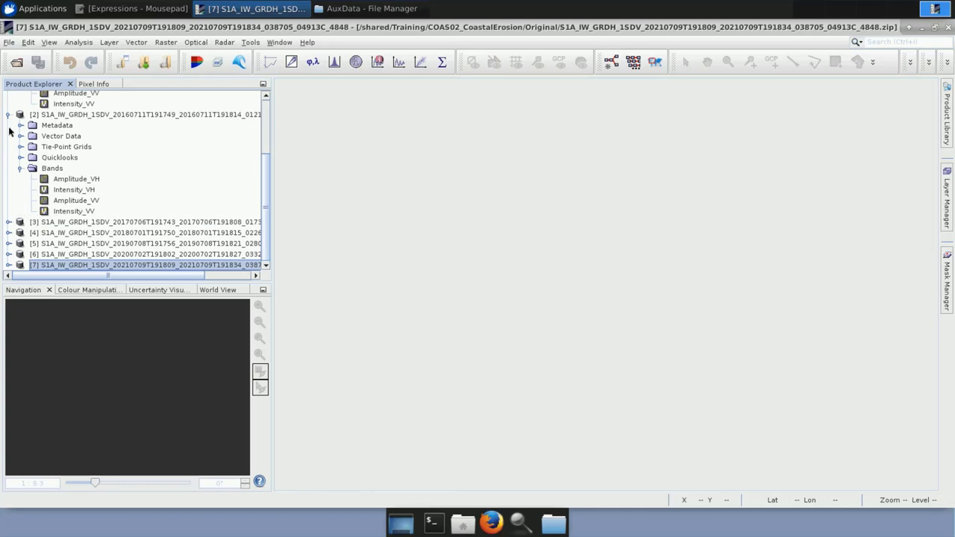
click(9, 115)
click(8, 97)
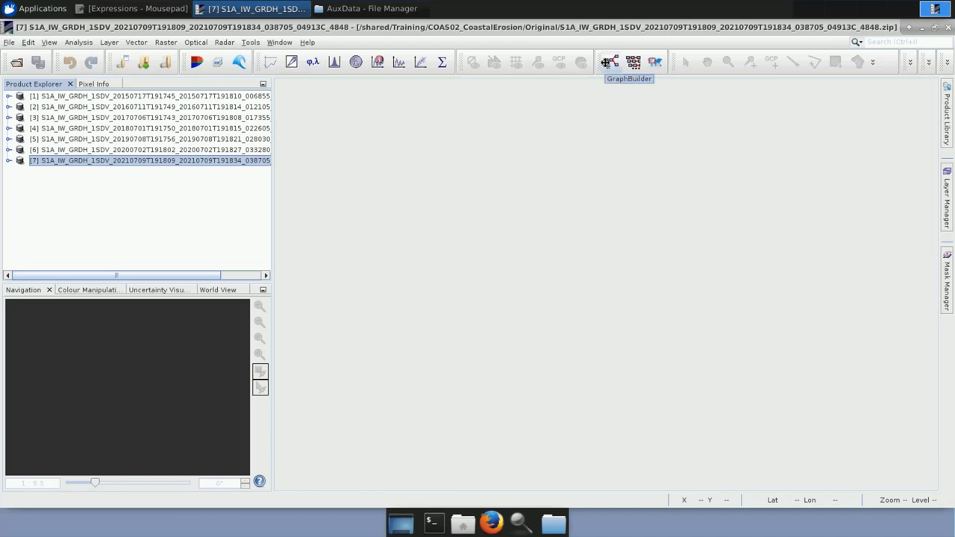
- Open Tools > GraphBuilder and widen its window on both sides
click(250, 43)
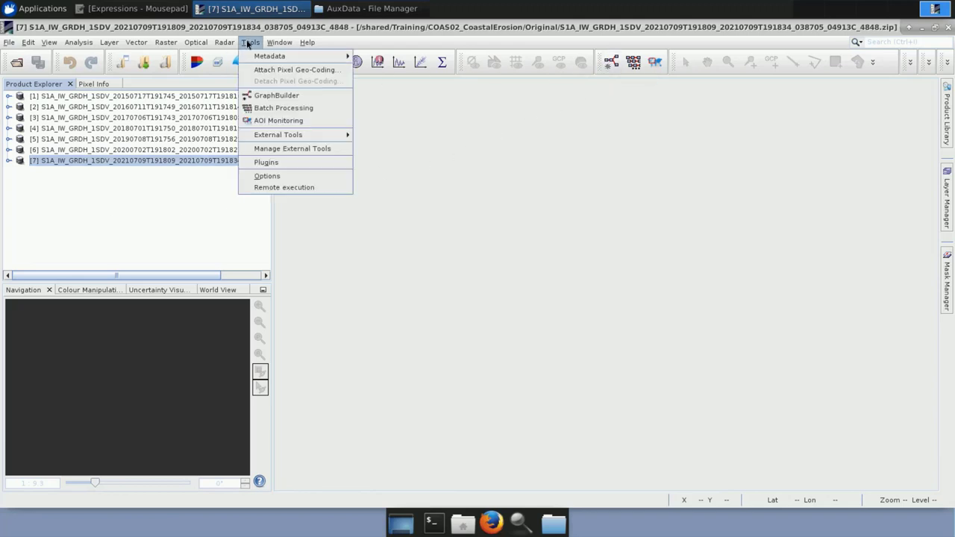
click(265, 97)
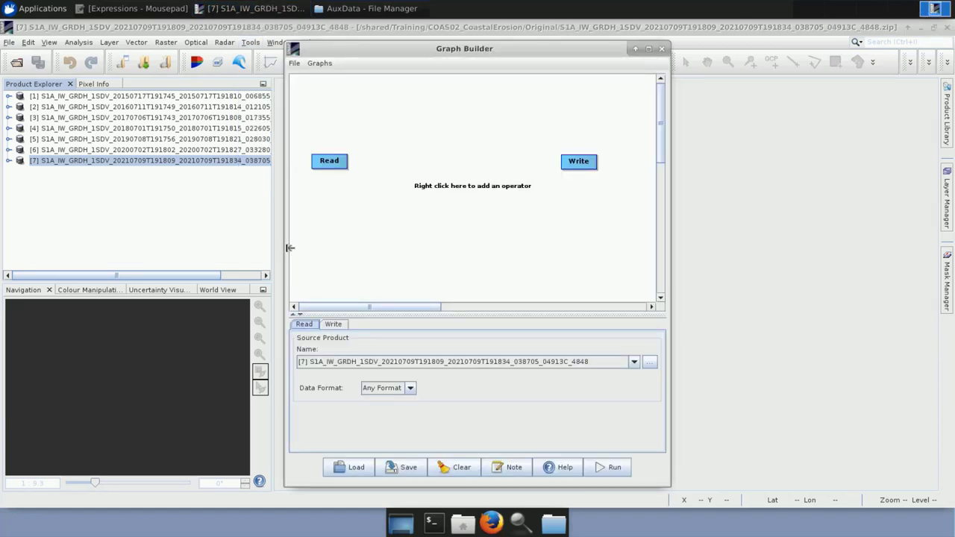
drag(284, 251, 124, 251)
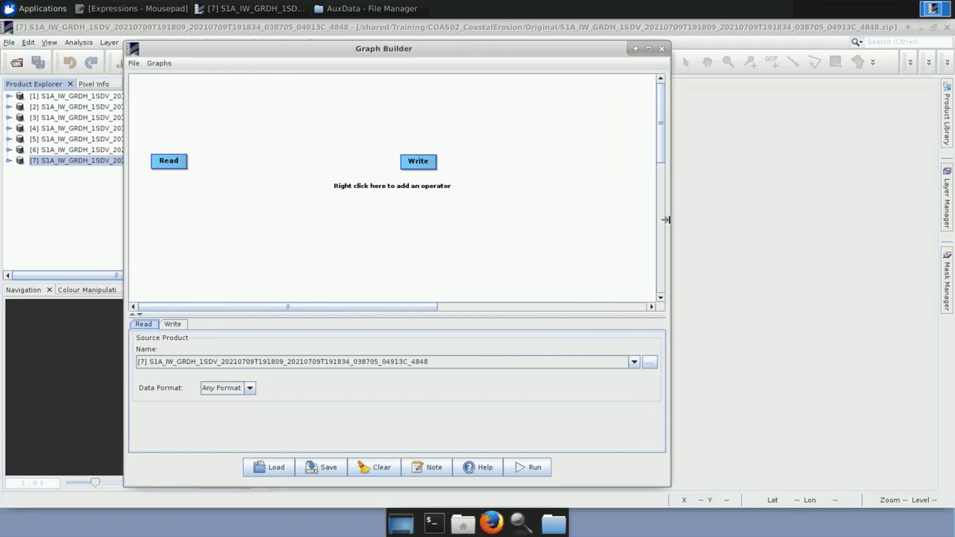
drag(665, 220, 841, 229)
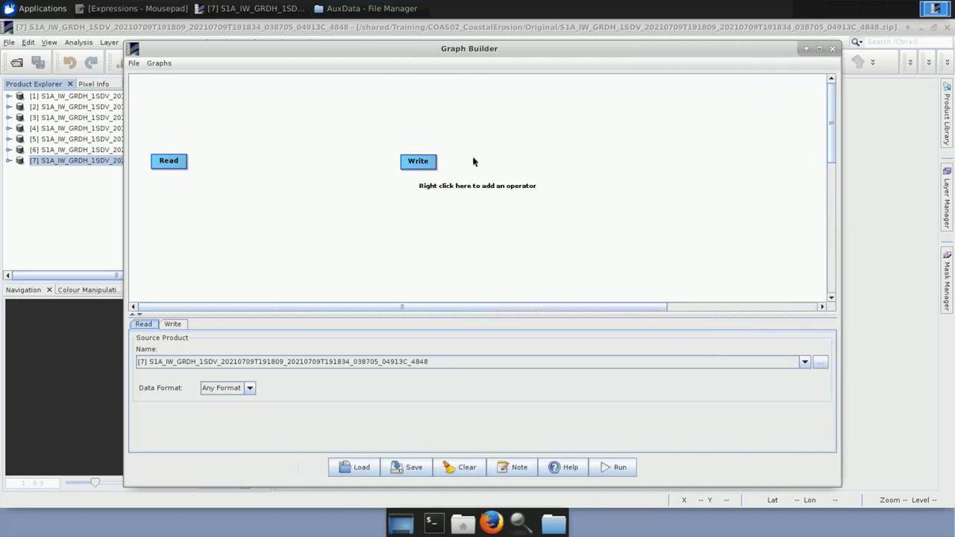
- Delete the Write node, leaving only the Read node in the graph
click(418, 166)
right_click(419, 165)
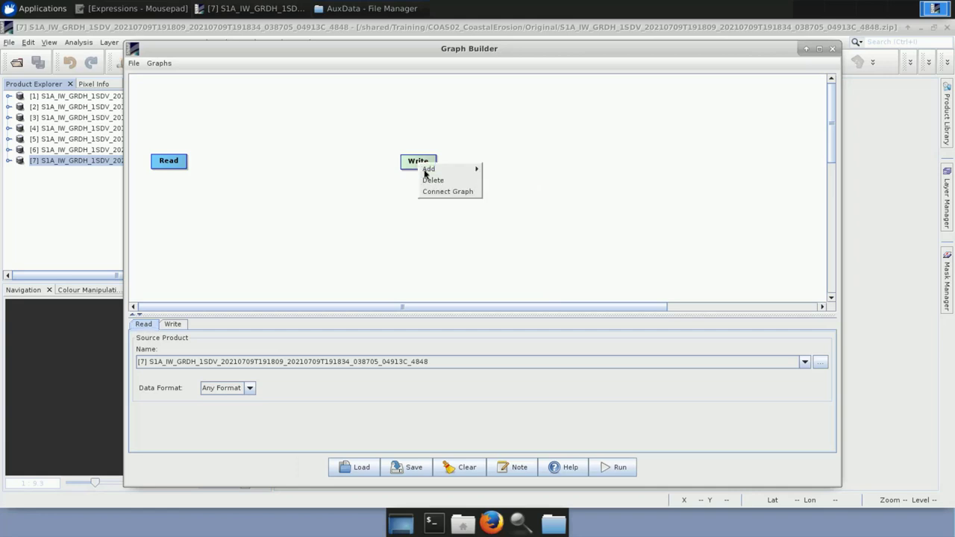
click(431, 180)
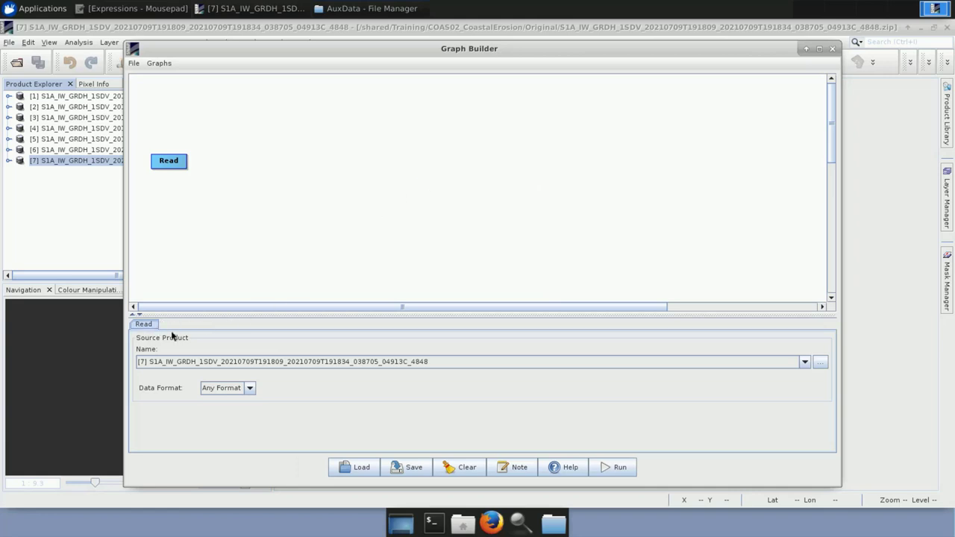
- Insert Apply-Orbit-File from Add > Radar and drag it beside the selected Read node
click(170, 164)
right_click(212, 163)
mouse_move(231, 168)
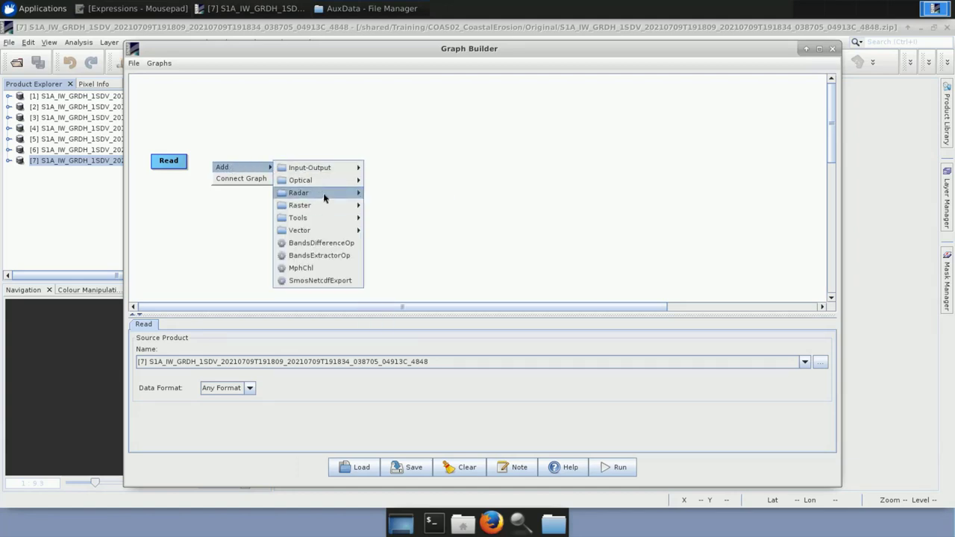
mouse_move(328, 192)
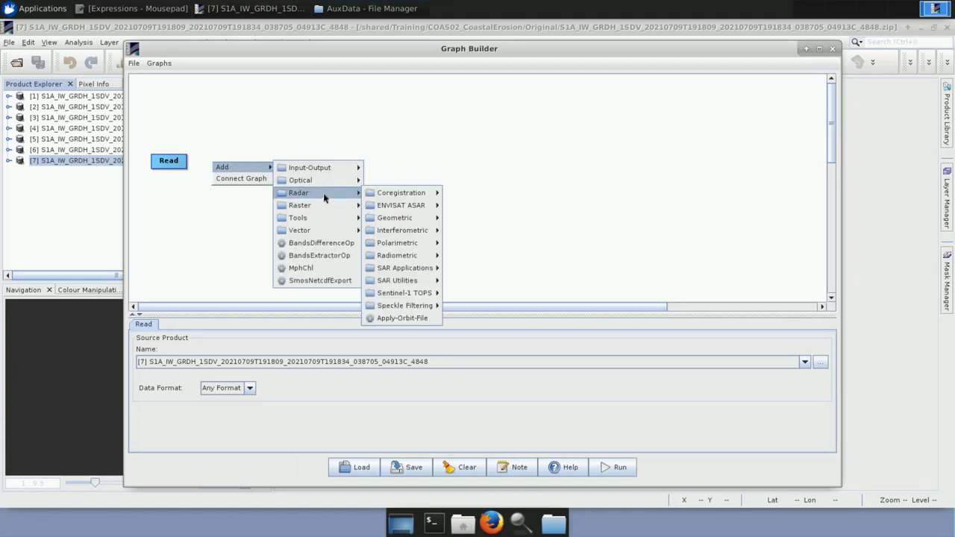
click(404, 317)
drag(233, 170, 214, 164)
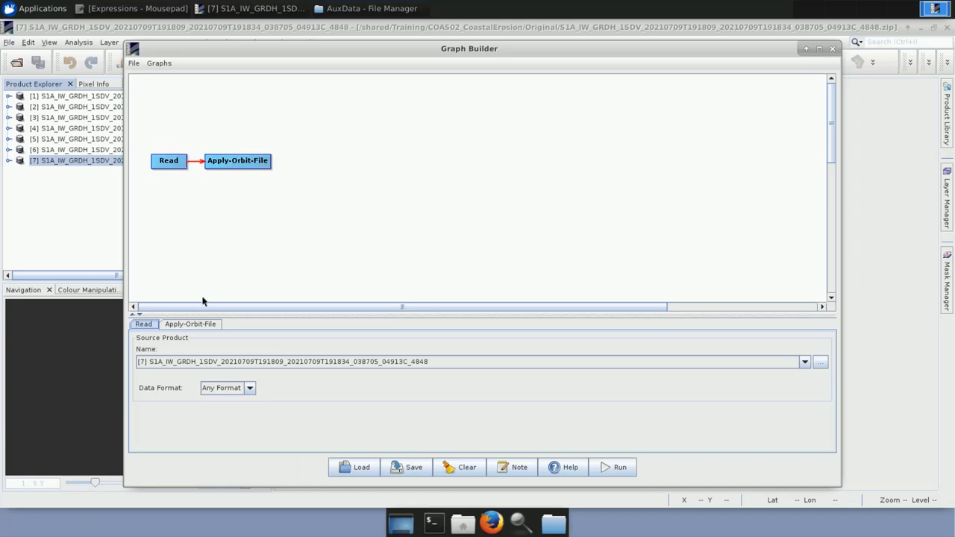
- Review the Apply-Orbit-File parameters and briefly check the first product's contents
click(185, 328)
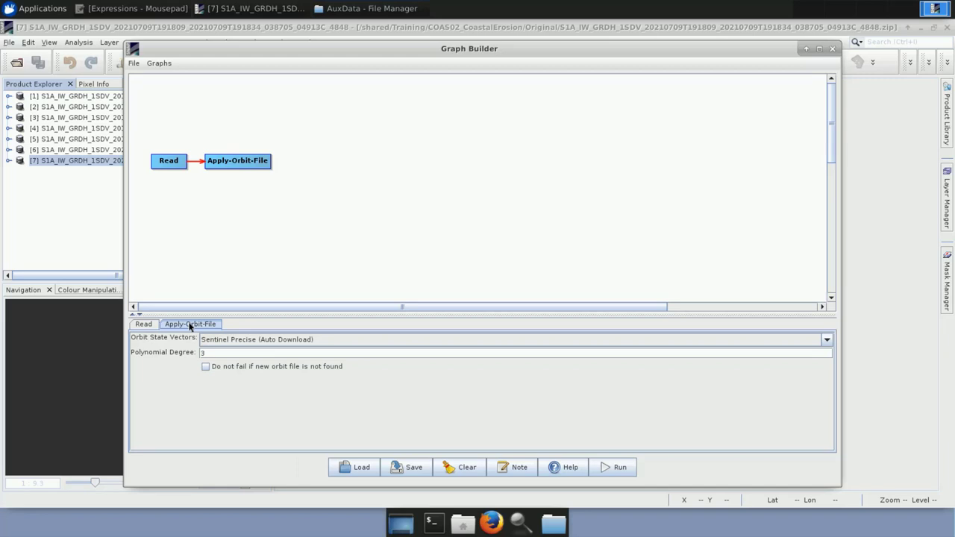
click(8, 97)
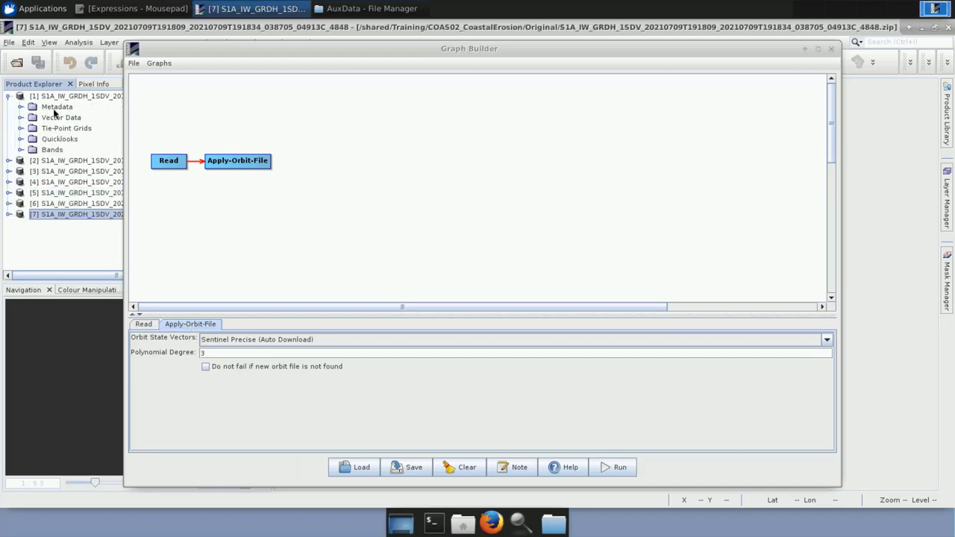
click(9, 97)
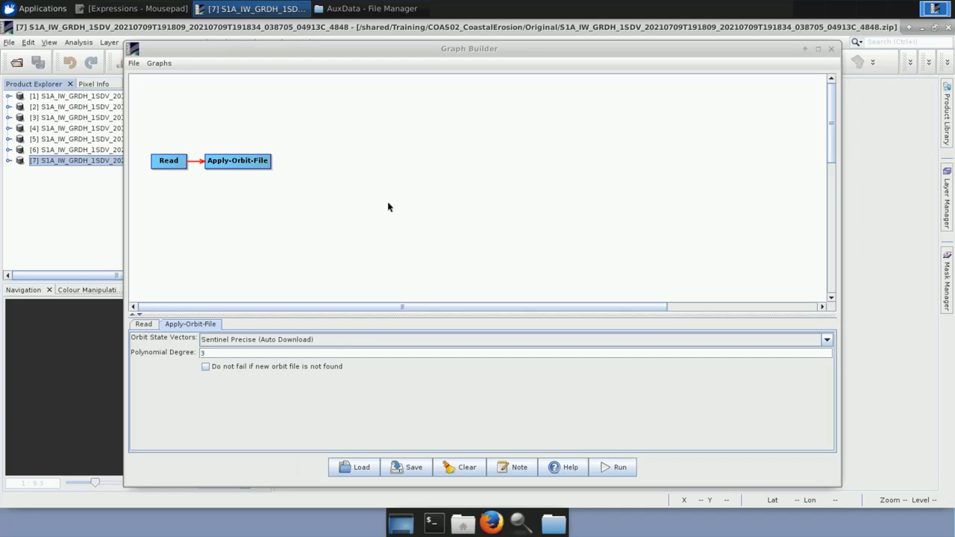
- Insert ThermalNoiseRemoval from Radar > Radiometric and connect Apply-Orbit-File to it
right_click(301, 165)
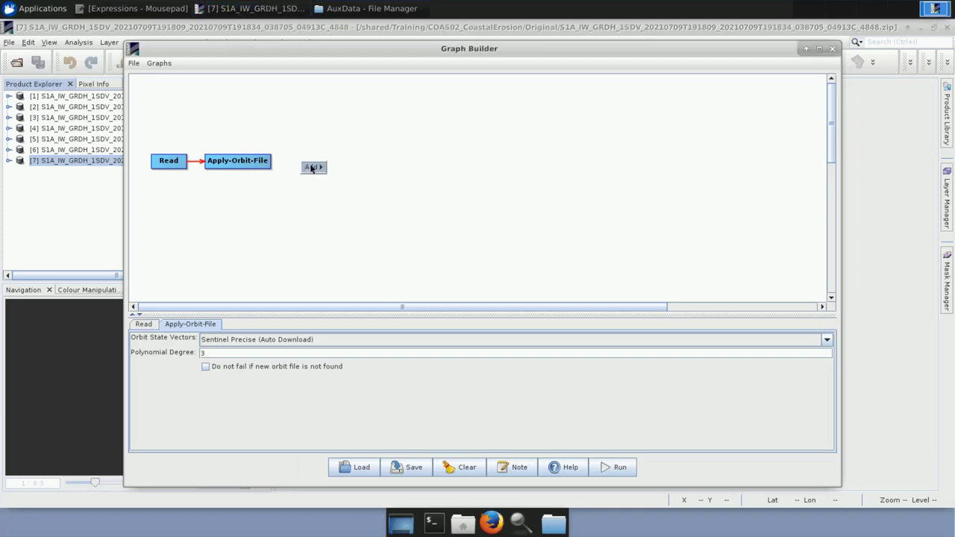
mouse_move(312, 168)
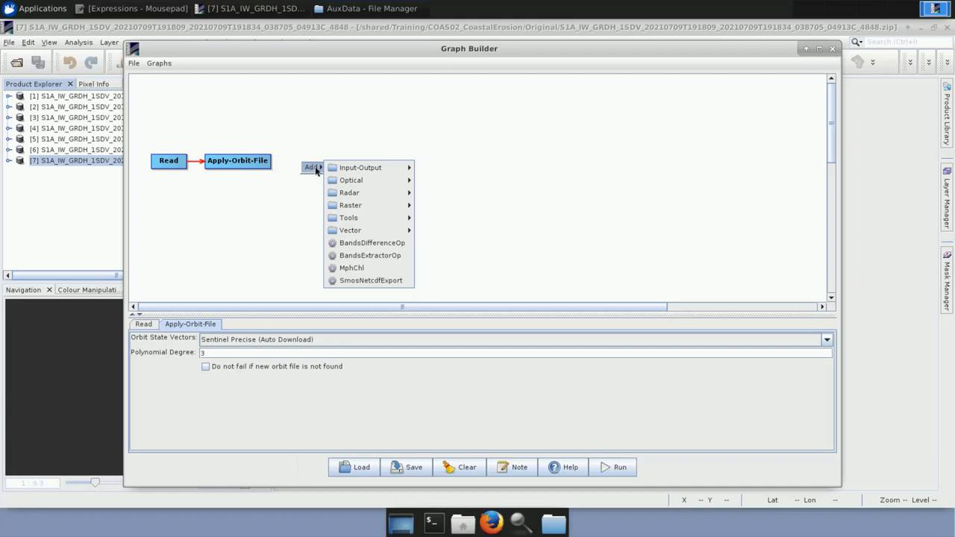
mouse_move(368, 194)
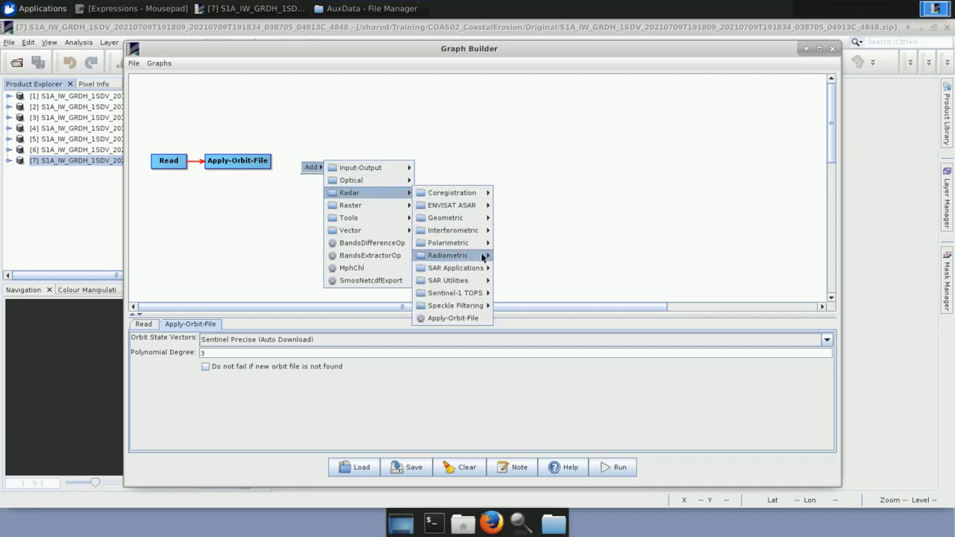
mouse_move(483, 257)
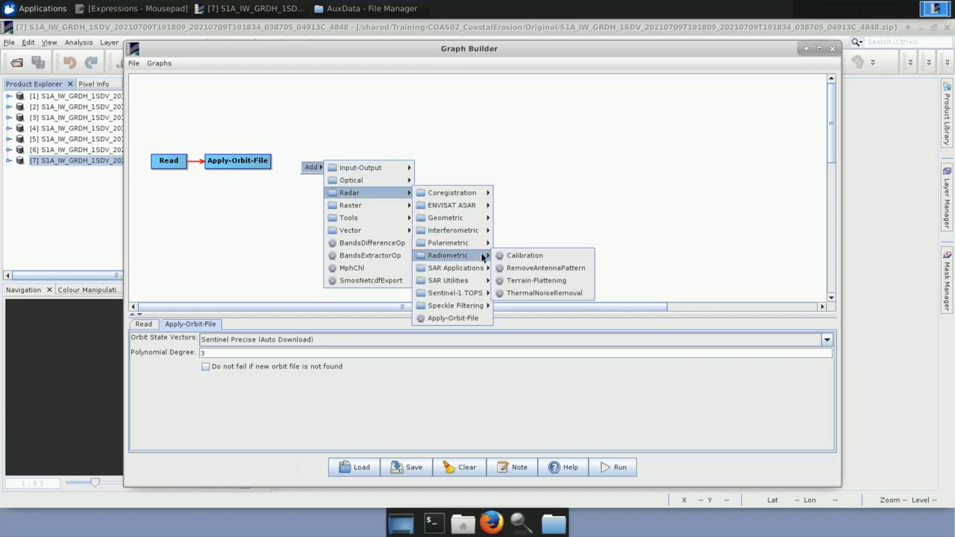
click(552, 292)
drag(337, 170, 331, 163)
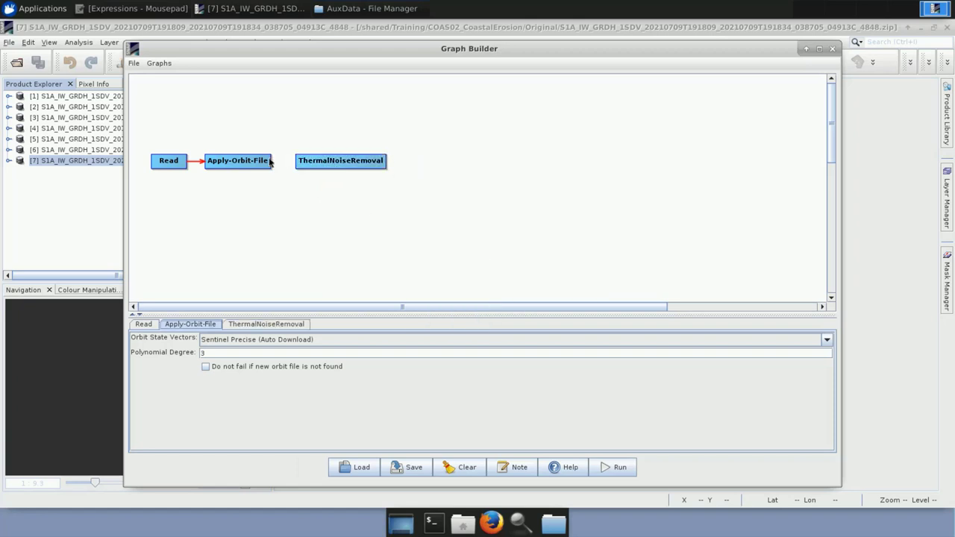
drag(270, 162, 306, 165)
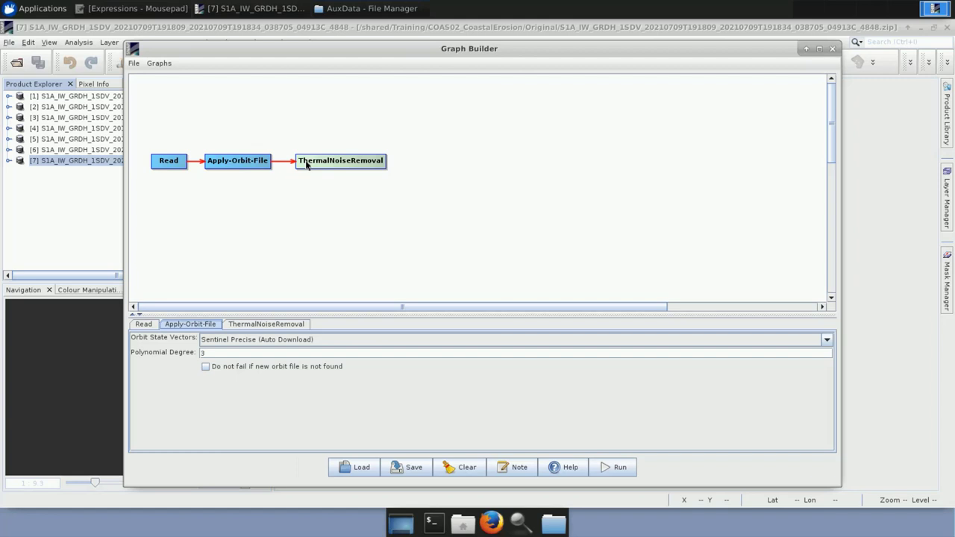
- Insert Calibration from Radar > Radiometric and position it after ThermalNoiseRemoval
right_click(422, 161)
mouse_move(425, 165)
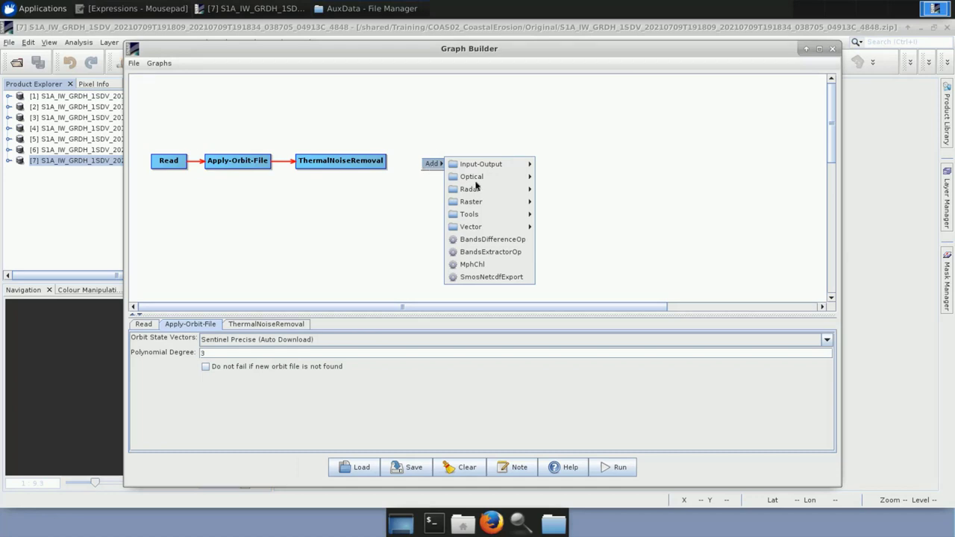
mouse_move(487, 191)
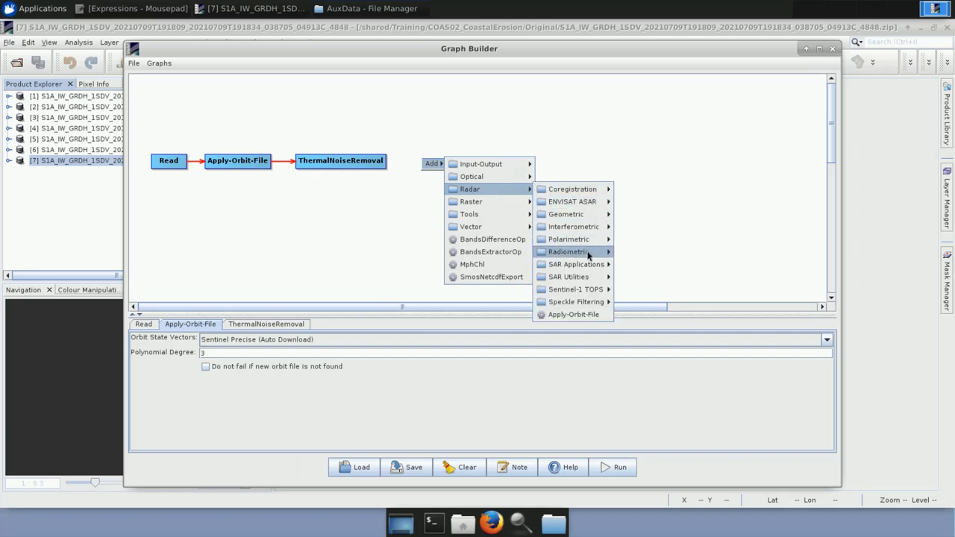
mouse_move(589, 252)
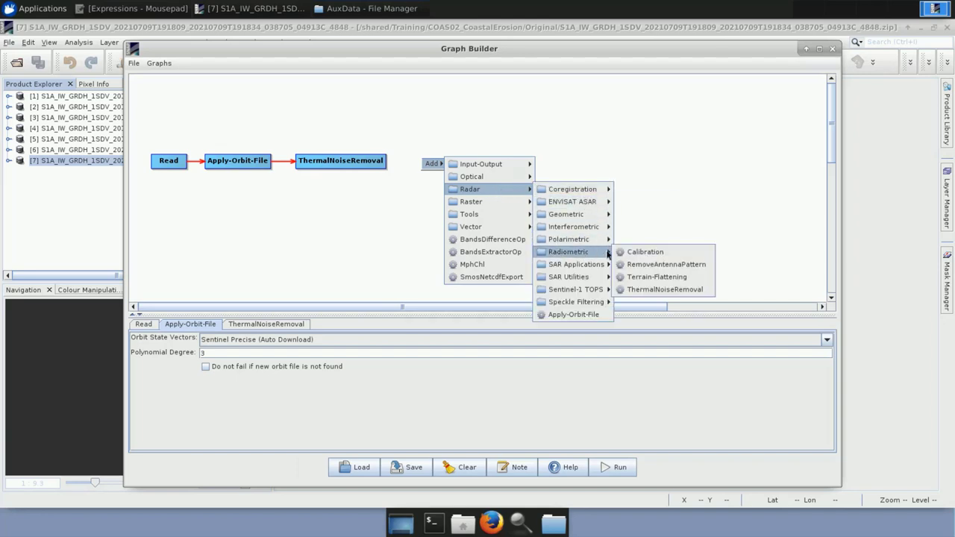
click(660, 253)
mouse_move(441, 164)
mouse_down()
mouse_move(409, 164)
mouse_move(423, 166)
mouse_up()
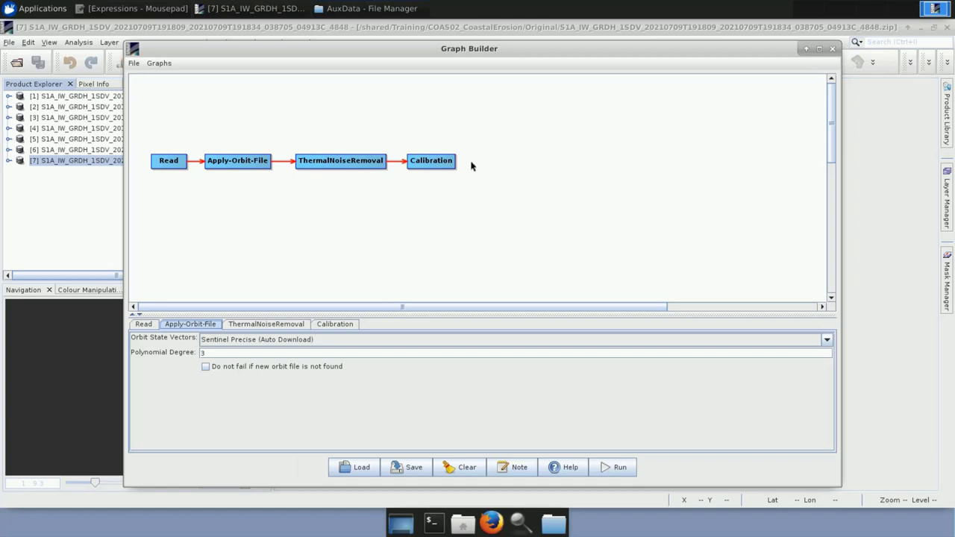
- Insert Speckle-Filter from Radar > Speckle Filtering and line it up after Calibration
right_click(471, 165)
mouse_move(482, 168)
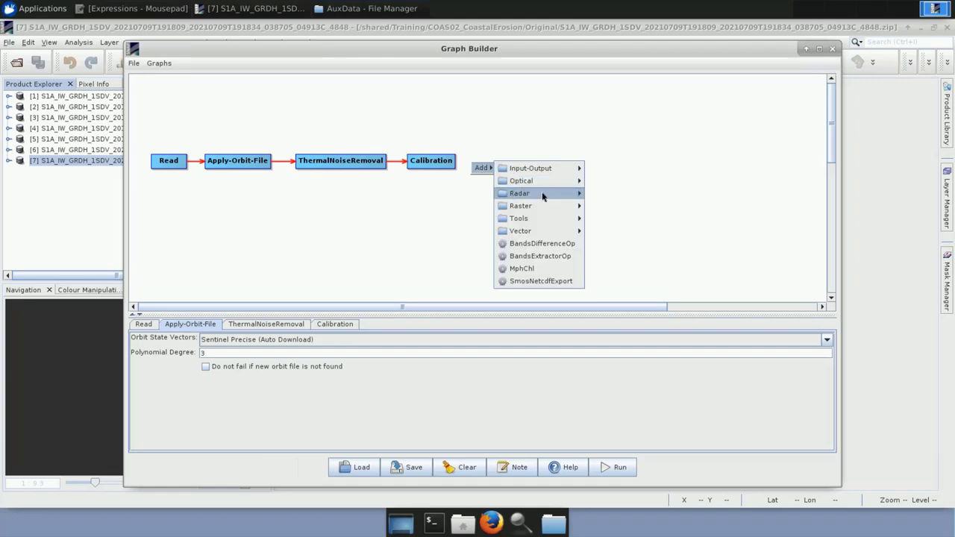
mouse_move(542, 193)
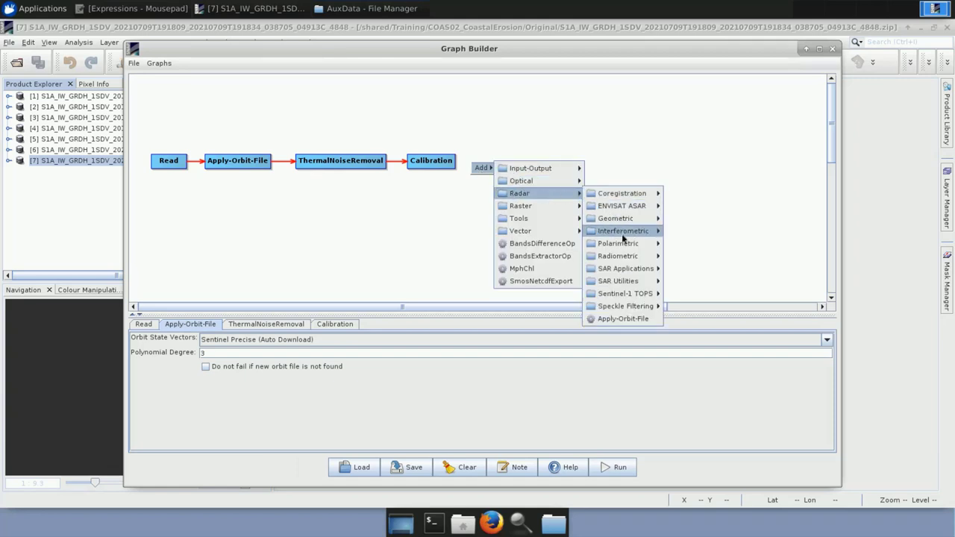
mouse_move(631, 306)
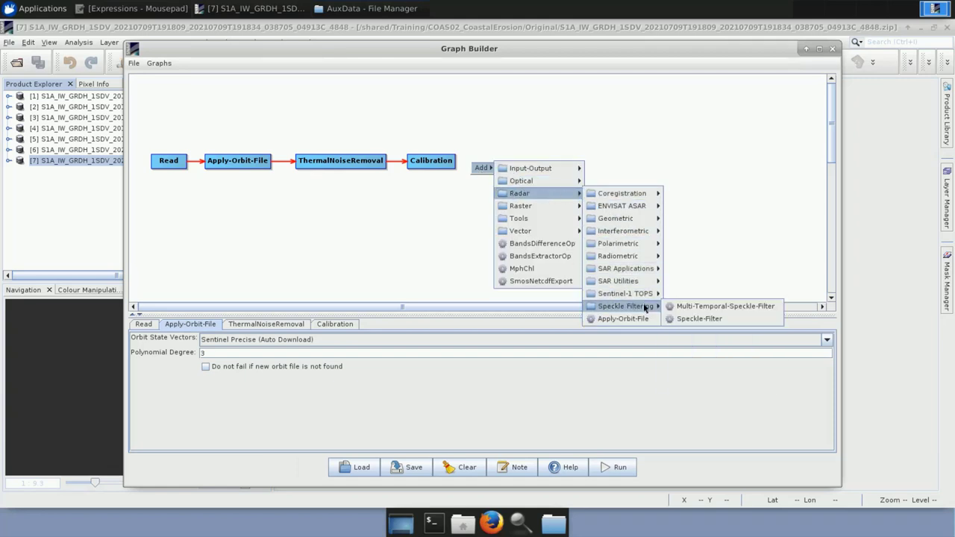
click(699, 318)
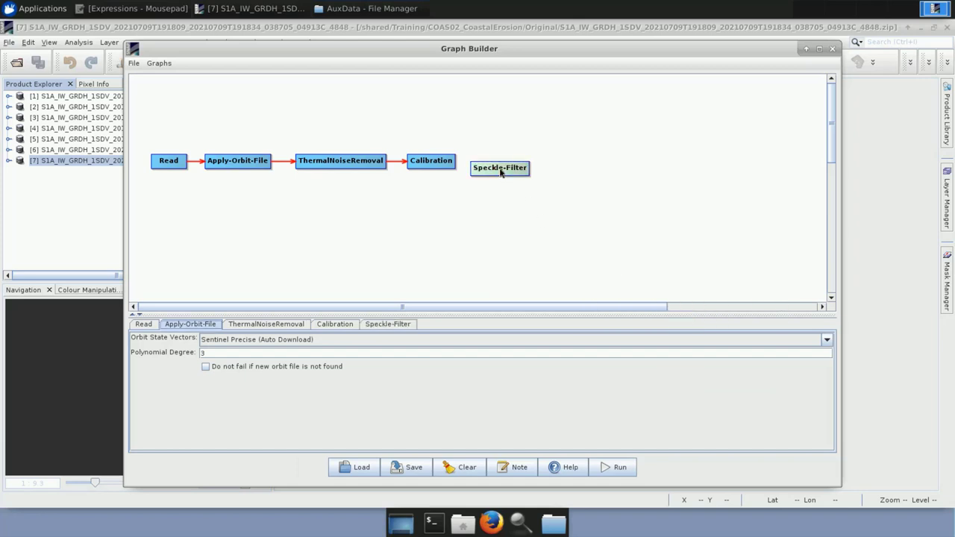
drag(500, 171, 483, 165)
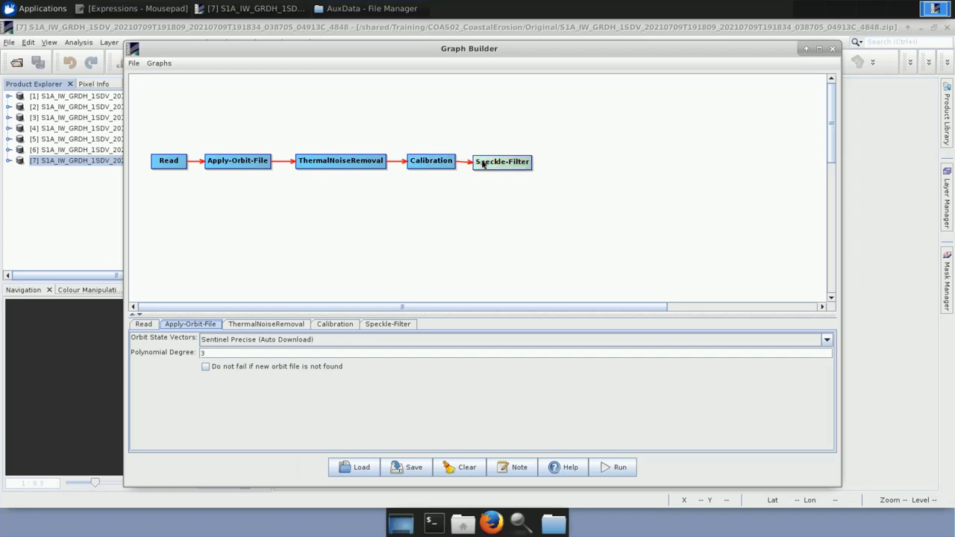
drag(493, 165, 496, 164)
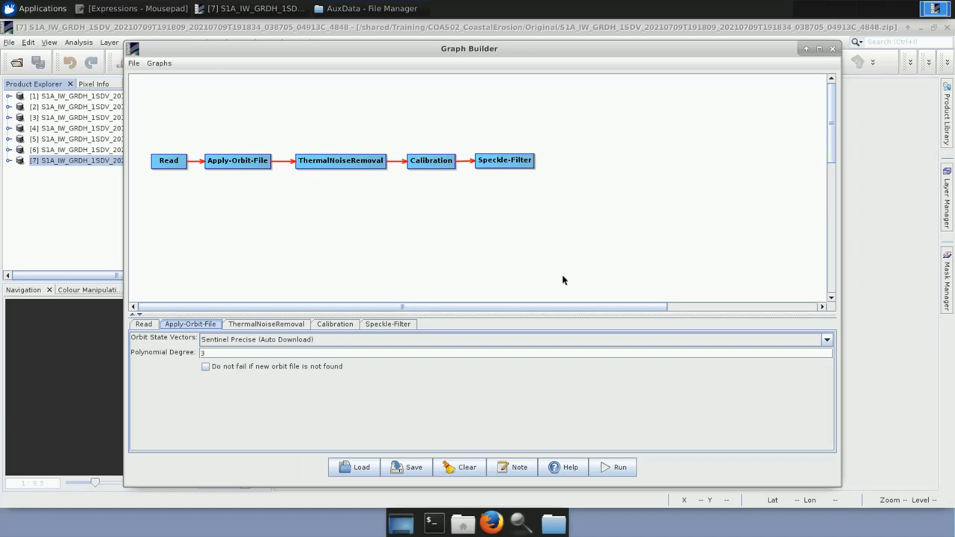
- Insert Terrain-Correction from Radar > Geometric > Terrain Correction and connect Speckle-Filter to it
right_click(558, 165)
mouse_move(567, 173)
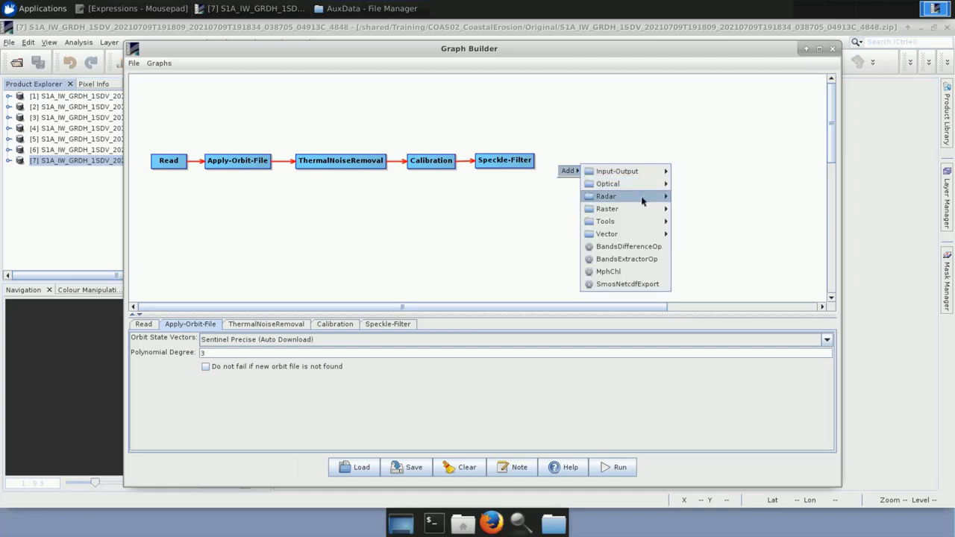
mouse_move(655, 196)
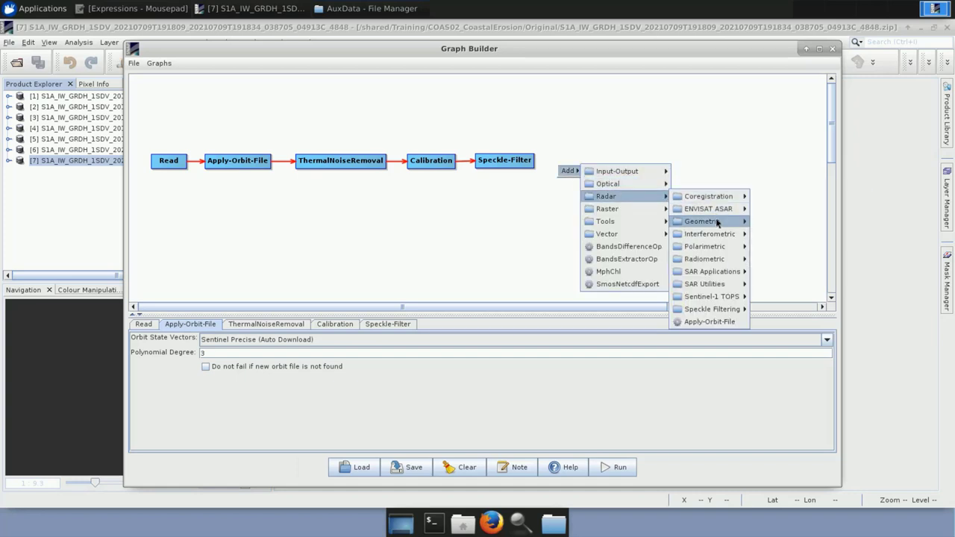
mouse_move(716, 221)
mouse_move(787, 234)
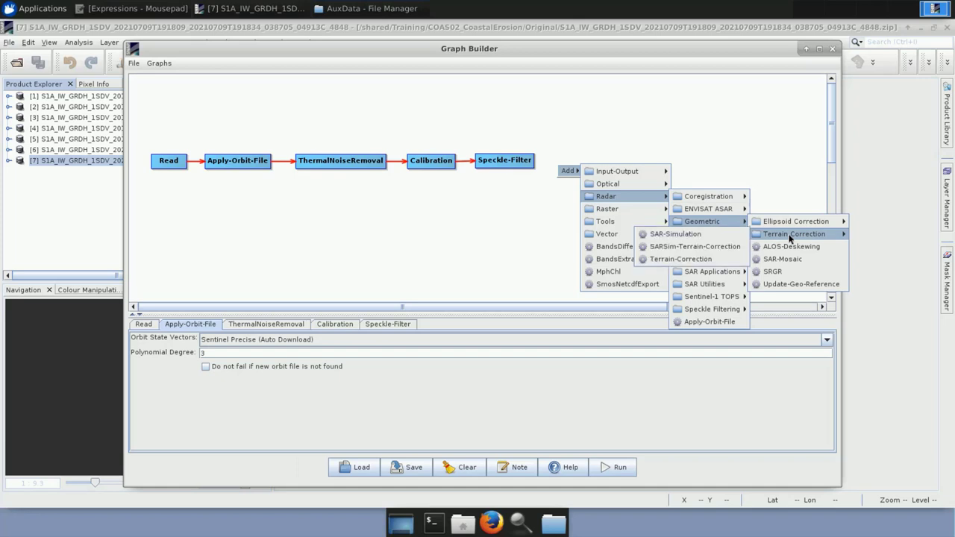
click(708, 260)
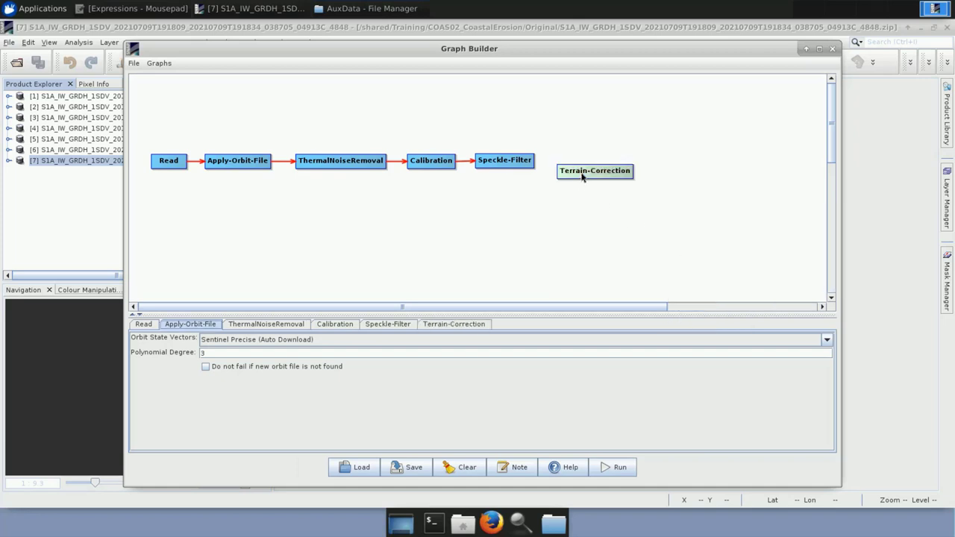
drag(581, 175, 580, 166)
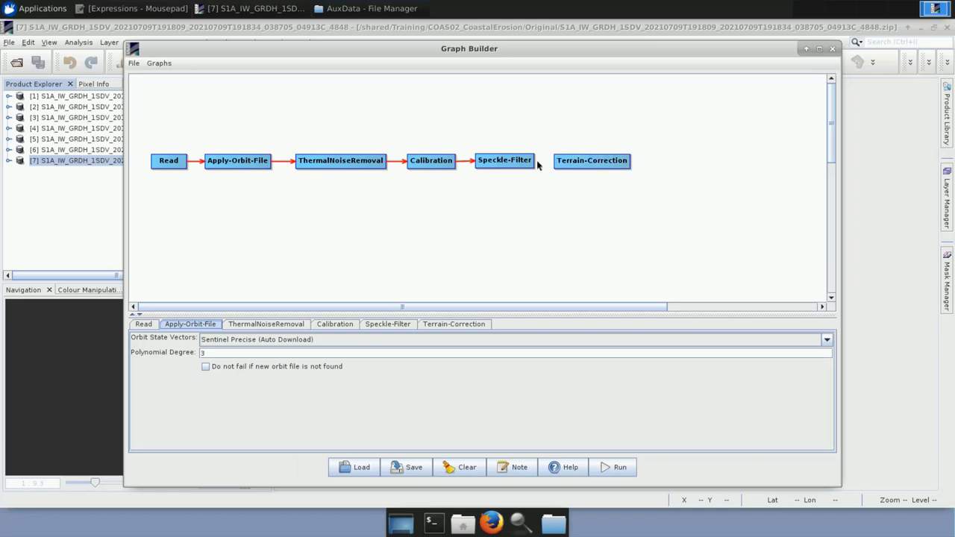
drag(567, 167, 567, 169)
- Insert Land-Sea-Mask from Raster > Masks and link Terrain-Correction to it
right_click(651, 169)
mouse_move(662, 170)
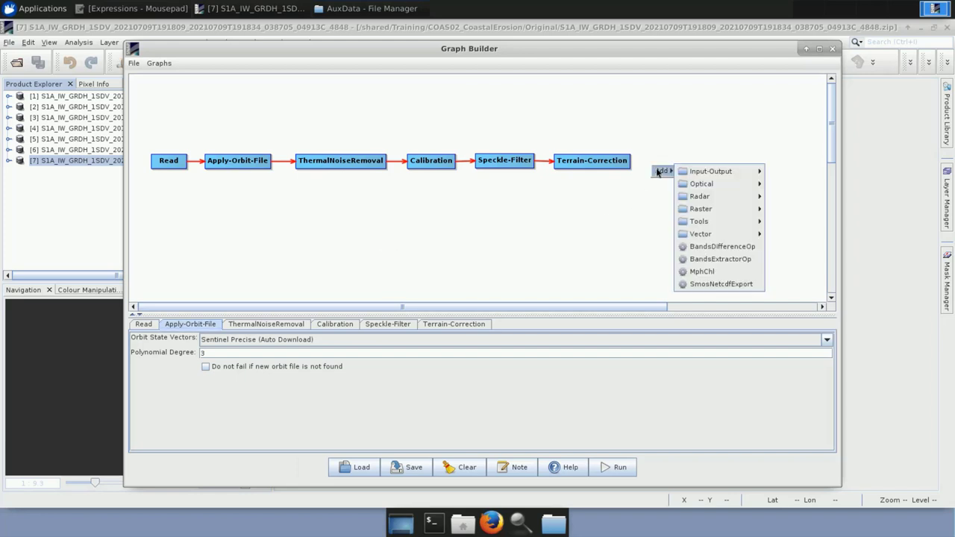
mouse_move(716, 209)
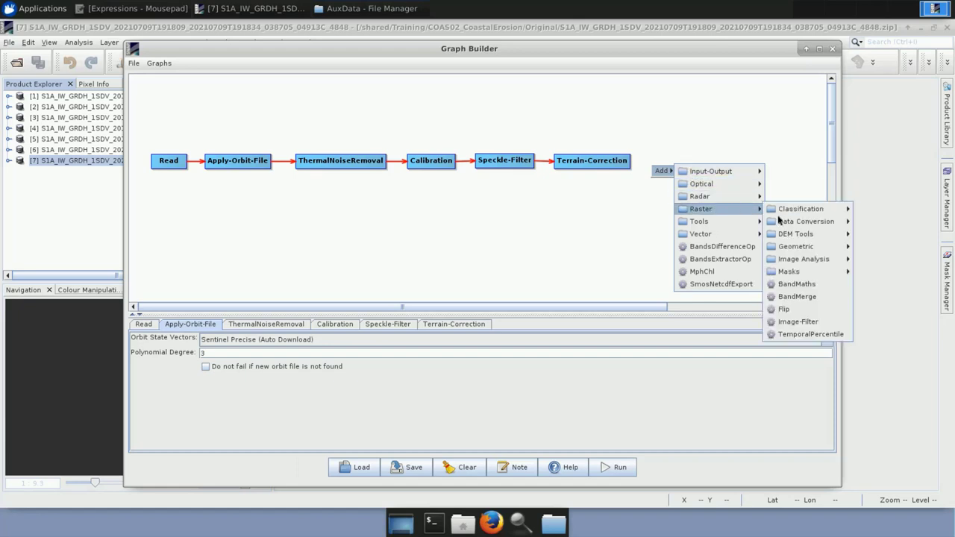
mouse_move(806, 273)
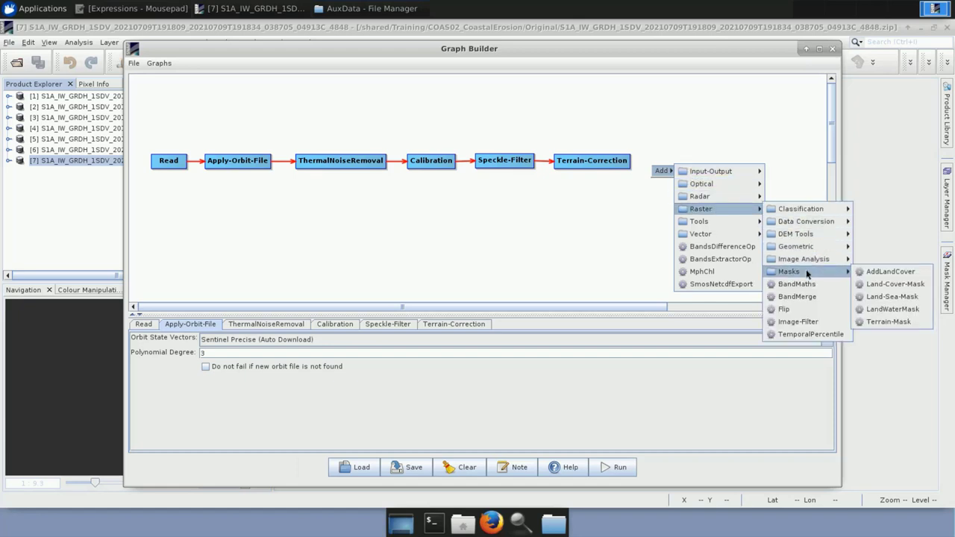
click(889, 296)
drag(678, 174, 655, 166)
click(632, 164)
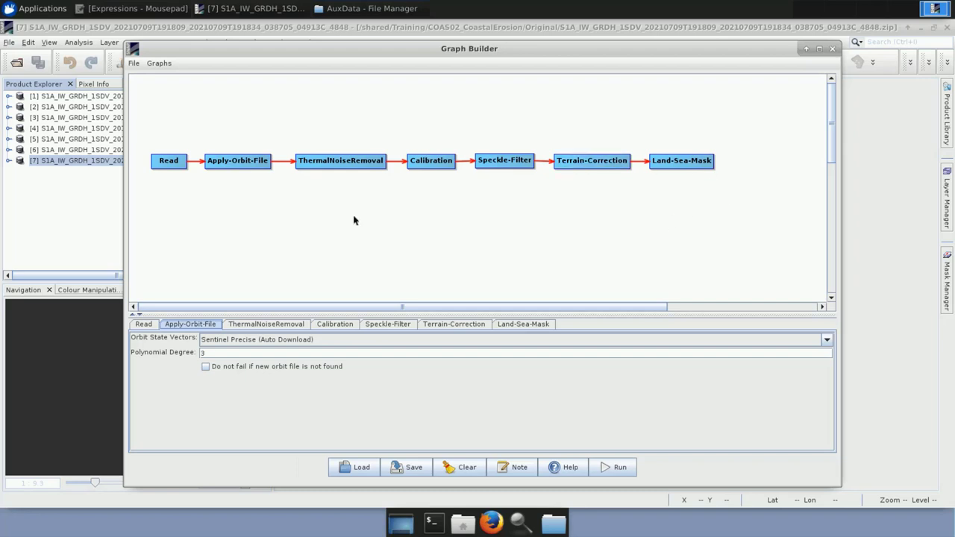
- Insert a Write node from Input-Output and line it up after Land-Sea-Mask
right_click(733, 168)
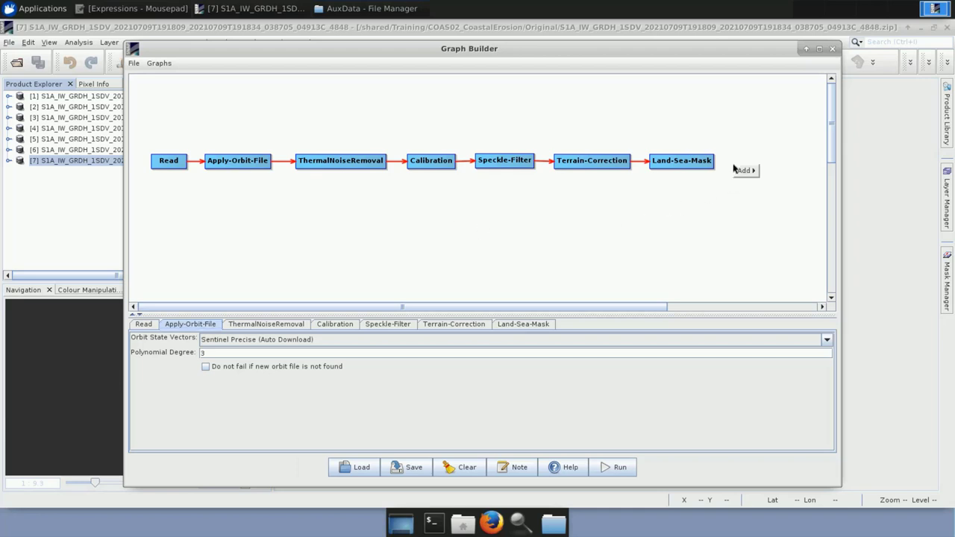
mouse_move(740, 170)
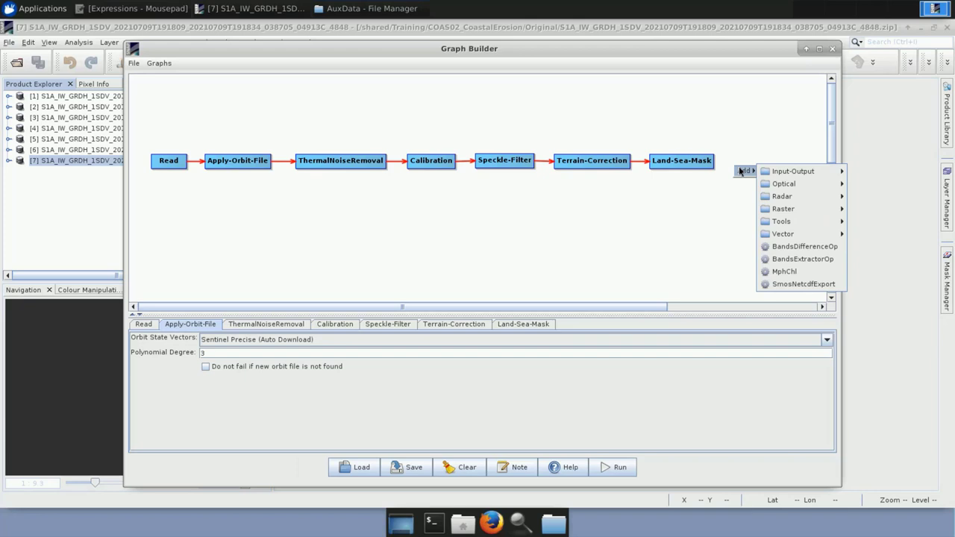
mouse_move(768, 174)
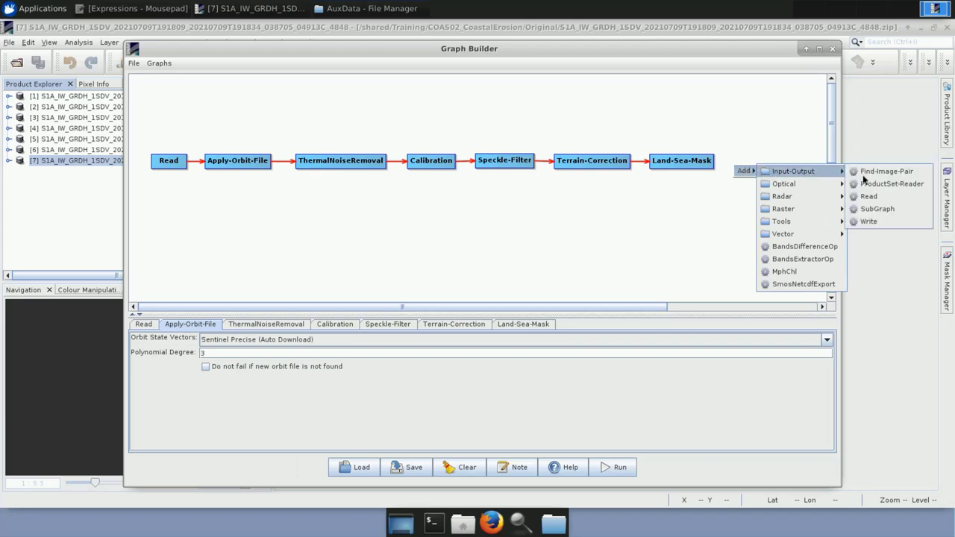
click(869, 221)
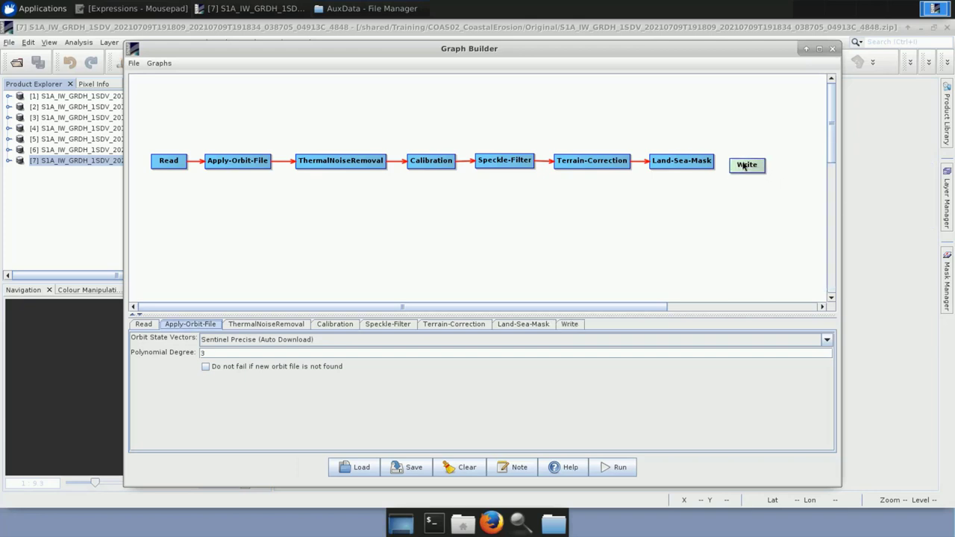
mouse_move(744, 166)
mouse_down()
mouse_move(713, 165)
mouse_move(741, 162)
mouse_up()
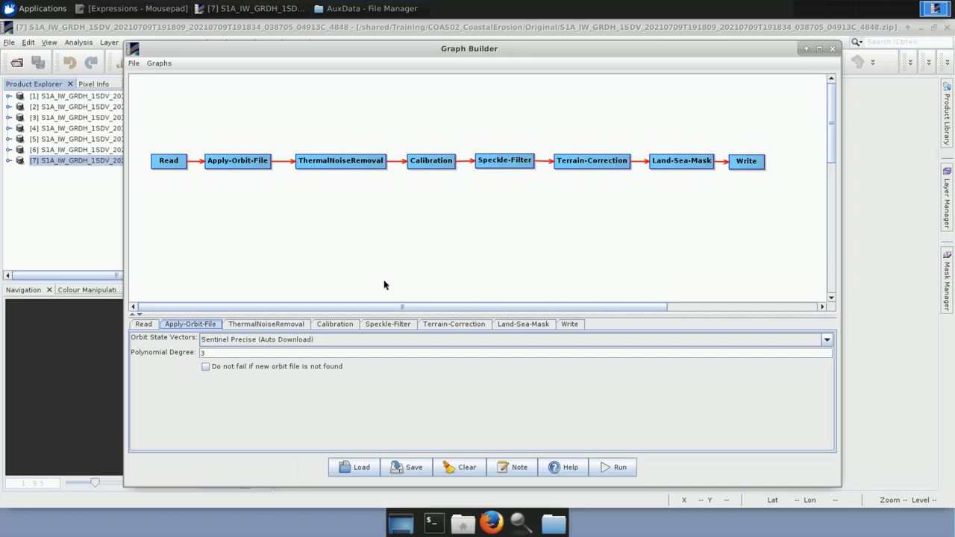
- Browse to Processing Graph.xml in AuxData, cancel the save, and close Graph Builder
click(409, 467)
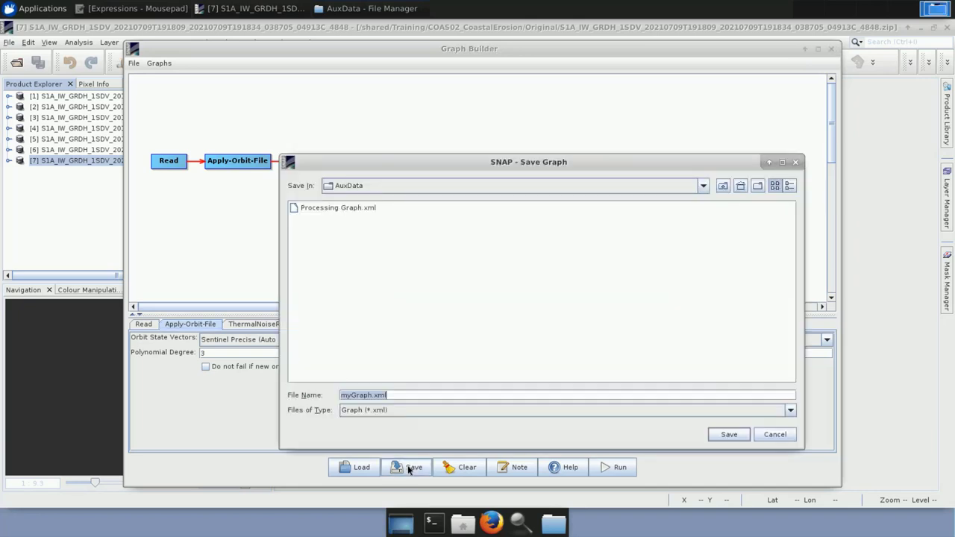
click(380, 193)
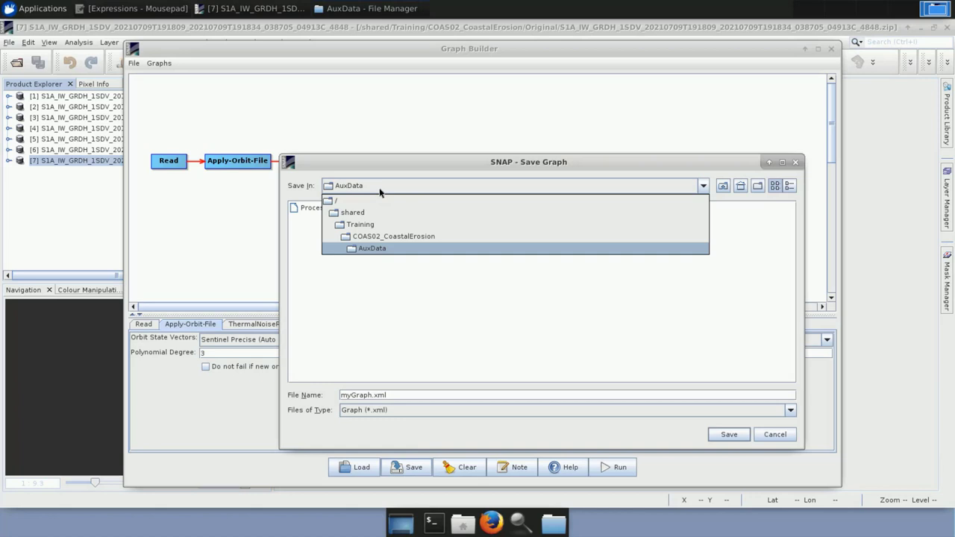
click(398, 250)
click(331, 212)
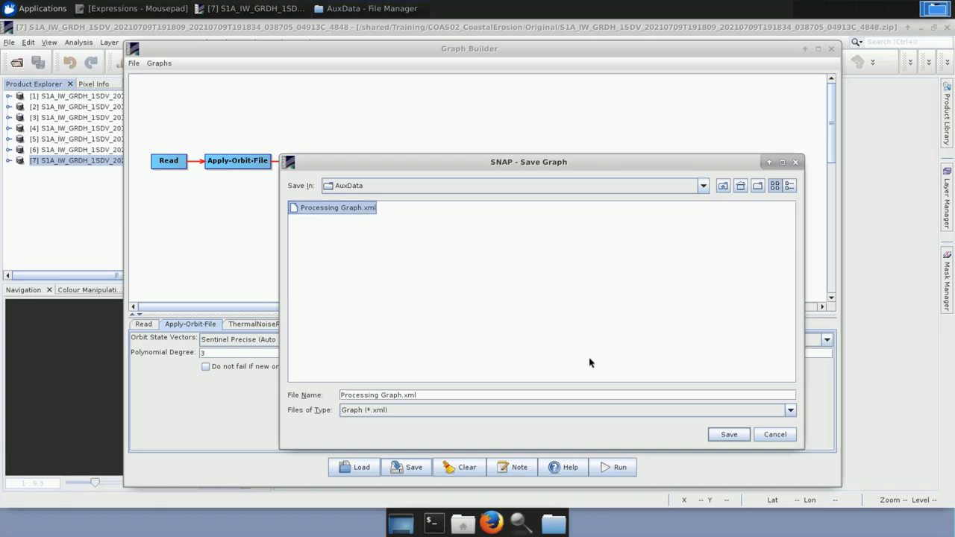
click(794, 163)
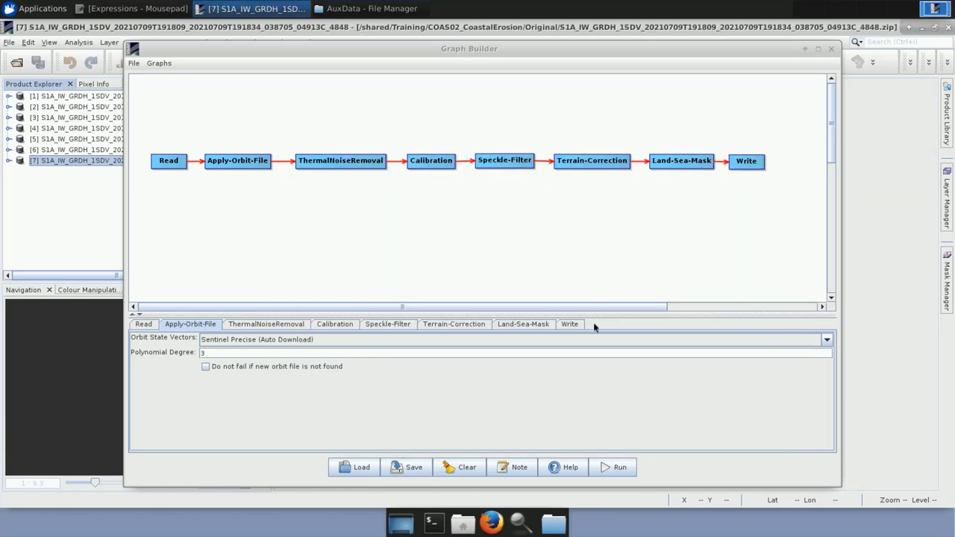
click(831, 50)
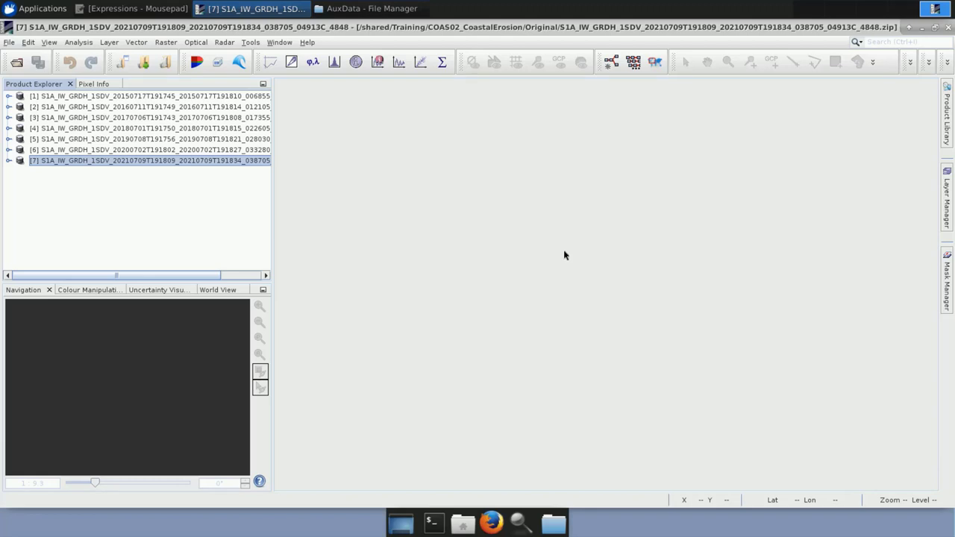
- Open Tools > Batch Processing, enlarge it, untick Keep source product name, and start Load Graph
click(251, 43)
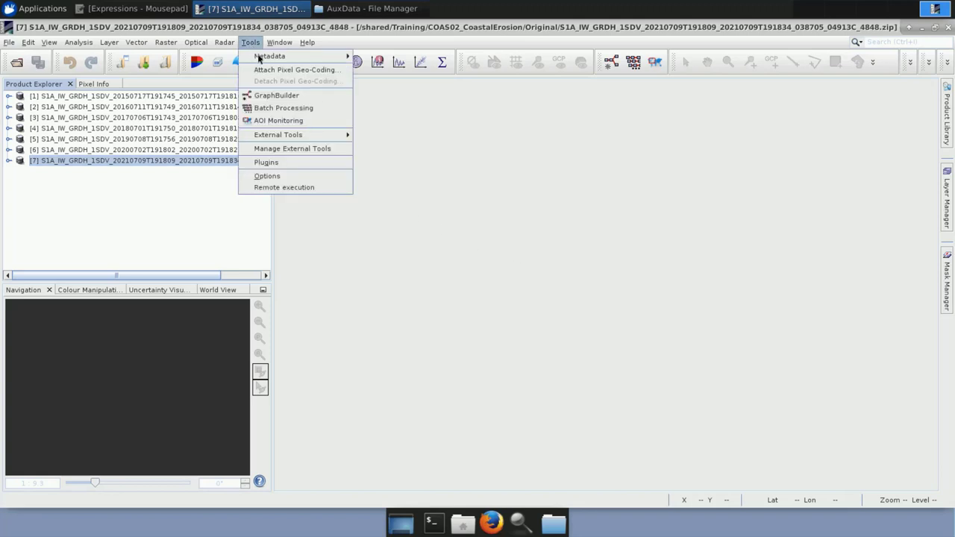
click(286, 110)
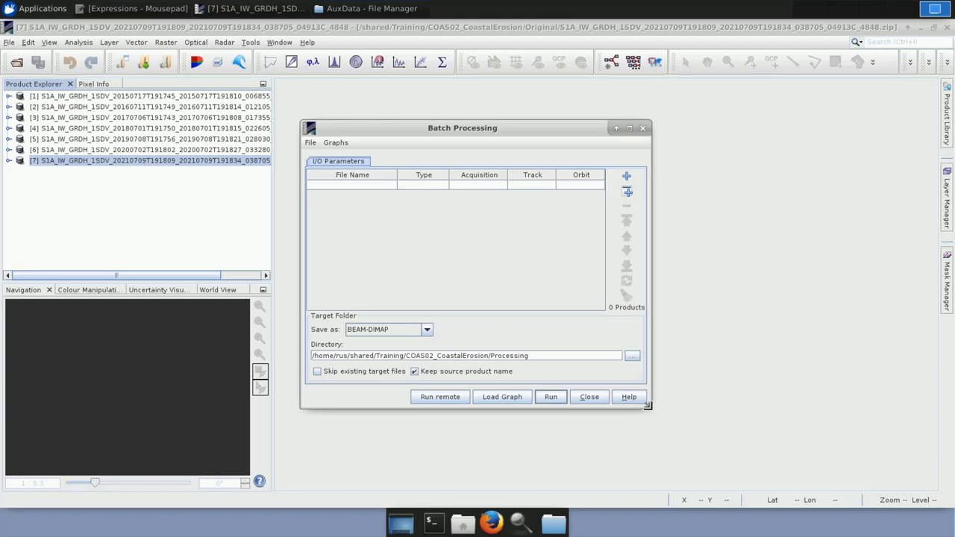
drag(656, 412, 749, 483)
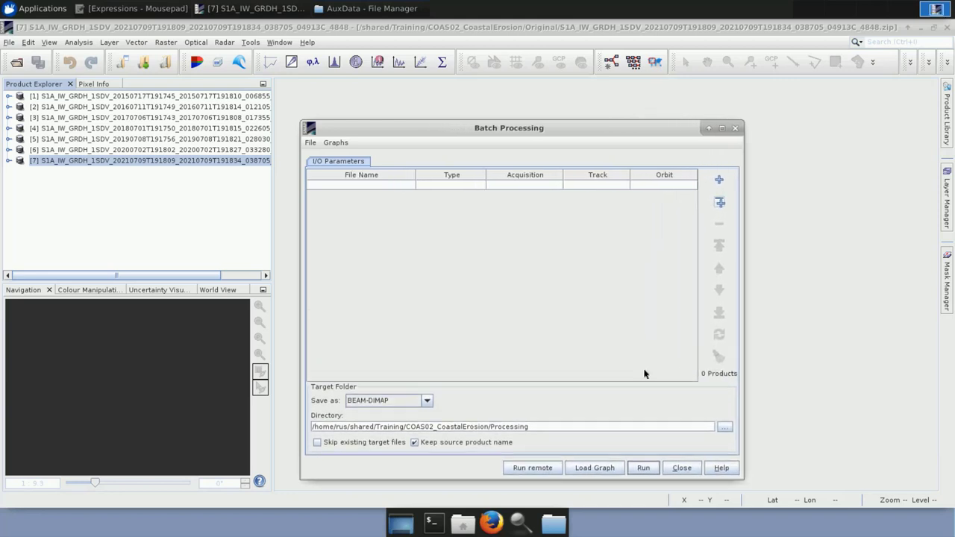
drag(522, 127, 500, 92)
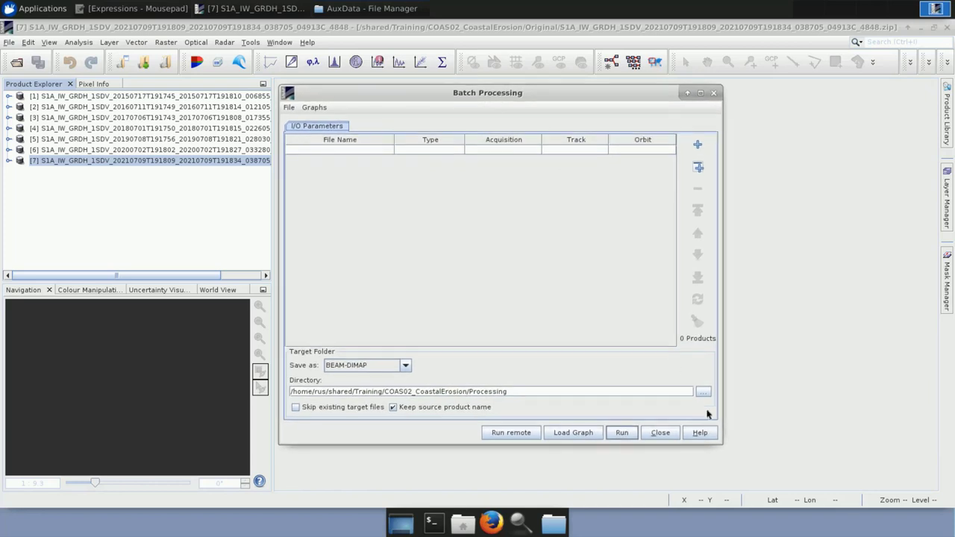
drag(720, 444, 760, 468)
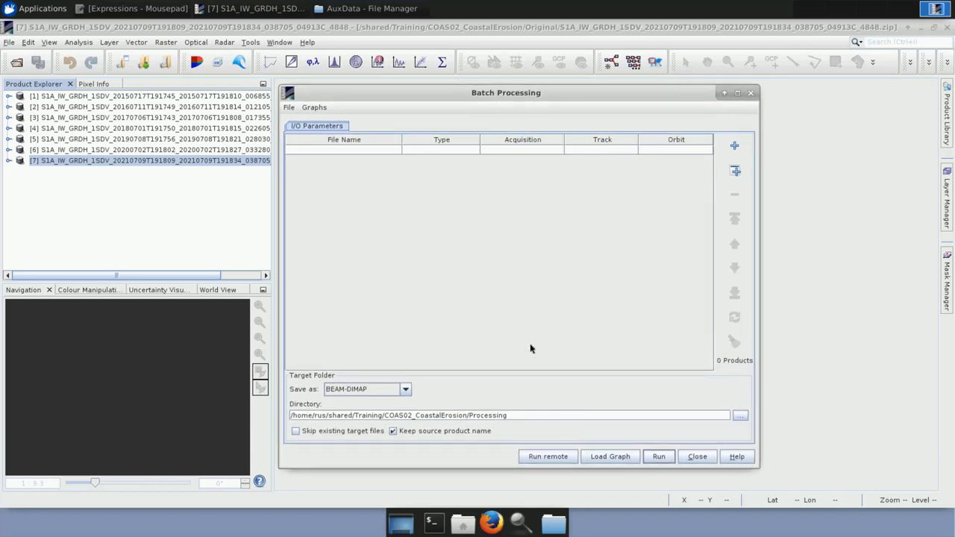
click(393, 431)
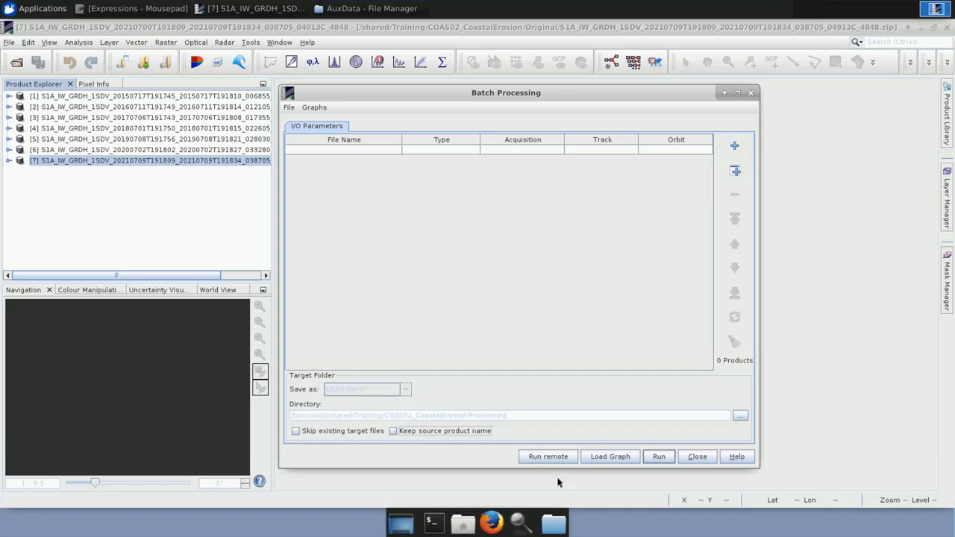
click(605, 456)
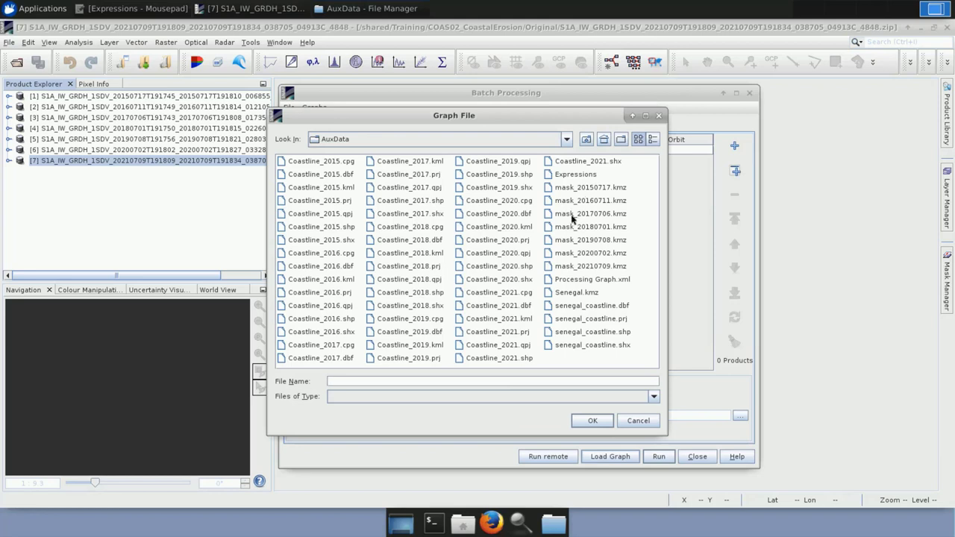
- Select Processing Graph.xml in the Graph File dialog and confirm with OK
click(571, 278)
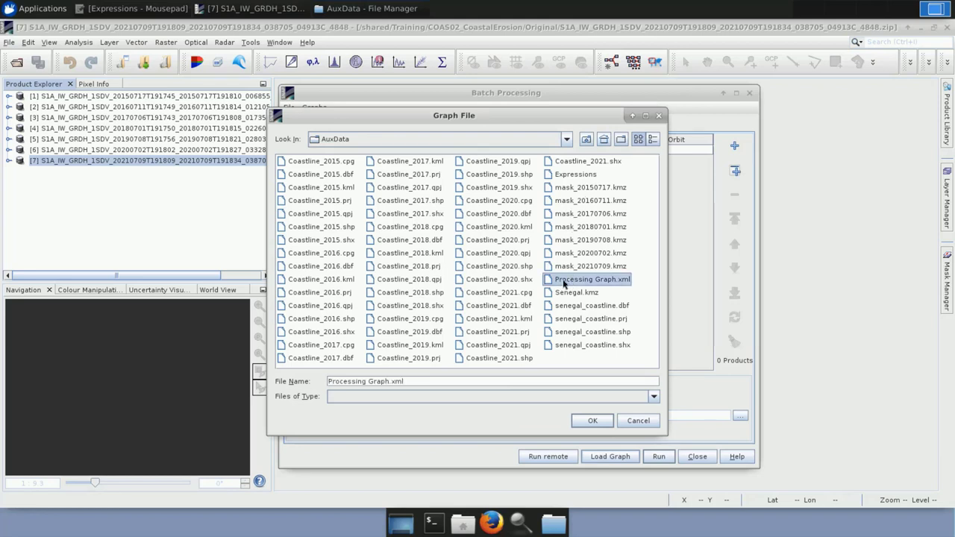
click(593, 422)
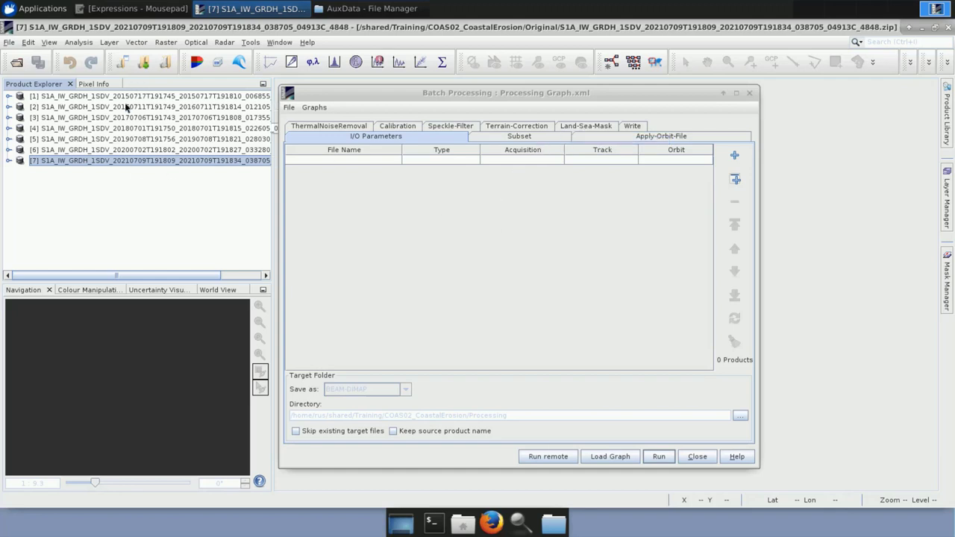
- Load all seven opened Sentinel-1 products into the batch list and show the Subset settings
click(734, 180)
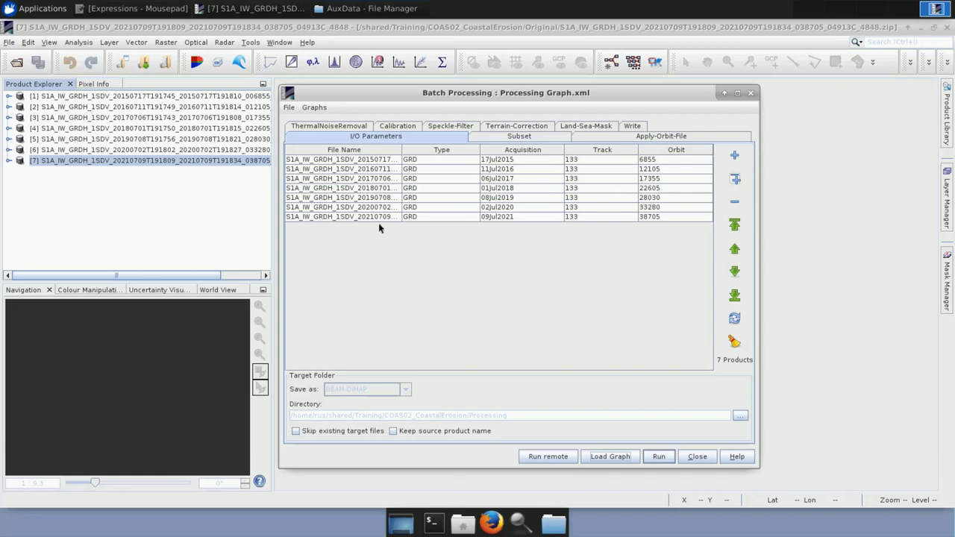
click(491, 137)
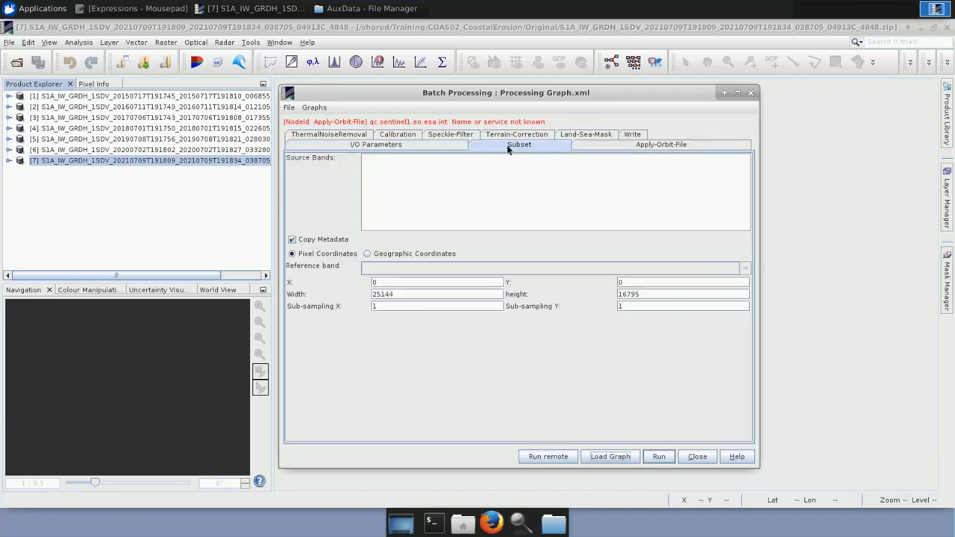
- Switch the subset region to Geographic Coordinates and focus the geometry field
click(367, 255)
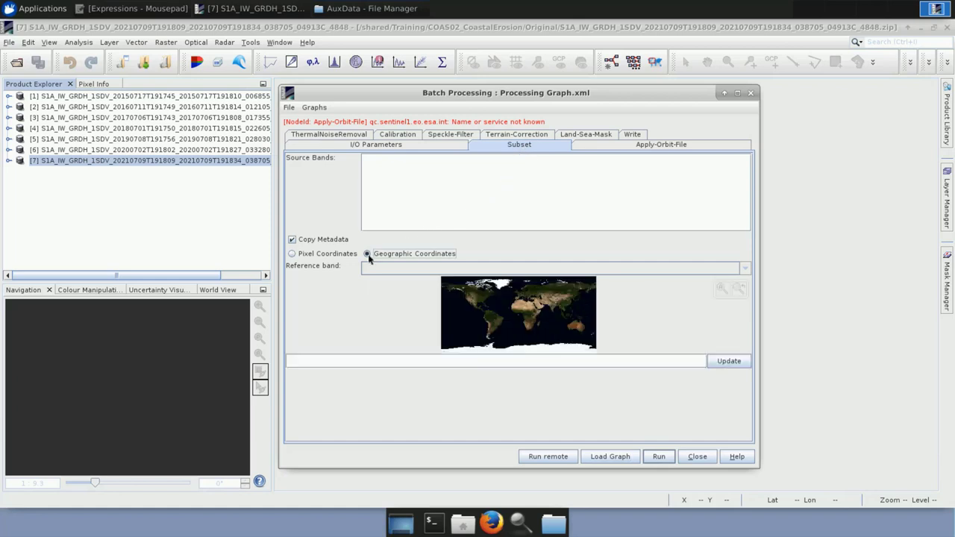
click(332, 360)
- Copy the full POLYGON WKT line from the Expressions notes in Mousepad, then minimize it
click(102, 10)
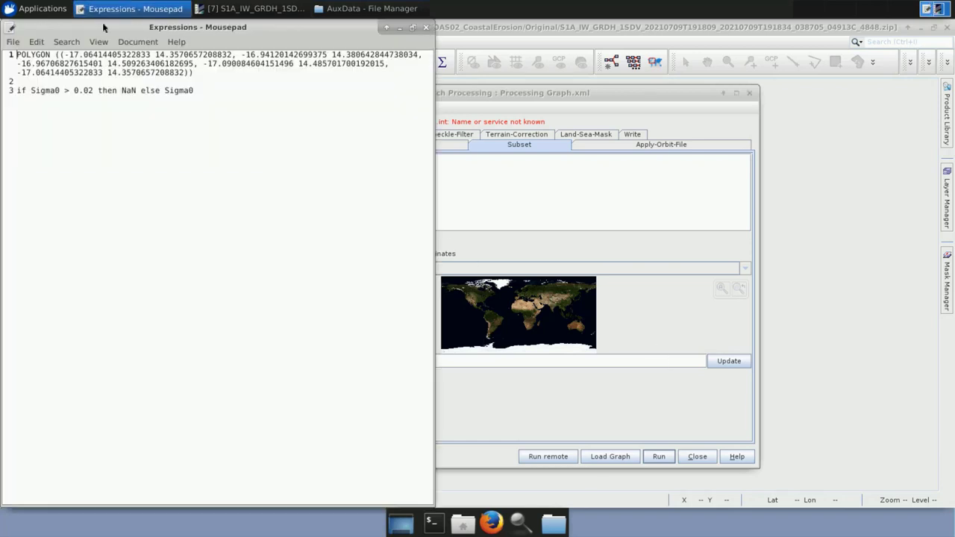
drag(195, 73, 17, 54)
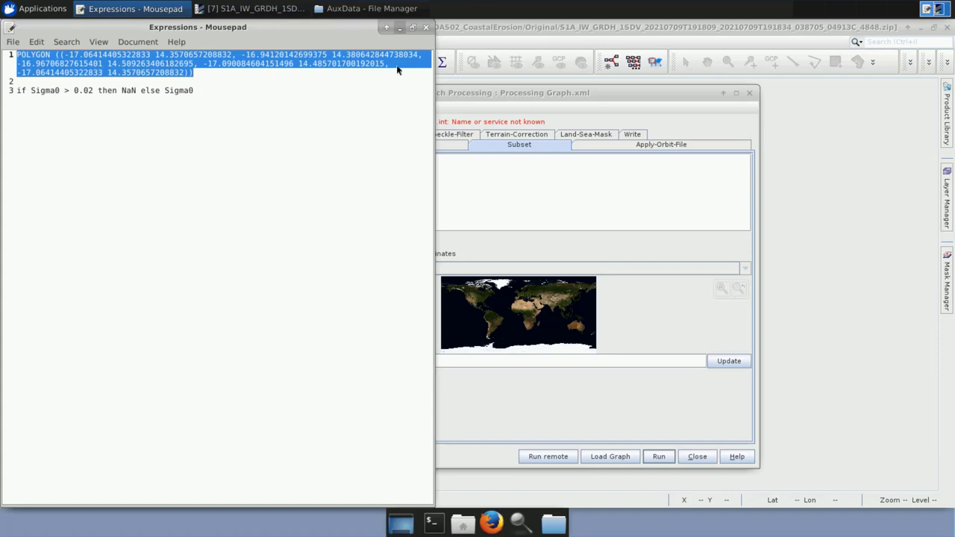
click(401, 29)
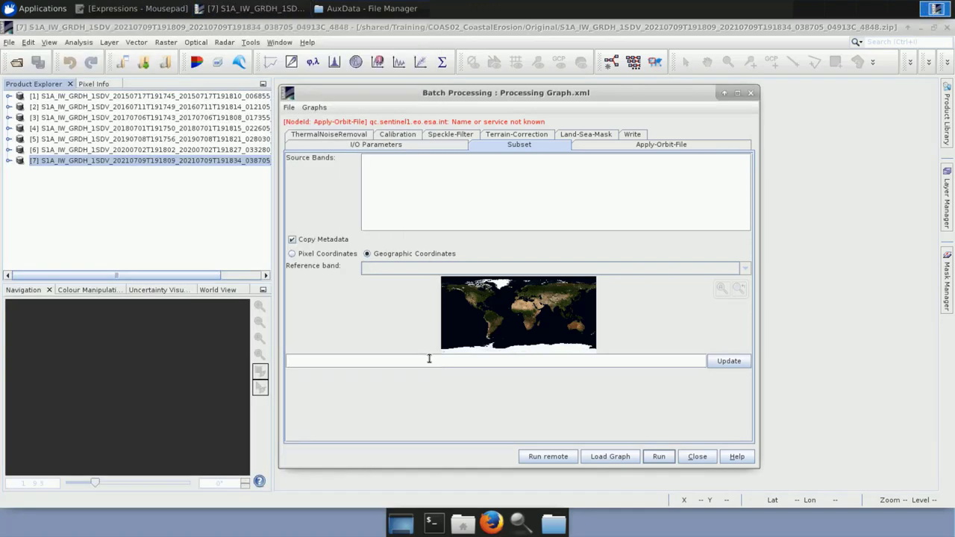
- Paste the POLYGON WKT into the geometry field, update the map, and zoom to the Senegal coast
middle_click(428, 359)
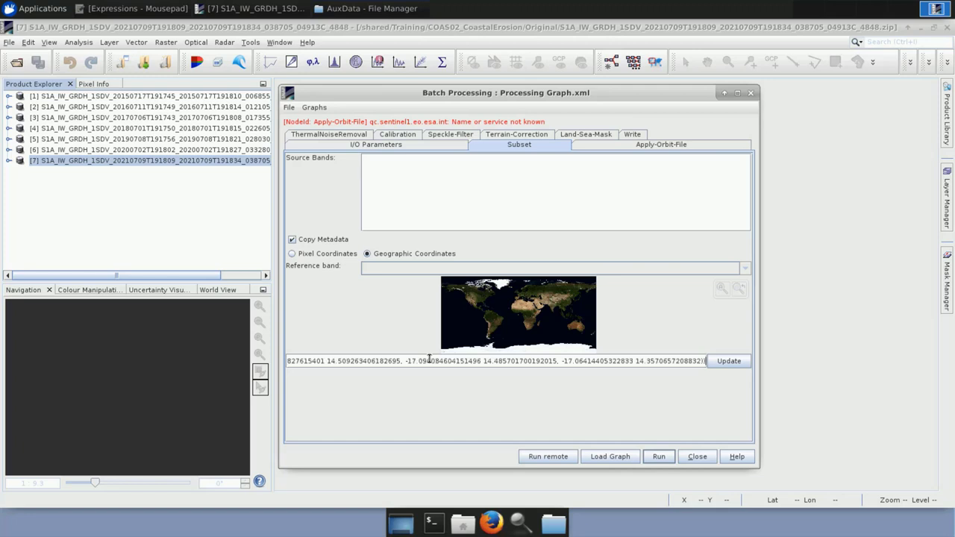
click(723, 363)
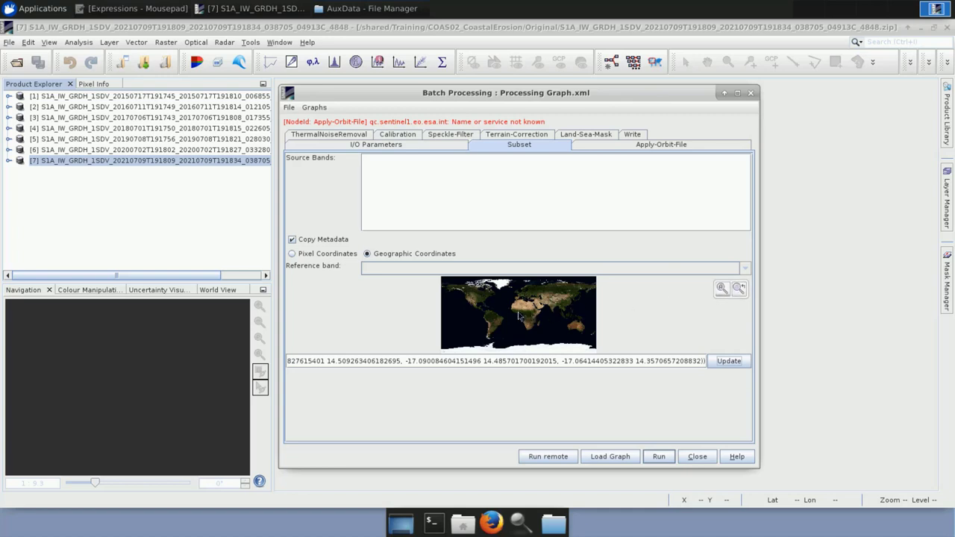
scroll(513, 314, up, 4)
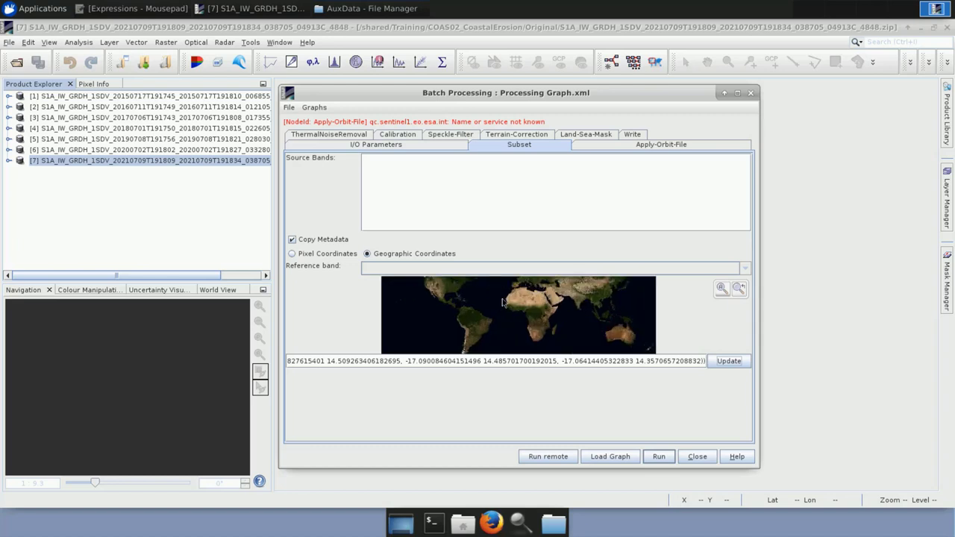
scroll(502, 302, up, 3)
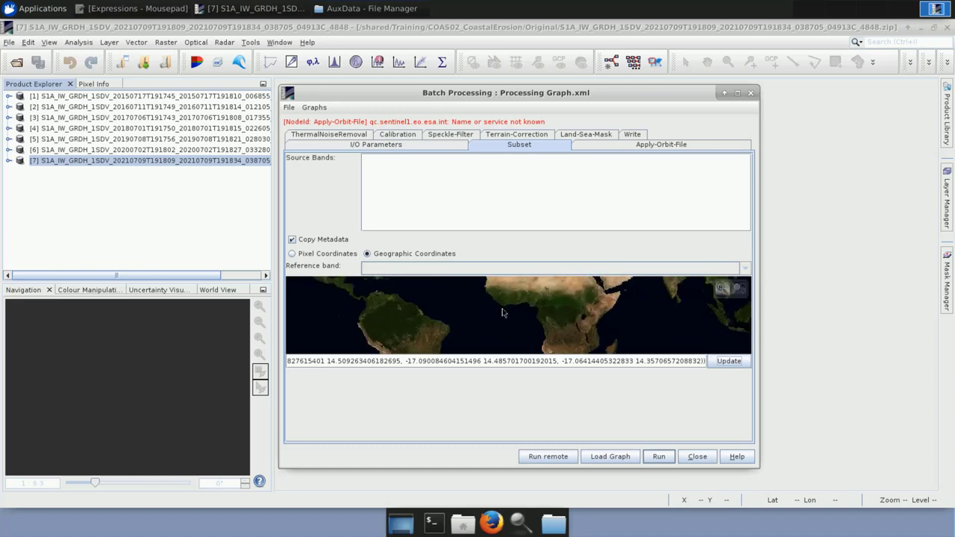
scroll(528, 339, up, 4)
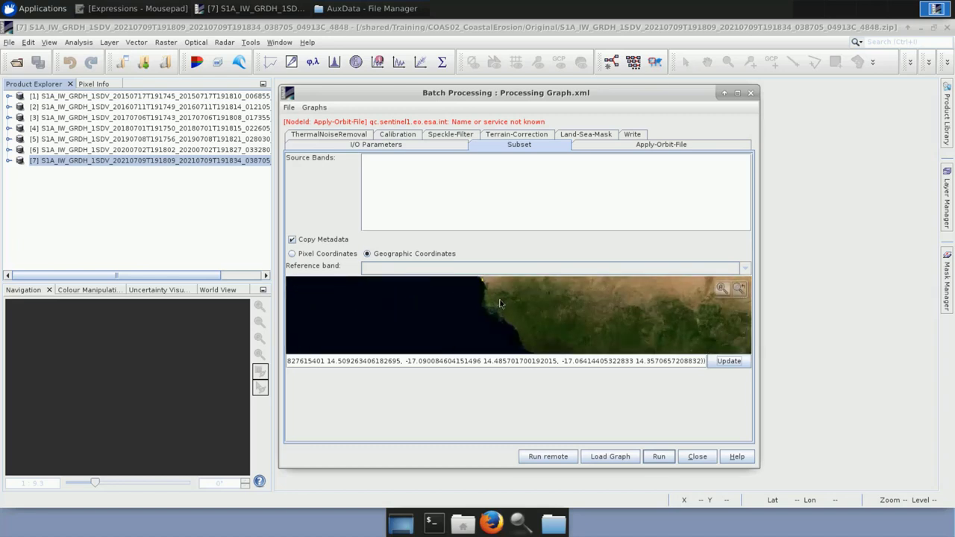
scroll(523, 326, up, 4)
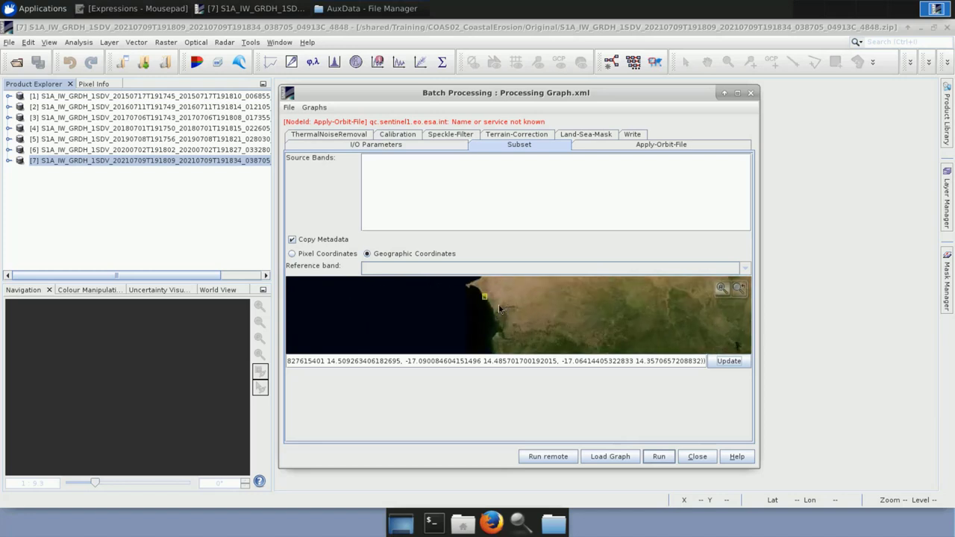
scroll(514, 312, up, 4)
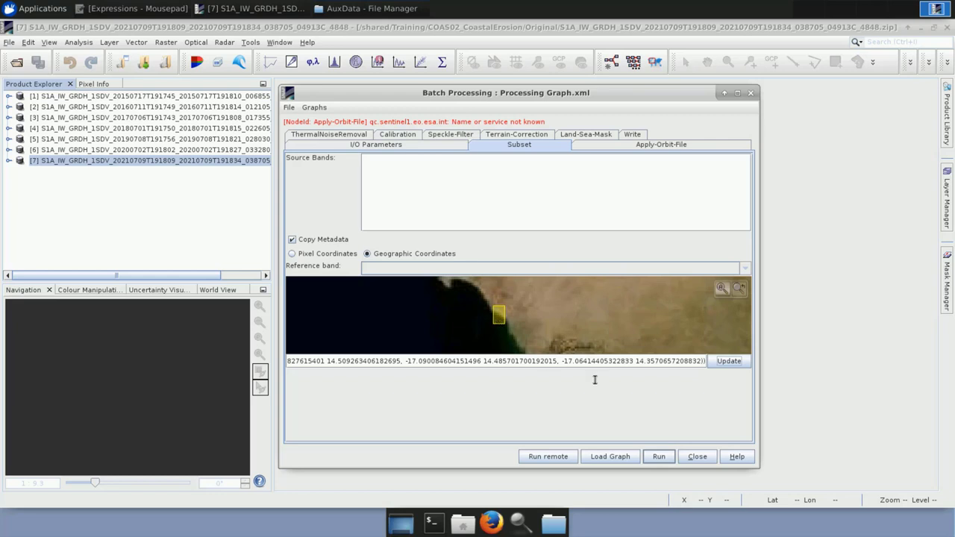
- Let Apply-Orbit-File continue without a new orbit file; pick Amplitude_VH and Intensity_VH as subset bands
click(655, 149)
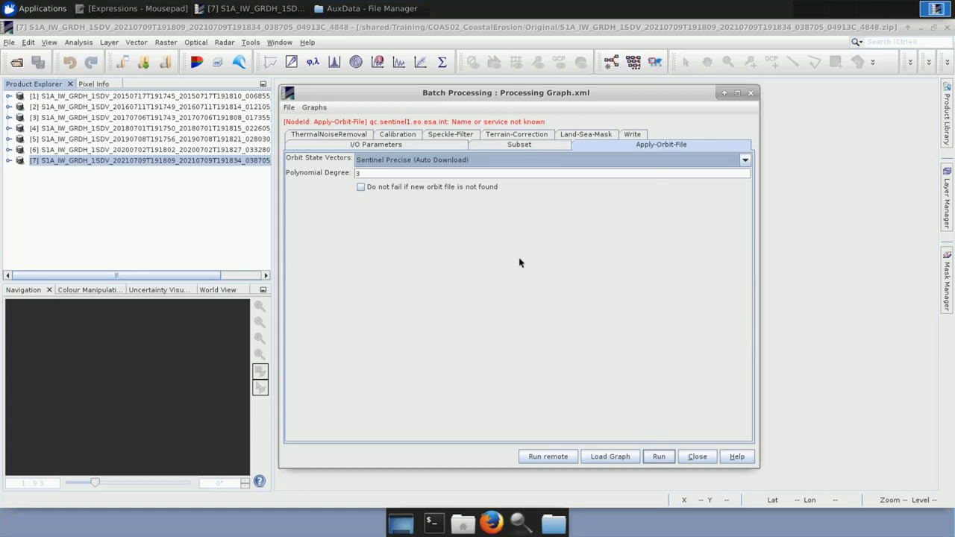
click(361, 188)
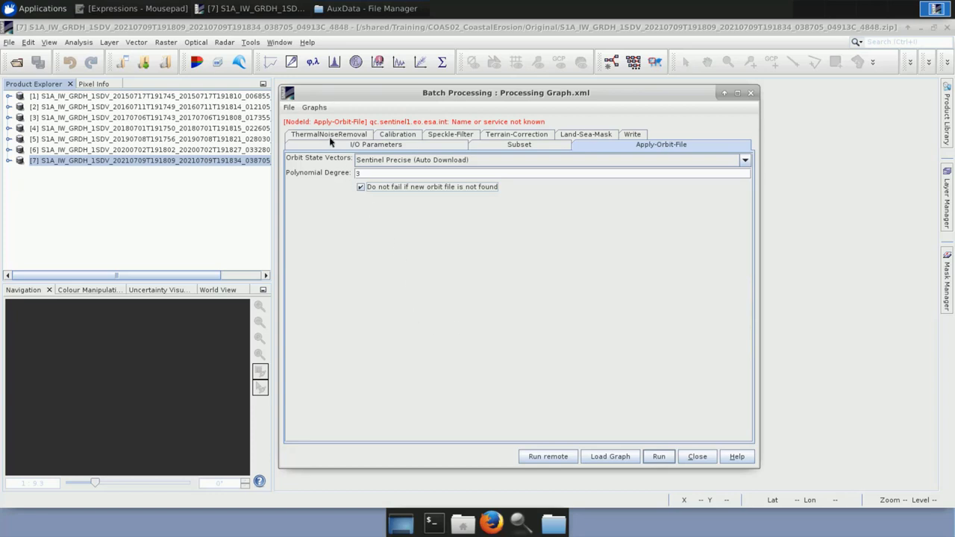
click(495, 143)
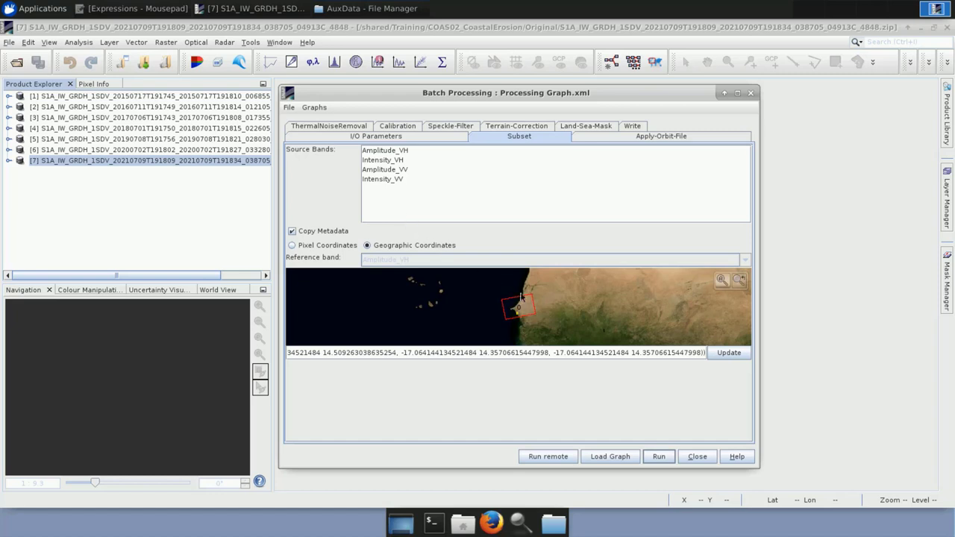
scroll(520, 315, up, 1)
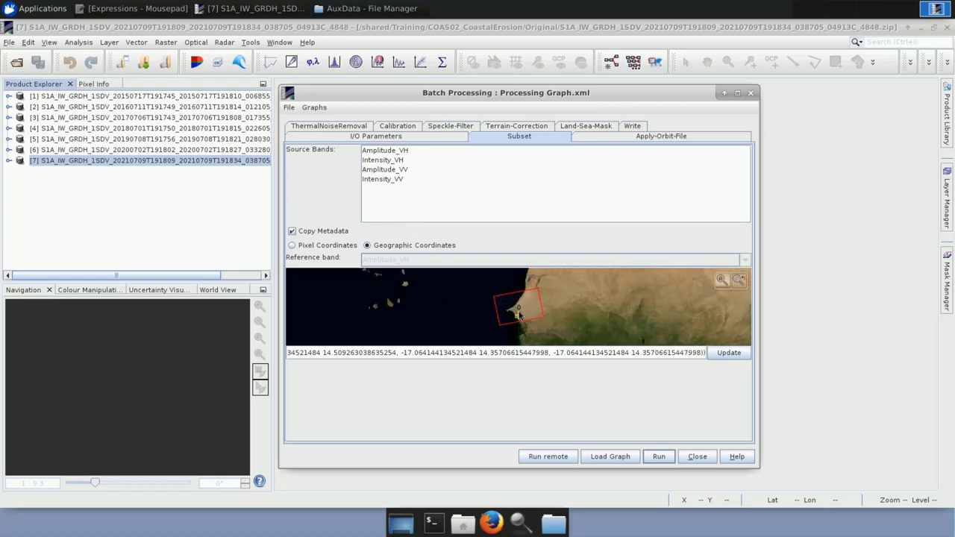
scroll(513, 306, up, 1)
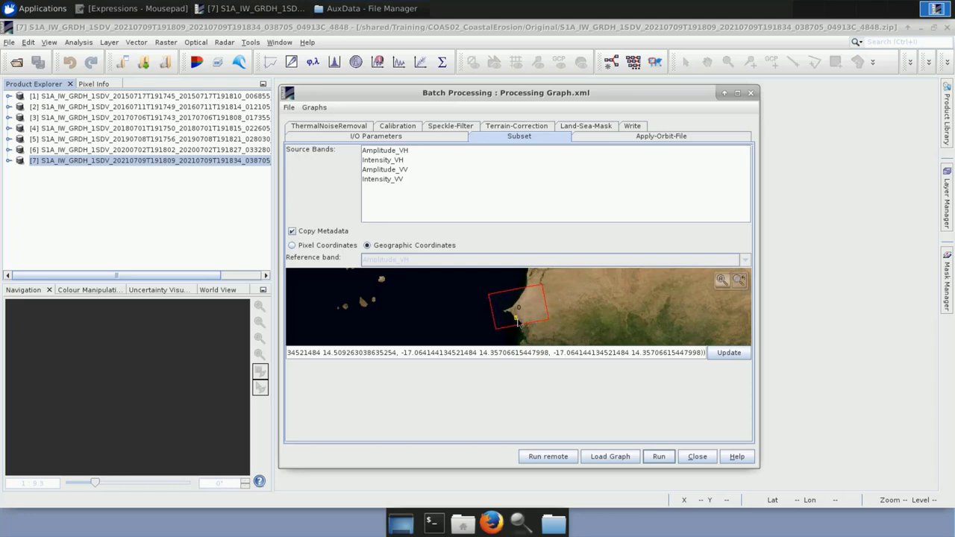
scroll(514, 323, up, 1)
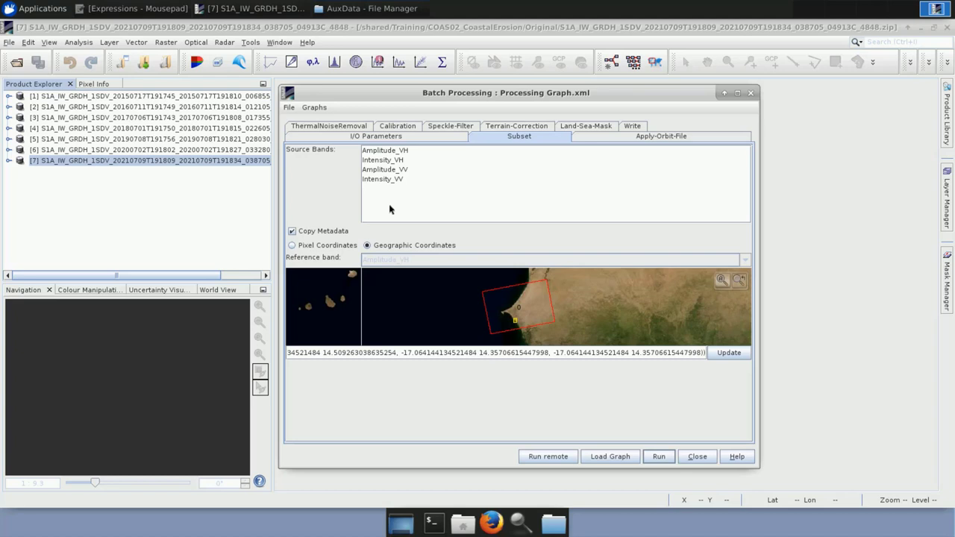
click(399, 151)
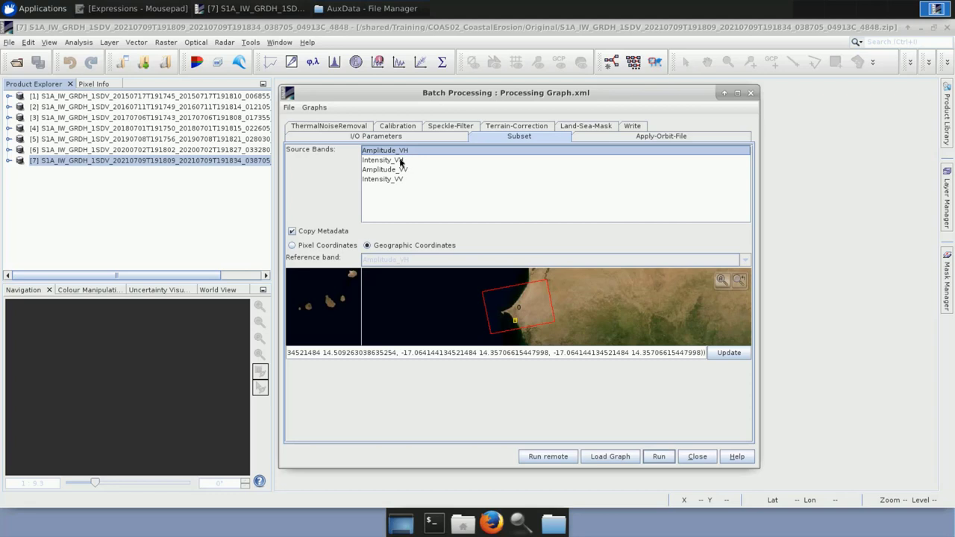
ctrl+click(400, 161)
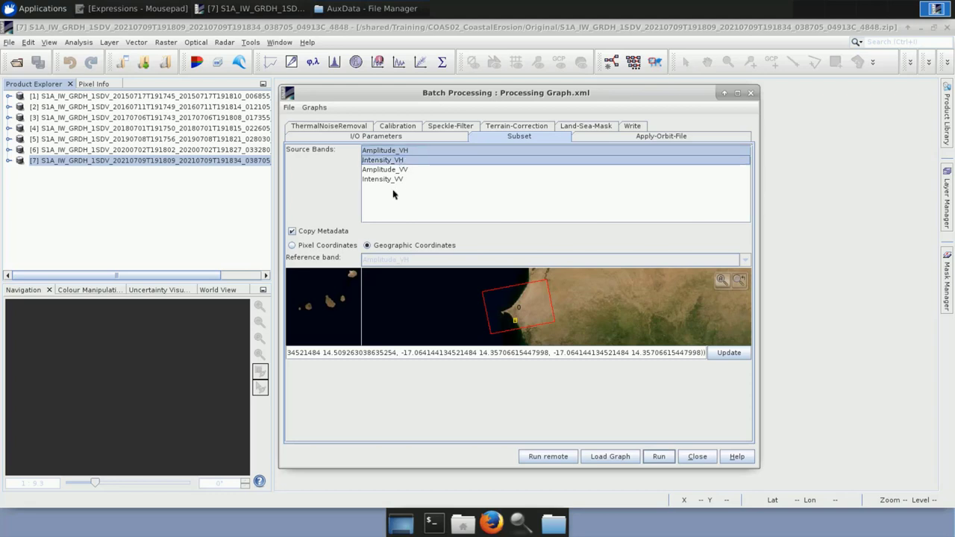
- Restrict both ThermalNoiseRemoval and Calibration to the VH polarisation only
click(627, 137)
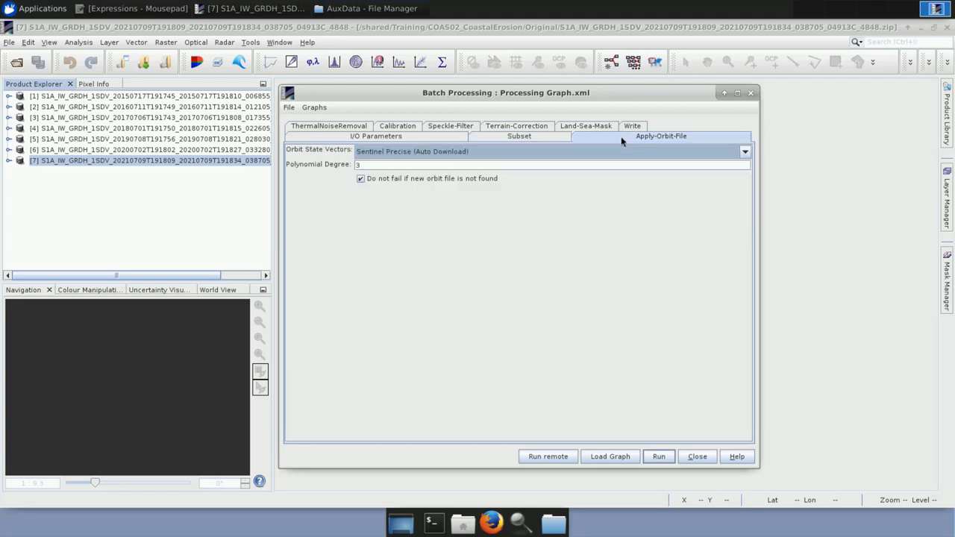
click(316, 127)
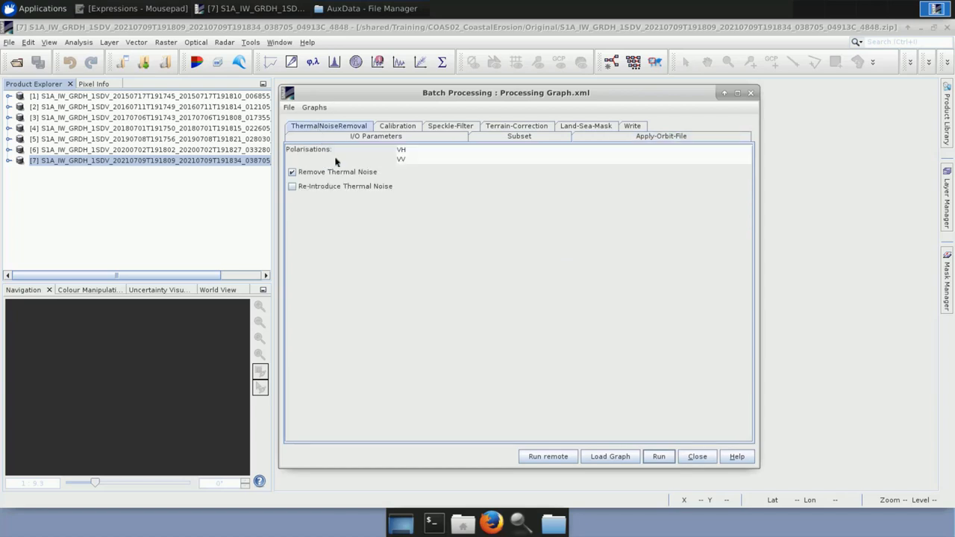
click(402, 151)
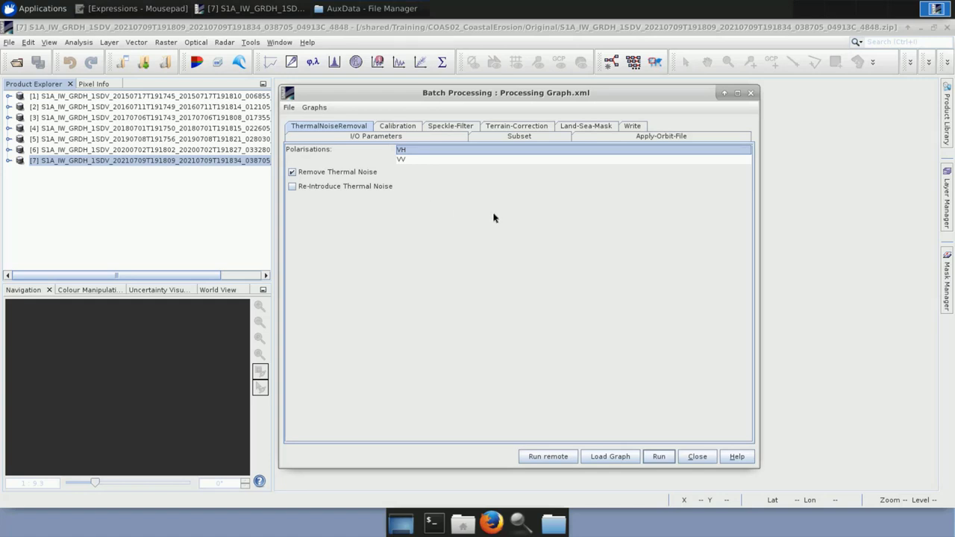
click(397, 126)
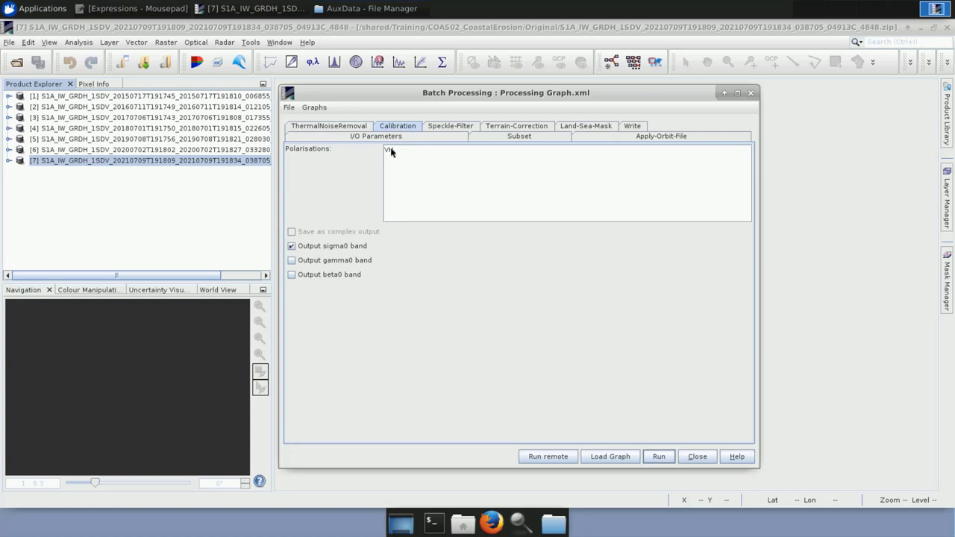
click(390, 149)
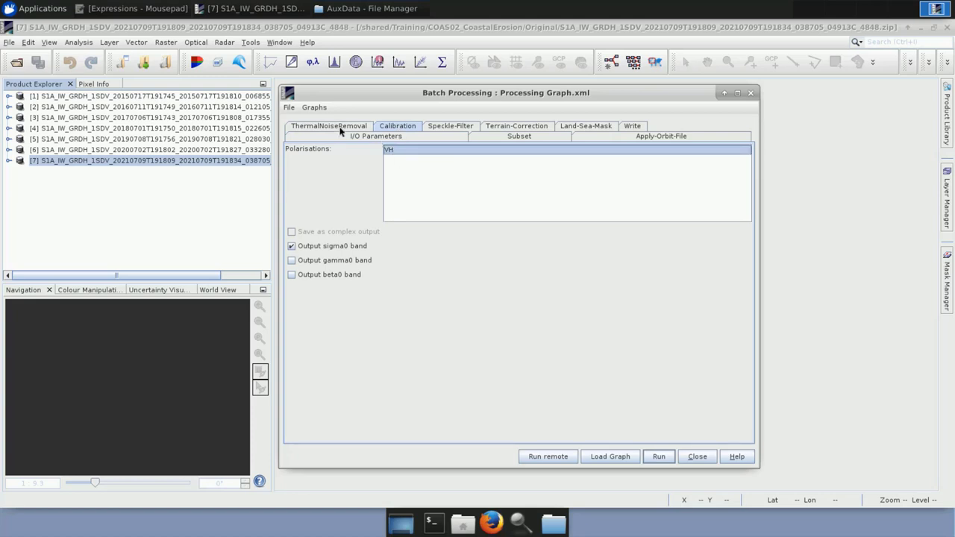
click(340, 127)
click(401, 151)
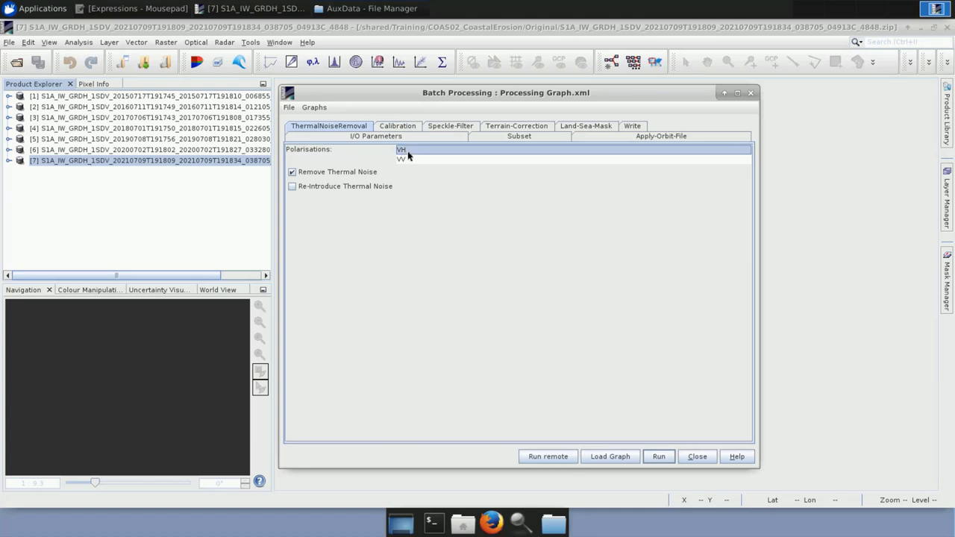
click(396, 127)
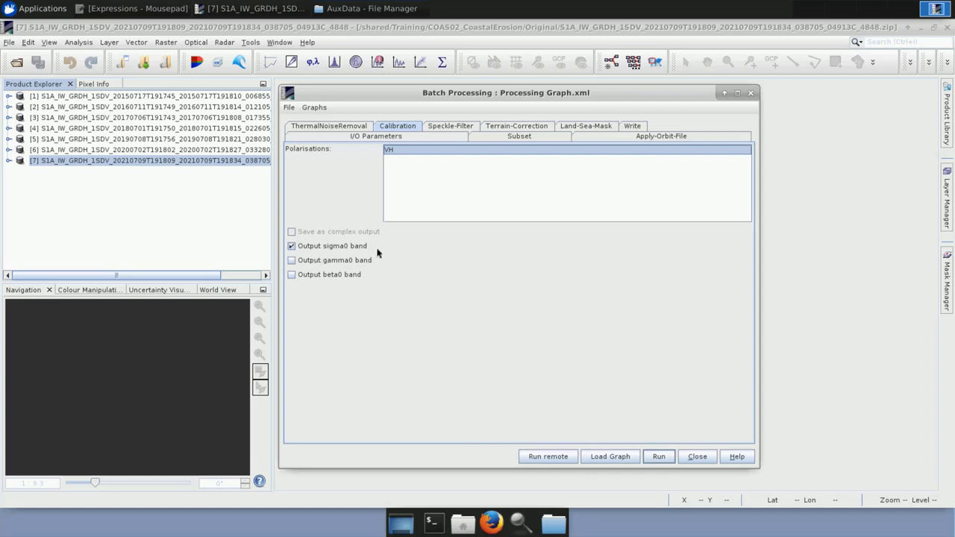
- Apply a Lee Sigma speckle filter with a 7x7 window to Sigma0_VH
click(444, 128)
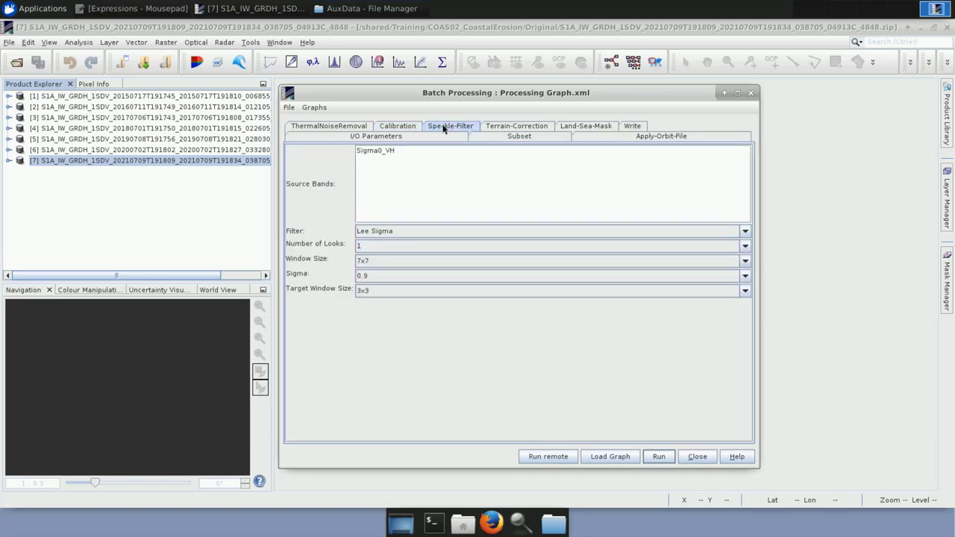
click(385, 151)
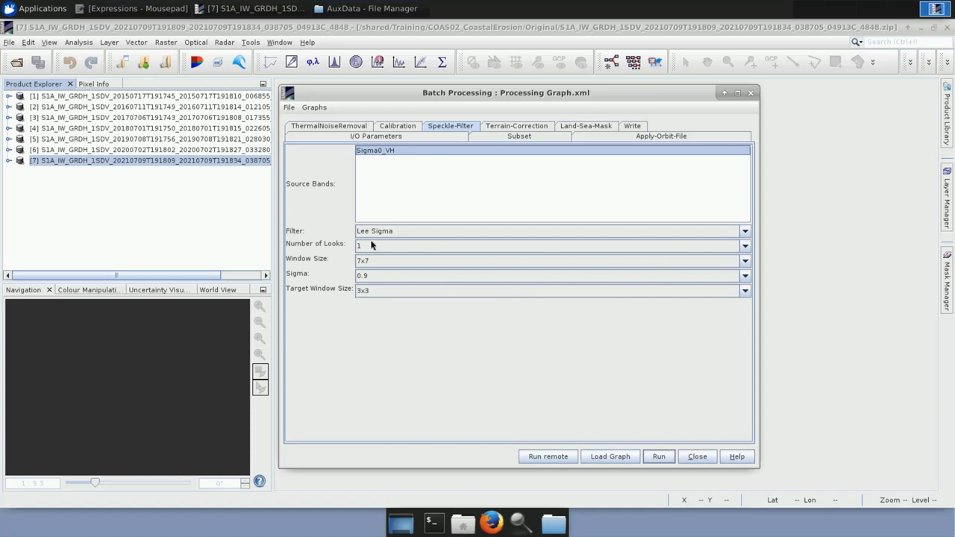
click(744, 232)
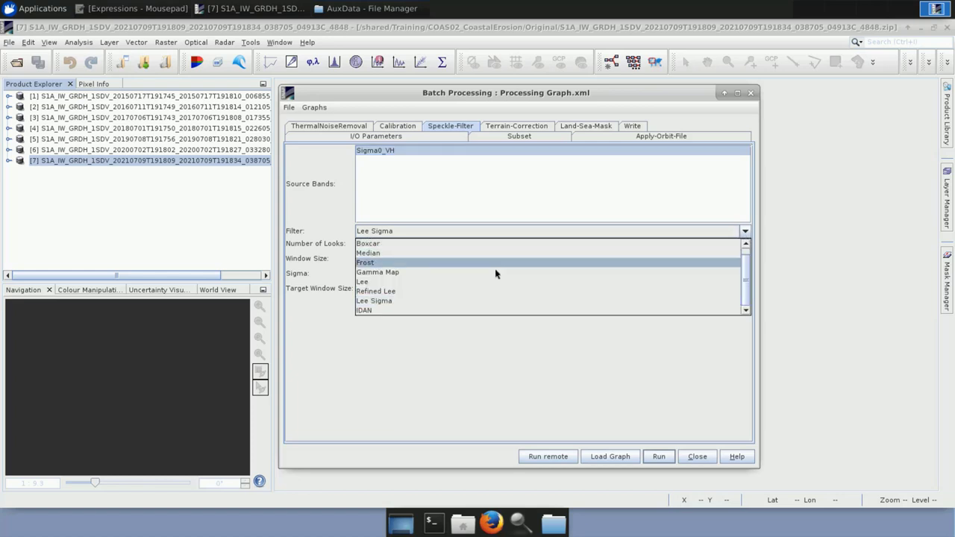
click(420, 344)
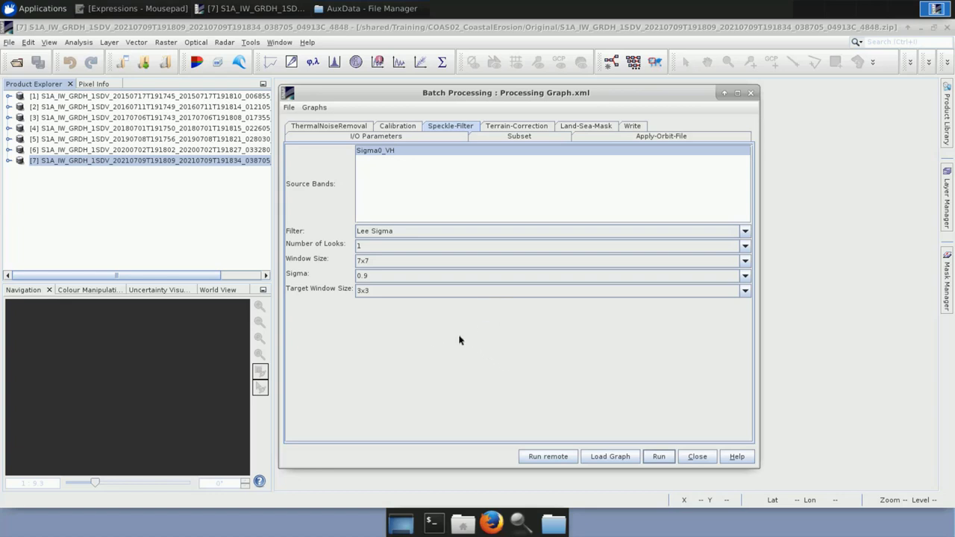
click(377, 261)
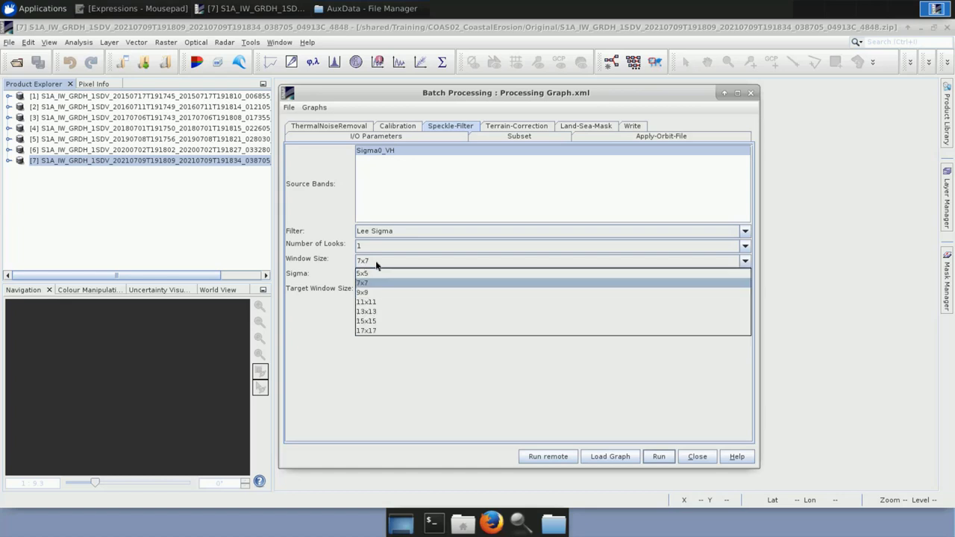
click(377, 264)
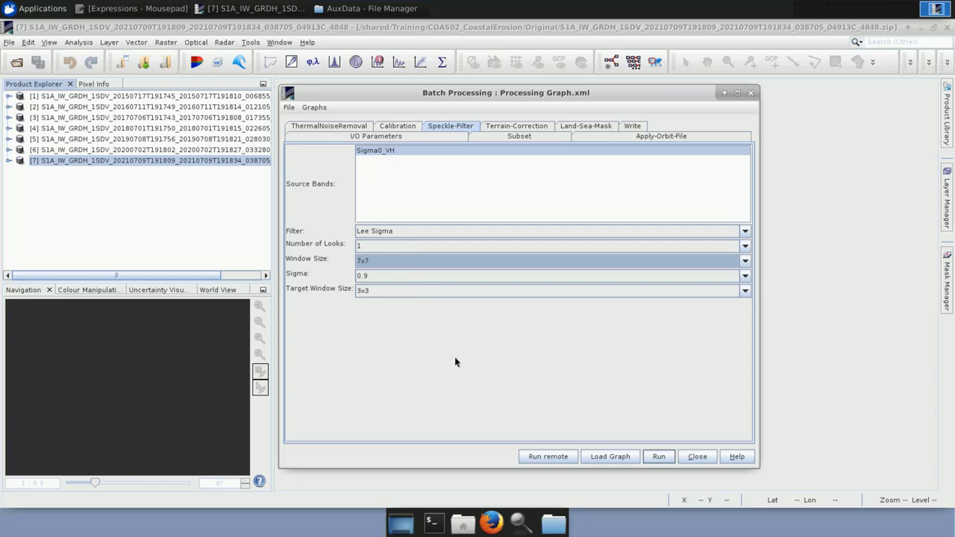
click(523, 127)
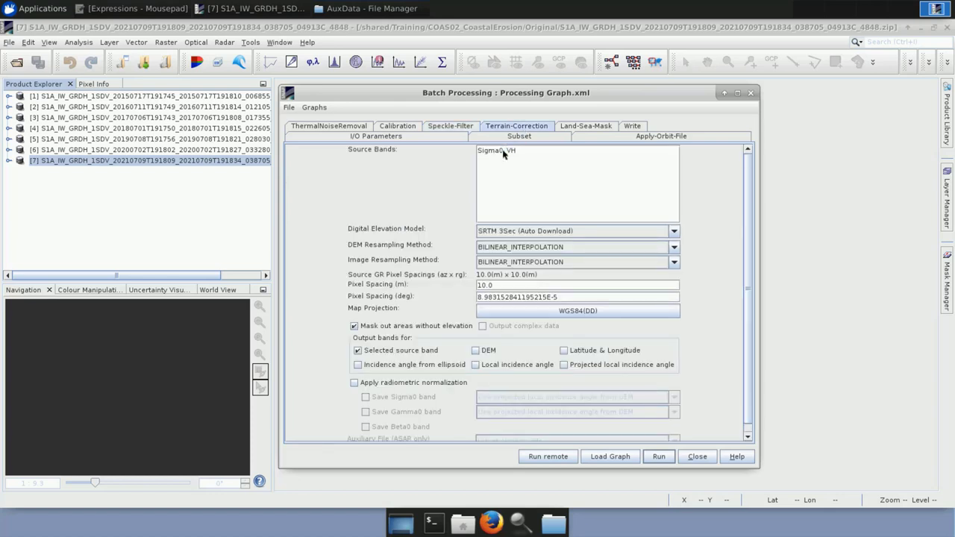
- Terrain-correct Sigma0_VH using the SRTM 1Sec HGT elevation model
click(503, 152)
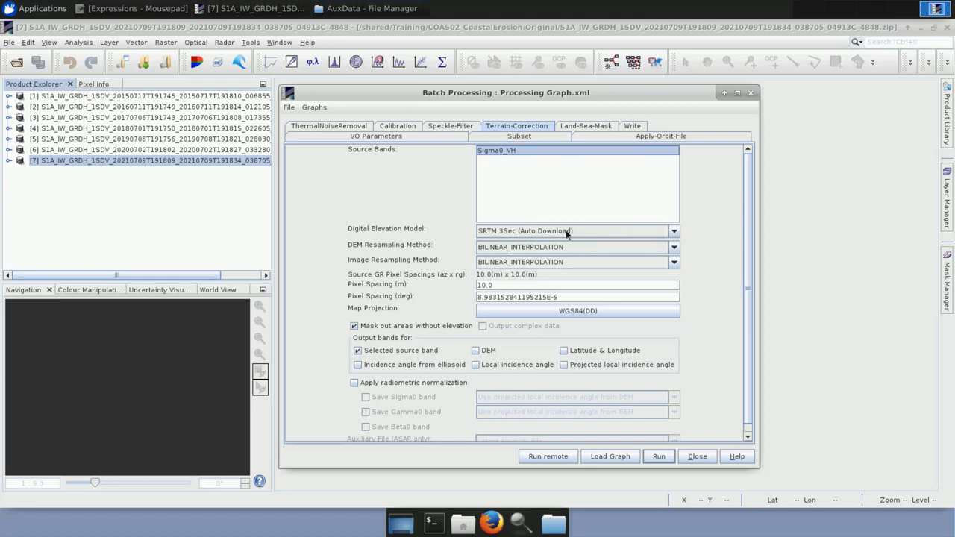
click(674, 233)
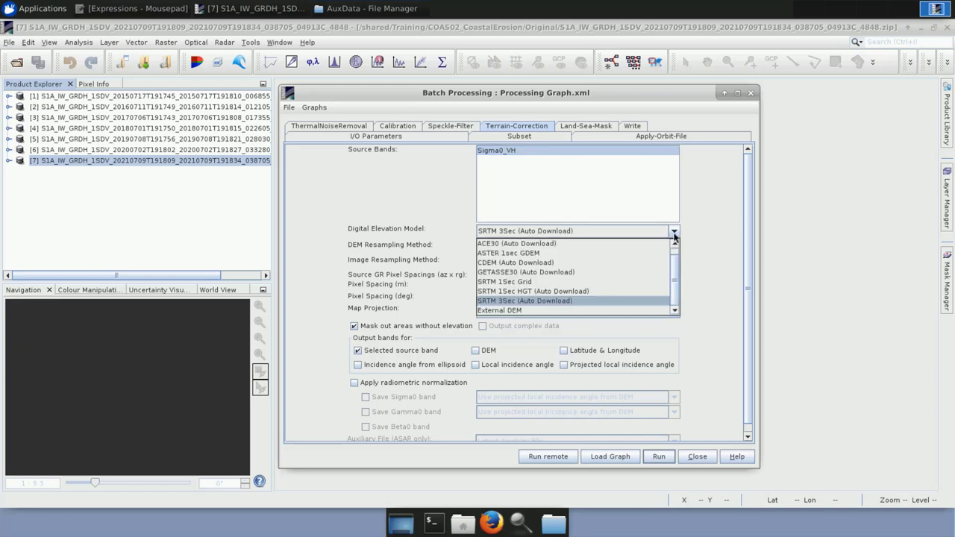
click(579, 292)
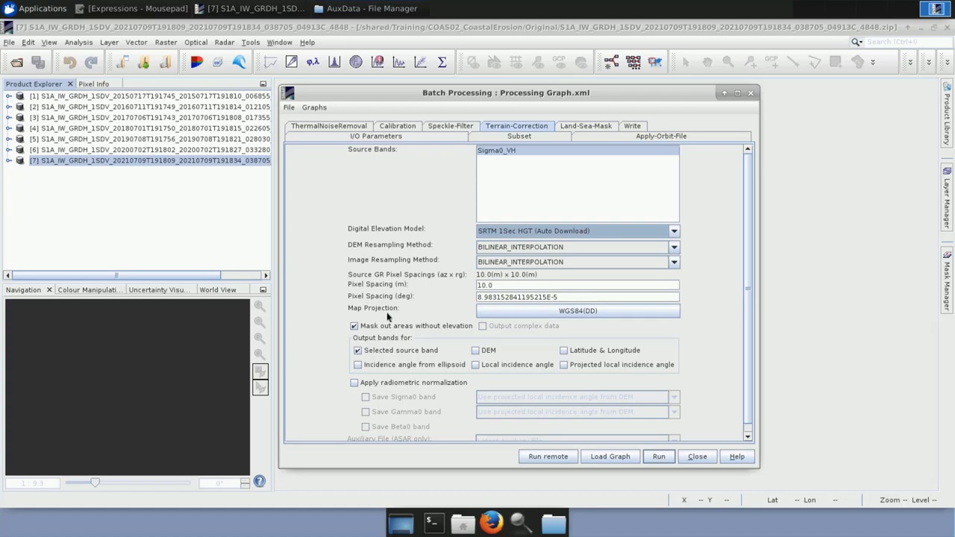
- Set the terrain-correction map projection to automatic UTM / WGS 84 (UTM Zone 28)
click(587, 313)
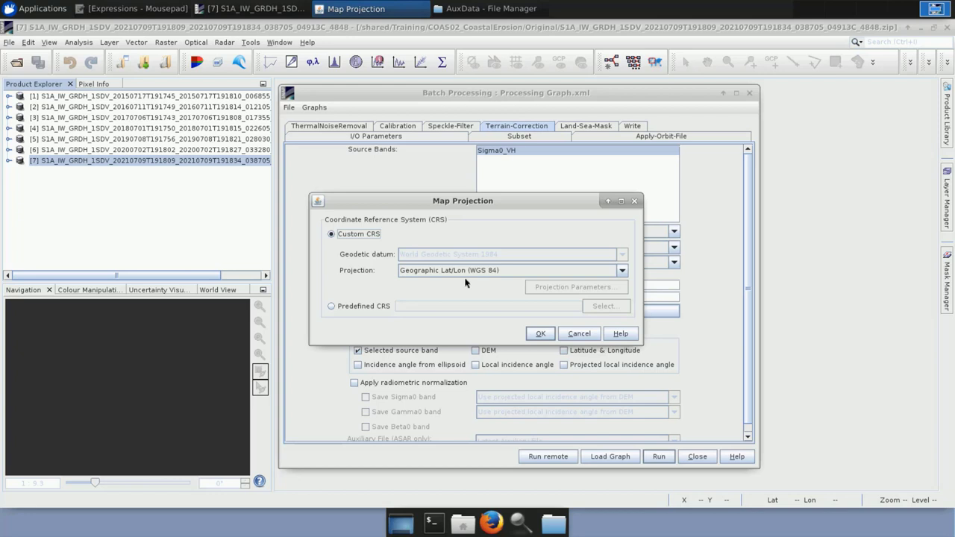
click(621, 271)
drag(625, 312, 628, 365)
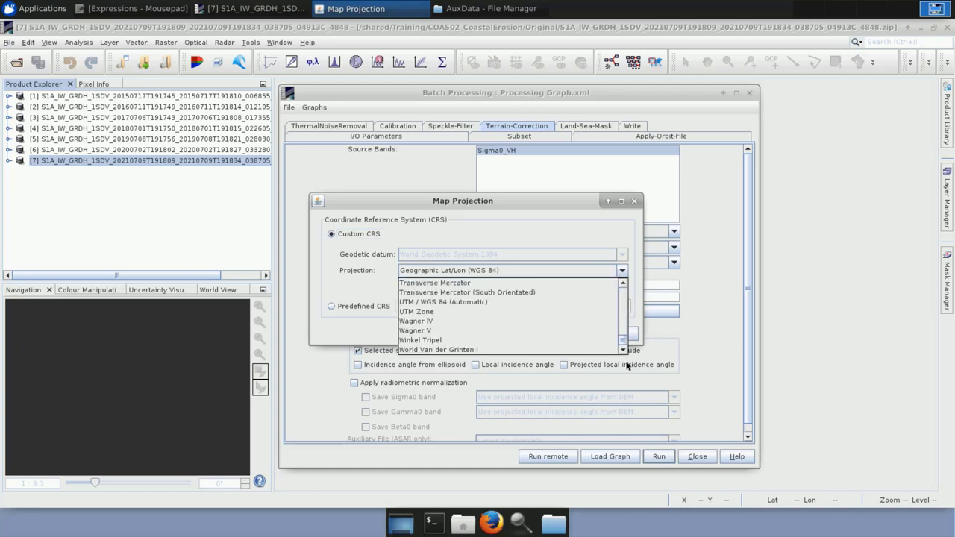
click(481, 302)
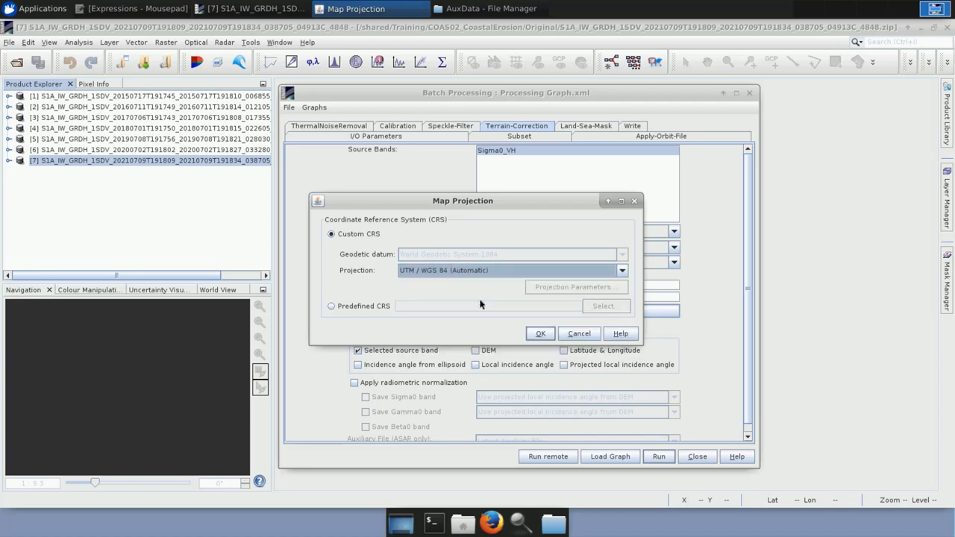
click(539, 331)
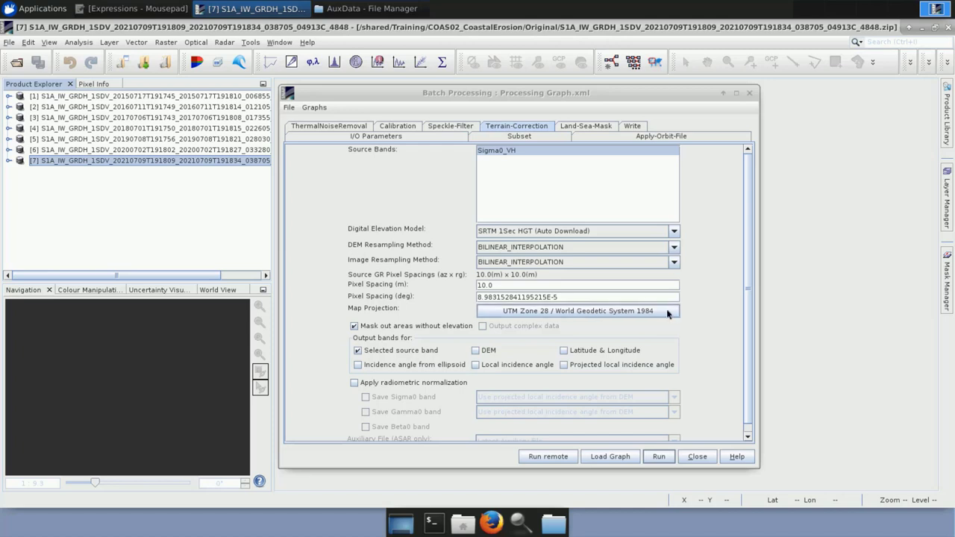
click(572, 127)
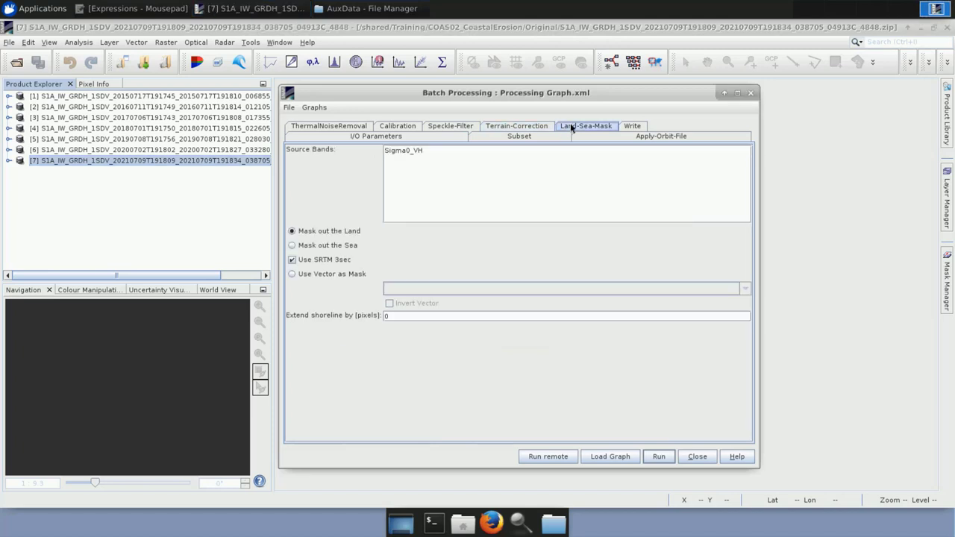
- Mask out the sea on Sigma0_VH and select the Subset prefix of the Write output name for editing
click(408, 151)
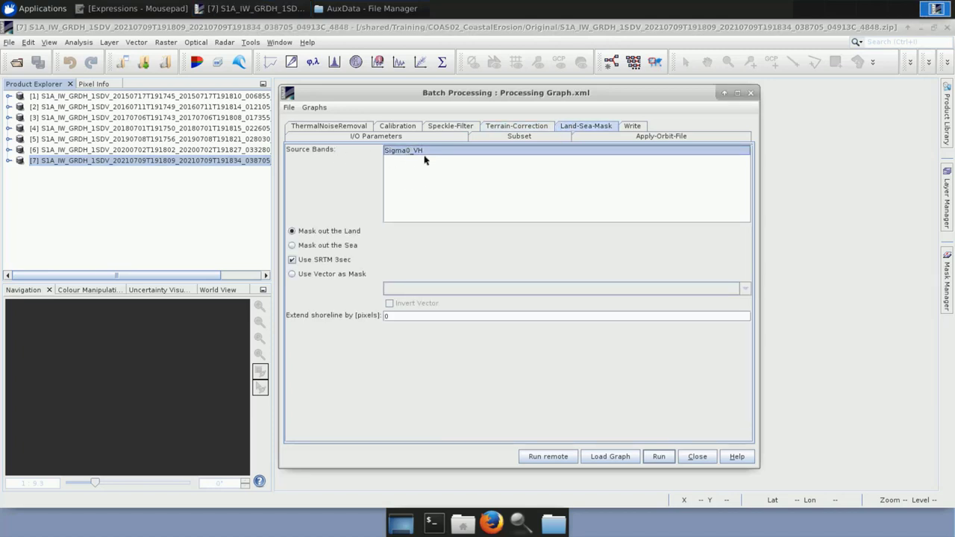
click(294, 247)
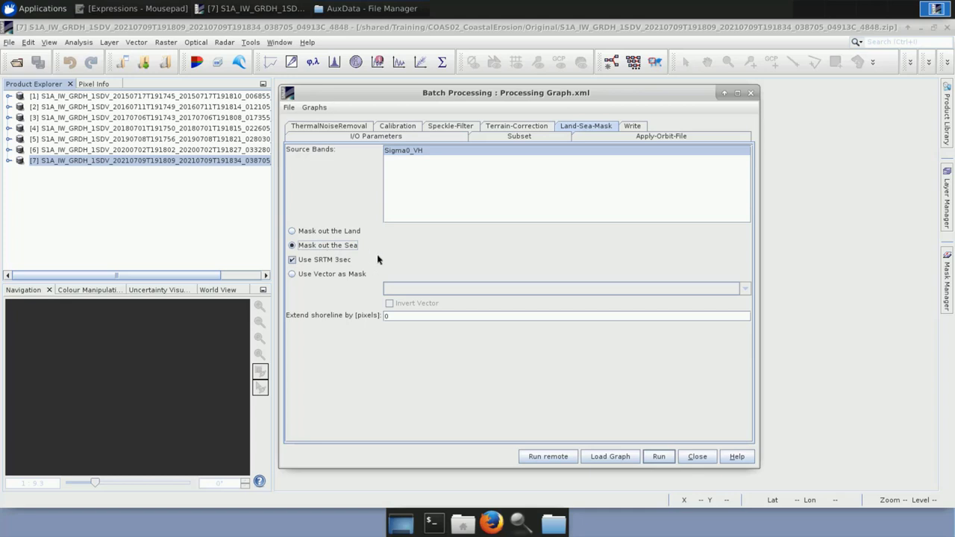
click(632, 127)
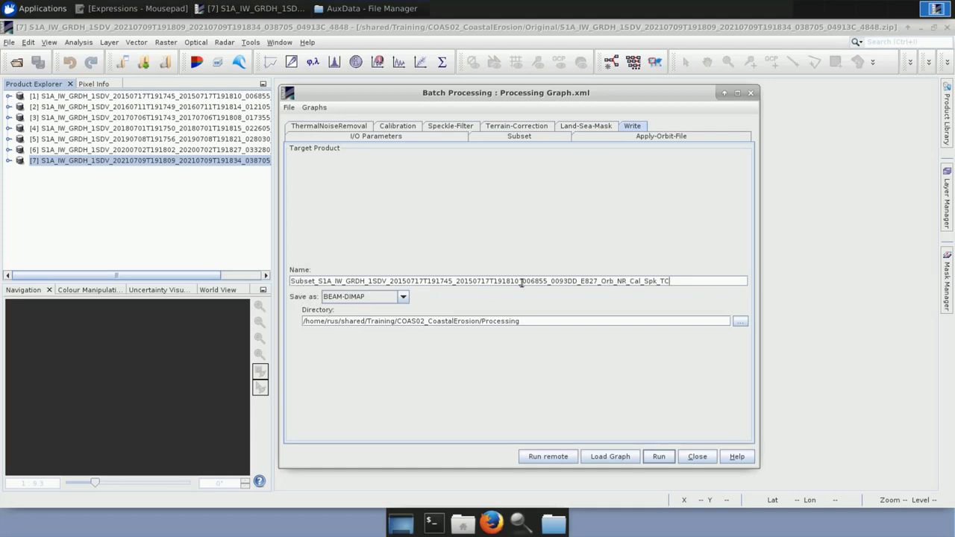
drag(317, 281, 289, 281)
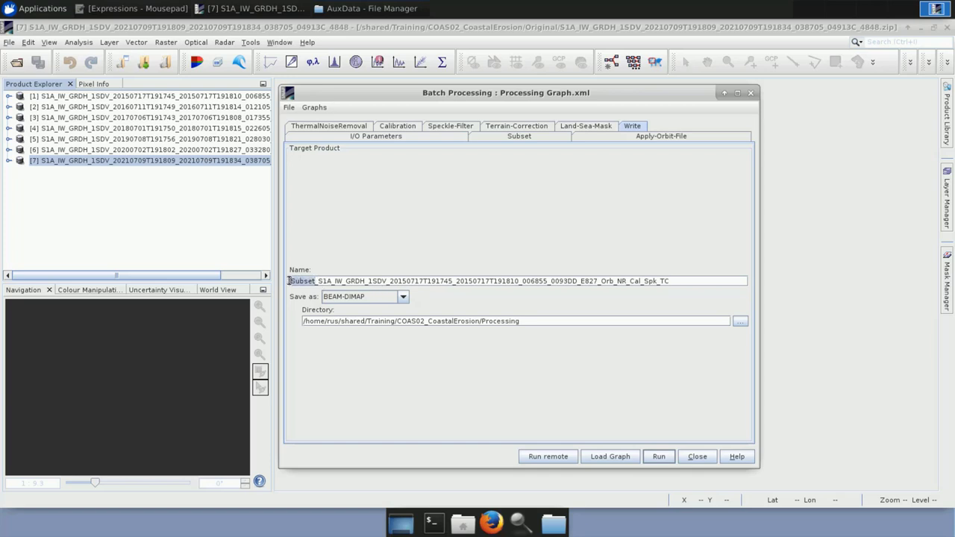
click(599, 282)
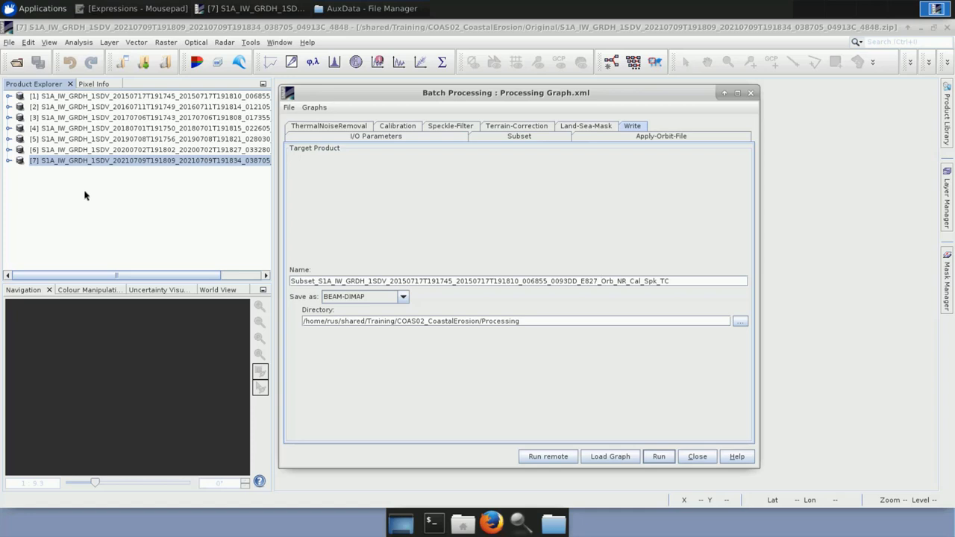
- Close the Batch Processing window, then close all 7 products, answering No to saving
click(750, 94)
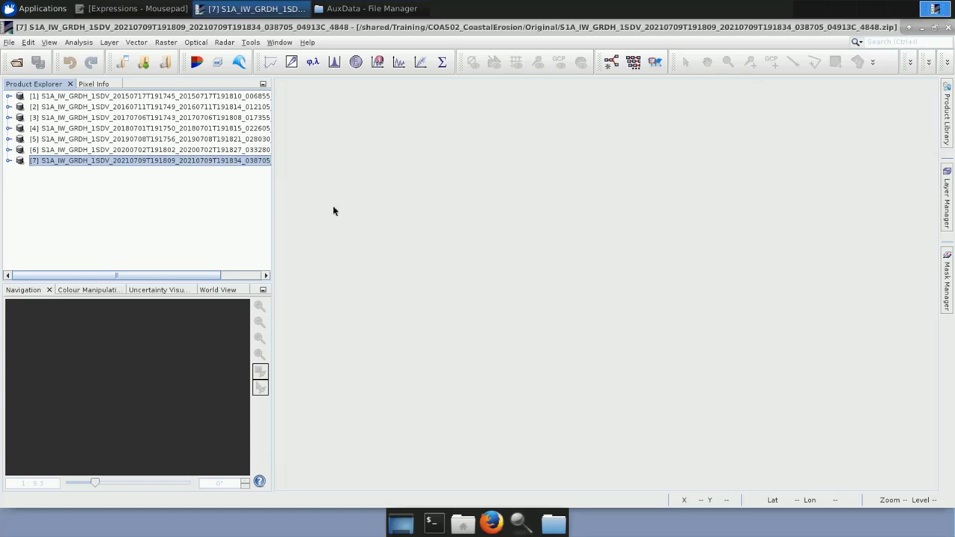
shift+click(207, 97)
right_click(206, 97)
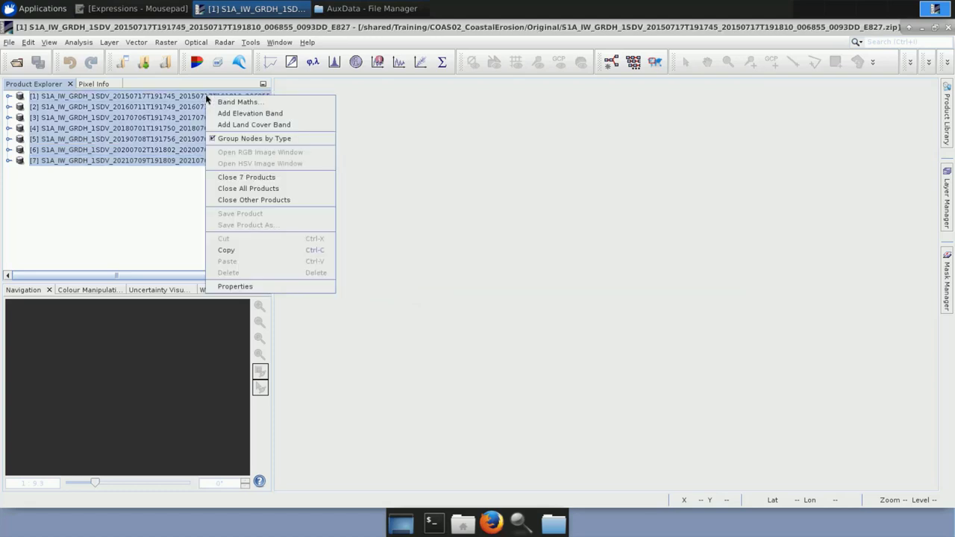
click(242, 177)
click(607, 293)
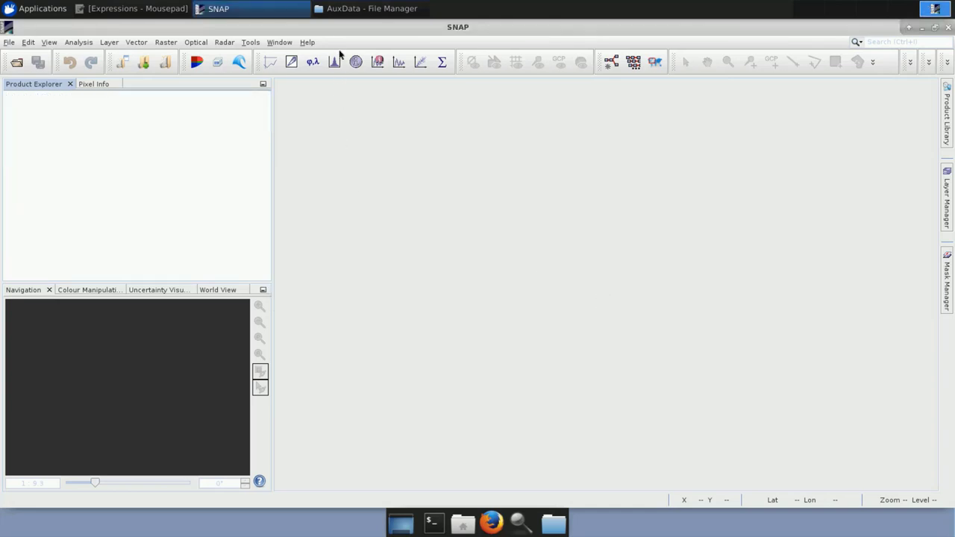
- Open the Processing folder and drag the 2015, 2016 and 2017 Subset .dim products into SNAP
click(347, 9)
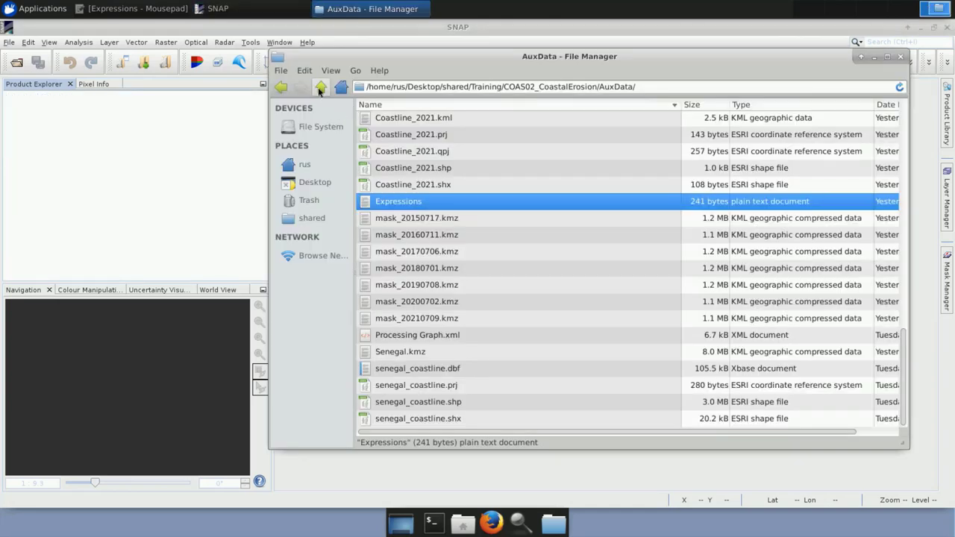
click(320, 88)
double_click(381, 149)
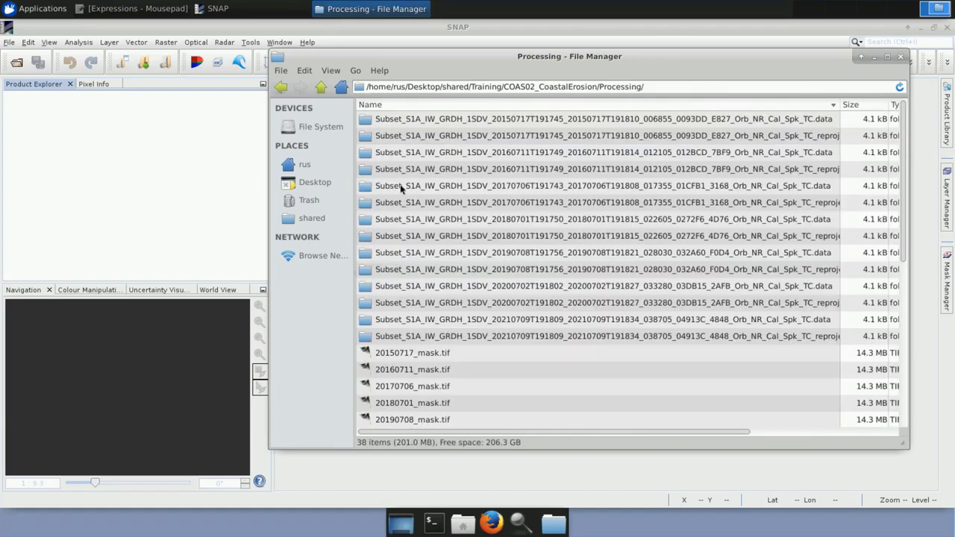
scroll(462, 291, down, 5)
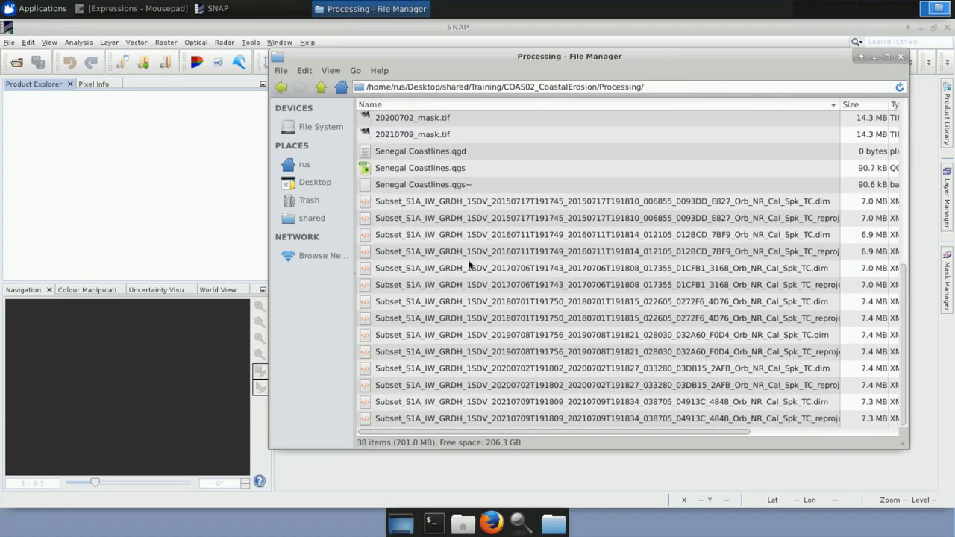
drag(479, 206, 108, 224)
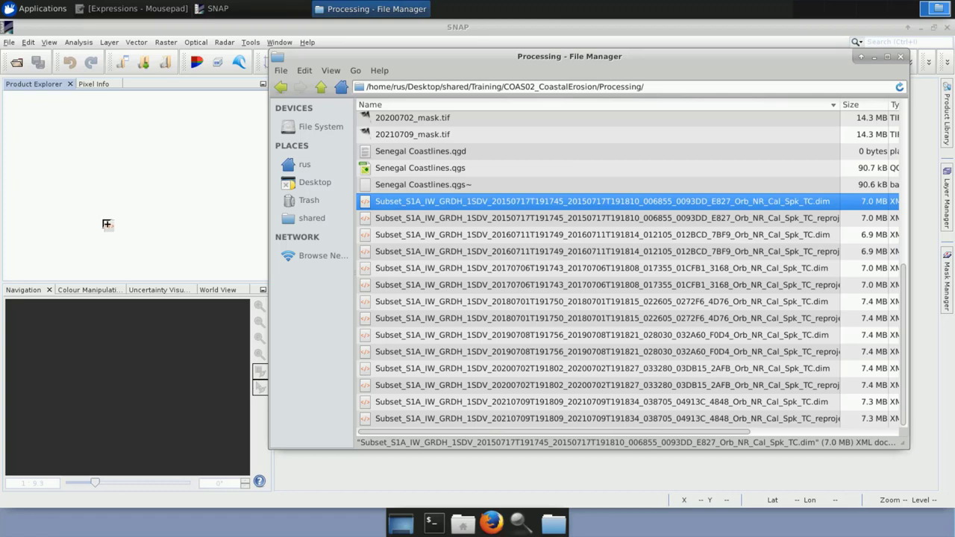
drag(457, 235, 115, 175)
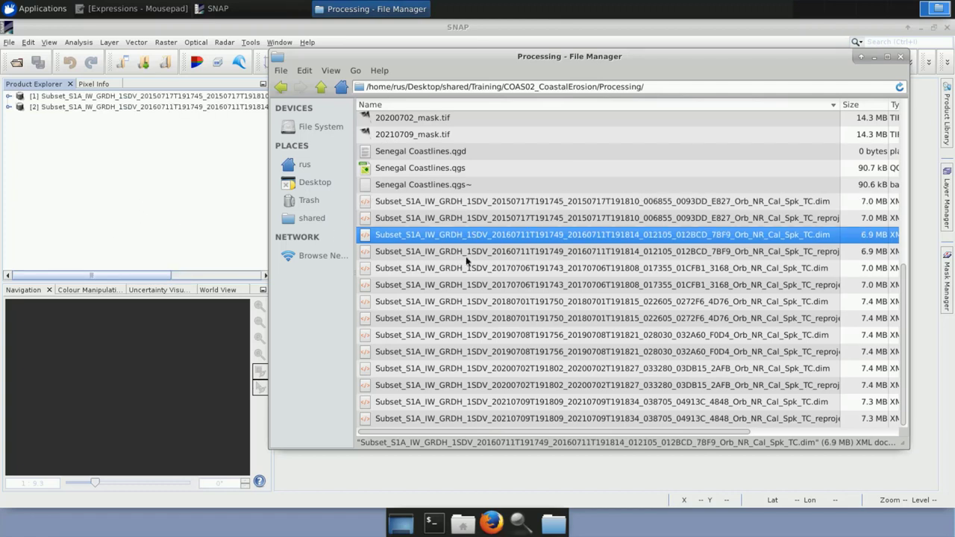
drag(475, 271, 149, 192)
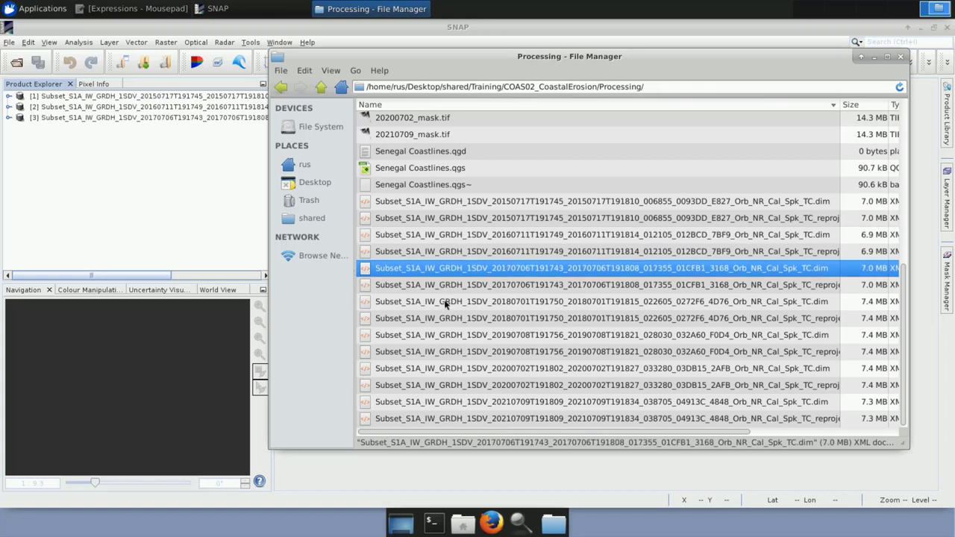
- Drag the 2018, 2019, 2020 and 2021 Subset .dim products into SNAP's Product Explorer
drag(445, 302, 121, 229)
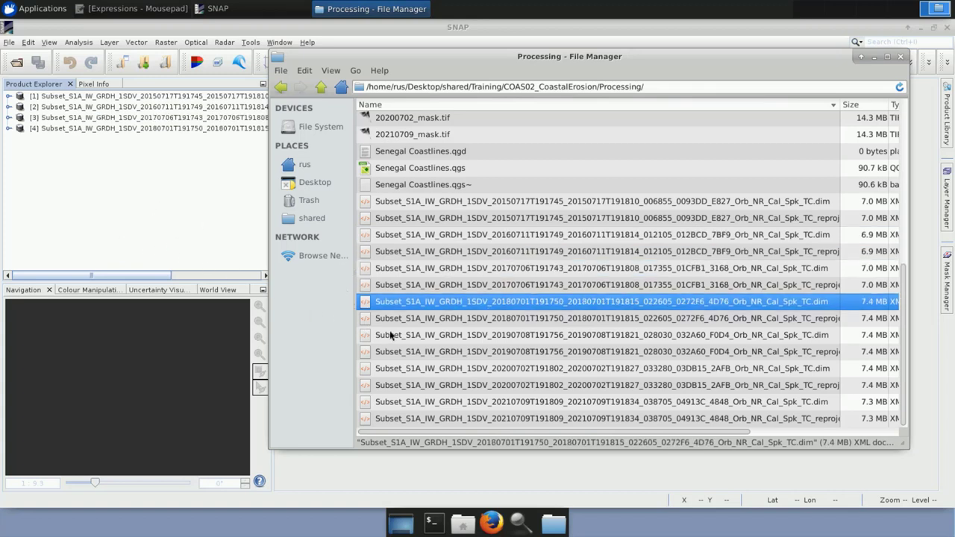
click(423, 337)
drag(440, 340, 134, 230)
click(461, 369)
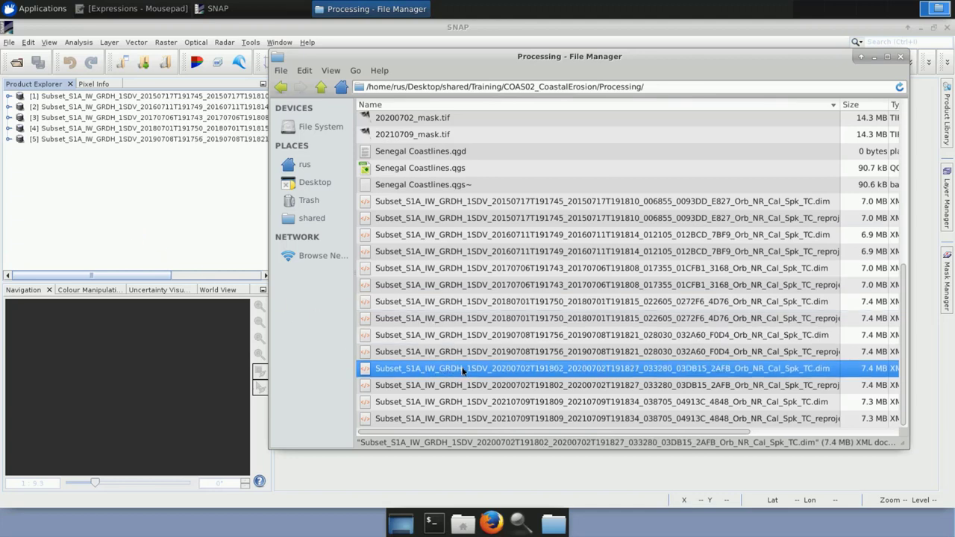
drag(464, 371, 108, 178)
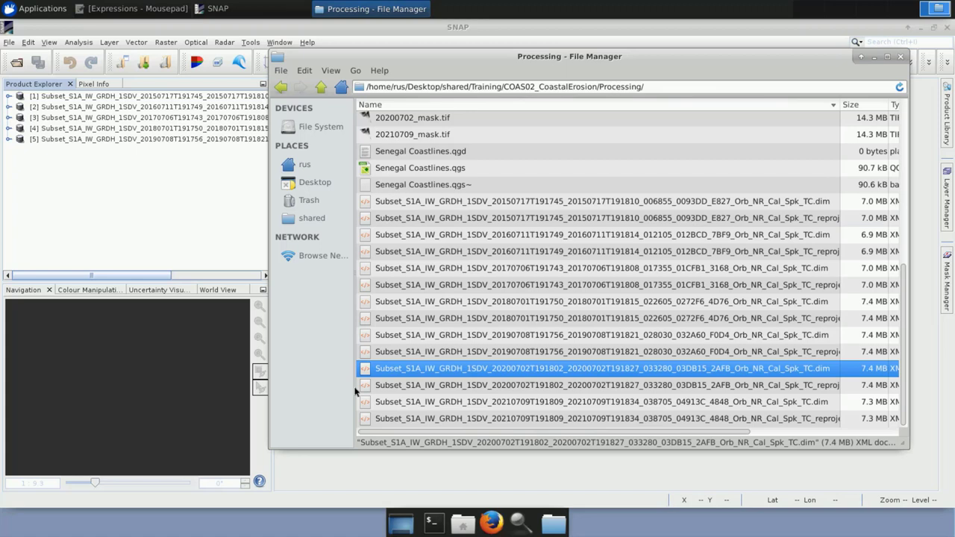
click(428, 405)
drag(427, 404, 116, 214)
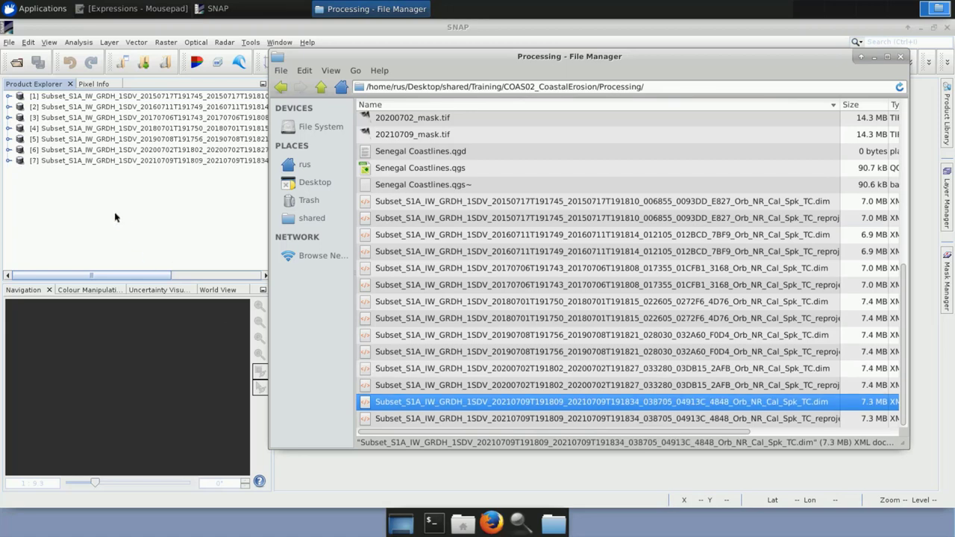
- Open the Sigma0_VH band images of the 2015, 2016 and 2017 products
click(8, 96)
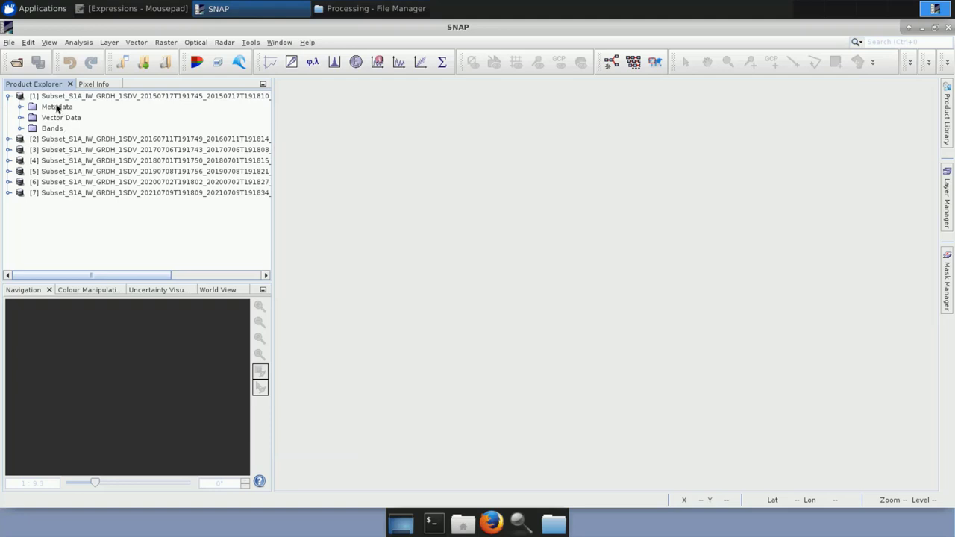
click(21, 129)
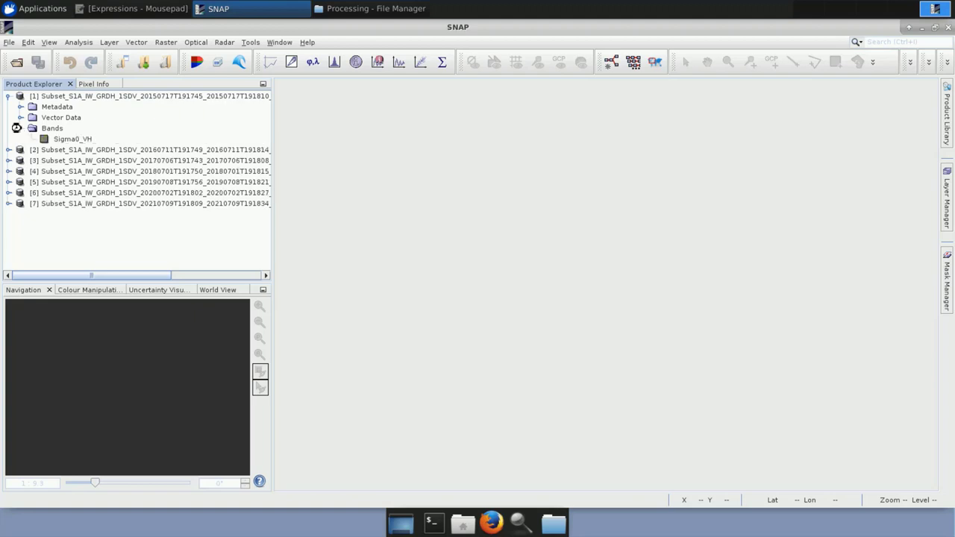
double_click(87, 140)
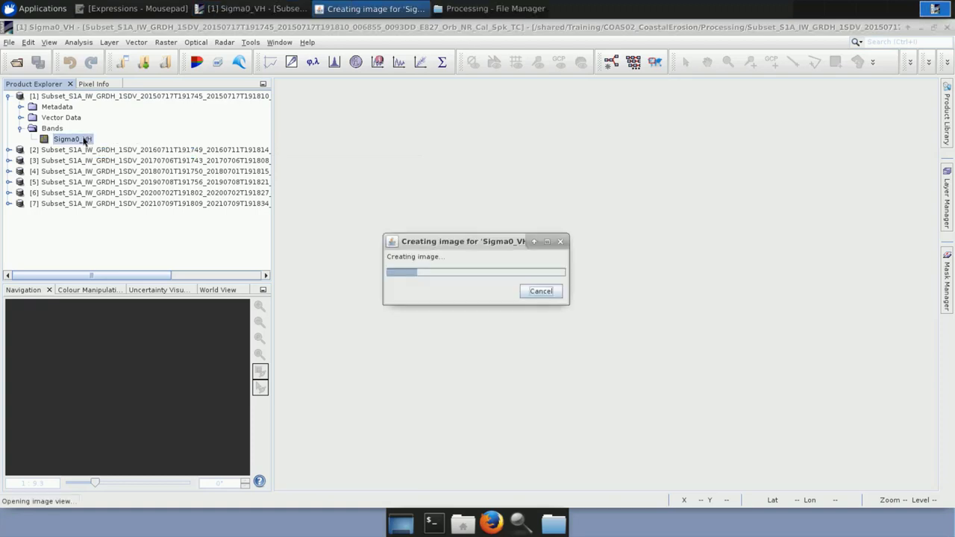
click(9, 150)
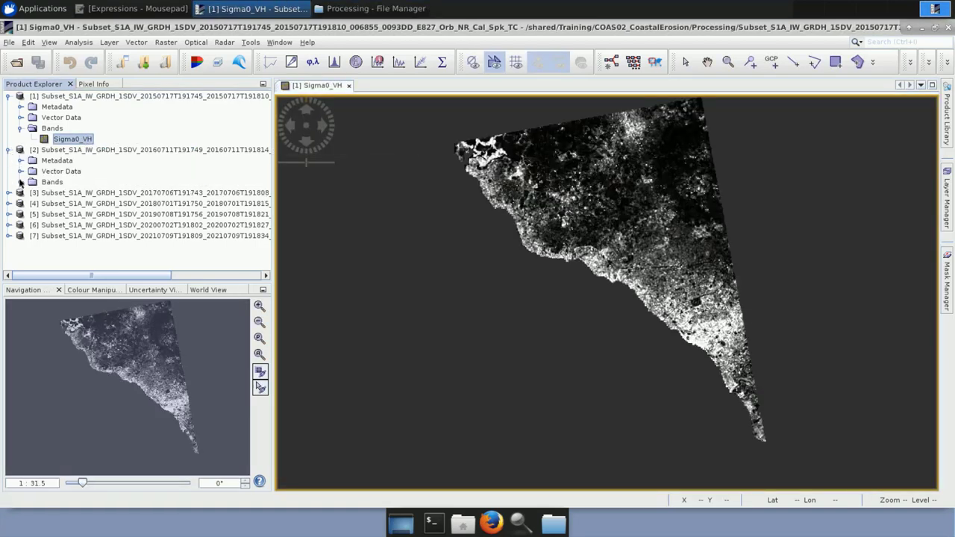
click(21, 182)
double_click(56, 193)
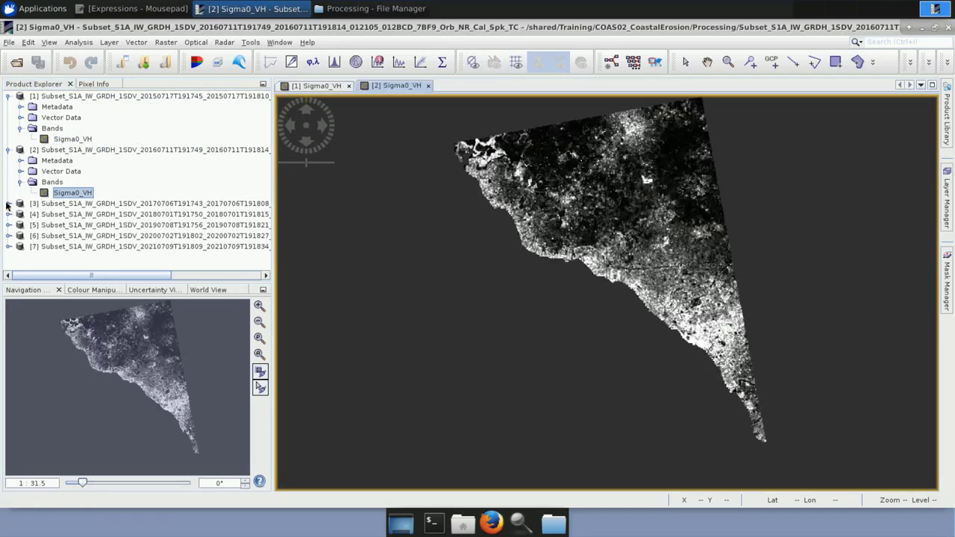
click(9, 203)
click(21, 236)
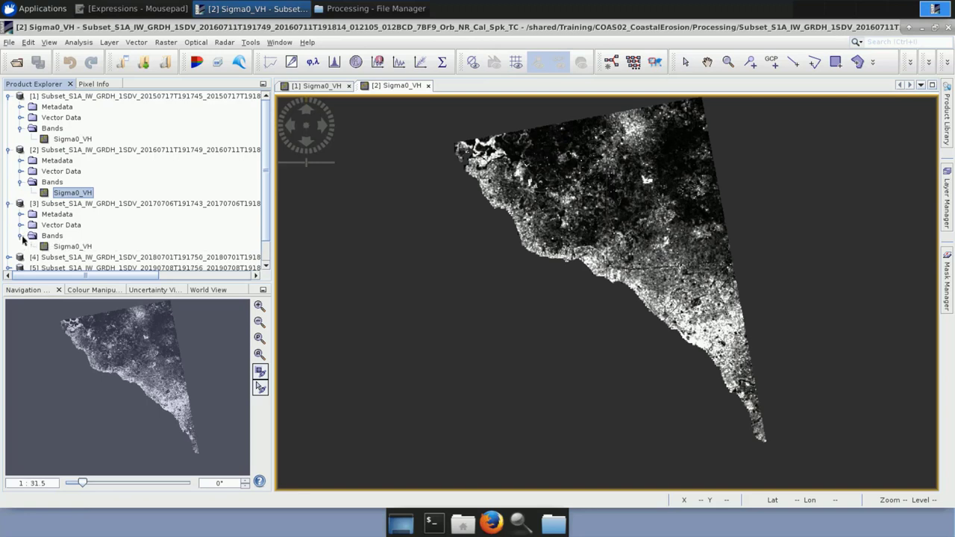
double_click(67, 246)
- Open the Sigma0_VH band images of the 2018 and 2019 products
scroll(31, 240, down, 1)
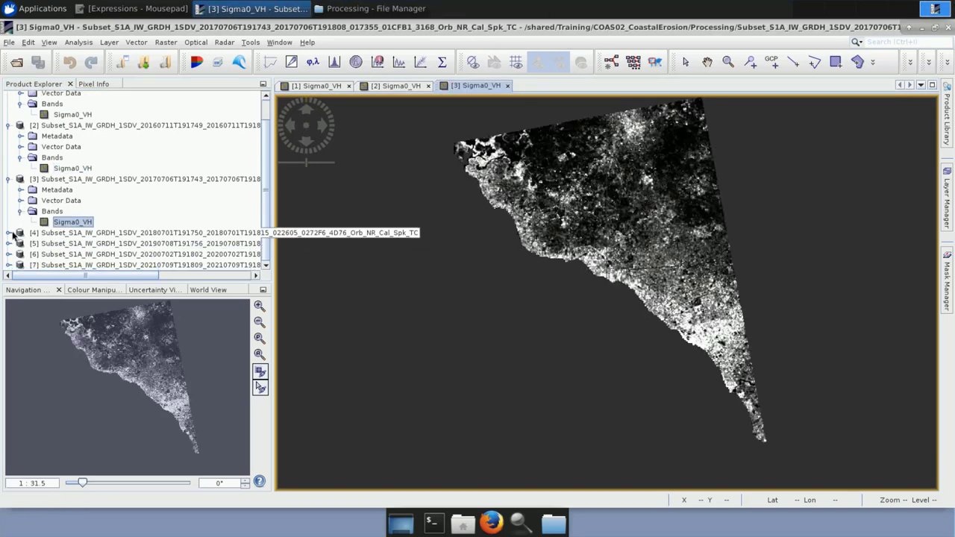
click(12, 233)
click(21, 265)
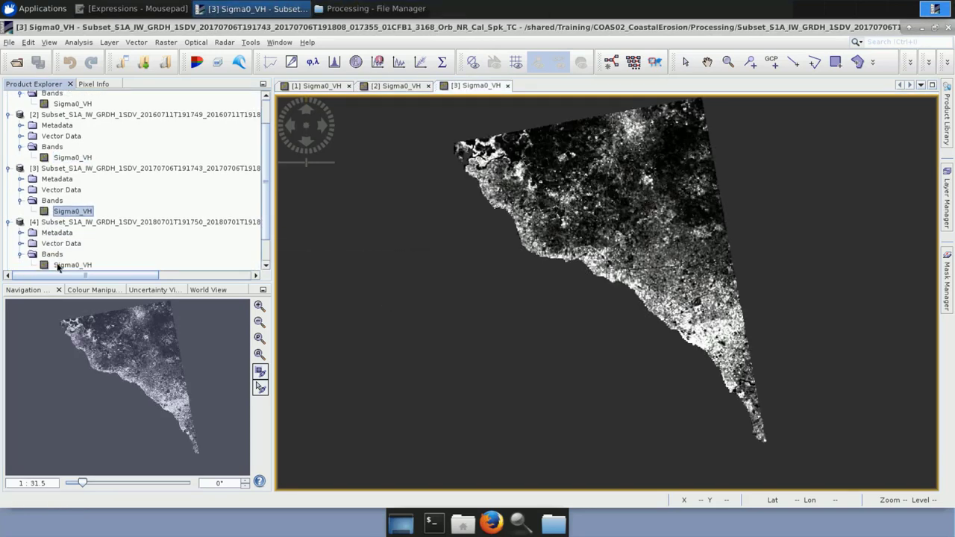
double_click(67, 265)
scroll(60, 257, down, 1)
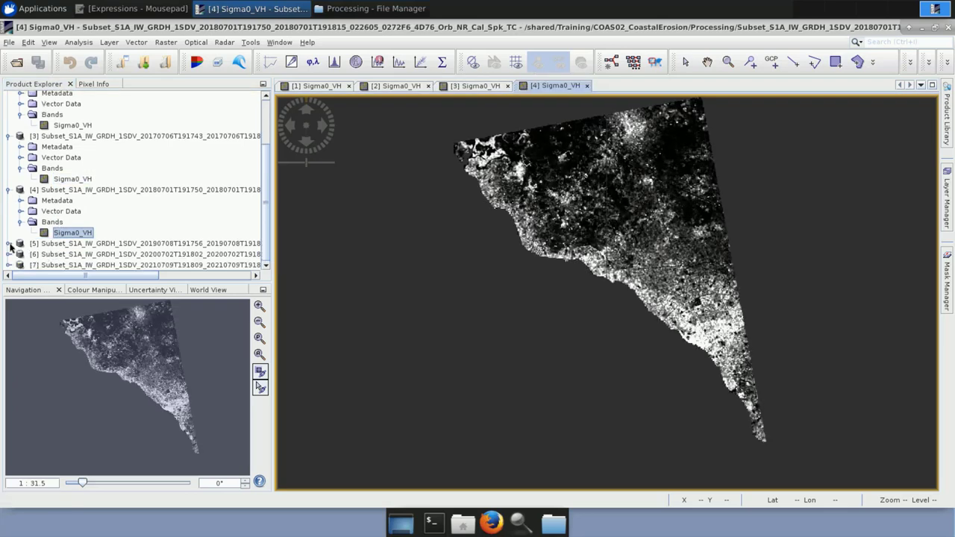
click(9, 243)
click(21, 265)
double_click(67, 265)
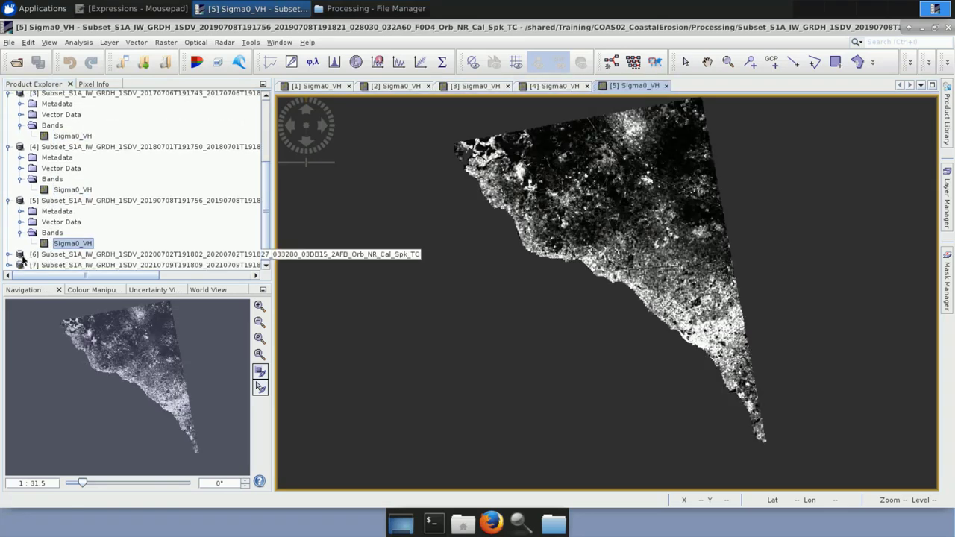
- Open the Sigma0_VH band images of the 2020 and 2021 products
click(9, 254)
click(20, 265)
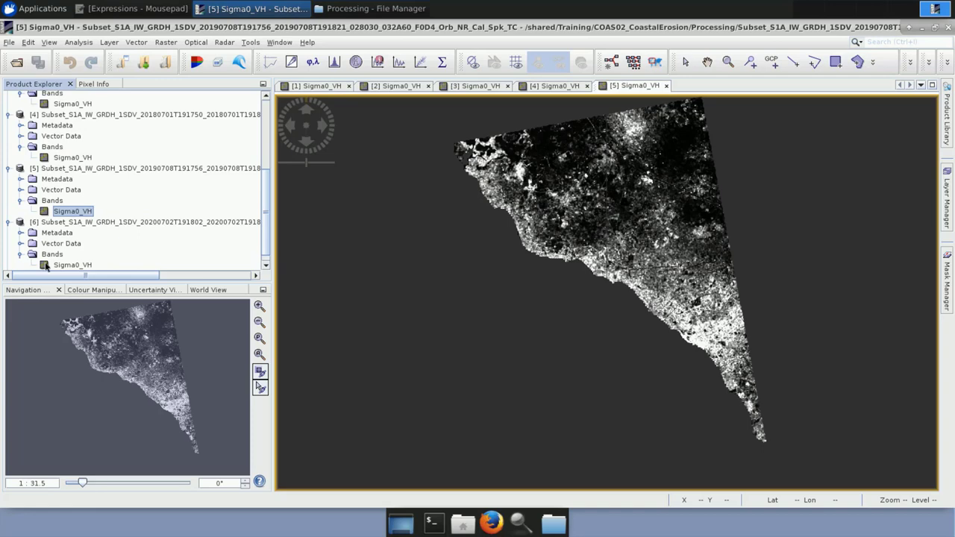
double_click(46, 267)
click(9, 265)
click(21, 265)
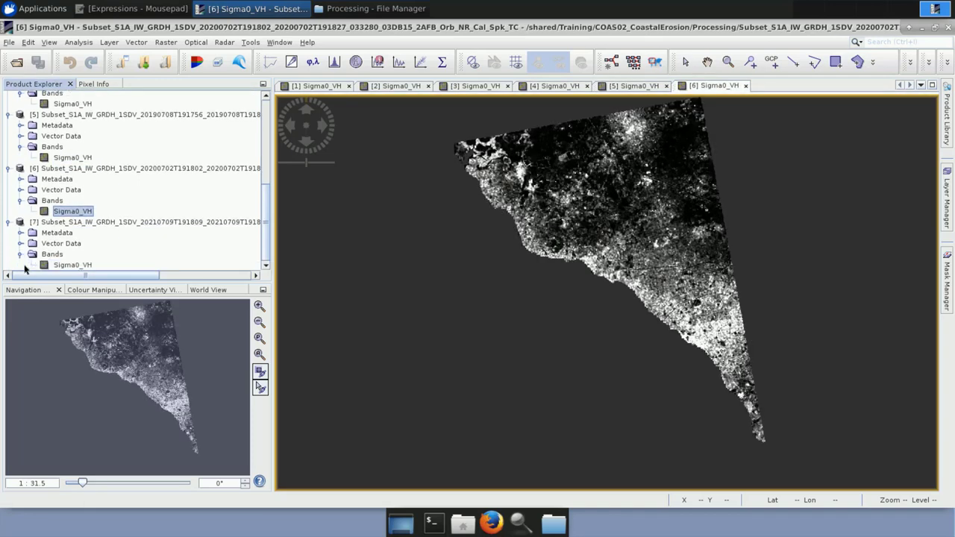
double_click(62, 265)
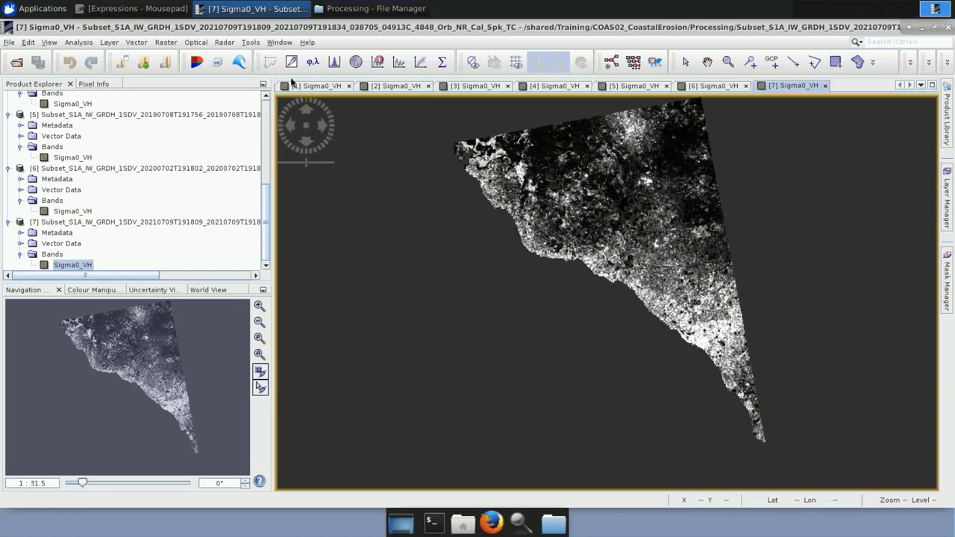
- Tile the seven image views side by side and fit the whole image in each
click(279, 42)
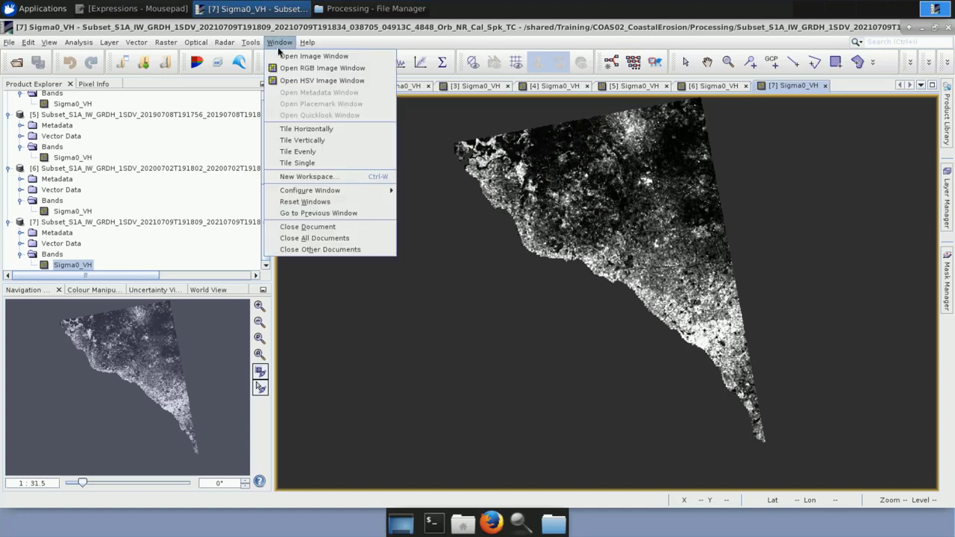
click(307, 129)
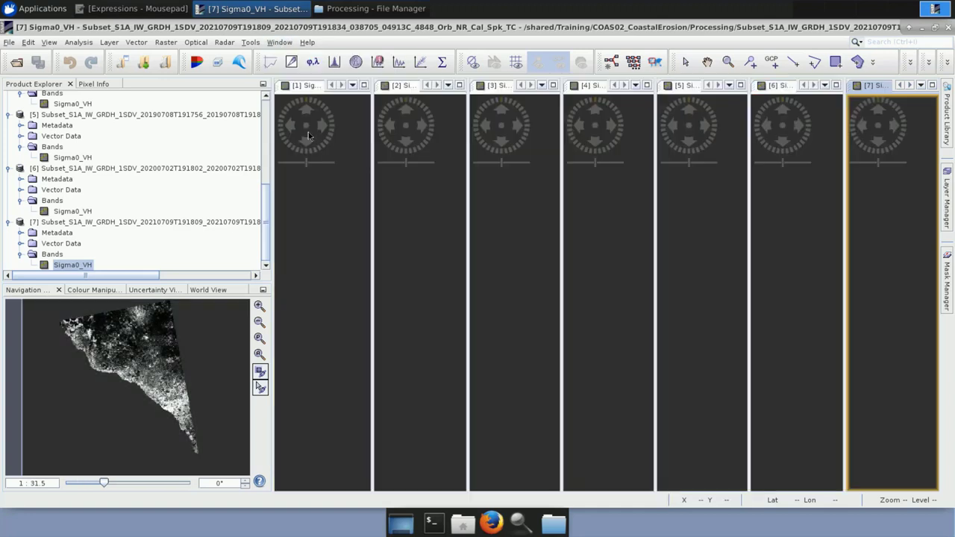
click(260, 355)
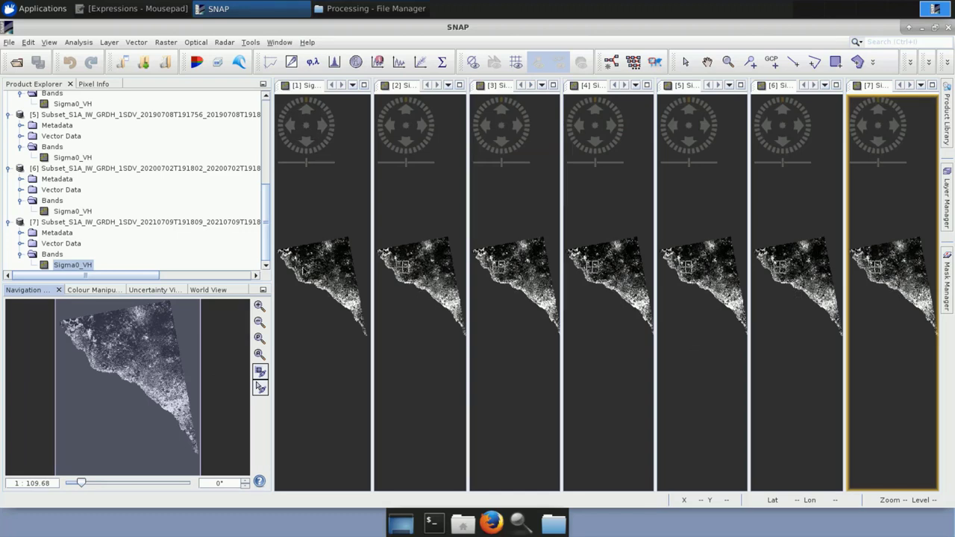
scroll(302, 270, up, 5)
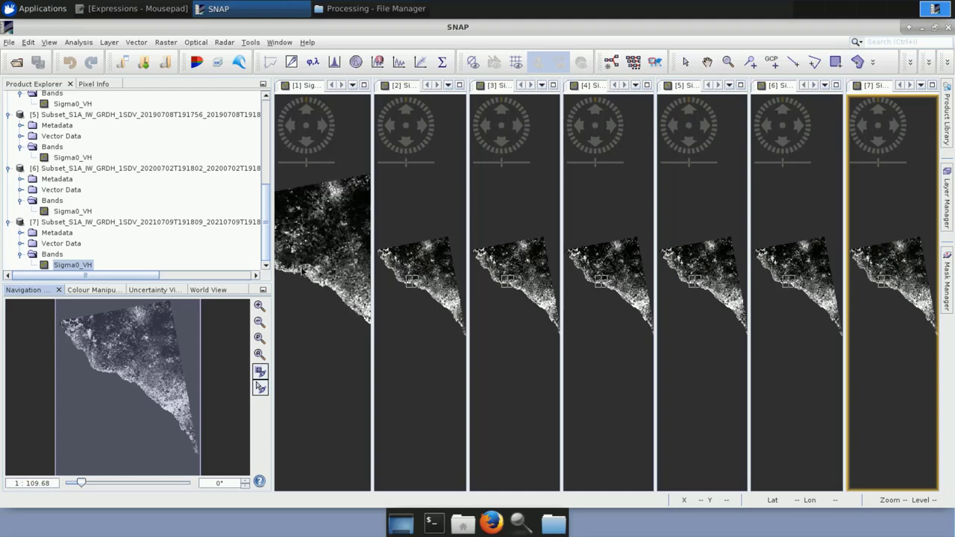
scroll(304, 272, up, 3)
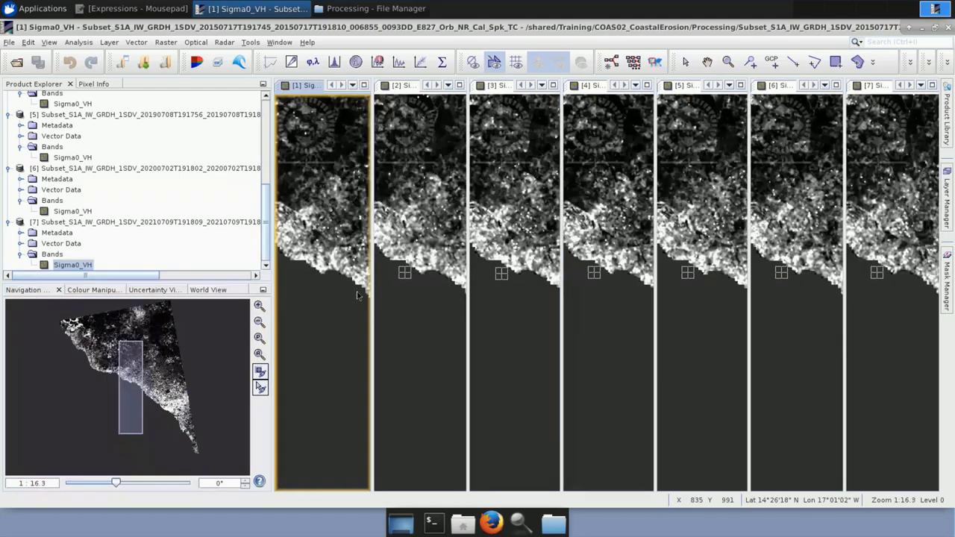
- Pan the linked views slightly and zoom out to about 1:100 to show the whole coastline
click(707, 61)
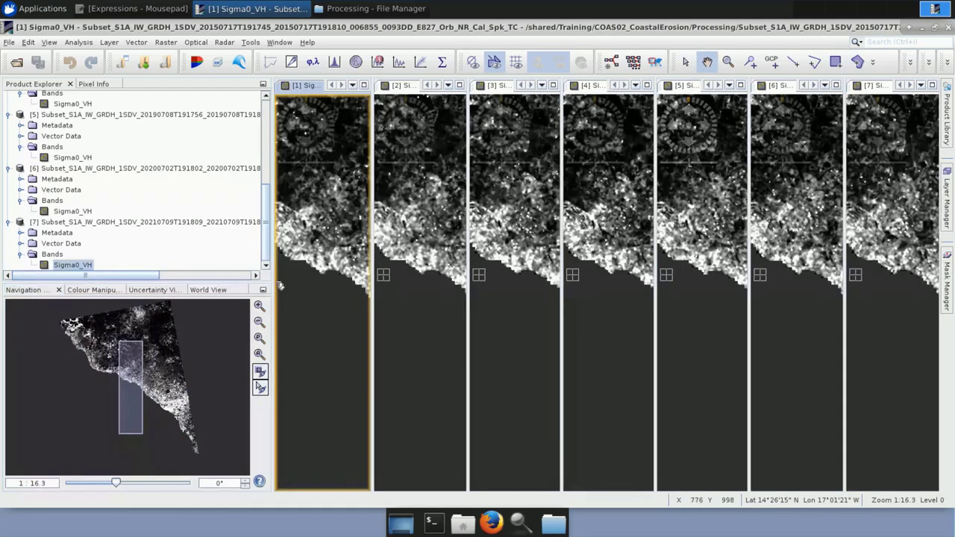
drag(375, 342, 361, 328)
scroll(350, 324, down, 2)
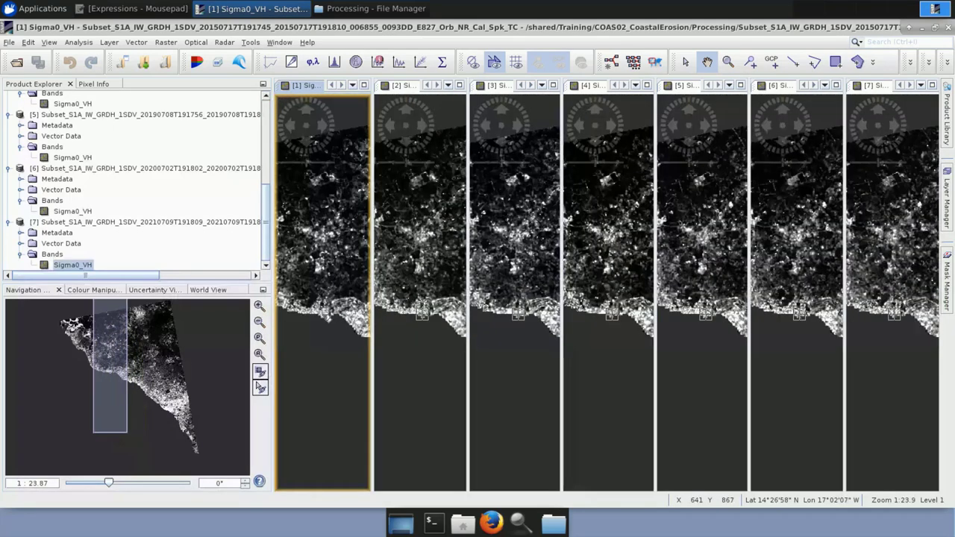
scroll(327, 317, down, 3)
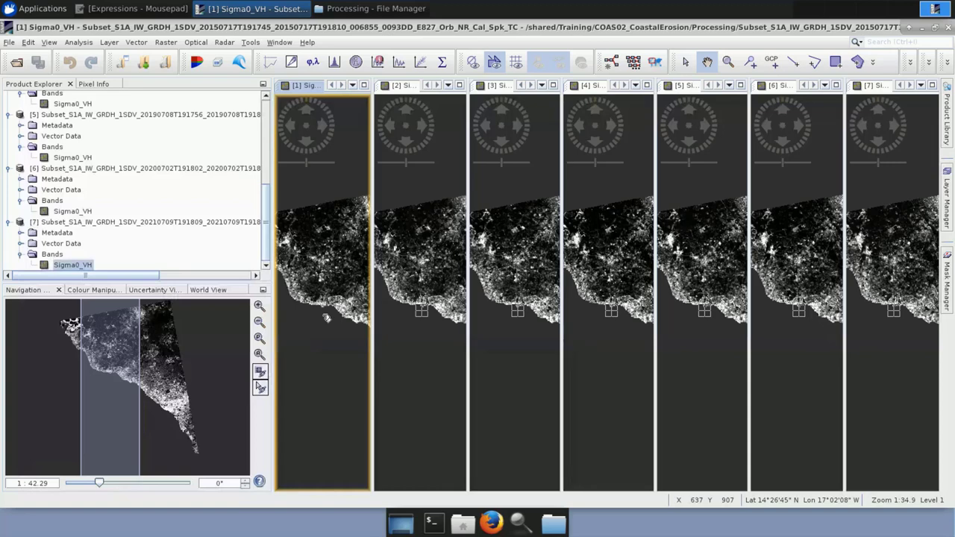
scroll(326, 317, down, 1)
scroll(326, 317, down, 2)
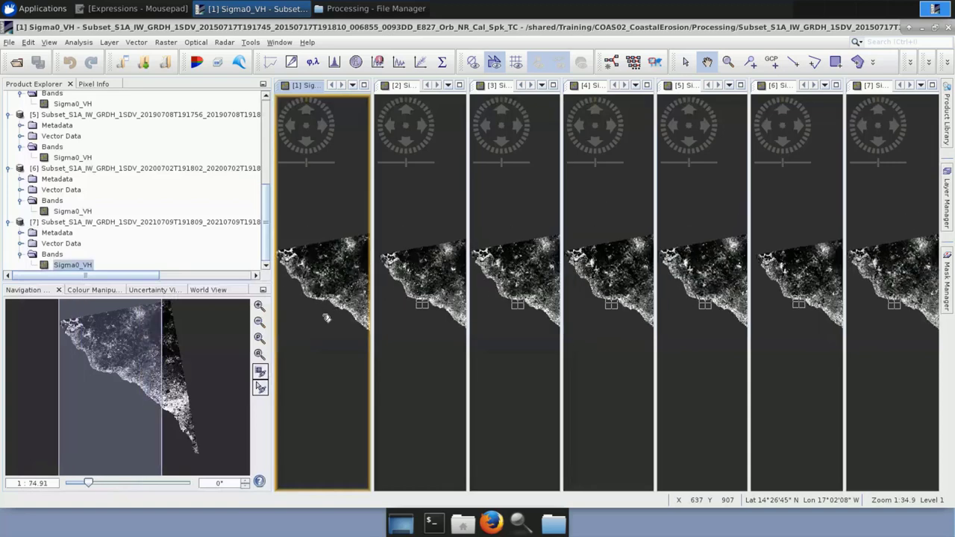
scroll(326, 317, down, 1)
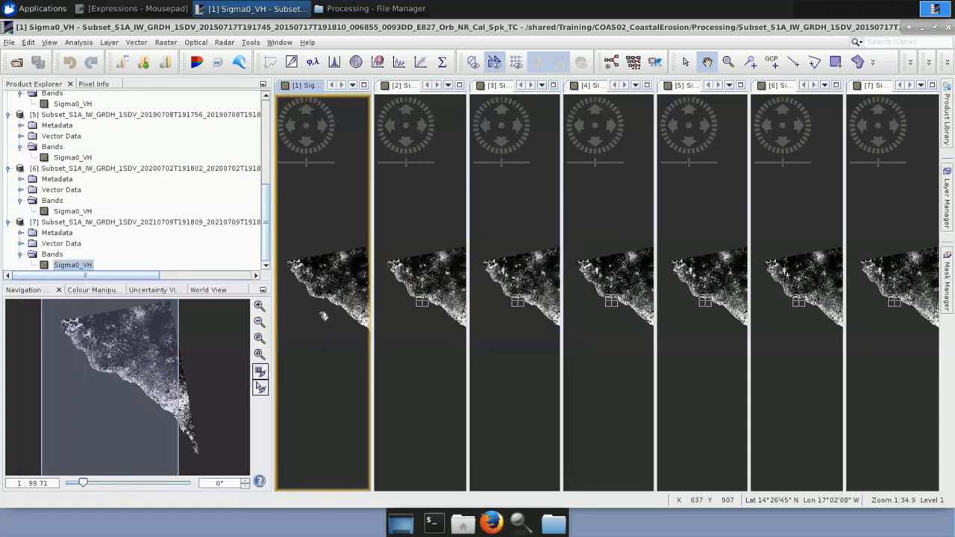
- Check Pixel Info while zoomed to 1:6.9 and panned along the shoreline, then return to Product Explorer
click(94, 84)
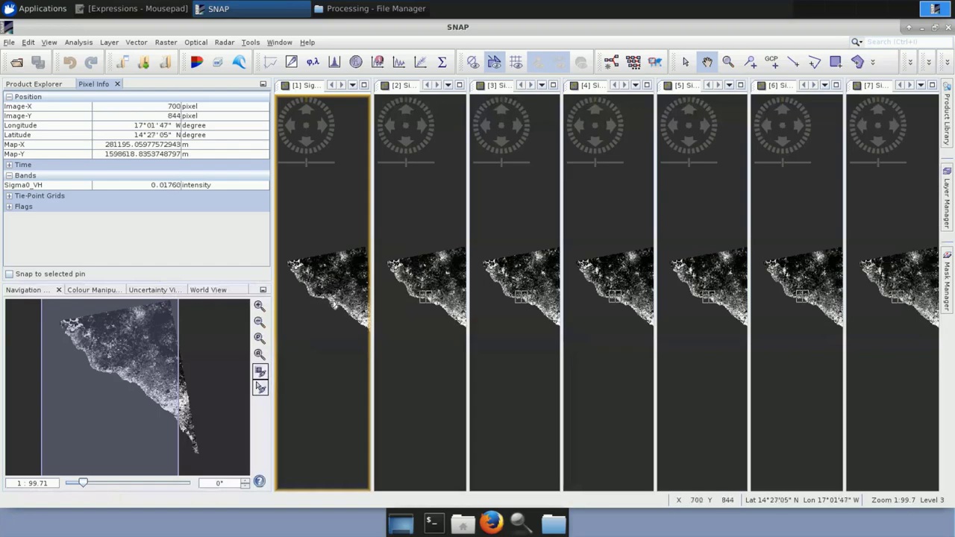
scroll(327, 296, up, 8)
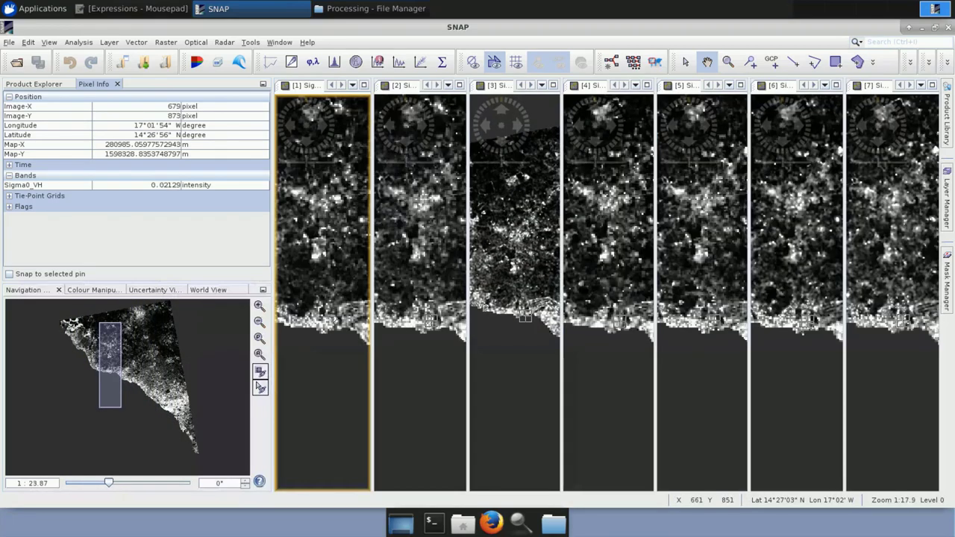
scroll(333, 318, up, 4)
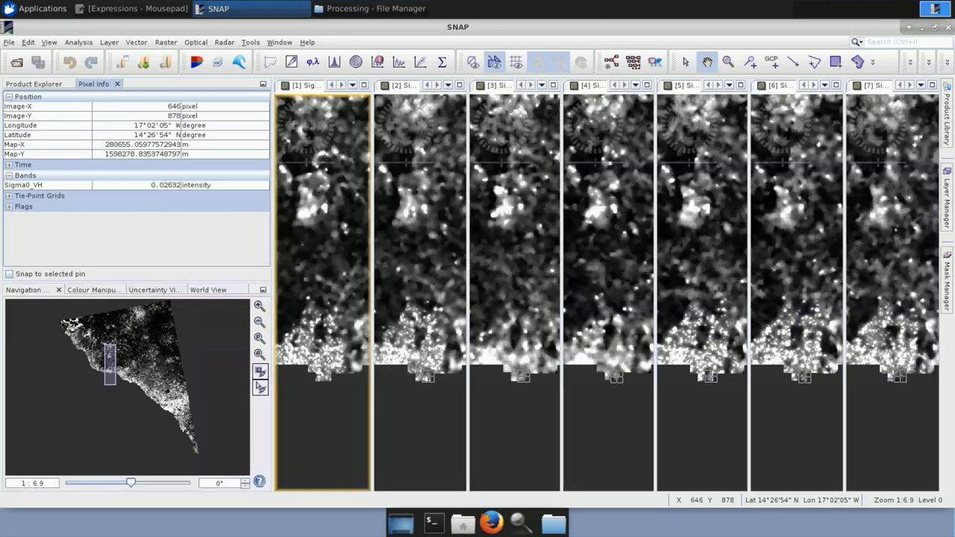
drag(326, 360, 318, 280)
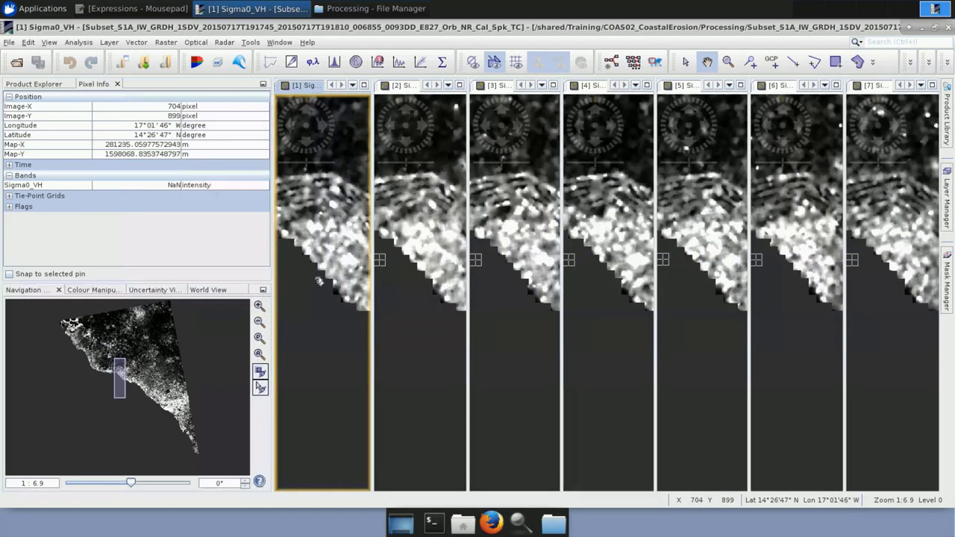
drag(347, 330, 291, 283)
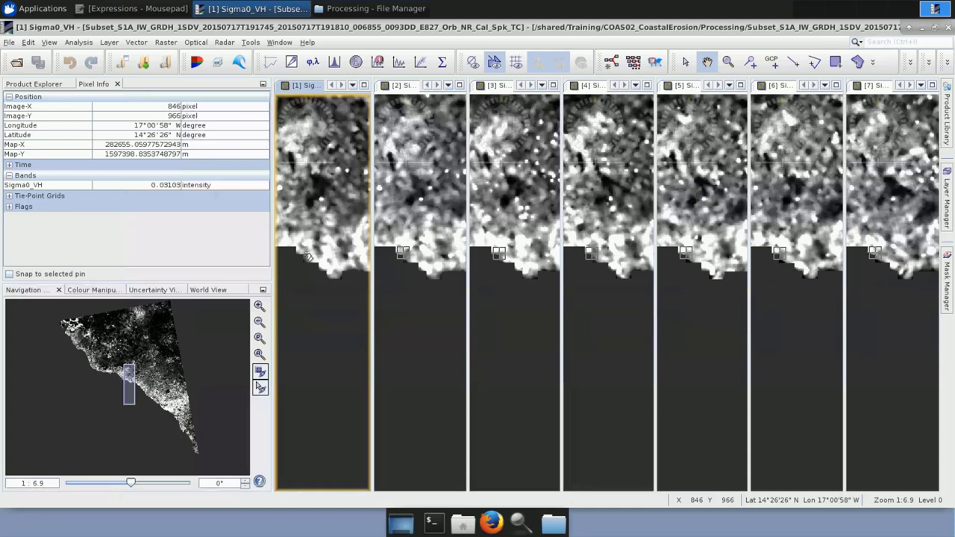
click(35, 86)
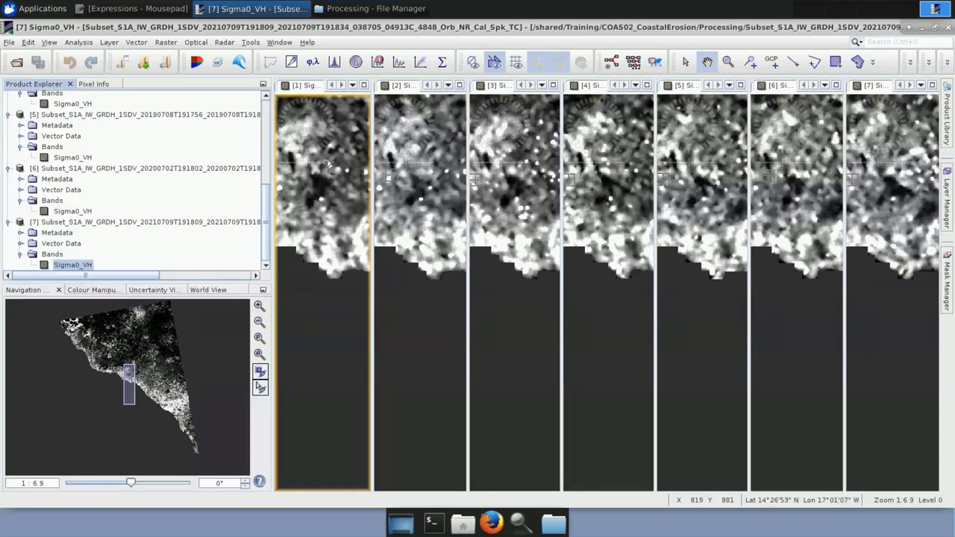
- Close all seven Sigma0_VH image view tabs, [1] through [7]
mouse_move(306, 127)
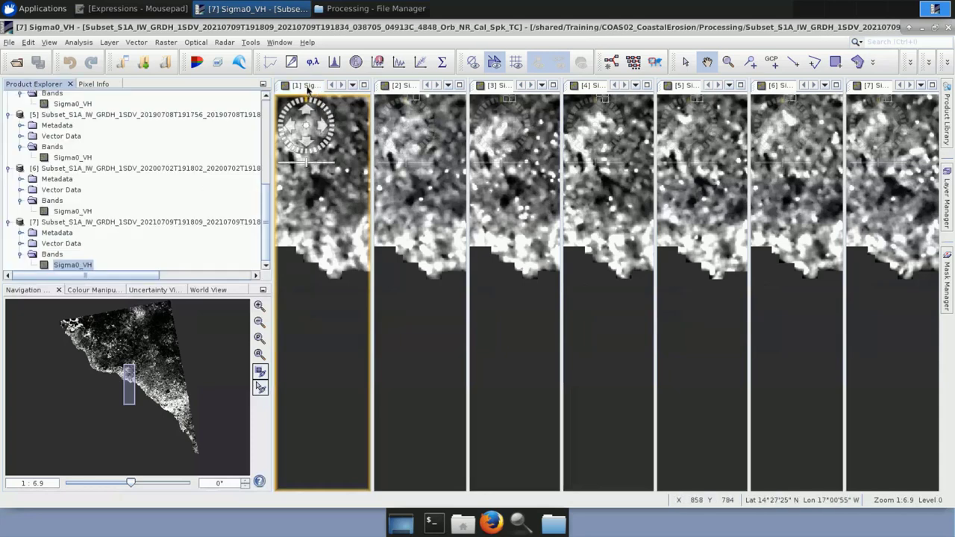
right_click(306, 86)
click(327, 94)
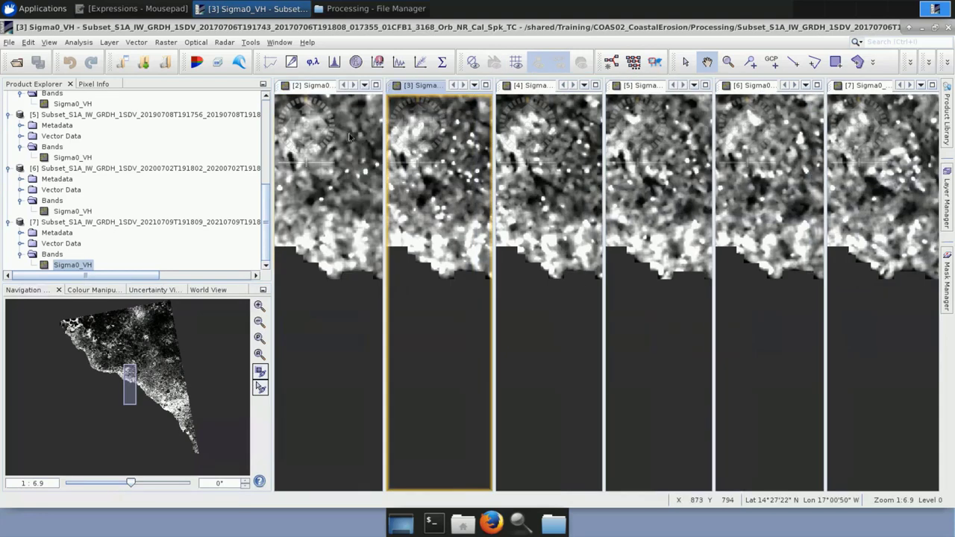
right_click(317, 86)
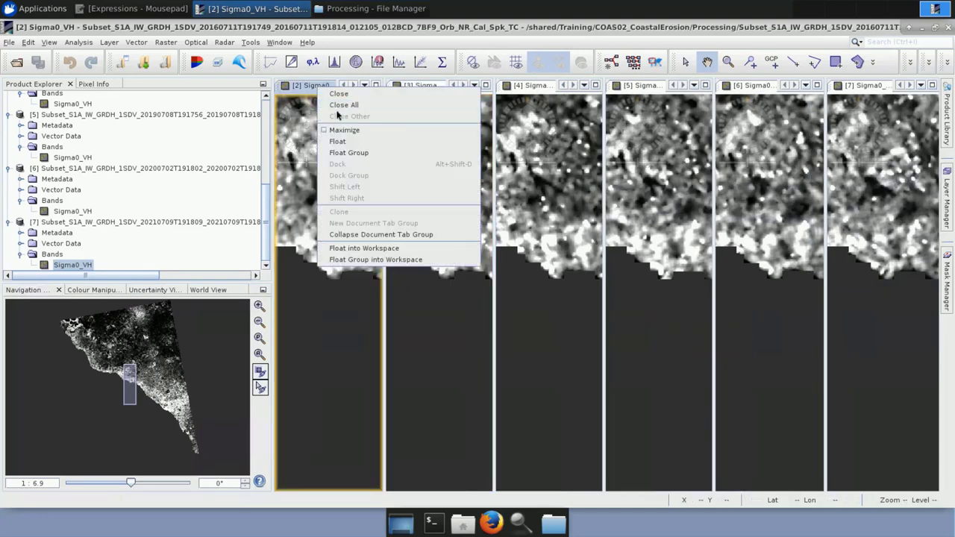
click(338, 94)
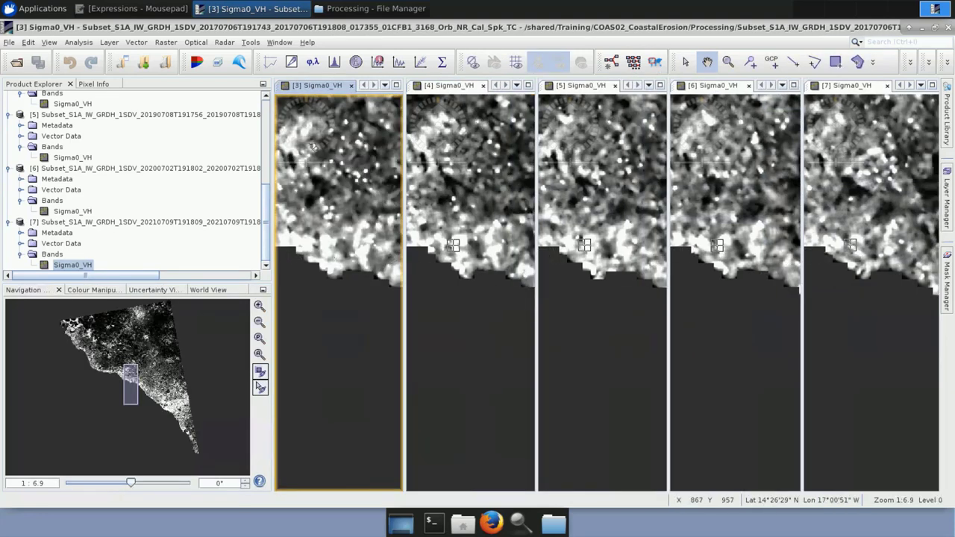
right_click(317, 86)
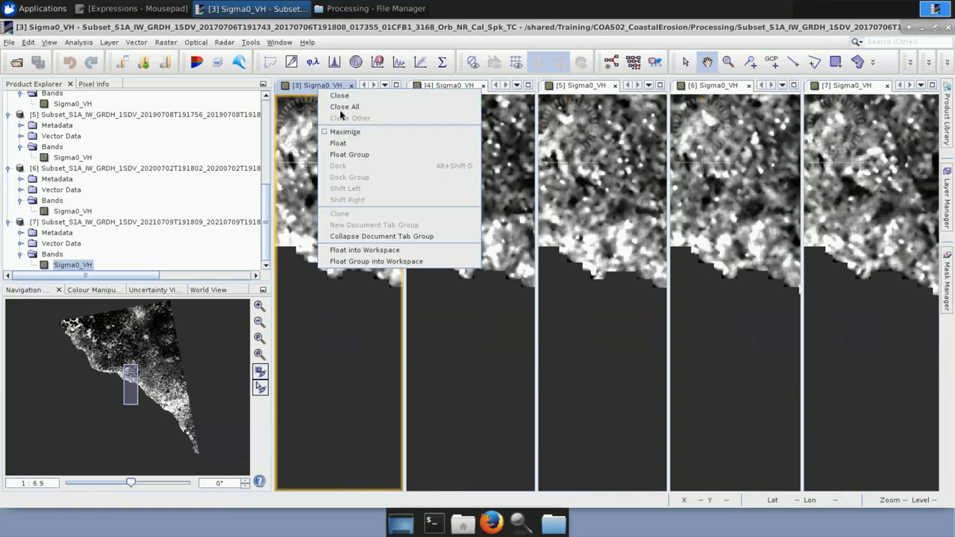
click(345, 96)
right_click(326, 87)
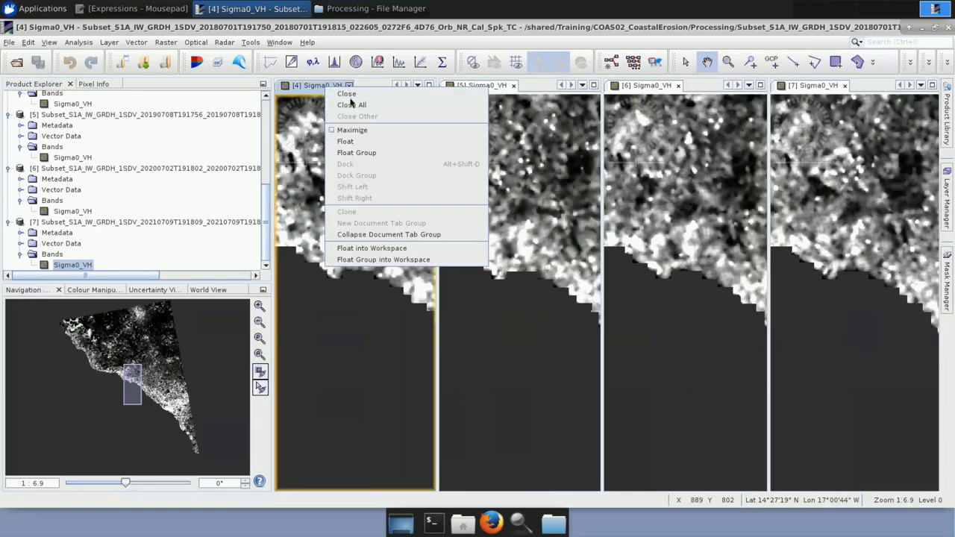
click(347, 94)
click(348, 86)
click(348, 86)
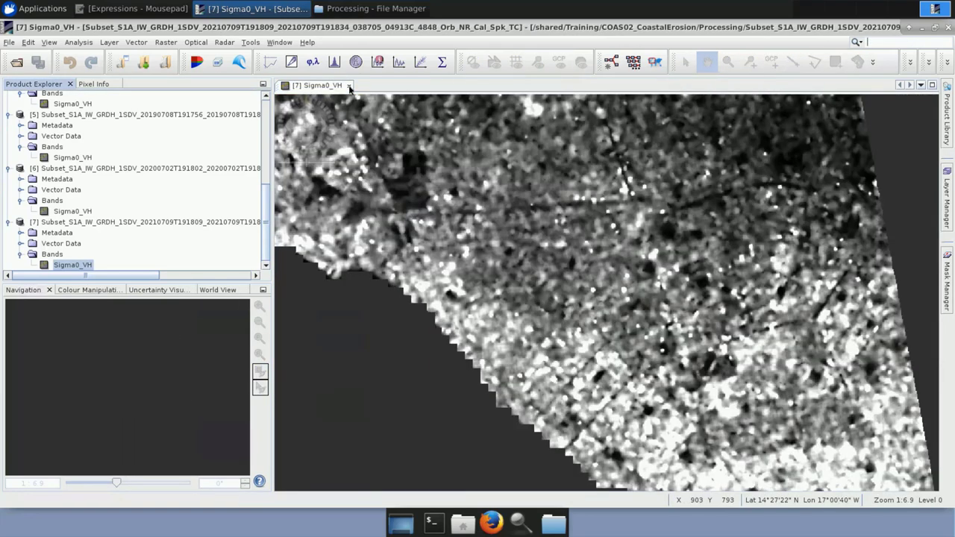
click(349, 86)
drag(266, 202, 265, 99)
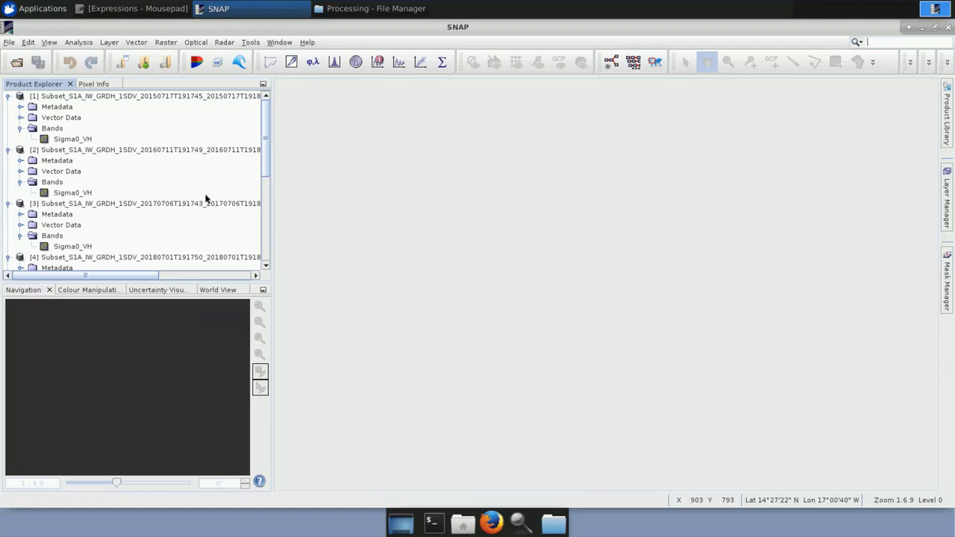
- Open the 2015 Sigma0_VH view and start a non-virtual Band Maths band named mask on product [1]
double_click(67, 142)
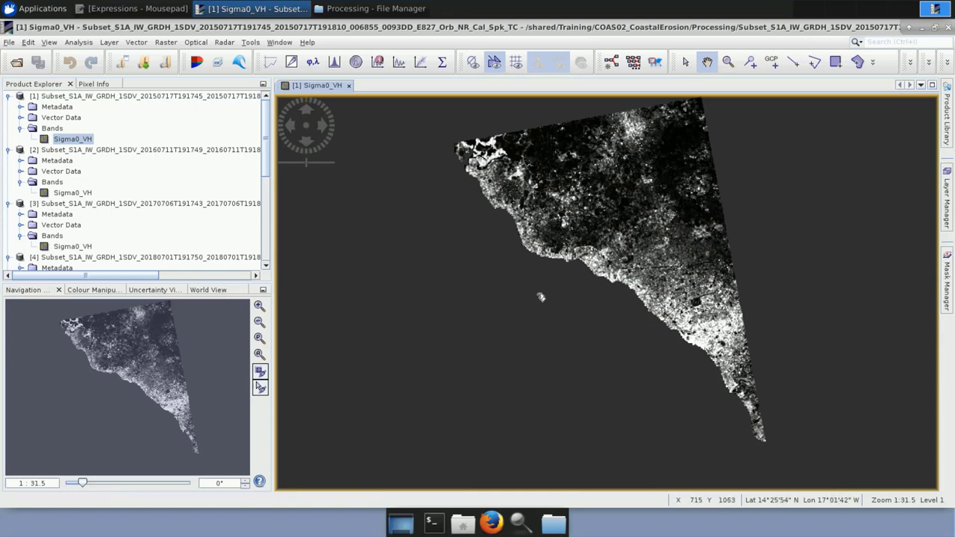
right_click(125, 100)
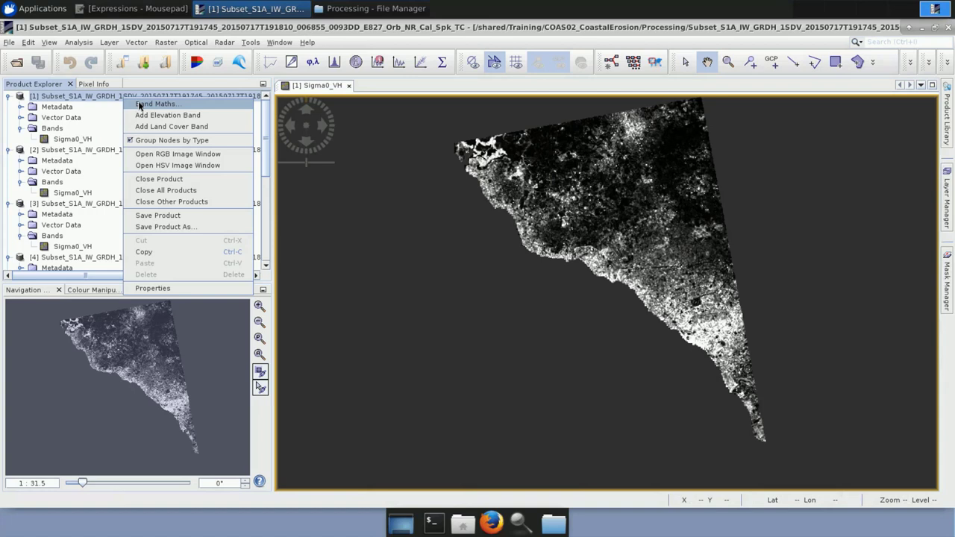
click(138, 105)
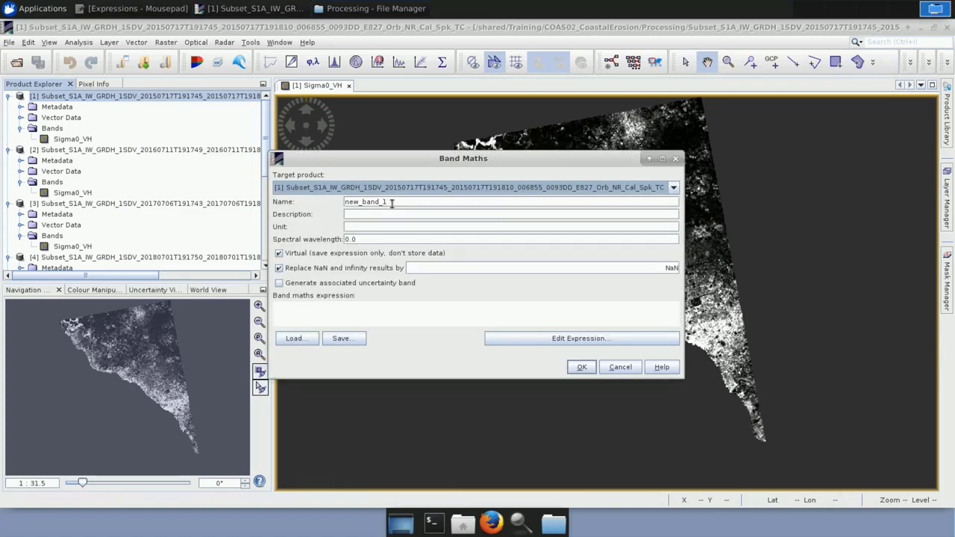
drag(392, 203, 325, 203)
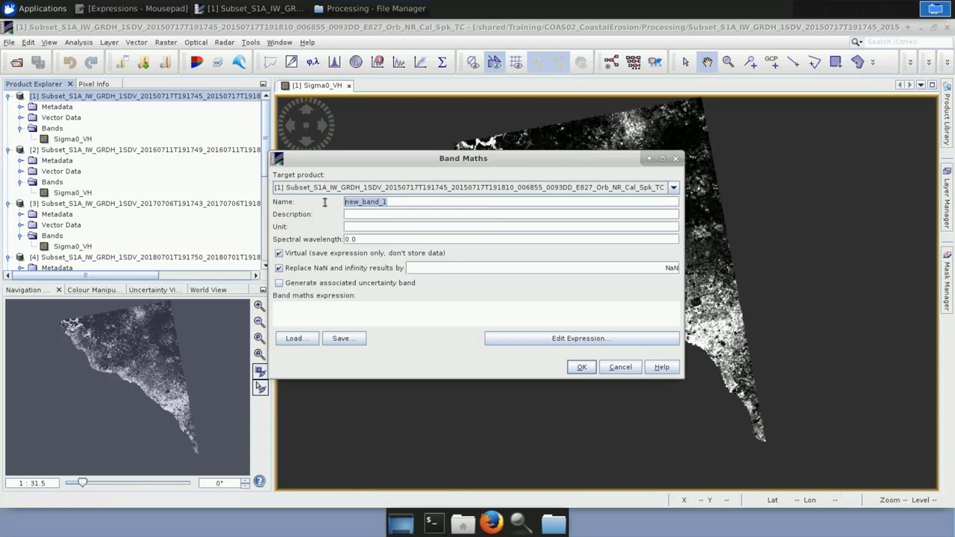
text(mask)
click(281, 255)
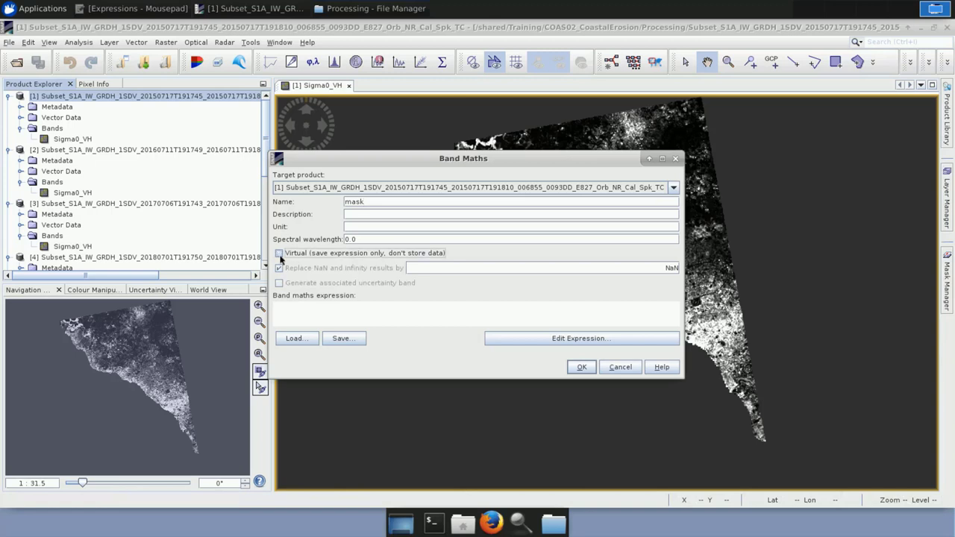
- Enter the expression 'if Sigma0_VH > 0.02 then NaN else Sigma0_VH' and create the band
click(549, 339)
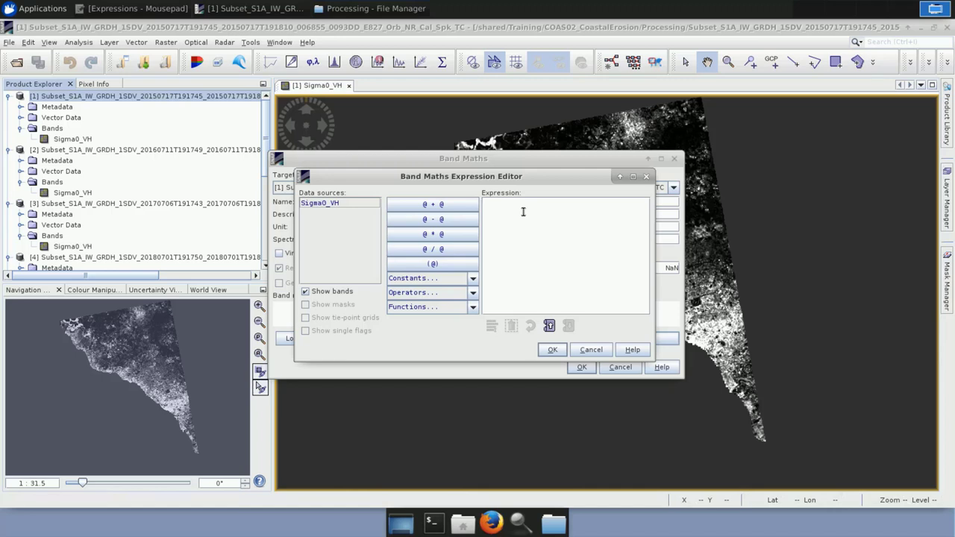
text(if)
click(321, 202)
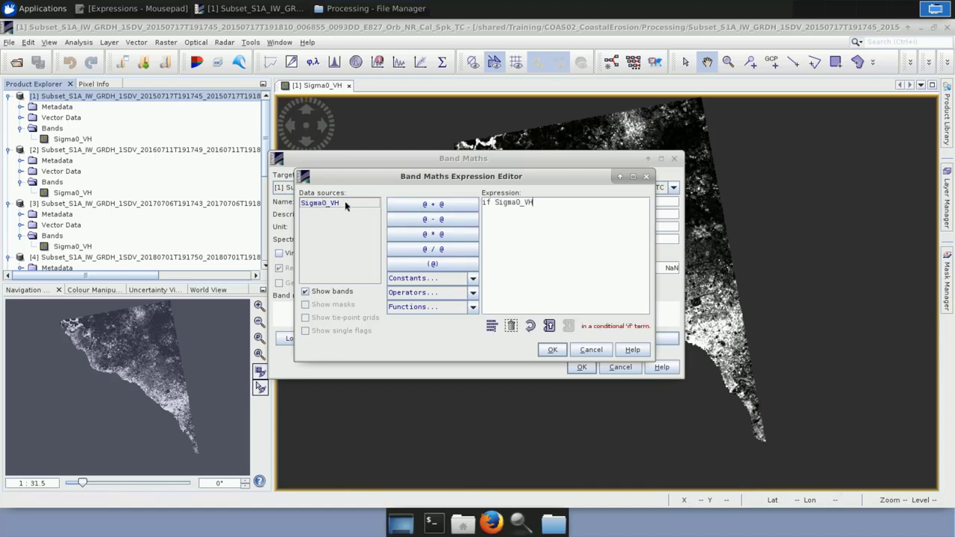
text(> 0.02 then NaN else Sigma0_VH)
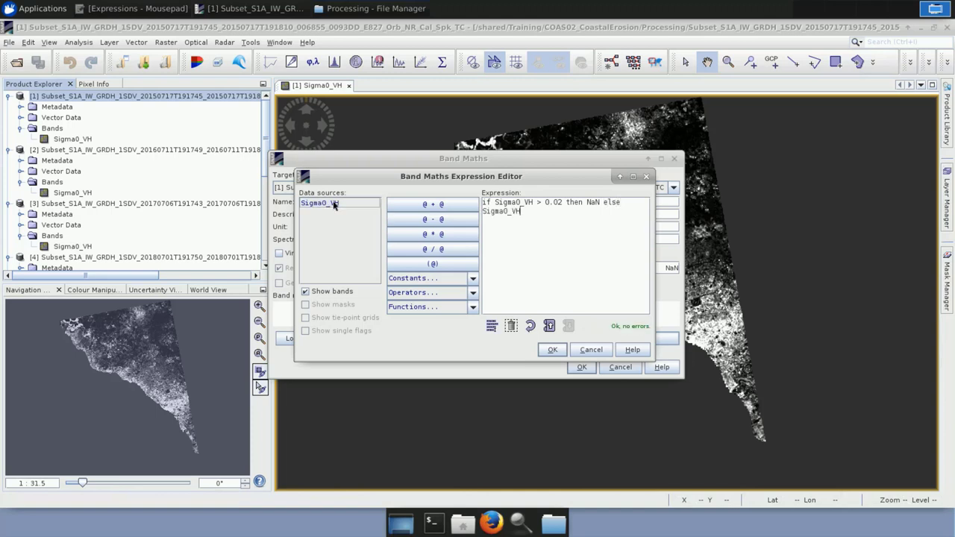
double_click(335, 204)
click(552, 349)
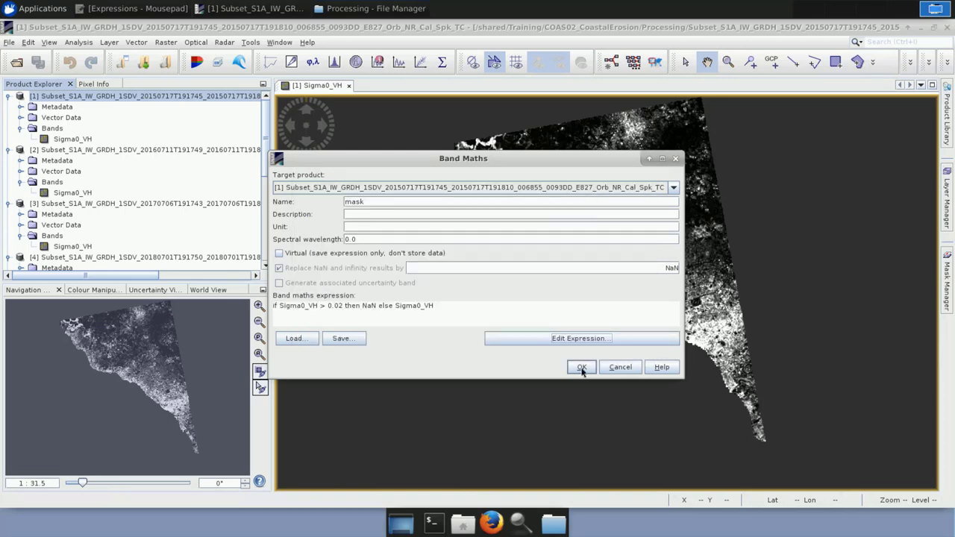
click(581, 368)
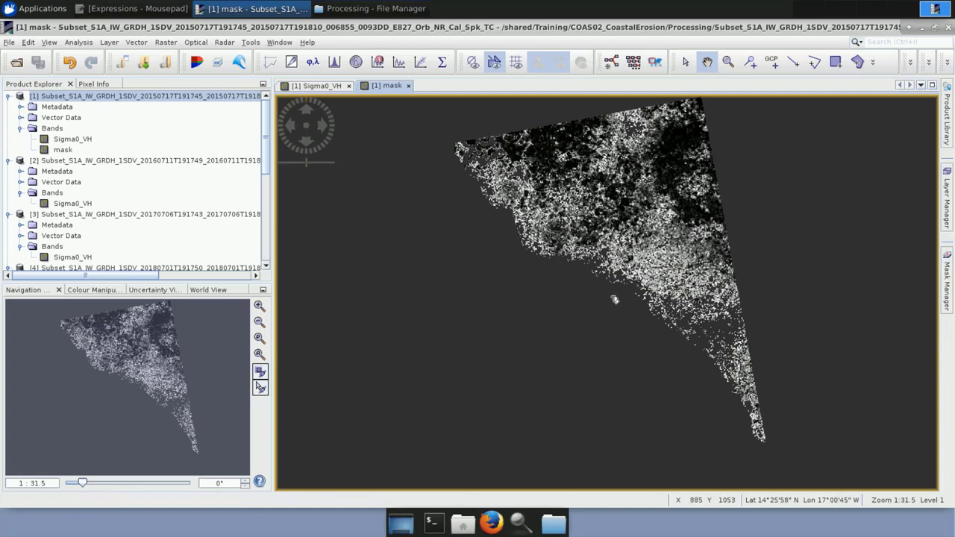
- Tile the 2015 Sigma0_VH and mask views side by side and pan both toward the coastline
click(277, 43)
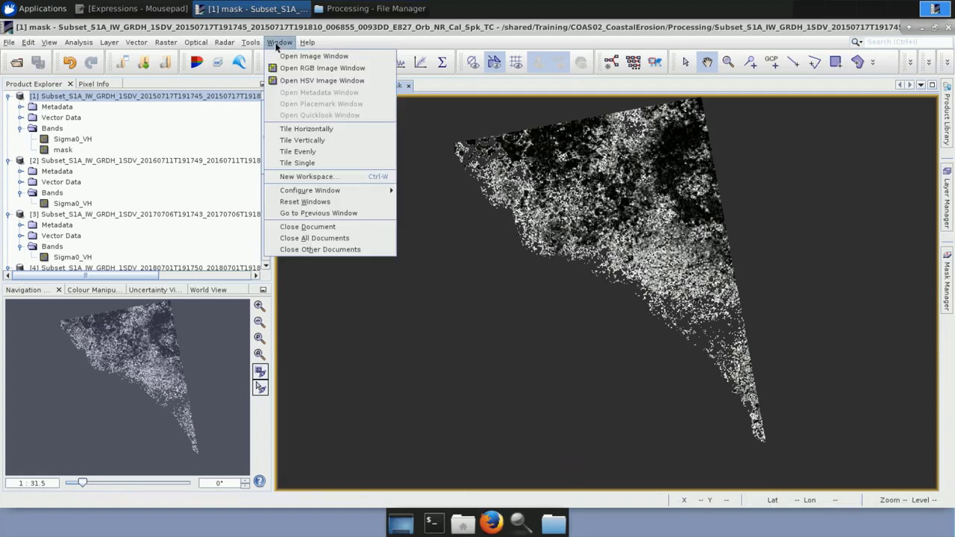
click(306, 128)
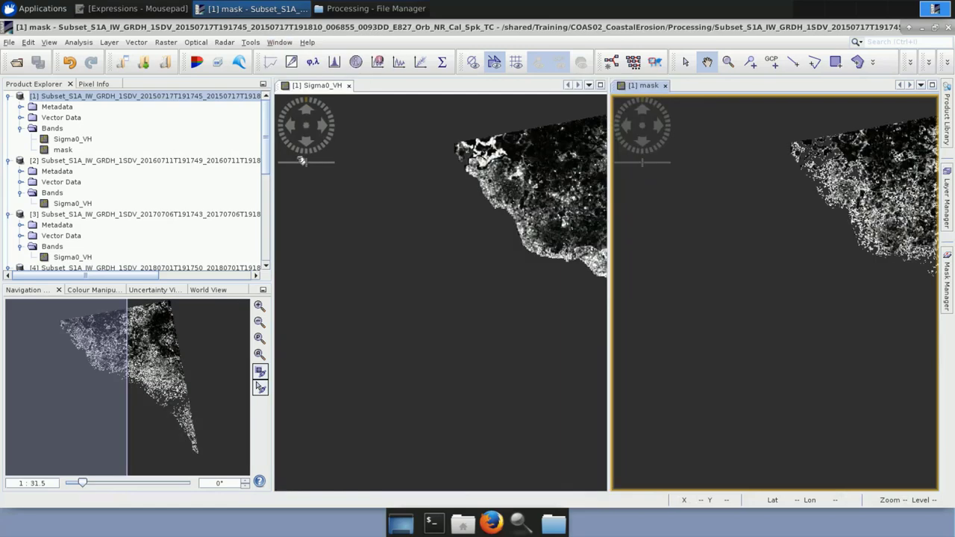
click(440, 271)
drag(441, 270, 281, 285)
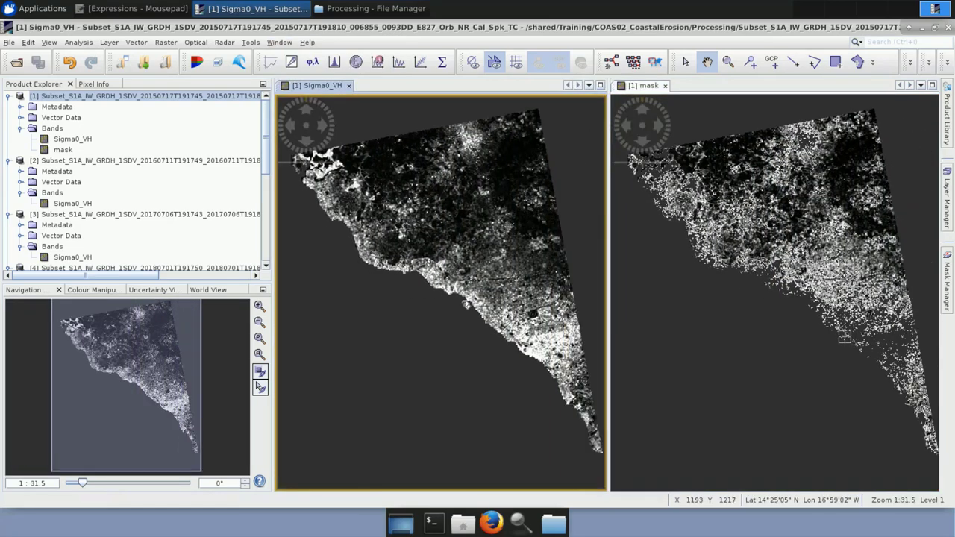
scroll(447, 283, up, 1)
scroll(387, 254, up, 1)
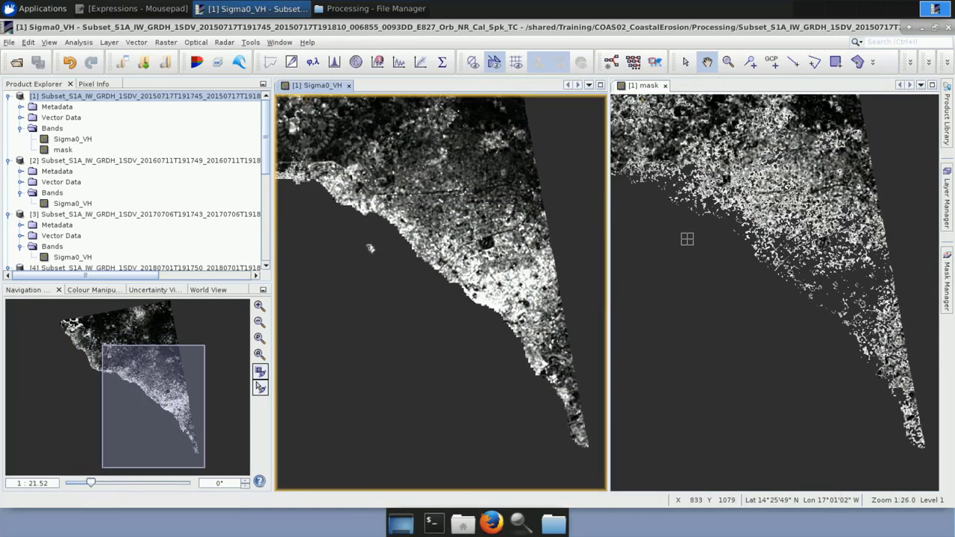
drag(366, 228, 468, 271)
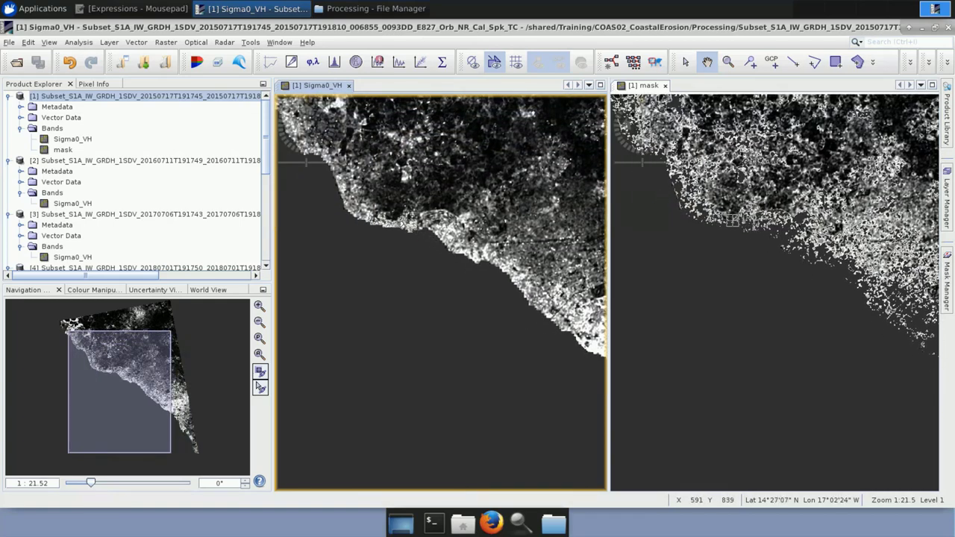
- Zoom the synced views in on the coast to compare Sigma0_VH against the mask
scroll(400, 225, up, 1)
scroll(386, 203, up, 1)
scroll(443, 267, up, 2)
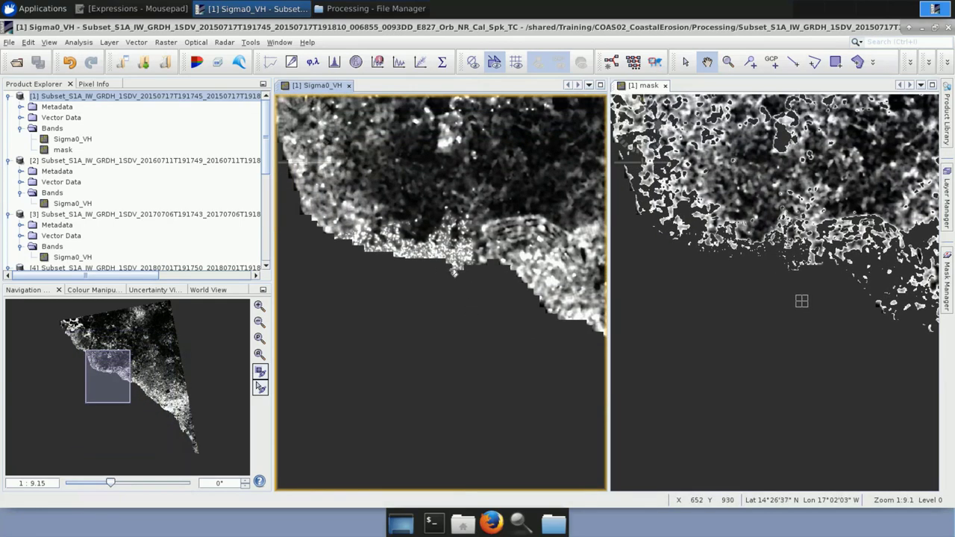
scroll(447, 271, up, 3)
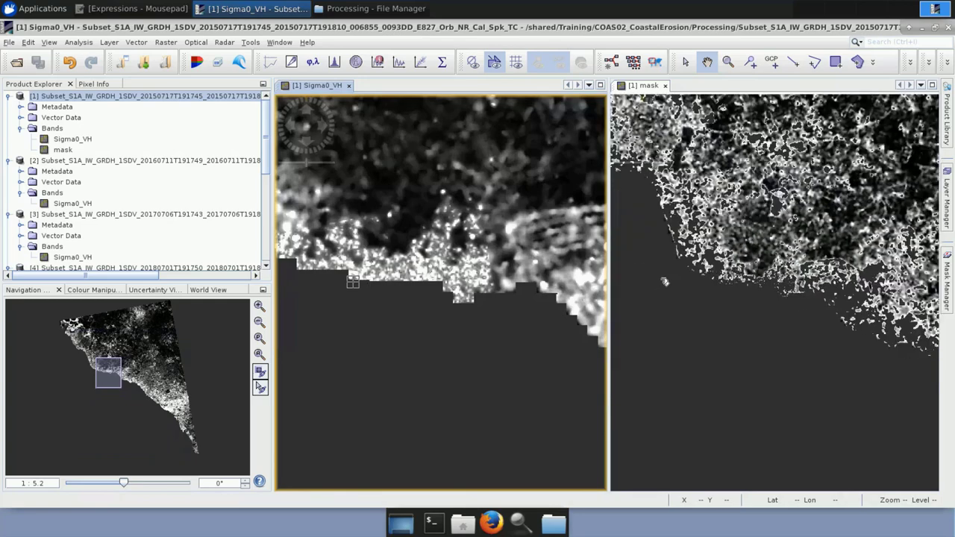
scroll(664, 281, down, 4)
scroll(664, 281, down, 2)
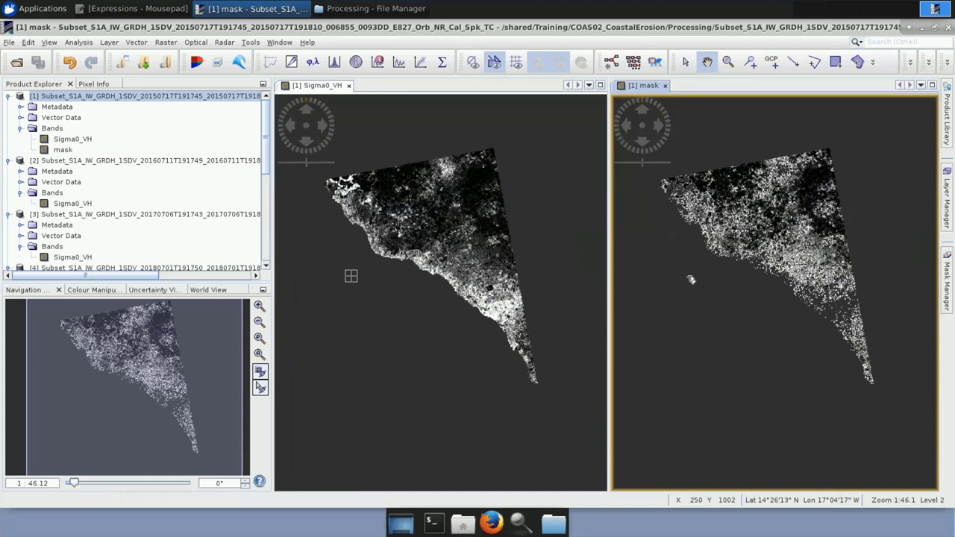
scroll(691, 281, up, 1)
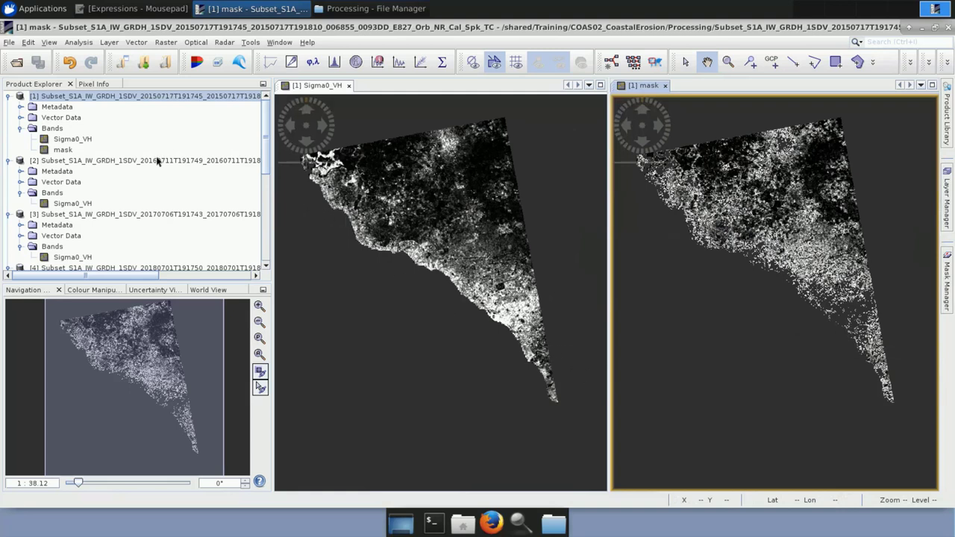
- Close the Sigma0_VH view and start a Band Maths band named mask on product [2]
click(349, 86)
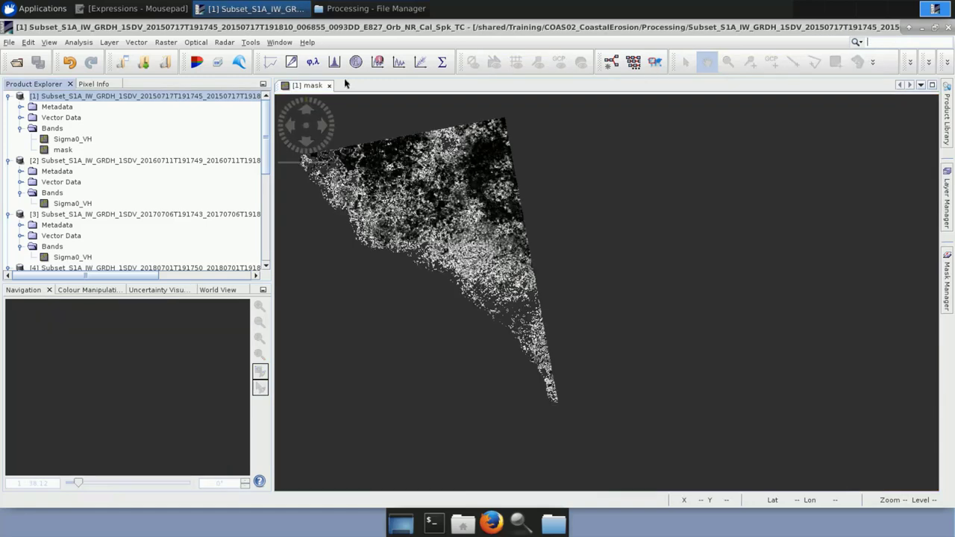
right_click(61, 161)
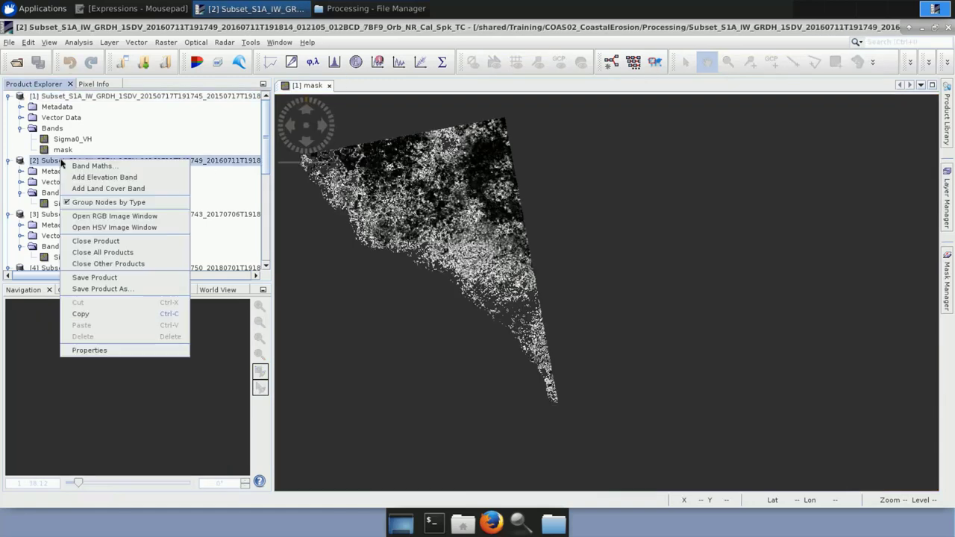
click(93, 167)
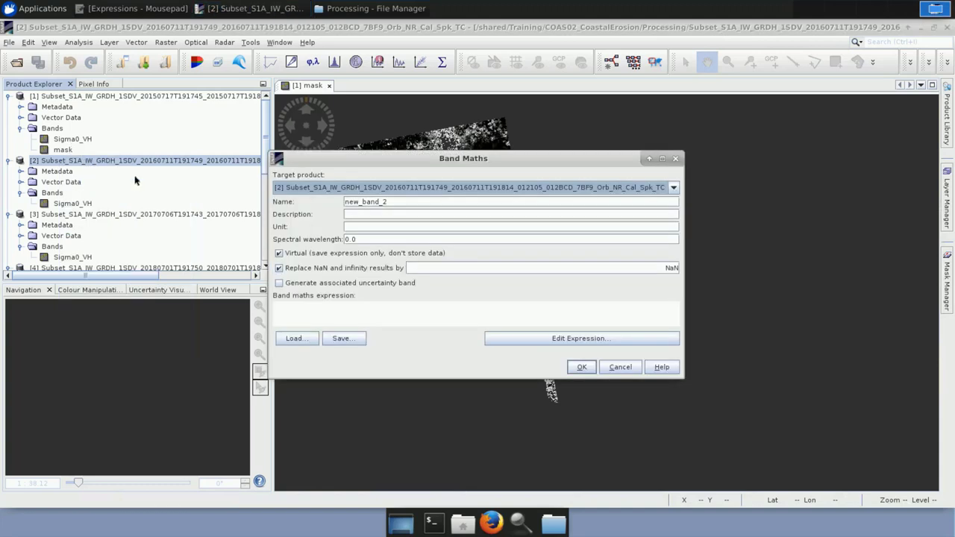
drag(394, 202, 326, 192)
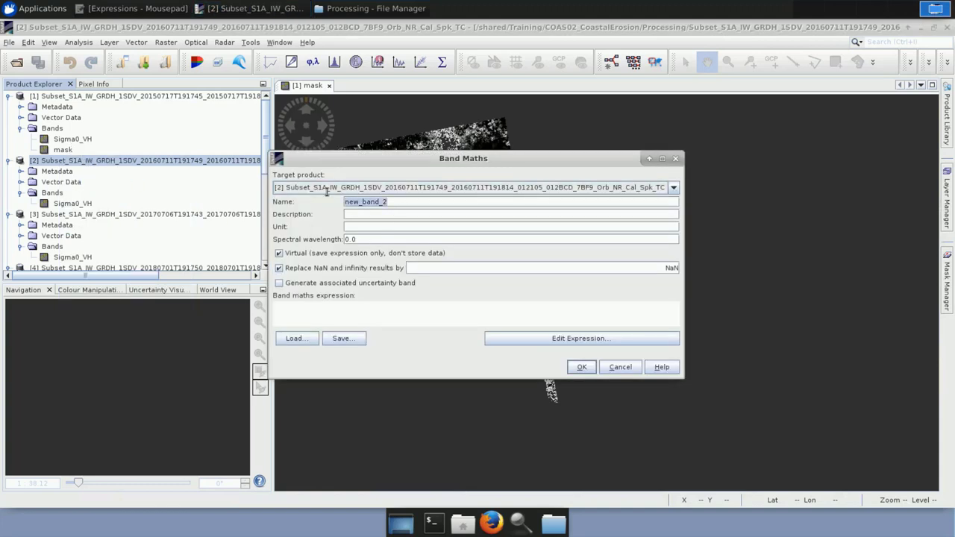
text(mask)
click(284, 257)
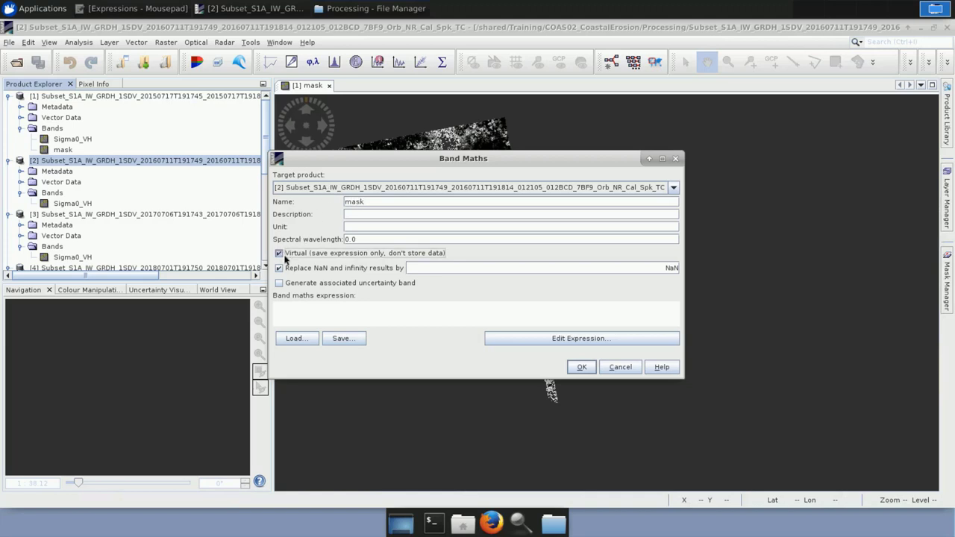
- Enter 'if $2.Sigma0_VH > 0.02 then NaN else $2.Sigma0_VH' and create the mask band
click(567, 338)
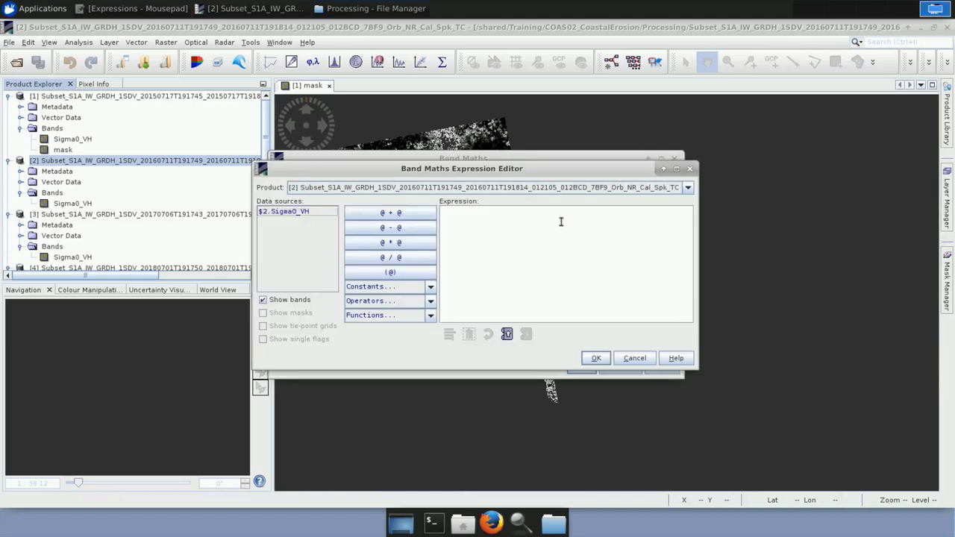
text(if)
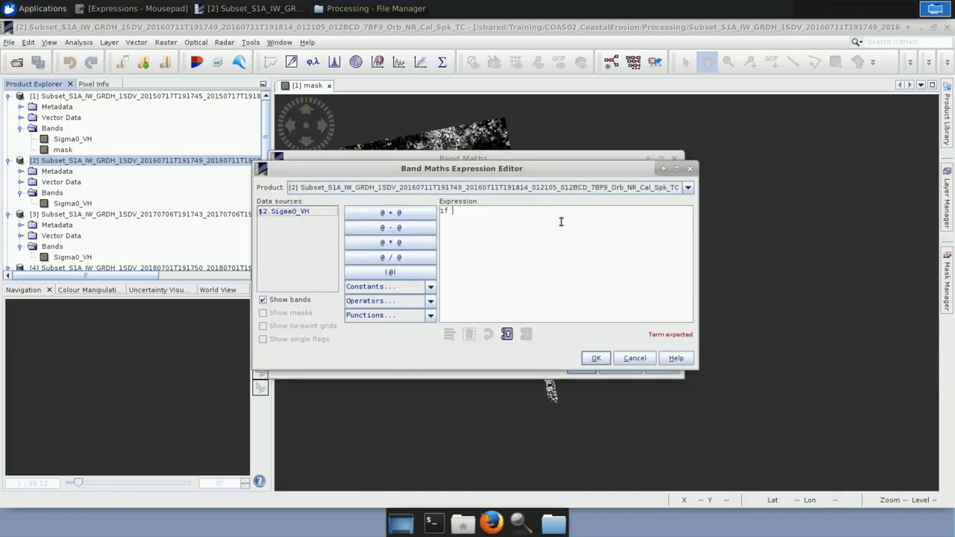
double_click(289, 211)
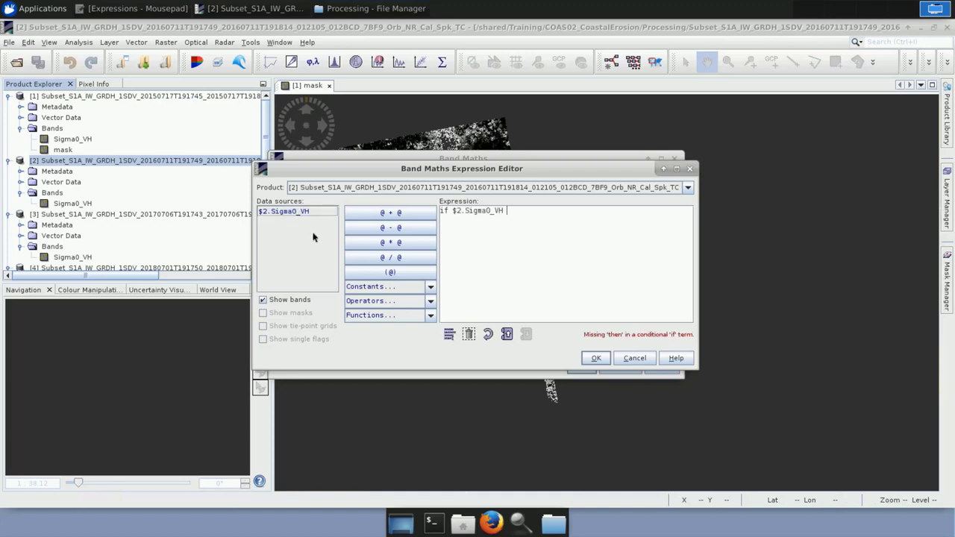
text(> 0.02 then )
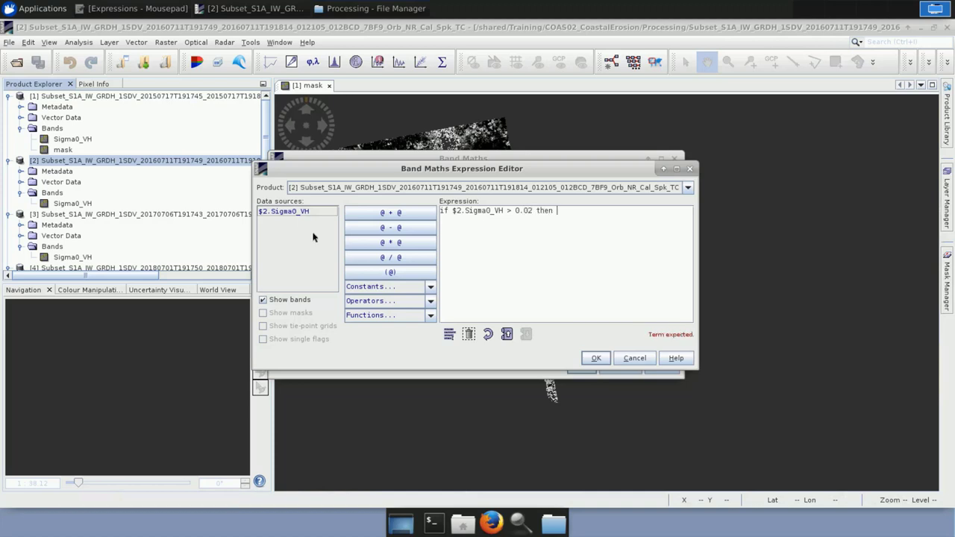
text(NaN)
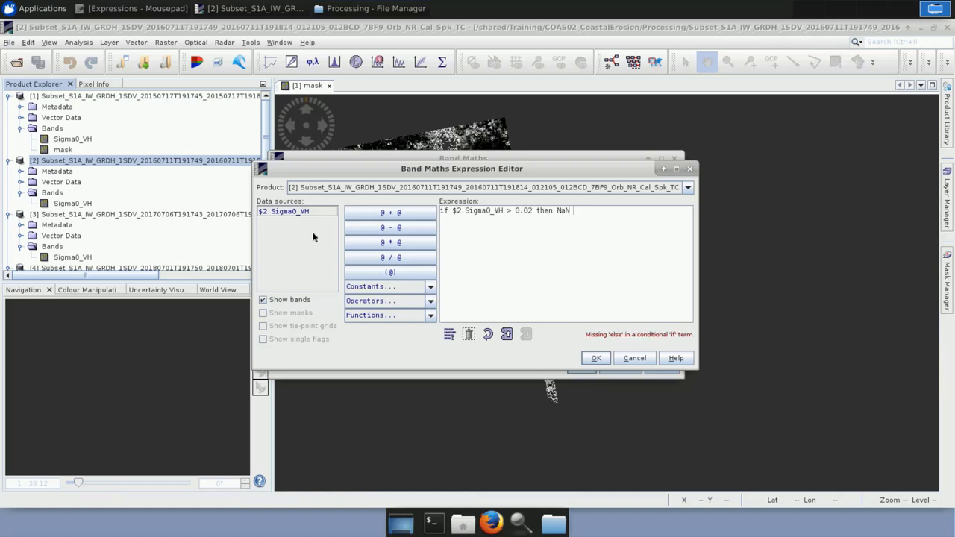
text( else)
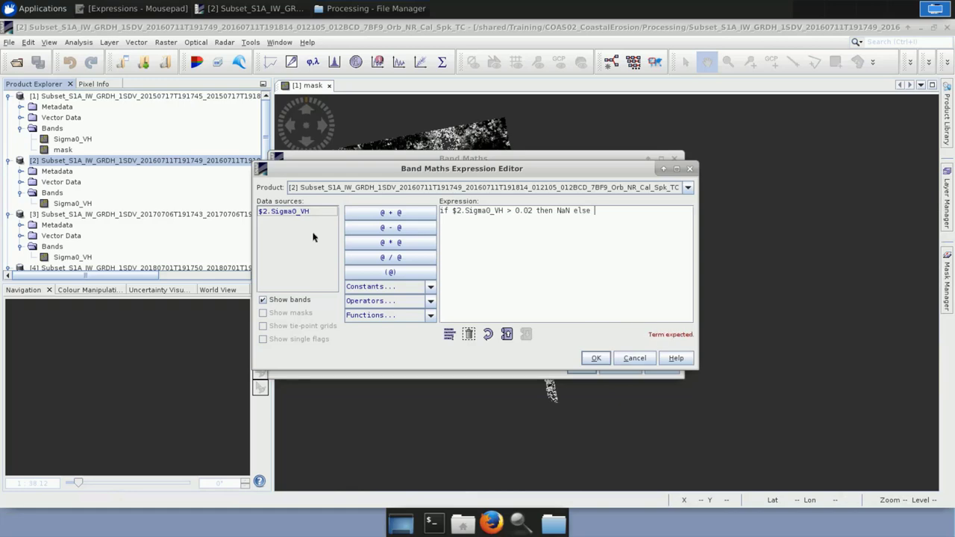
double_click(292, 213)
click(596, 359)
click(582, 369)
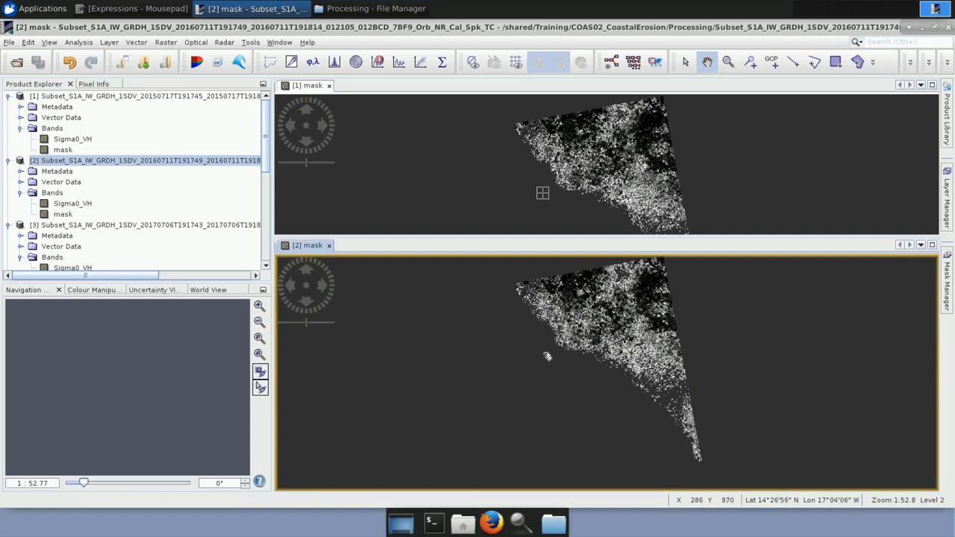
- Switch to Tile Single and move the [1] mask tab in front of [2] mask
click(279, 41)
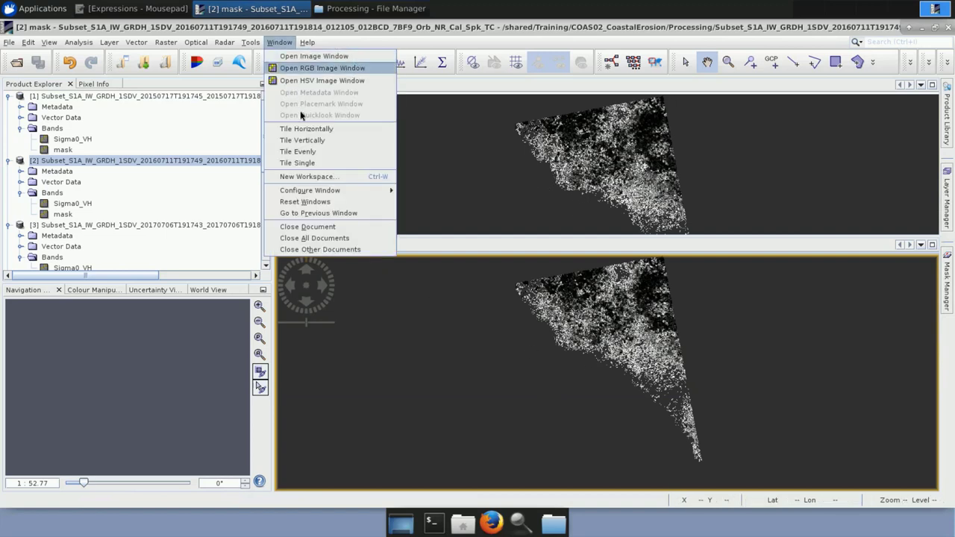
click(311, 164)
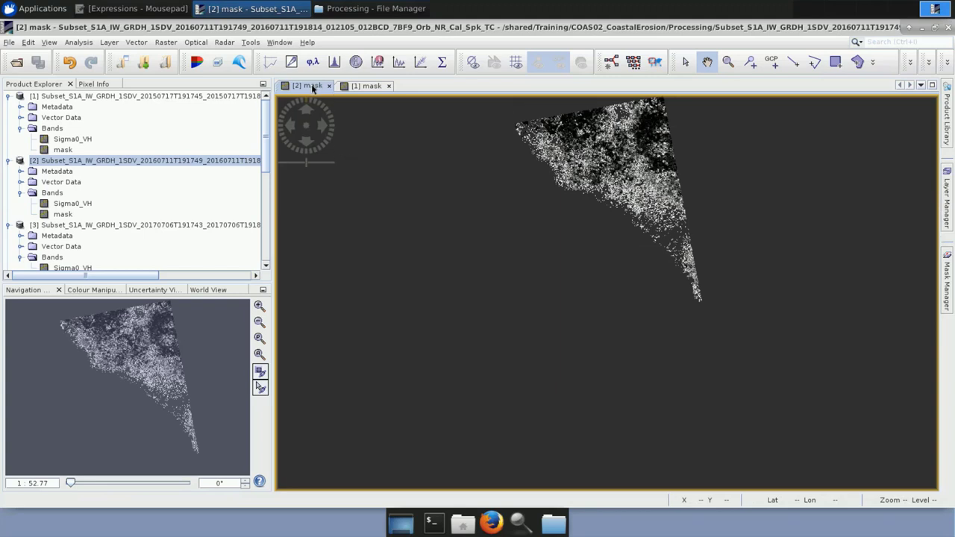
drag(312, 88, 383, 90)
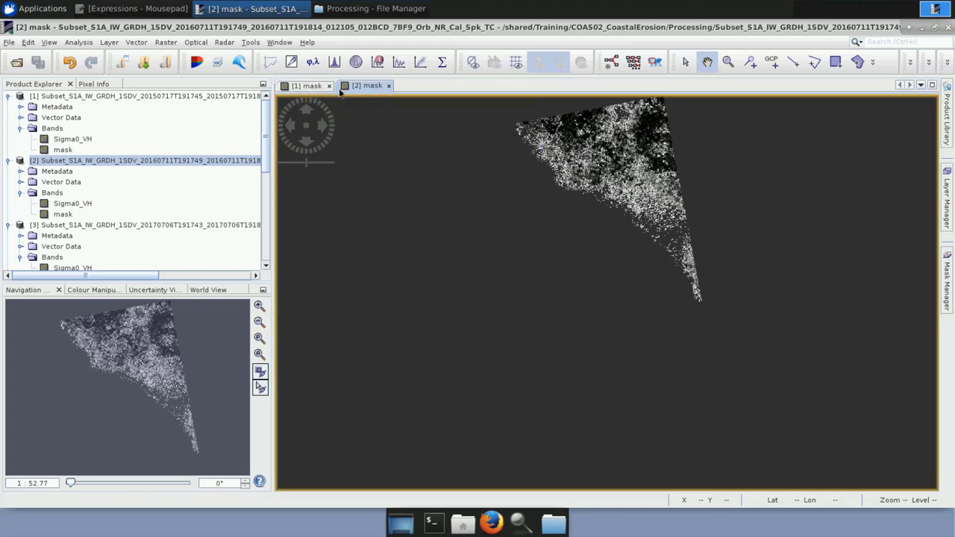
- Start a Band Maths band named 'mask' on the 2017 product [3], stored rather than virtual
right_click(64, 226)
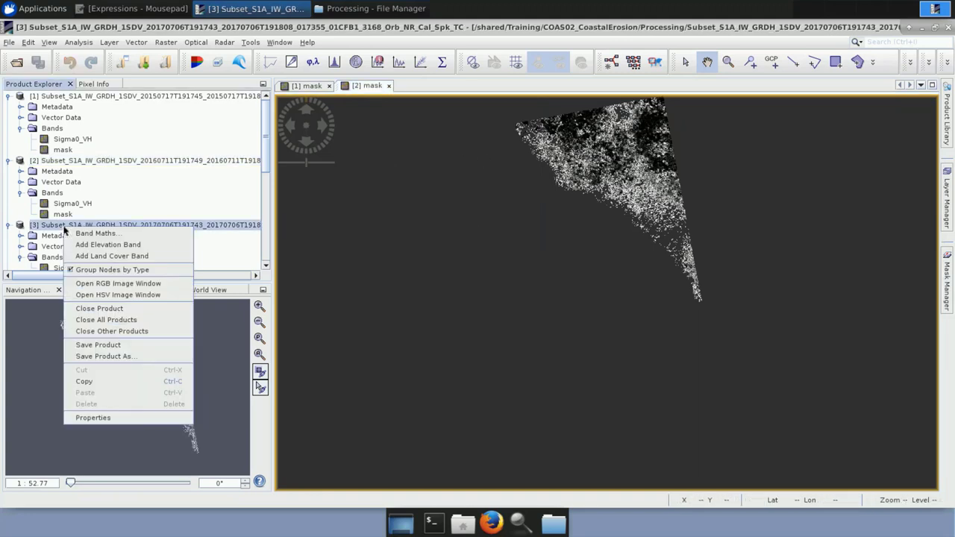
click(77, 233)
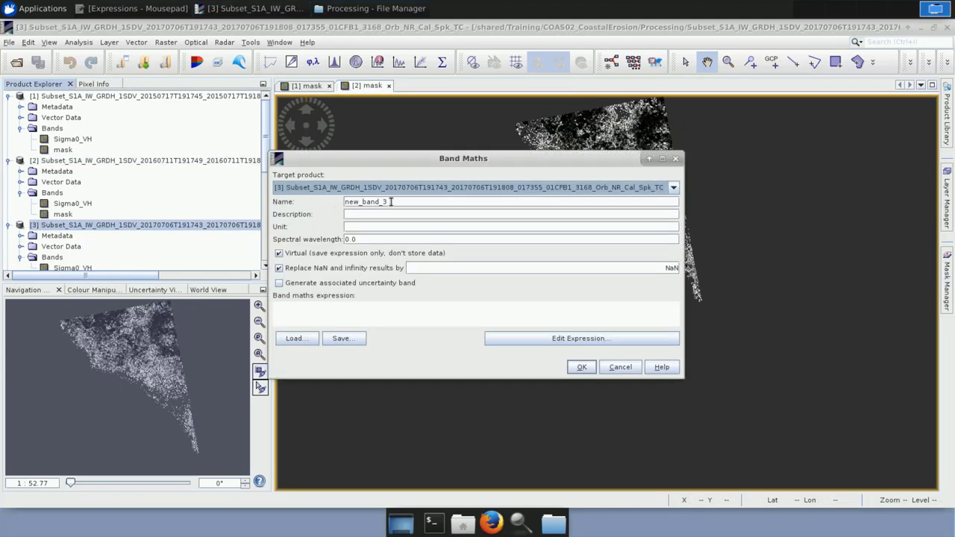
drag(391, 201, 320, 201)
text(mas)
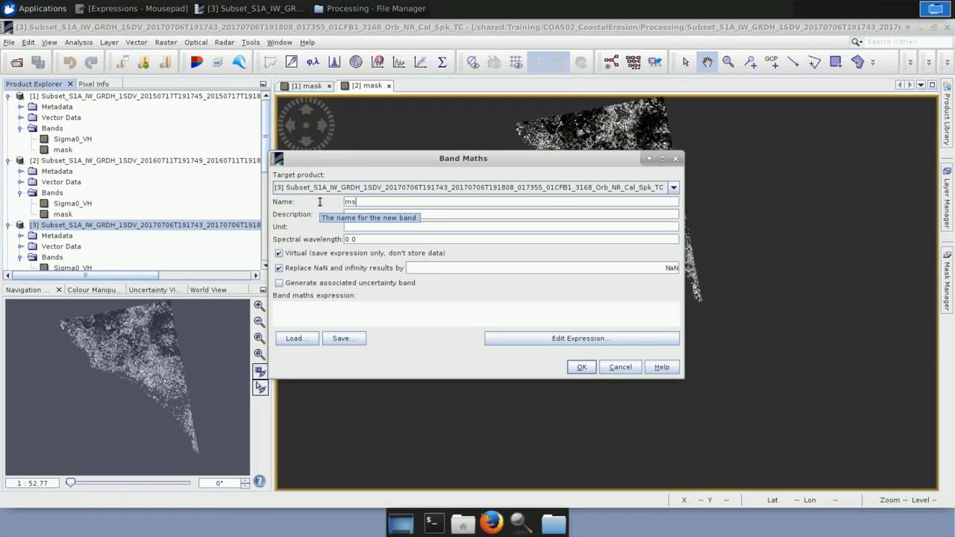
text(k)
click(279, 253)
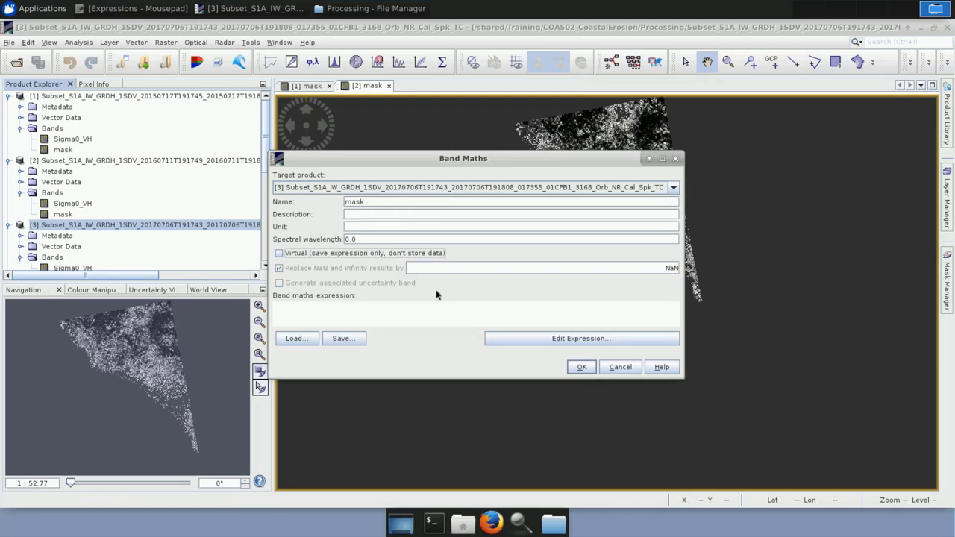
- Enter 'if $3.Sigma0_VH > 0.02 then NaN else $3.Sigma0_VH' and create the mask band
click(535, 338)
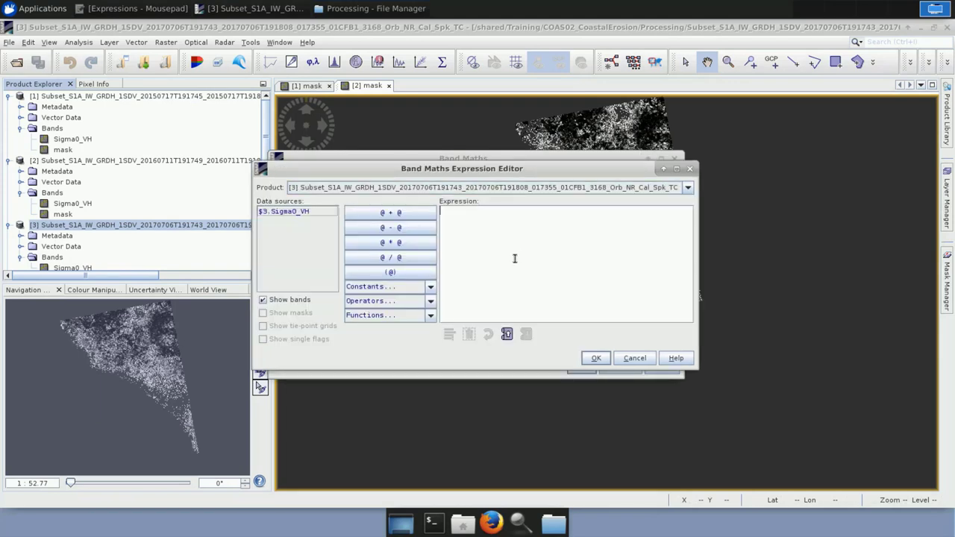
text(if)
click(291, 211)
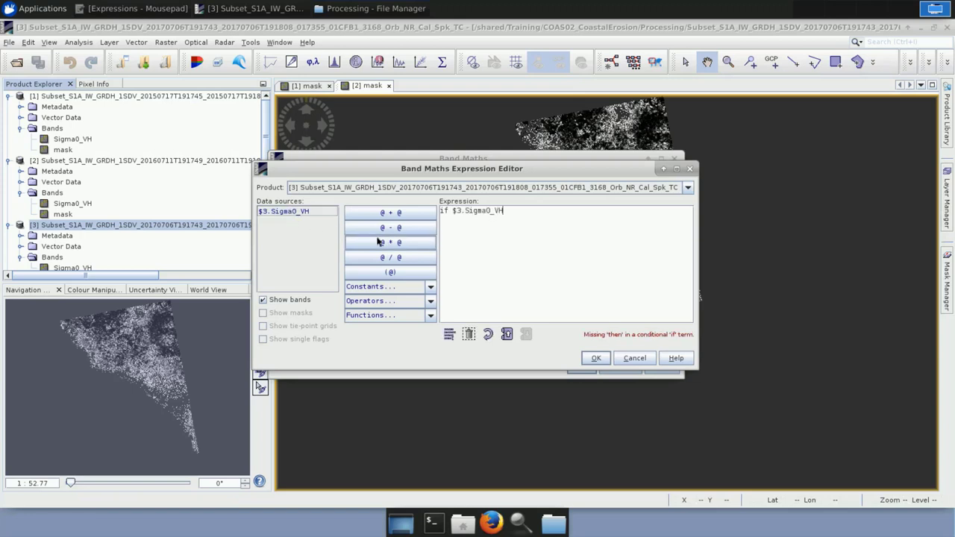
text(> 0.02 then)
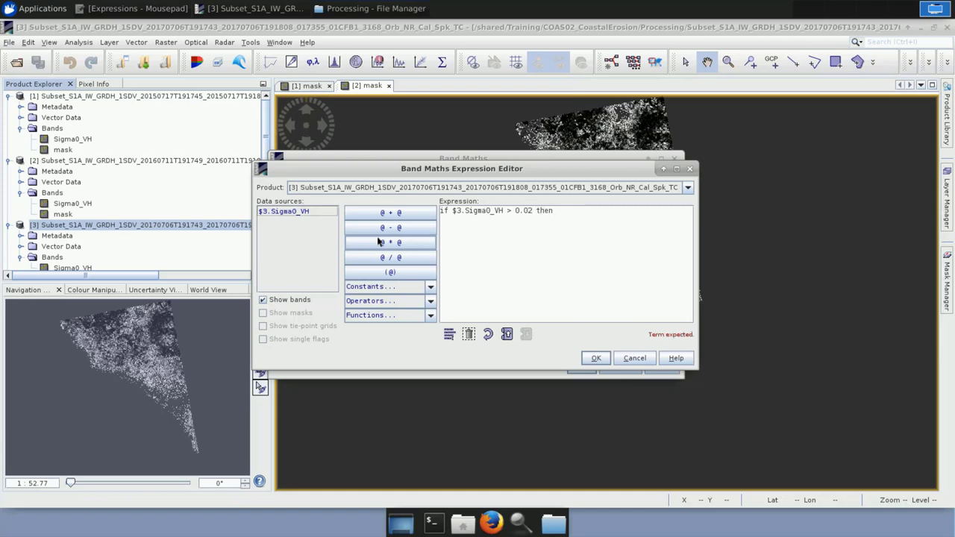
text( NaN else)
click(306, 211)
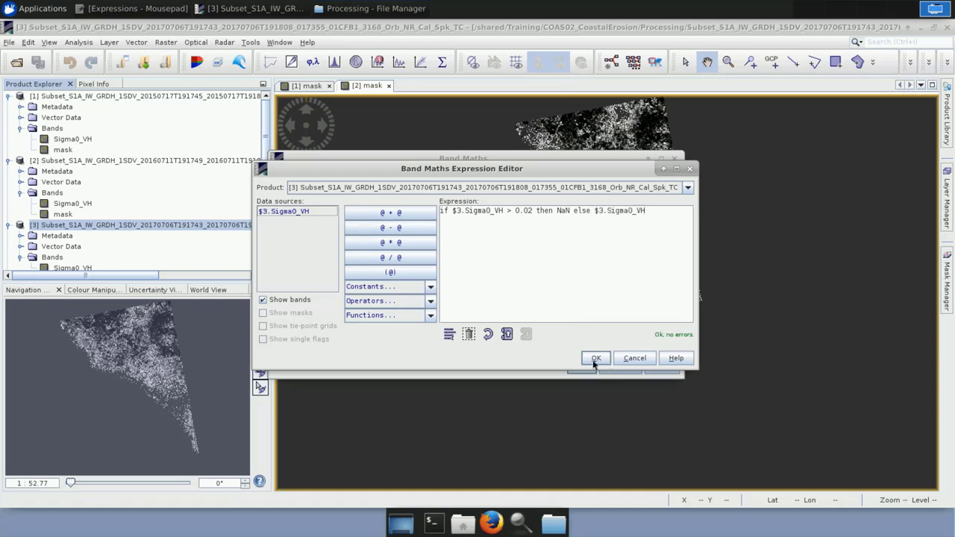
click(594, 359)
click(587, 367)
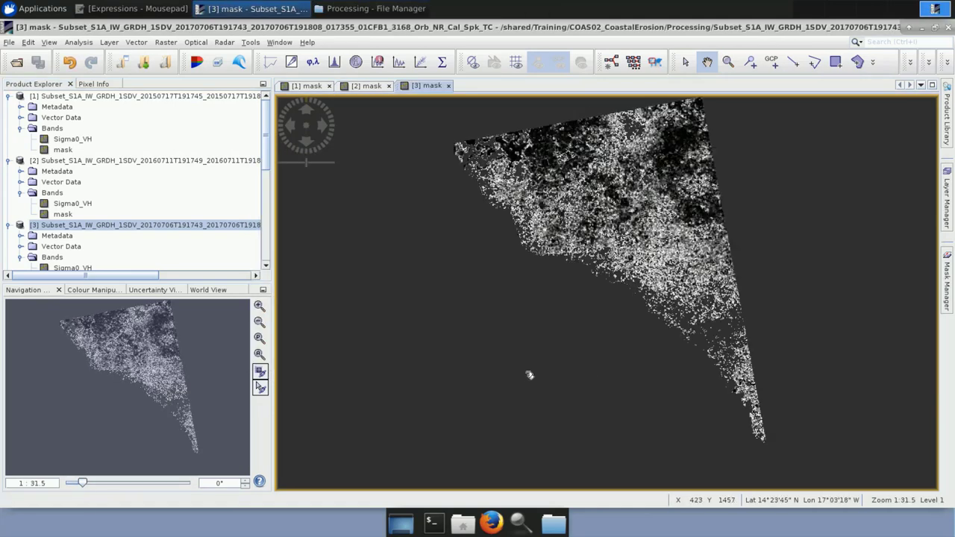
scroll(128, 210, down, 4)
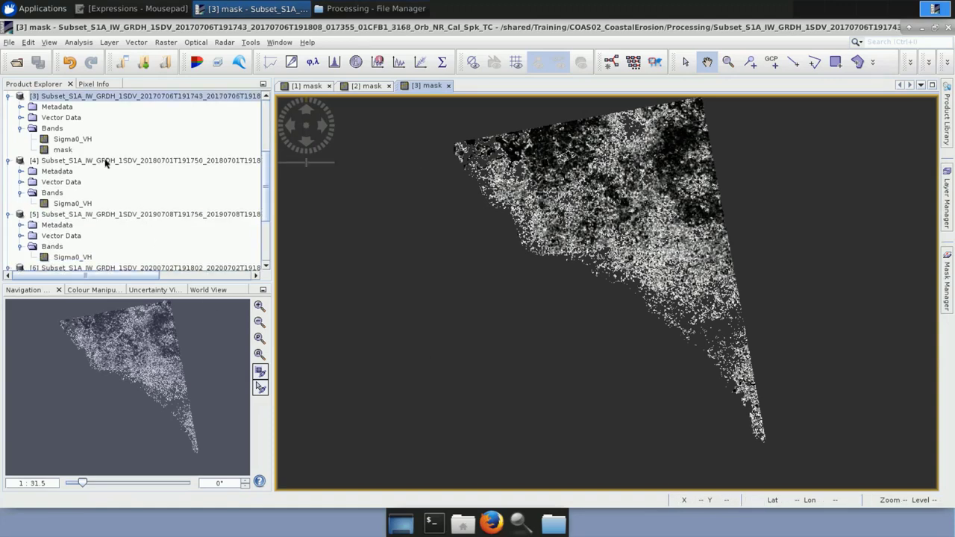
- Start a Band Maths band named 'mask' on the 2018 product [4], with Virtual unticked
right_click(105, 161)
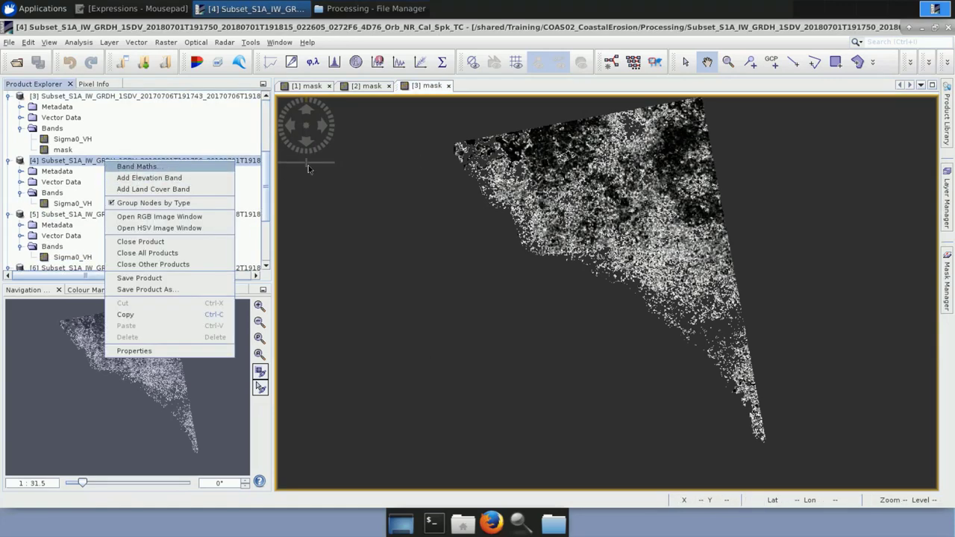
key(Return)
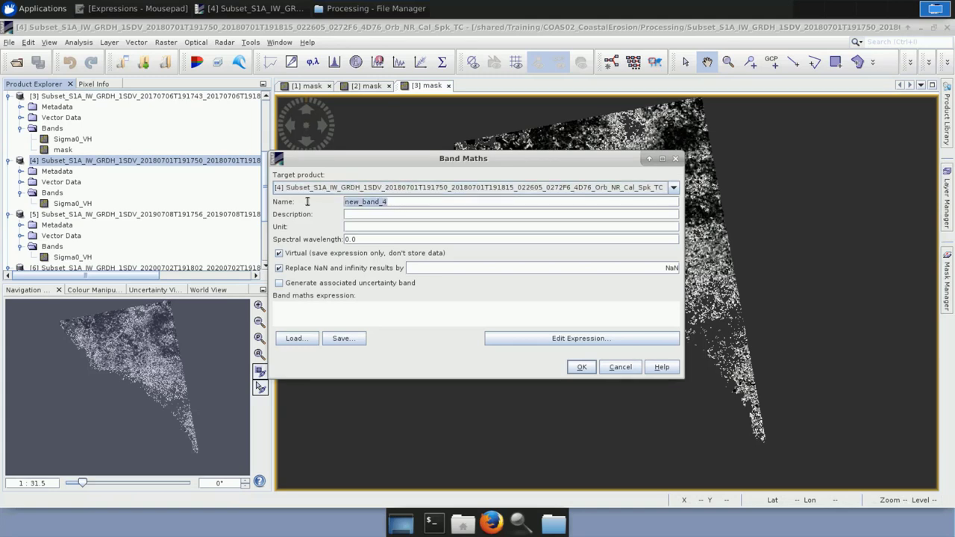
text(mask)
click(282, 253)
- Enter 'if $4.Sigma0_VH > 0.02 then NaN else $4.Sigma0_VH' and create the mask band
click(545, 339)
click(552, 269)
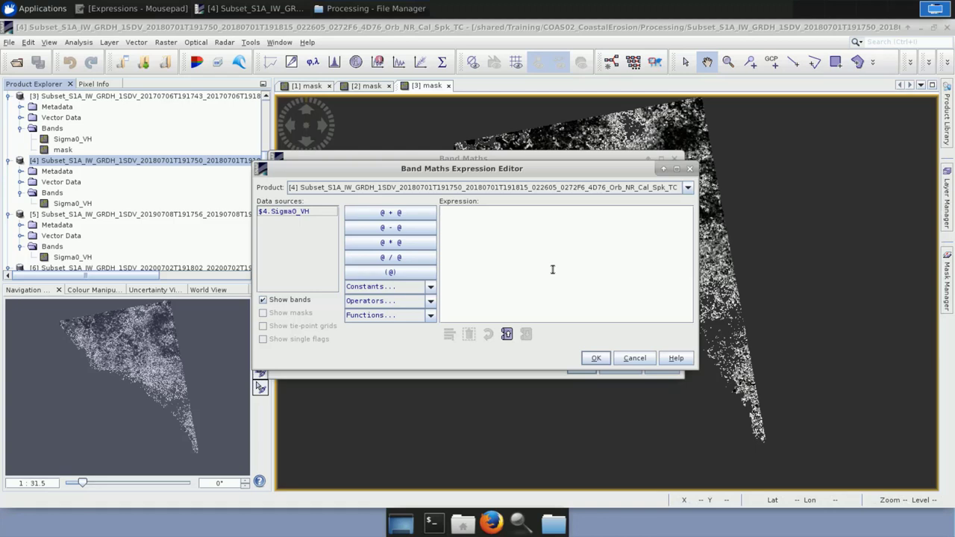
text(if)
double_click(321, 214)
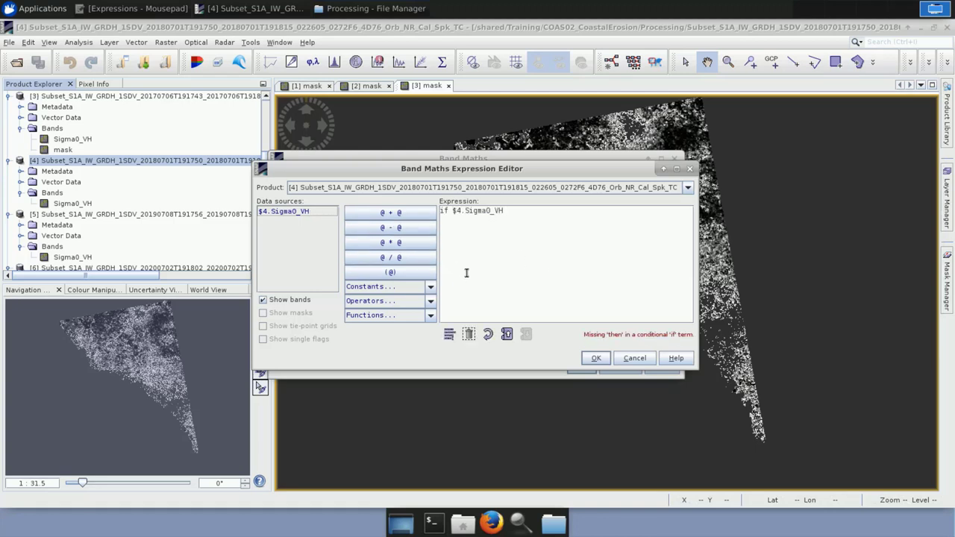
text(>)
text( 0)
text(.02 tehn)
text(hen)
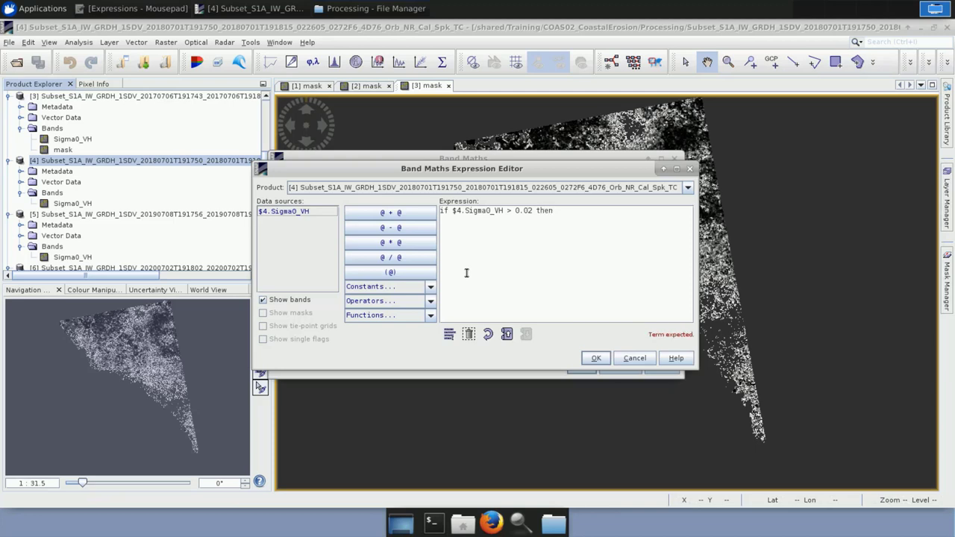
text( NaN)
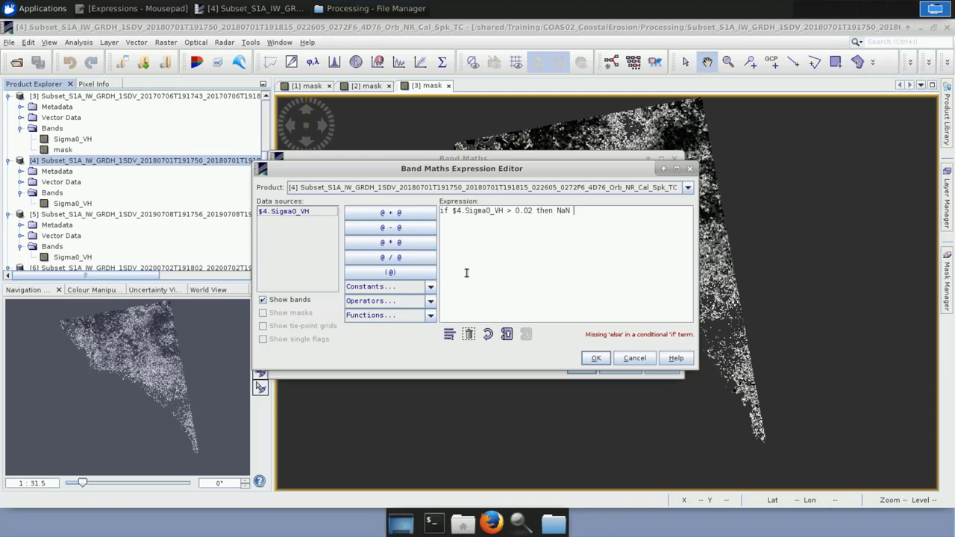
text( else)
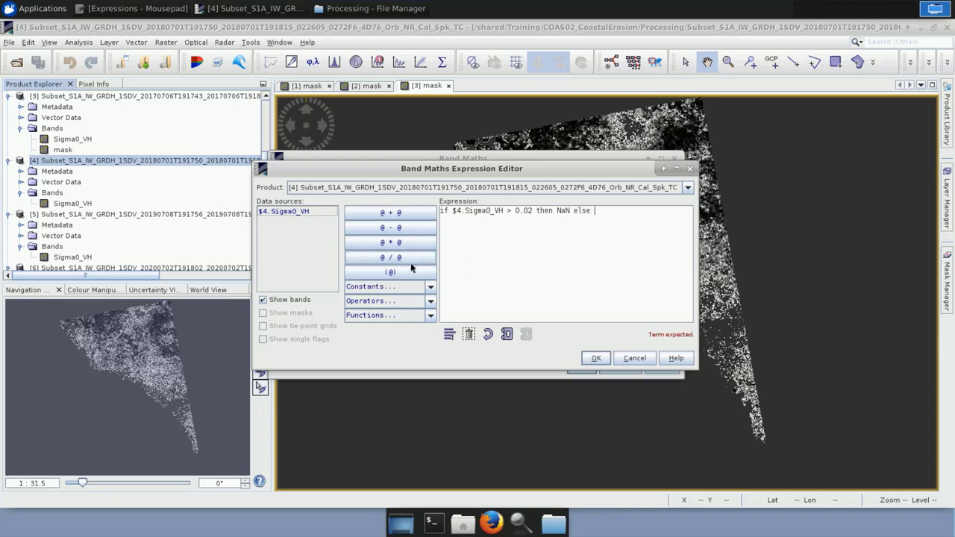
click(305, 211)
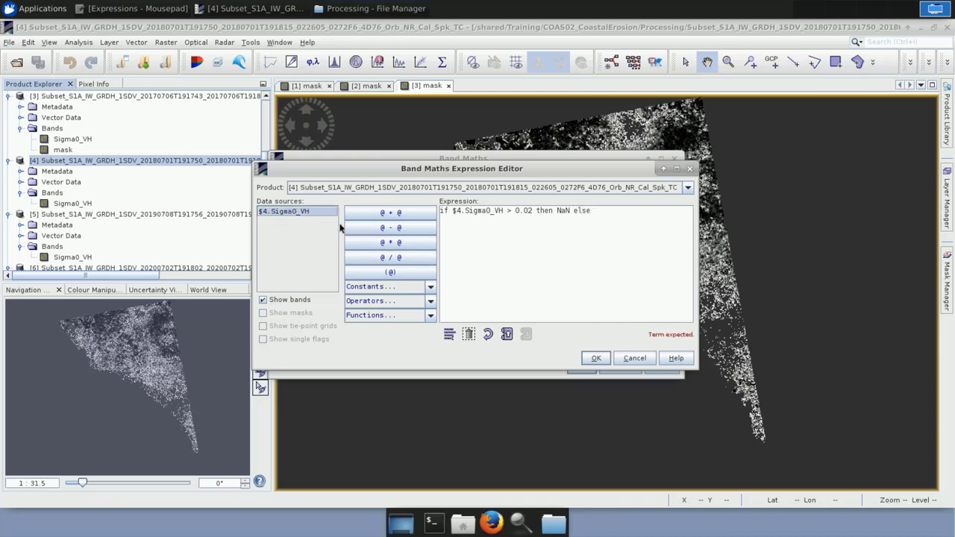
click(596, 358)
click(581, 367)
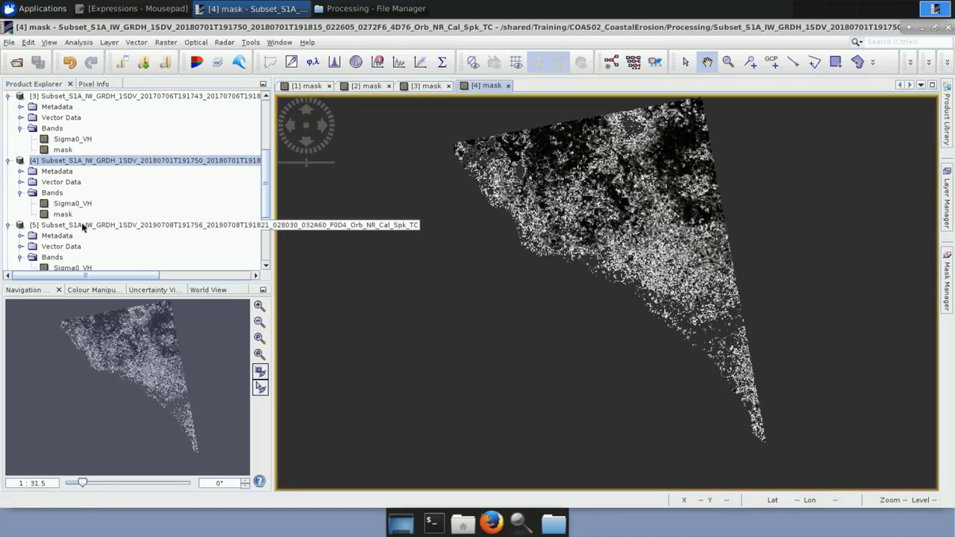
- Start a Band Maths band named 'mask' on the 2019 product [5], with Virtual unticked
right_click(82, 226)
click(93, 231)
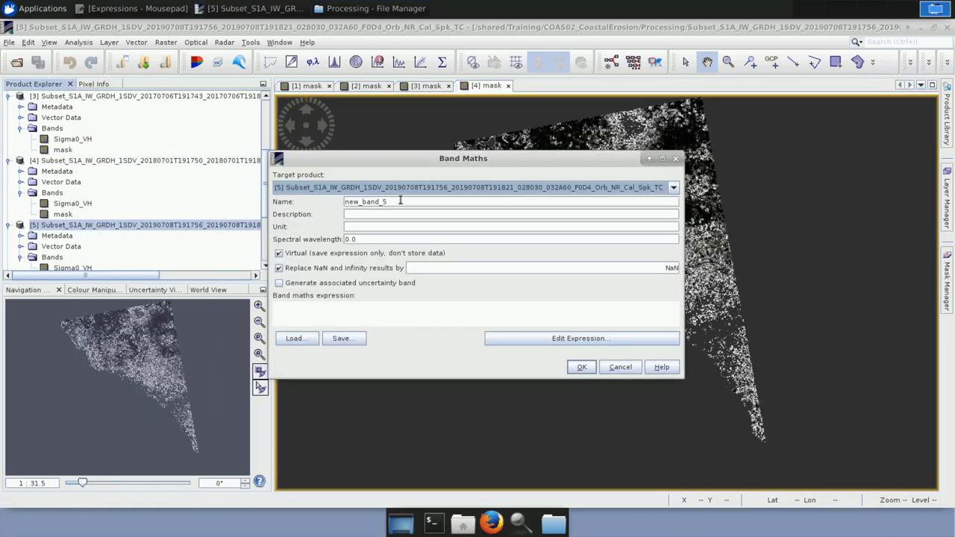
drag(401, 199, 312, 192)
text(mask)
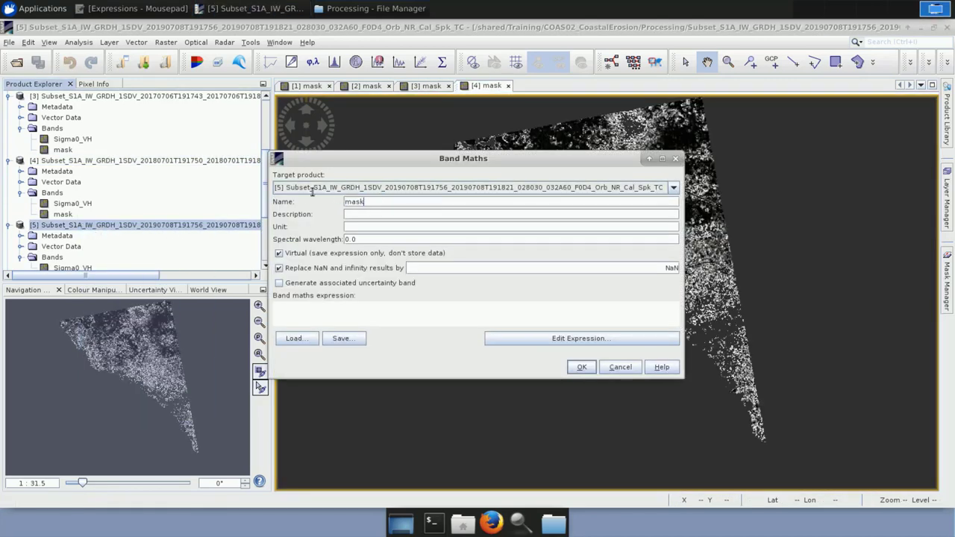
click(279, 253)
- Write and correct 'if $5.Sigma0_VH > 0.02 then NaN else $5.Sigma0_VH', then create the band
click(535, 337)
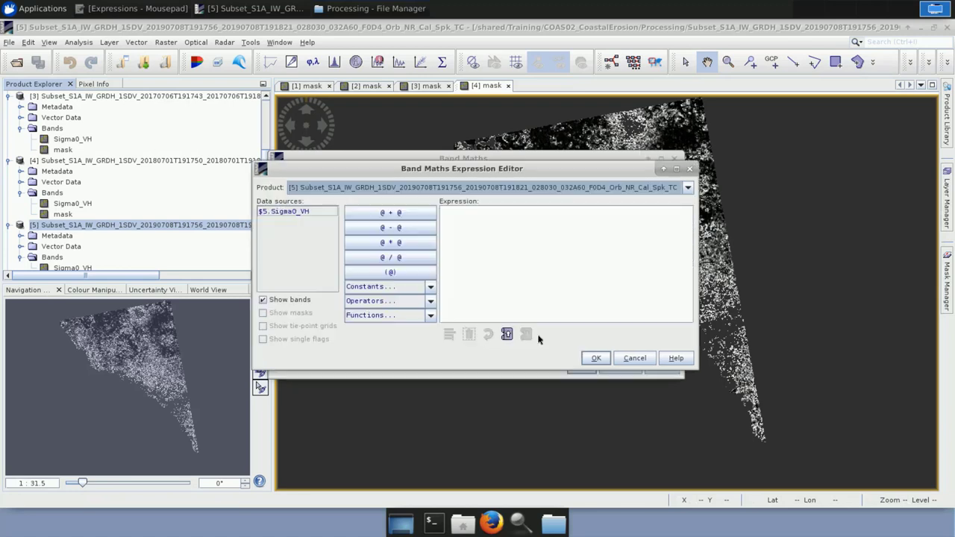
click(468, 236)
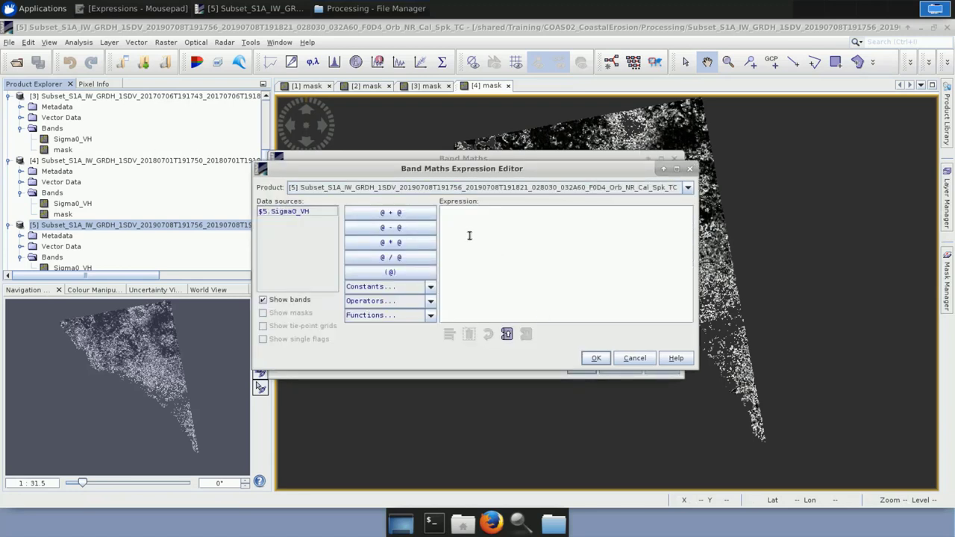
text(if)
click(309, 213)
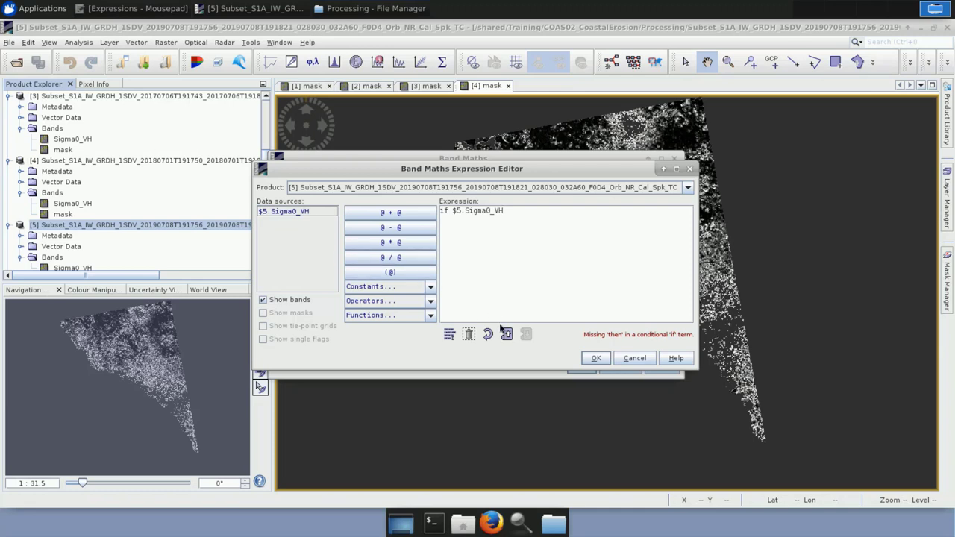
text(then Nan)
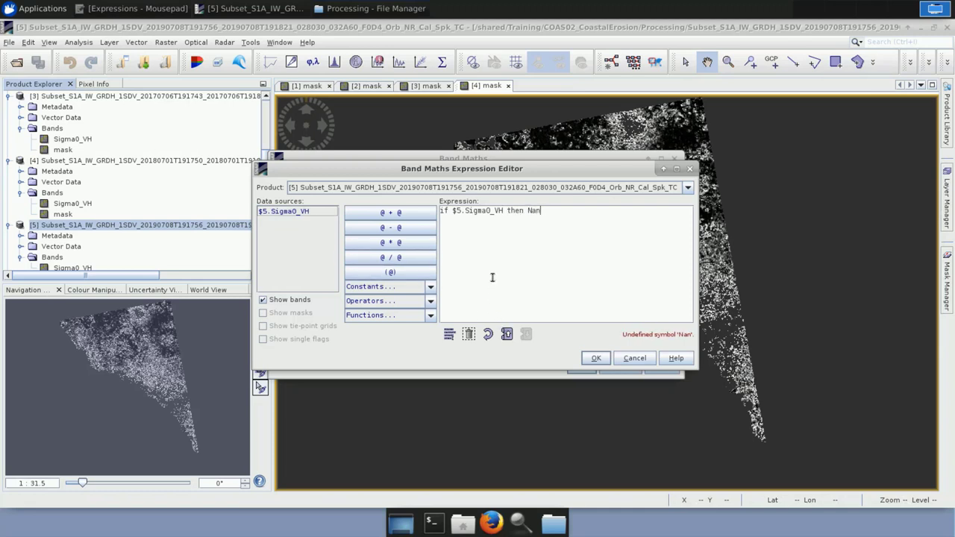
key(BackSpace)
text(N)
text(> 0.)
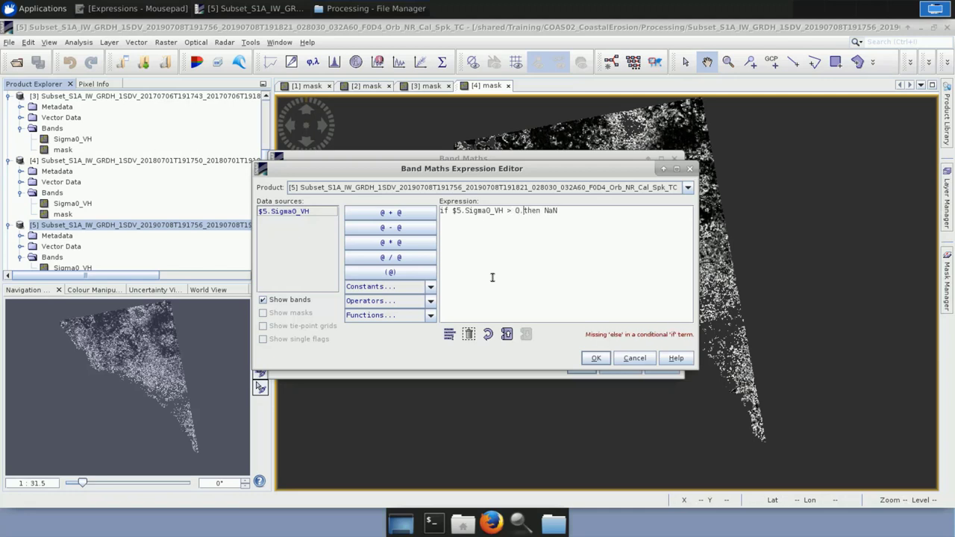
text(02)
click(593, 212)
text(else)
double_click(283, 211)
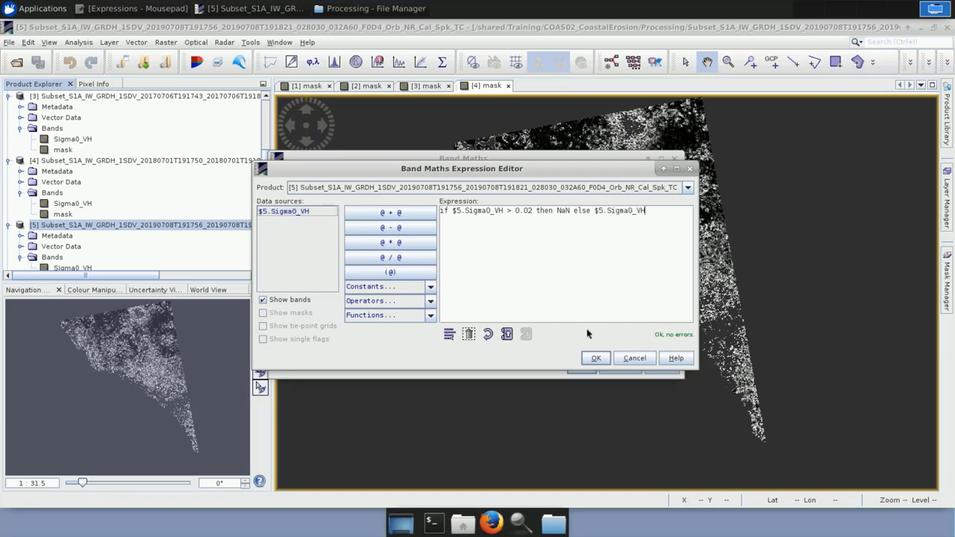
click(595, 358)
click(581, 367)
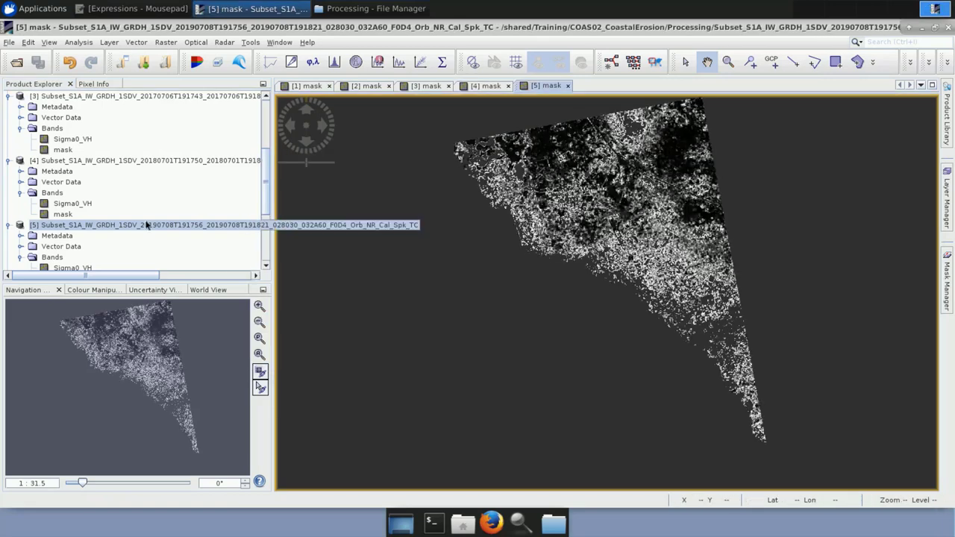
scroll(147, 225, down, 4)
- Start a Band Maths band named 'mask' on the 2020 product [6], with Virtual unticked
right_click(92, 169)
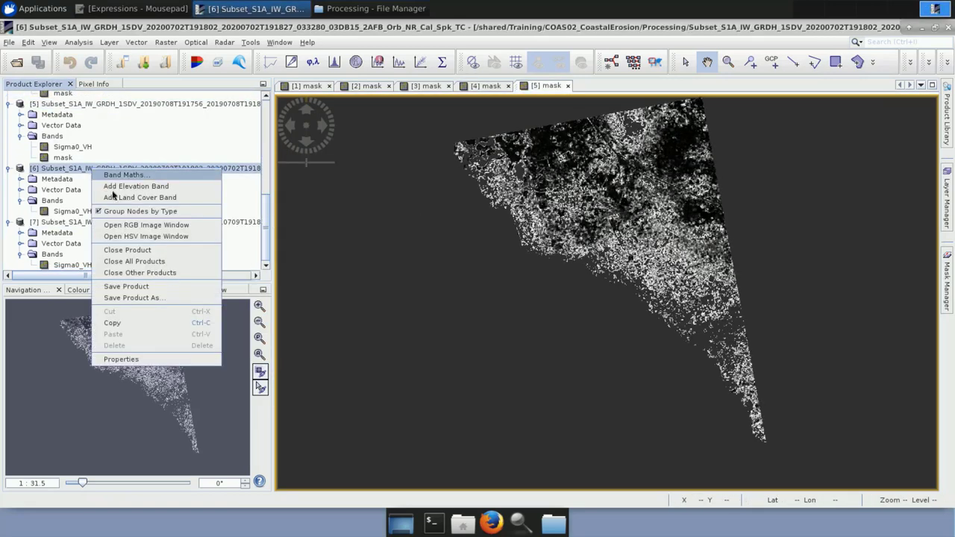
click(123, 175)
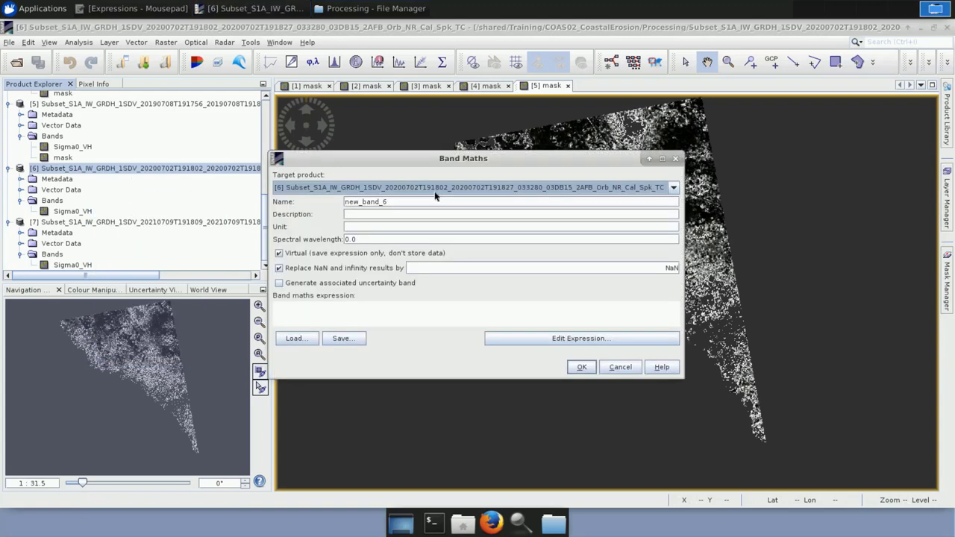
drag(414, 201, 320, 204)
text(mask)
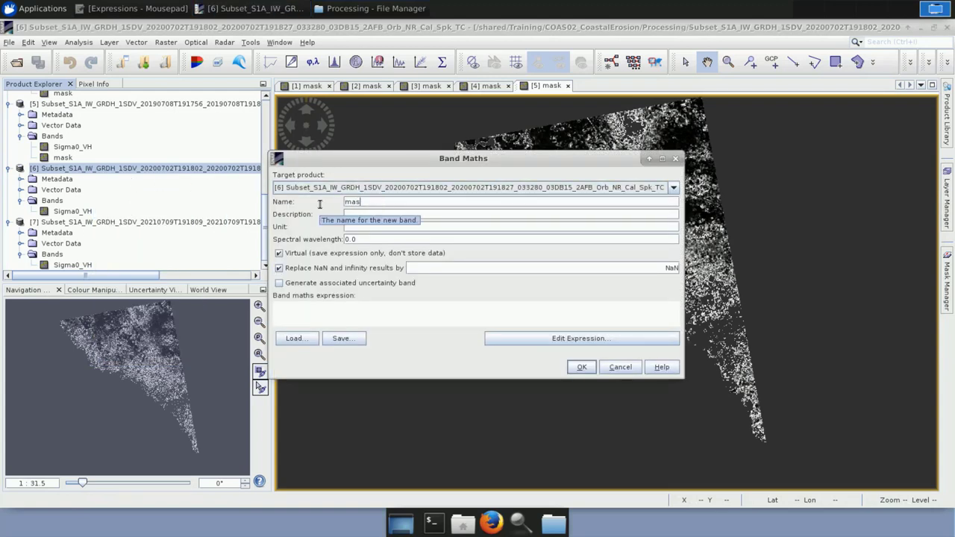
click(279, 253)
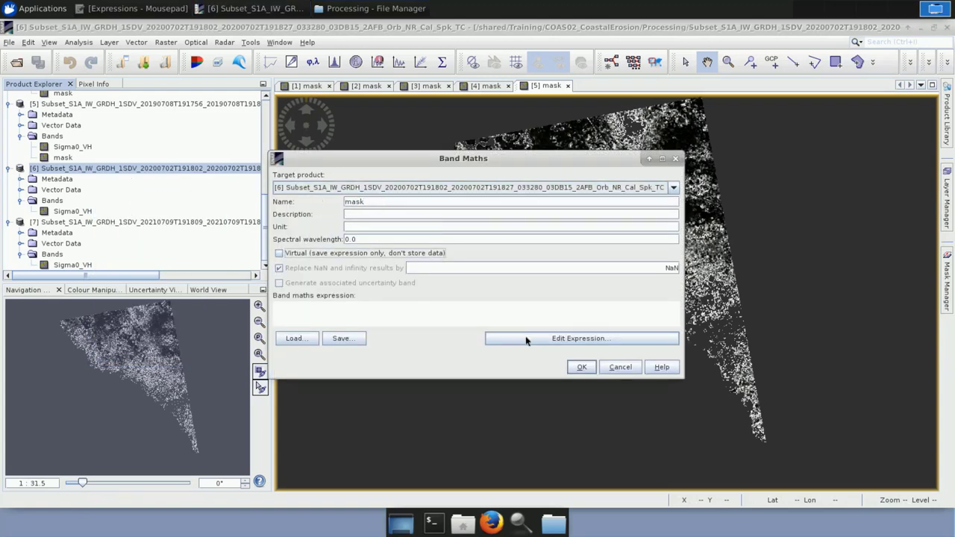
- Enter 'if $6.Sigma0_VH > 0.02 then NaN else $6.Sigma0_VH' and create the mask band
click(525, 337)
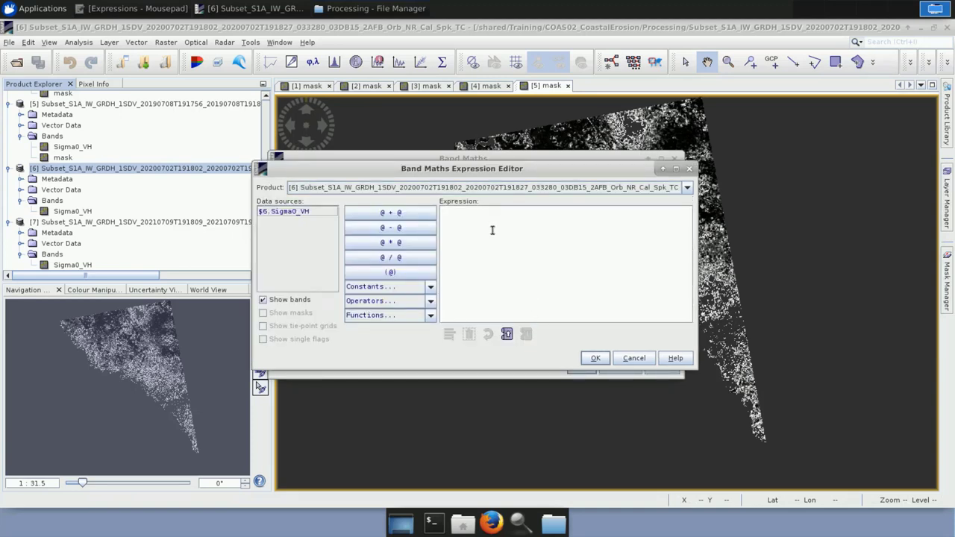
text(if)
double_click(304, 215)
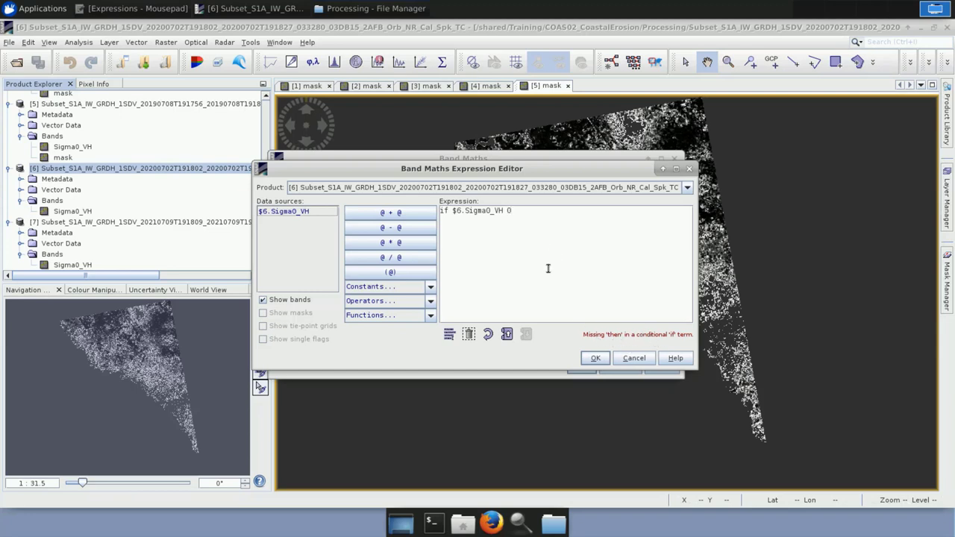
text(> 0.02)
click(546, 213)
text(then )
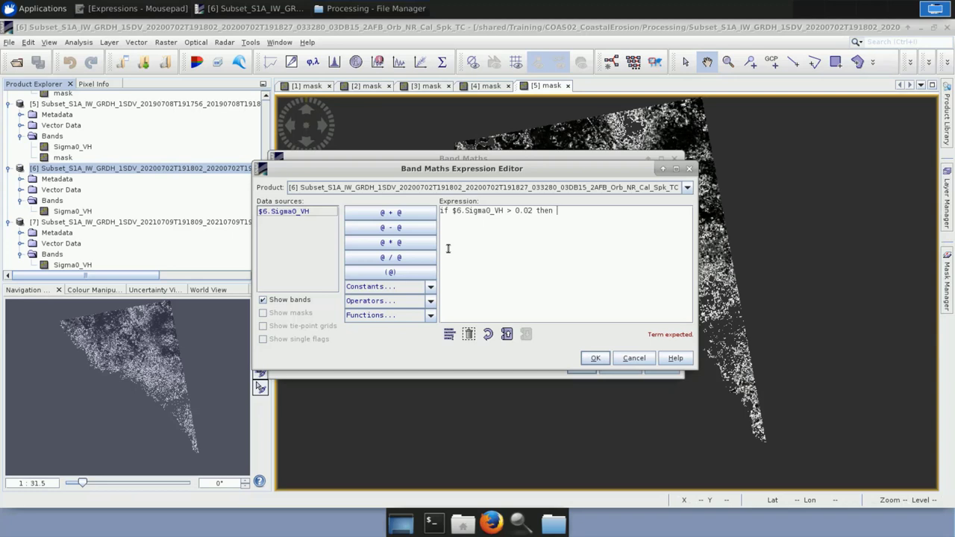
text(NaN )
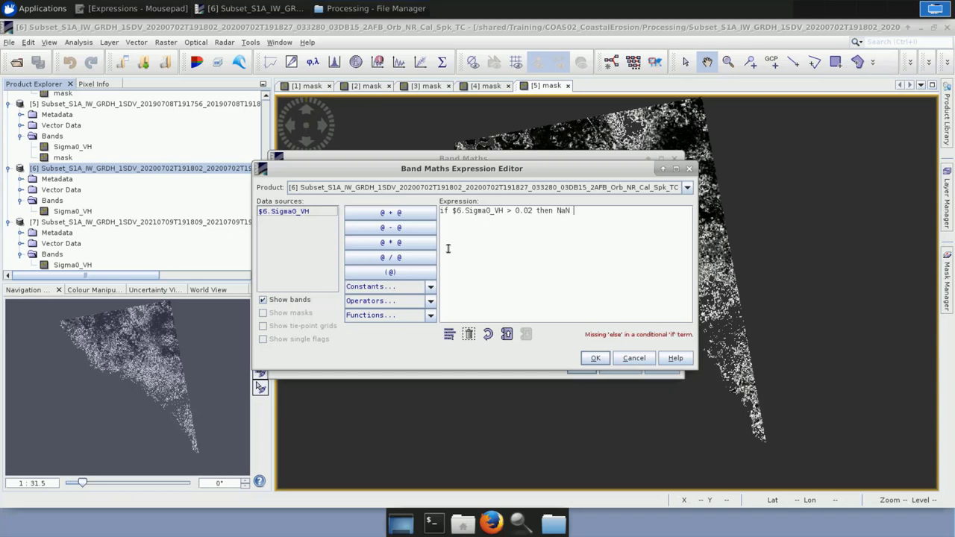
text(else)
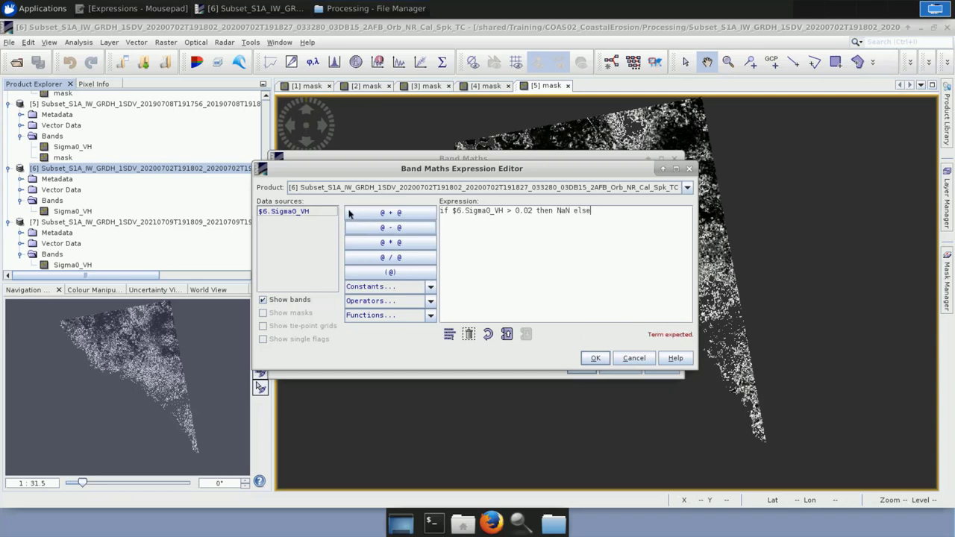
double_click(297, 212)
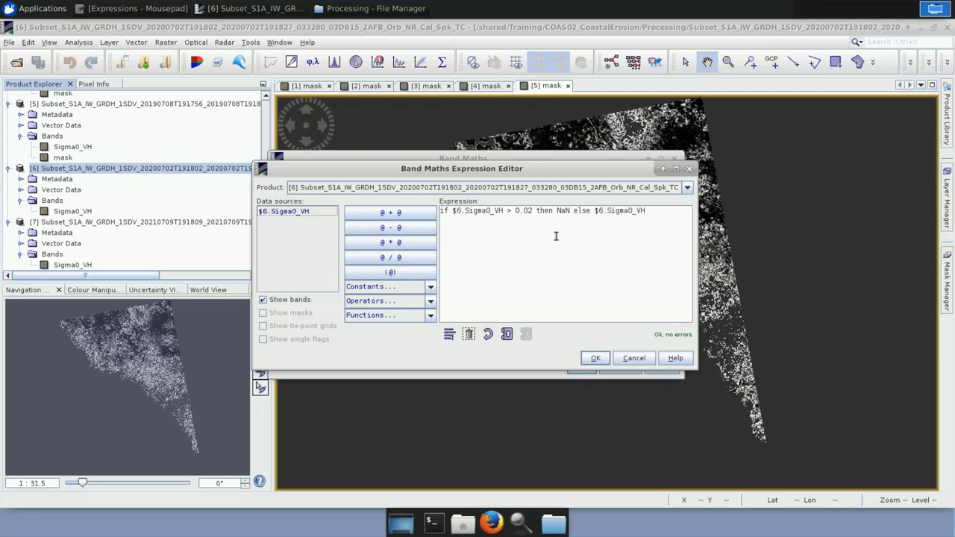
click(597, 359)
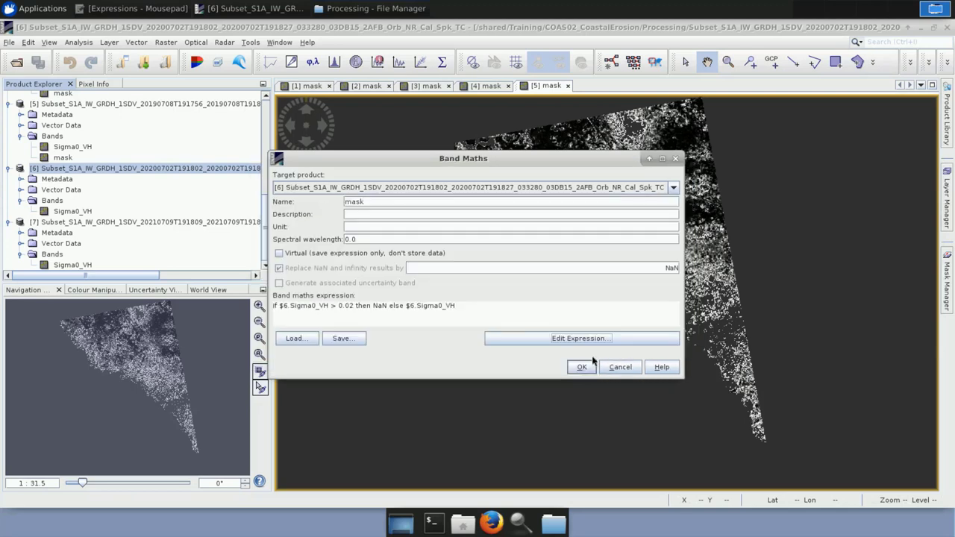
click(581, 367)
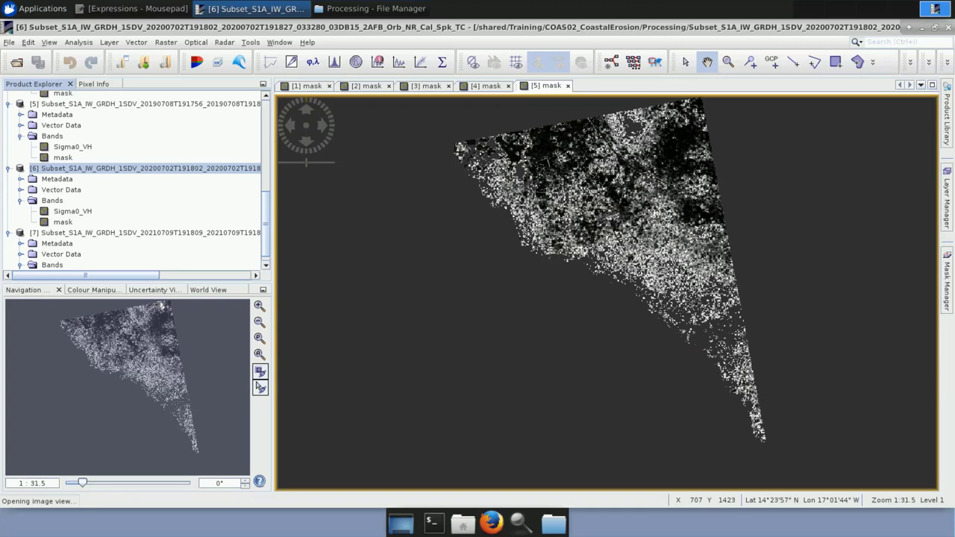
- Start a Band Maths band named 'mask' on the 2021 product [7], with Virtual unchecked
right_click(110, 234)
click(120, 238)
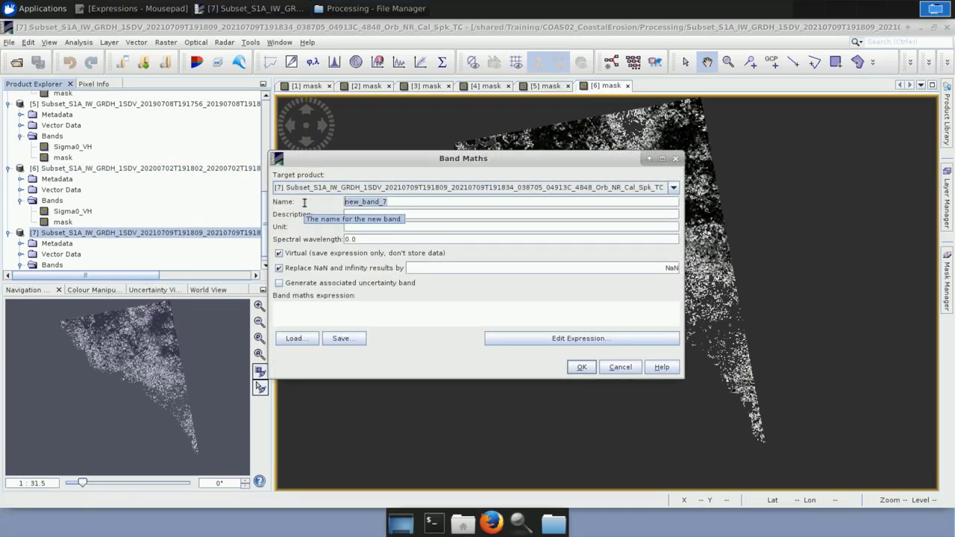
text(mask)
click(279, 253)
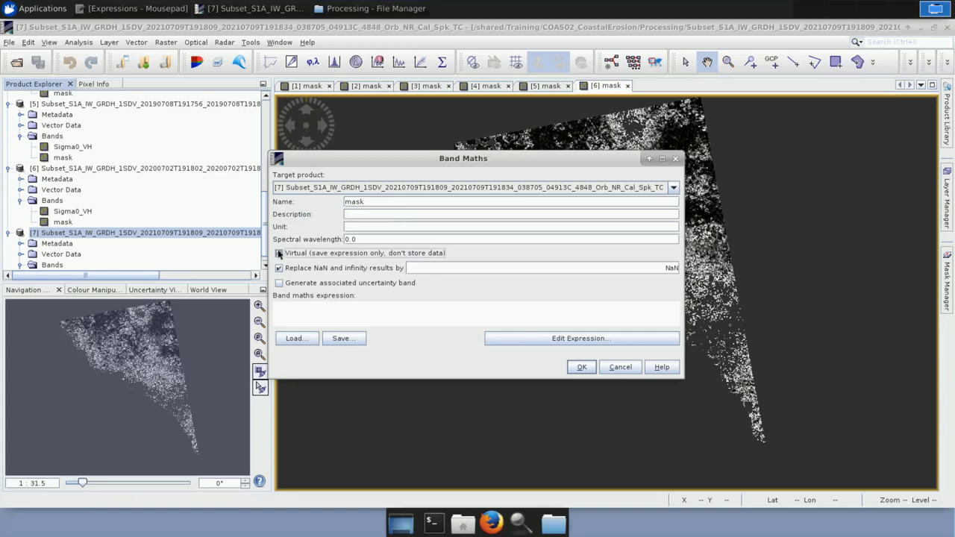
- Enter 'if $7.Sigma0_VH > 0.02 then NaN else $7.Sigma0_VH' and create the mask band
click(602, 340)
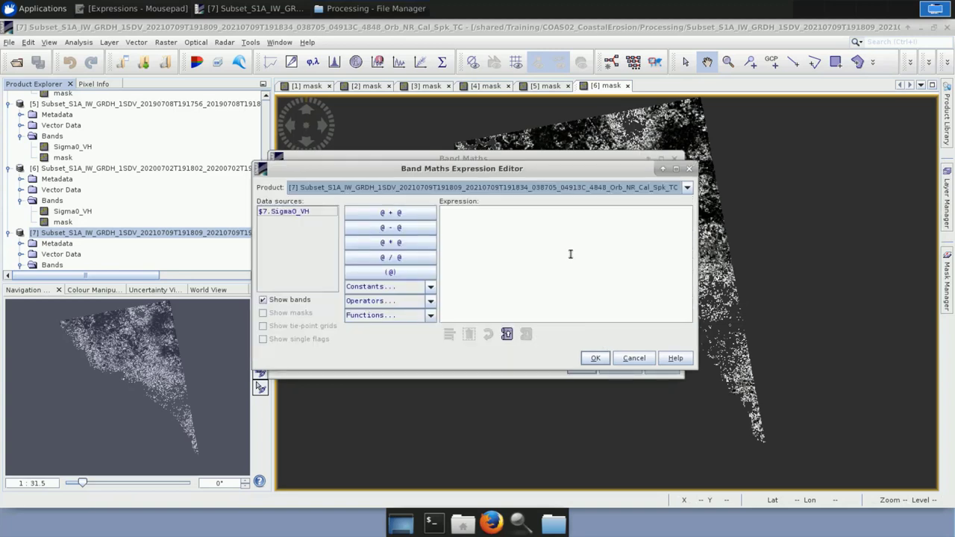
text(if)
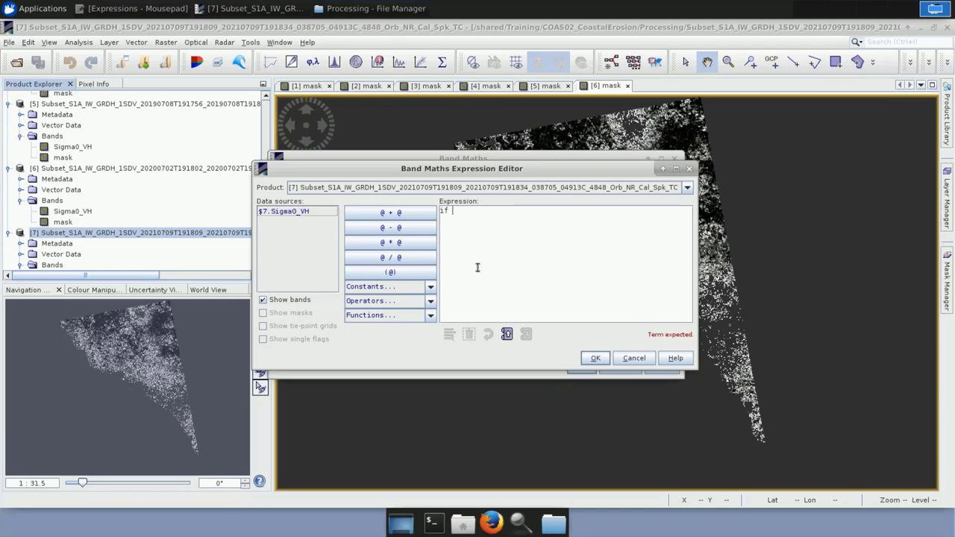
double_click(290, 212)
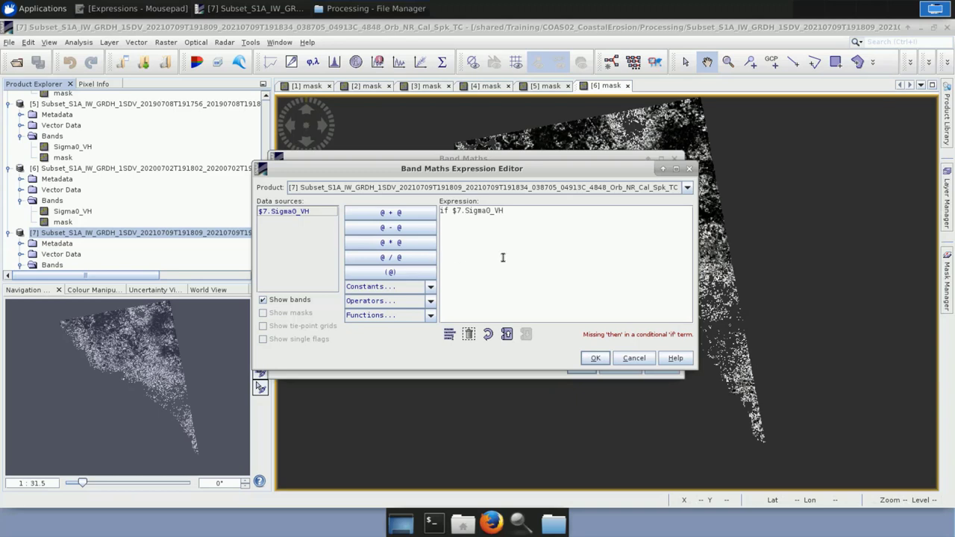
text(> 0.02 then )
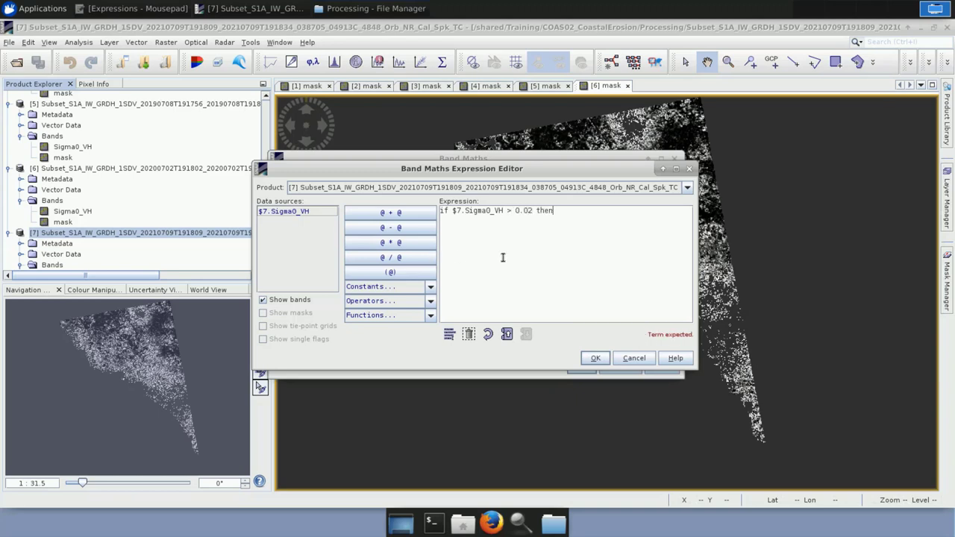
text(NaN e)
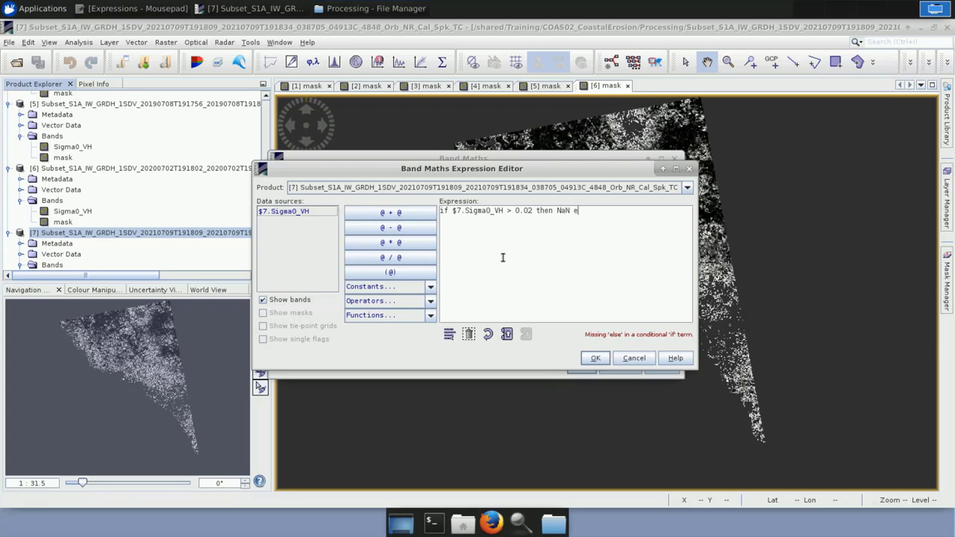
text(lse)
click(309, 211)
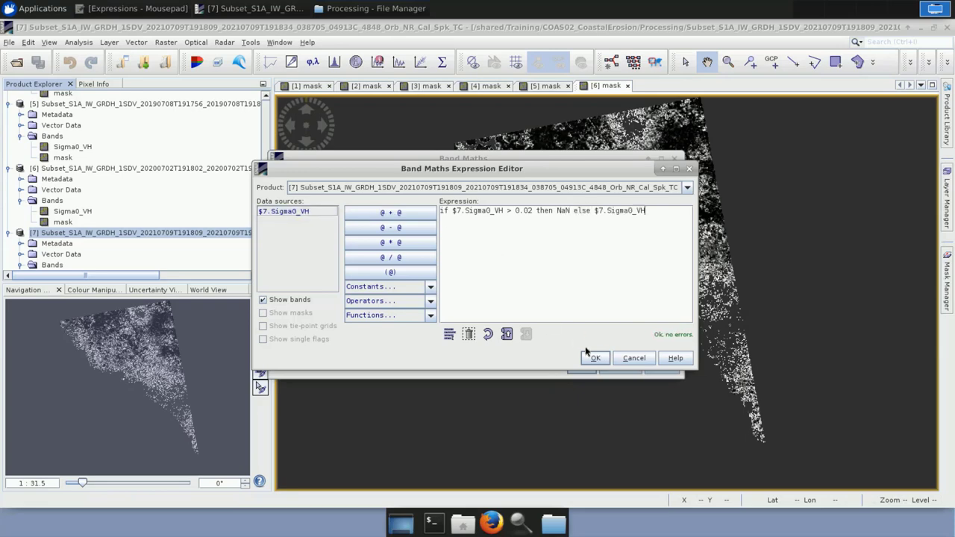
click(594, 358)
click(583, 369)
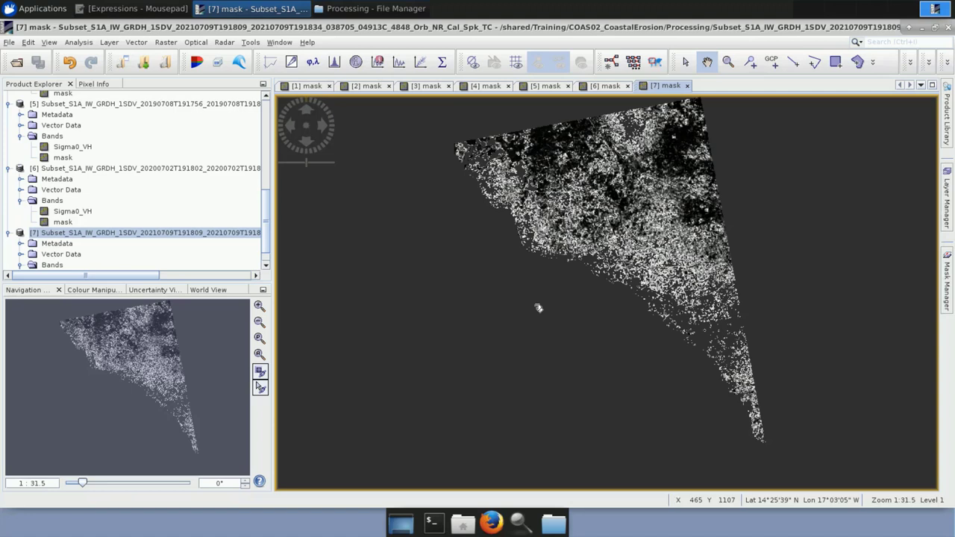
- Export the 2015 mask view as a full-scene image in GeoTIFF format
click(305, 88)
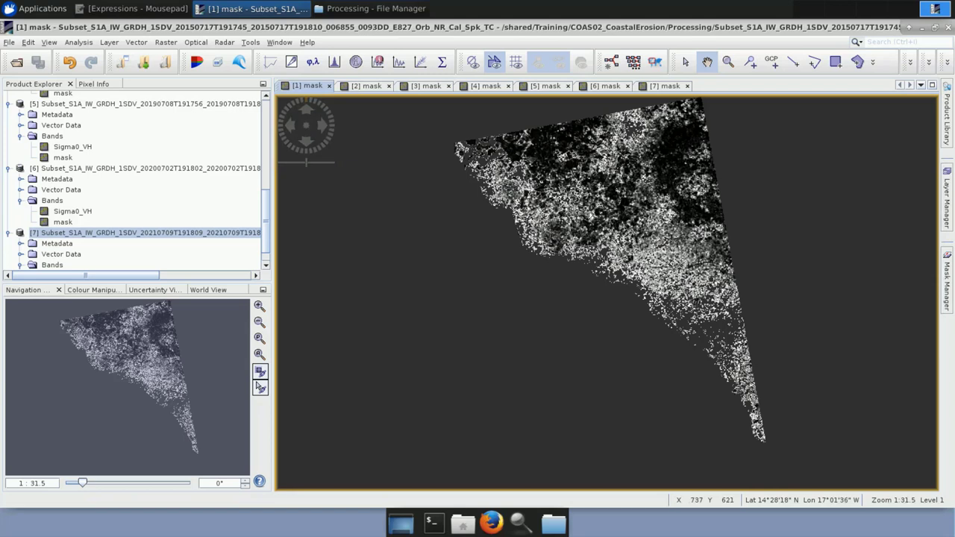
right_click(587, 216)
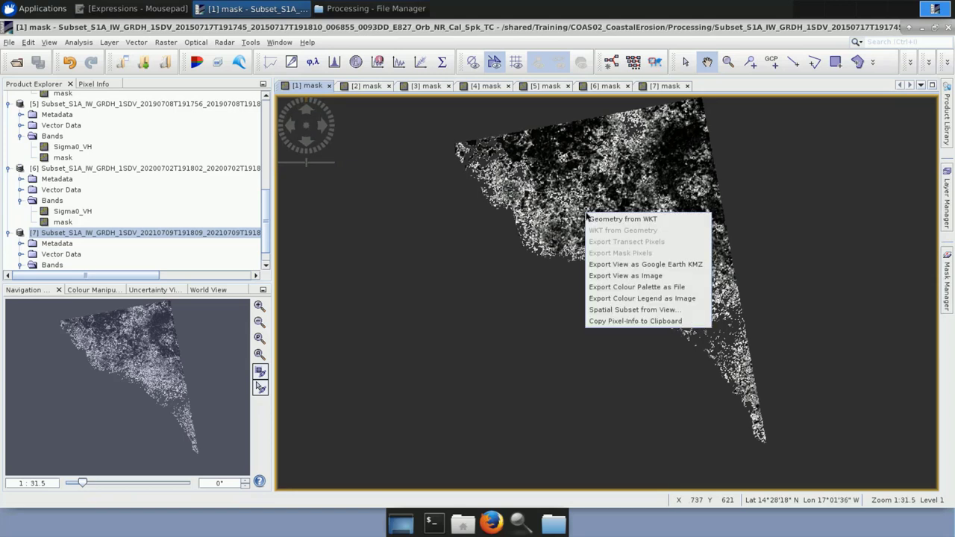
click(628, 276)
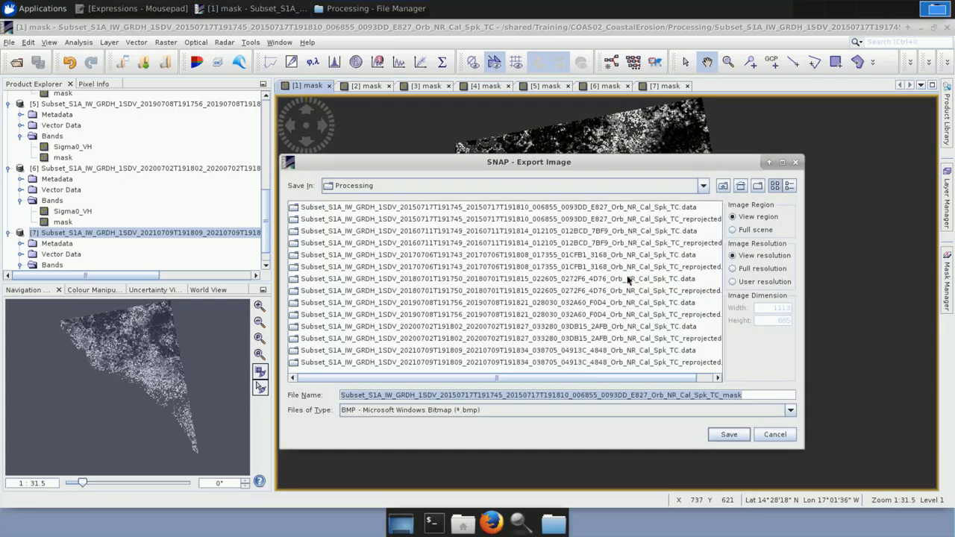
click(734, 230)
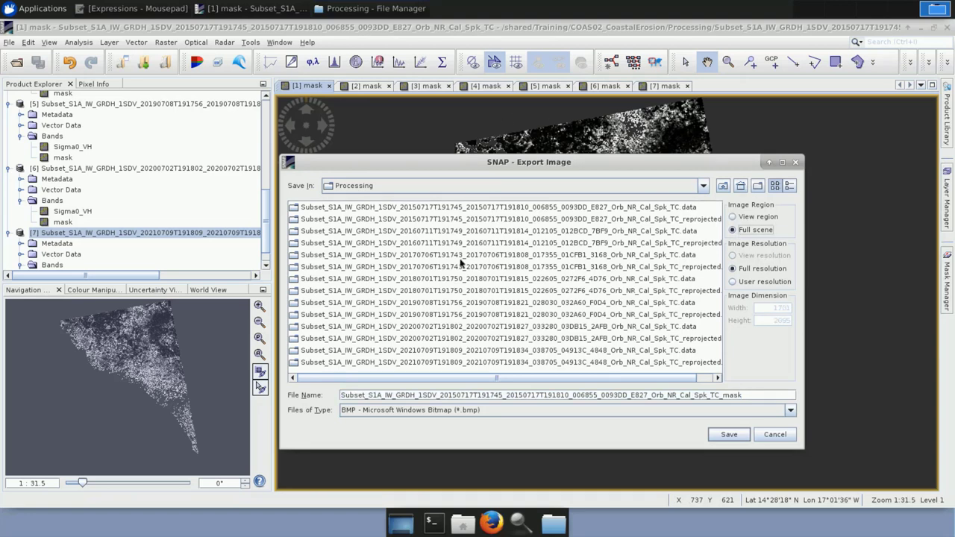
click(790, 410)
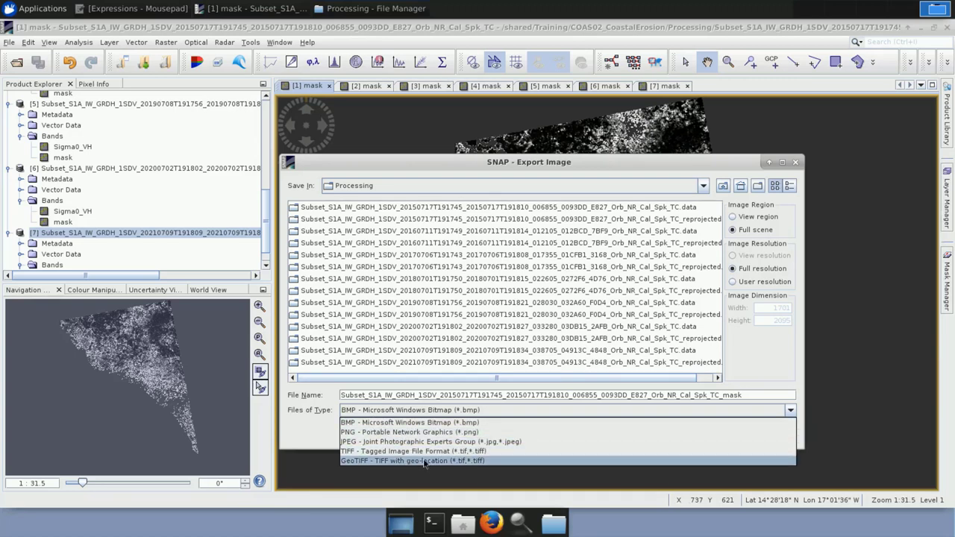
click(497, 461)
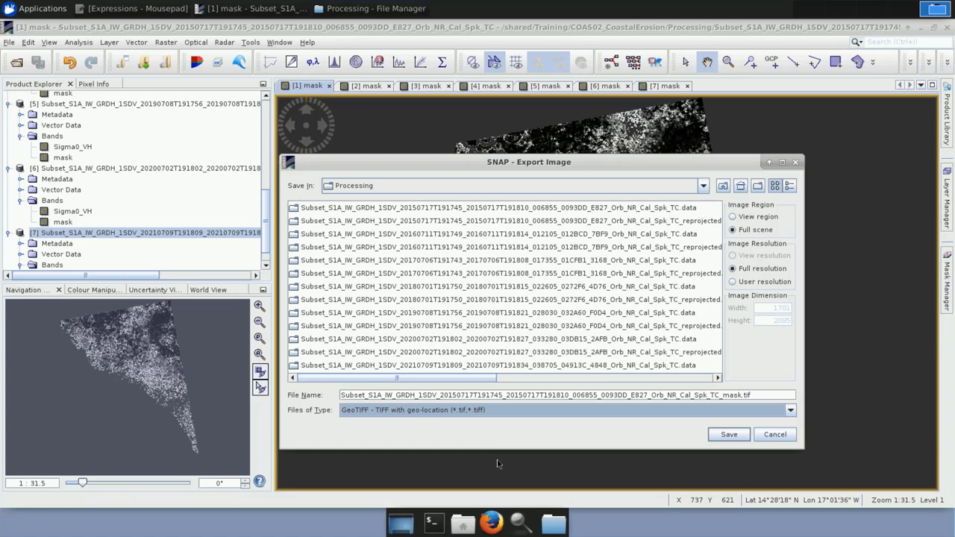
- Check the existing 20150717_mask.tif in the Processing folder, then close without saving
click(520, 377)
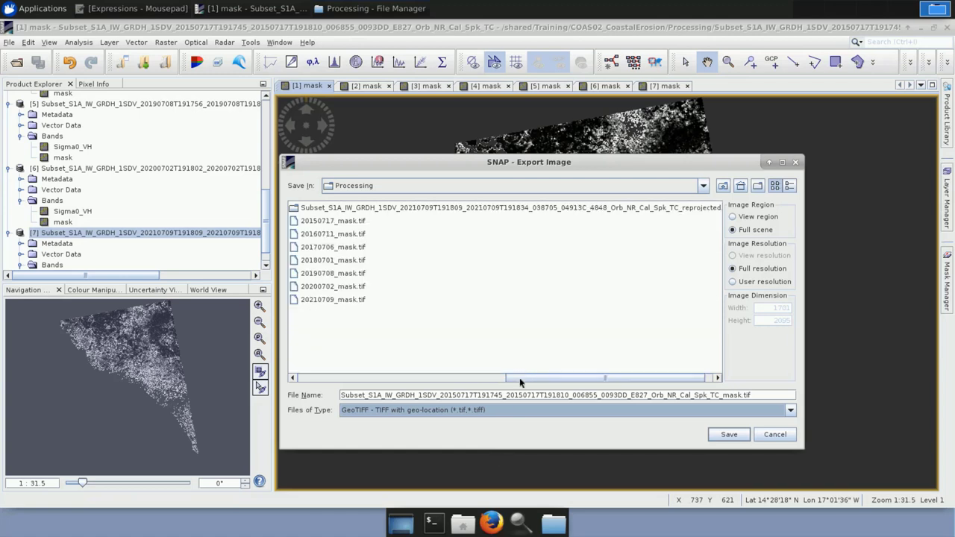
click(348, 222)
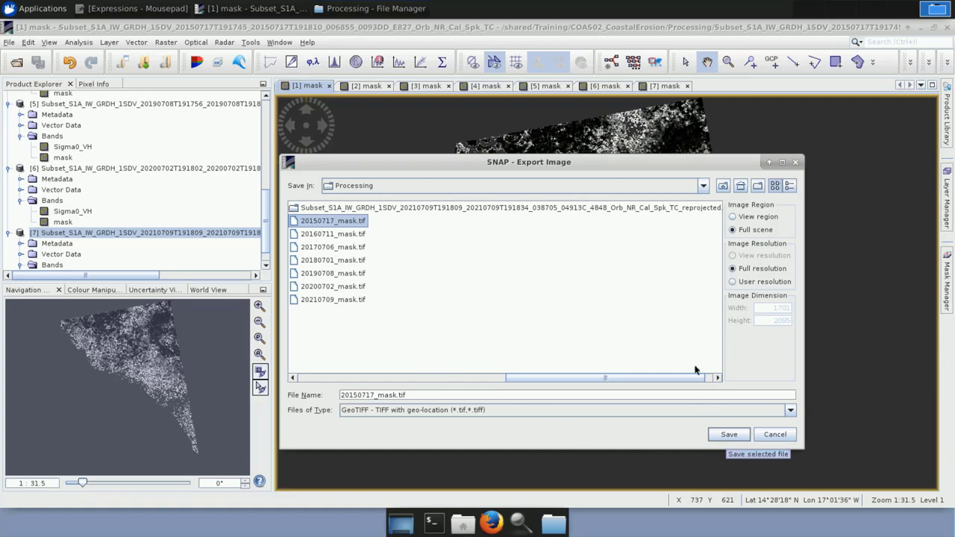
click(703, 186)
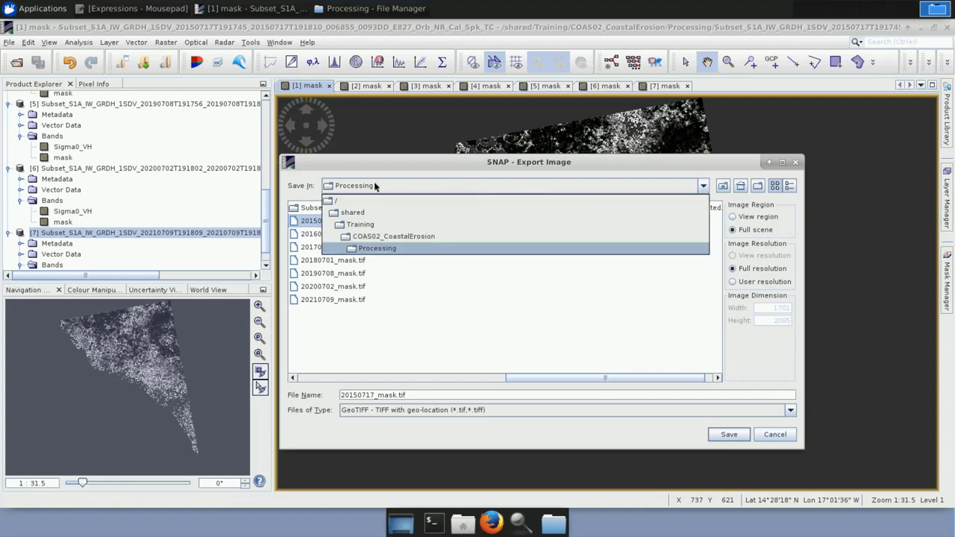
click(391, 248)
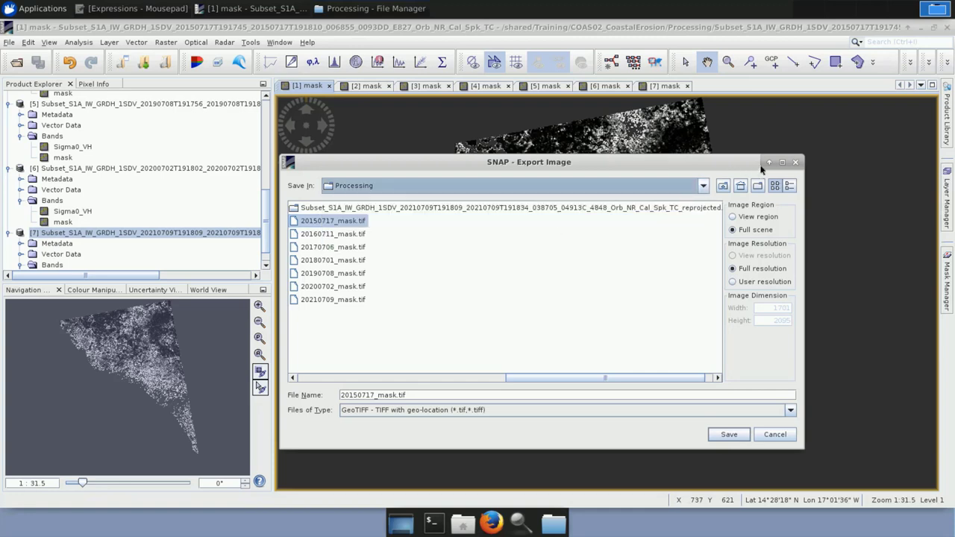
click(795, 162)
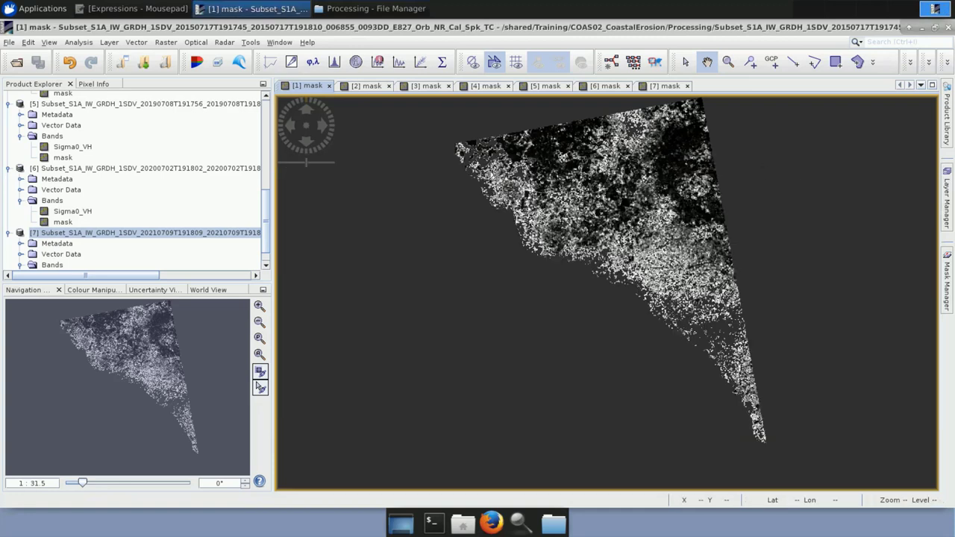
- Step through the 2016 to 2021 mask image tabs, ending on [7]
click(361, 88)
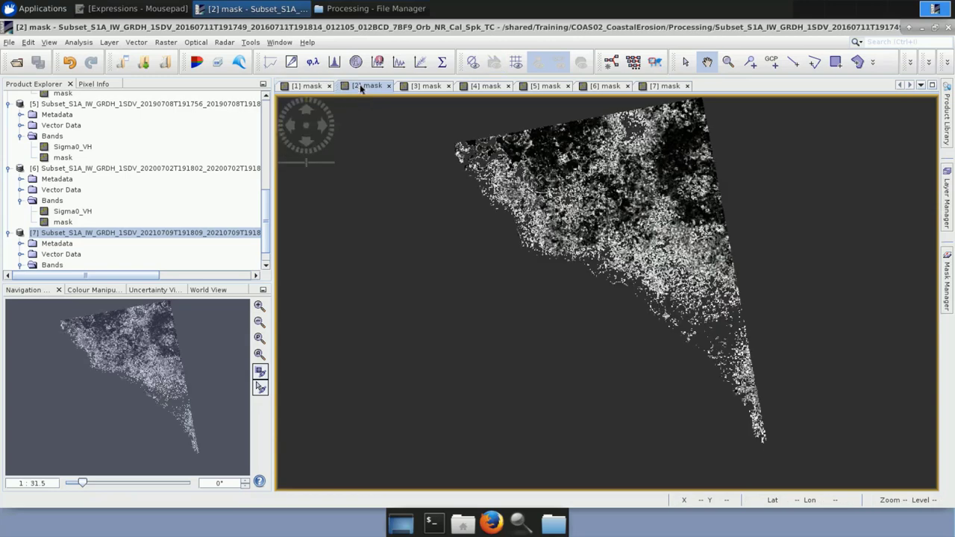
click(427, 88)
click(494, 88)
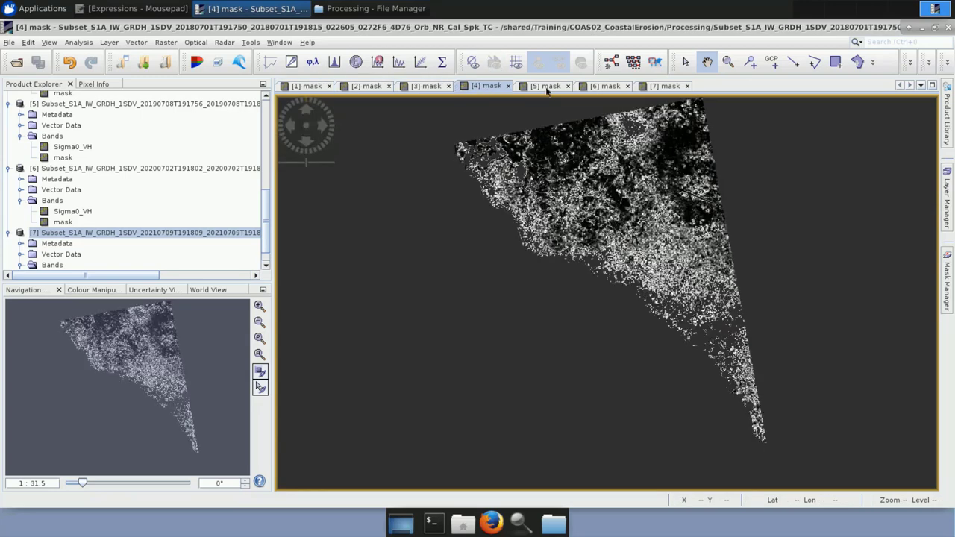
click(548, 88)
click(602, 88)
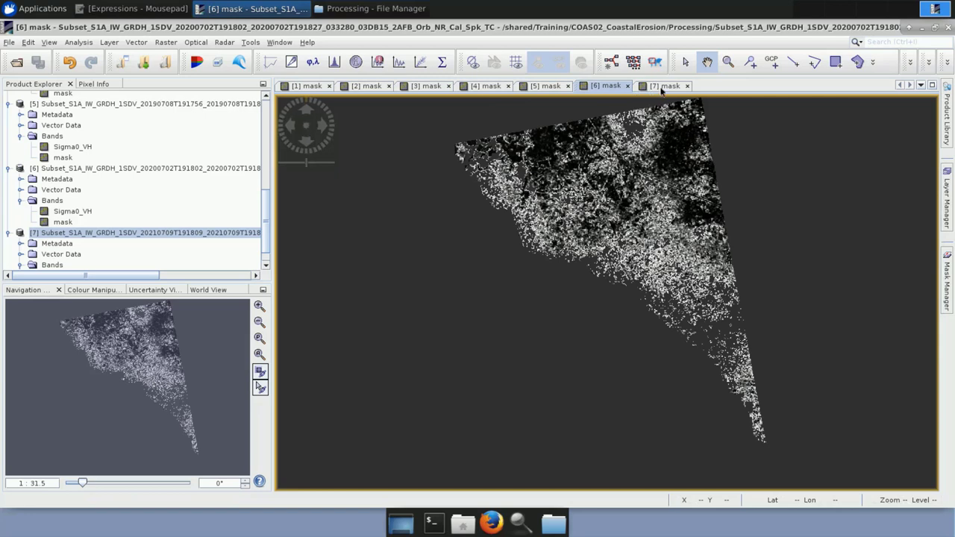
click(661, 87)
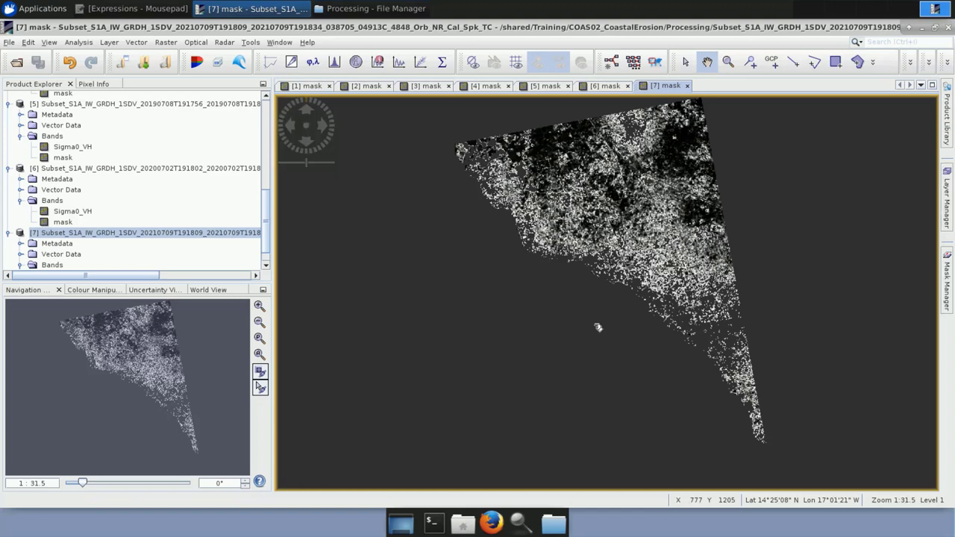
- Try exporting the 2021 mask view as Google Earth KMZ and dismiss the projection warning
right_click(549, 206)
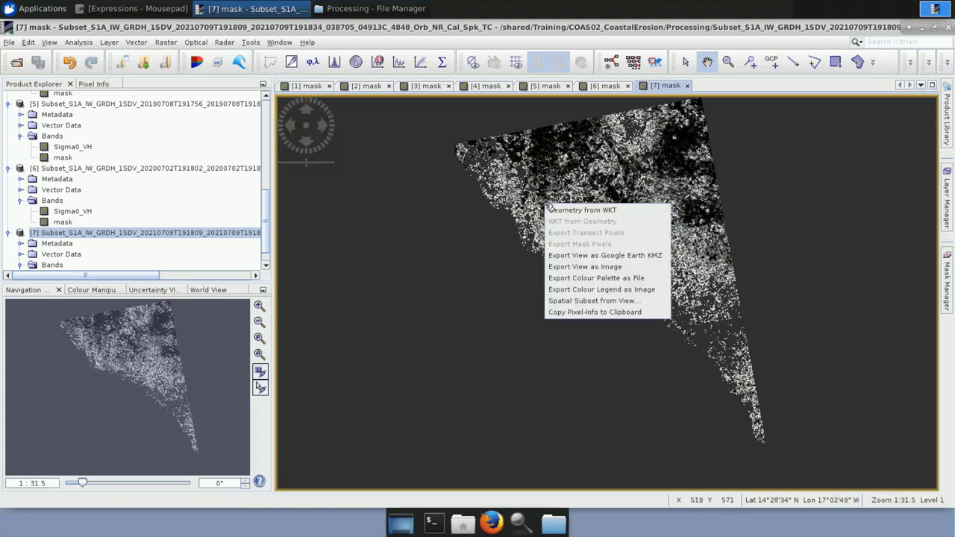
click(577, 258)
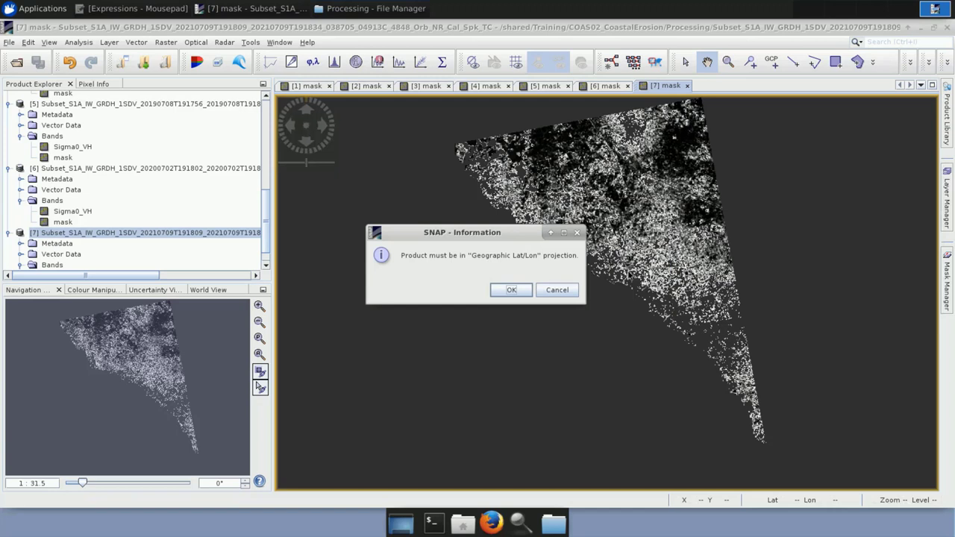
click(512, 290)
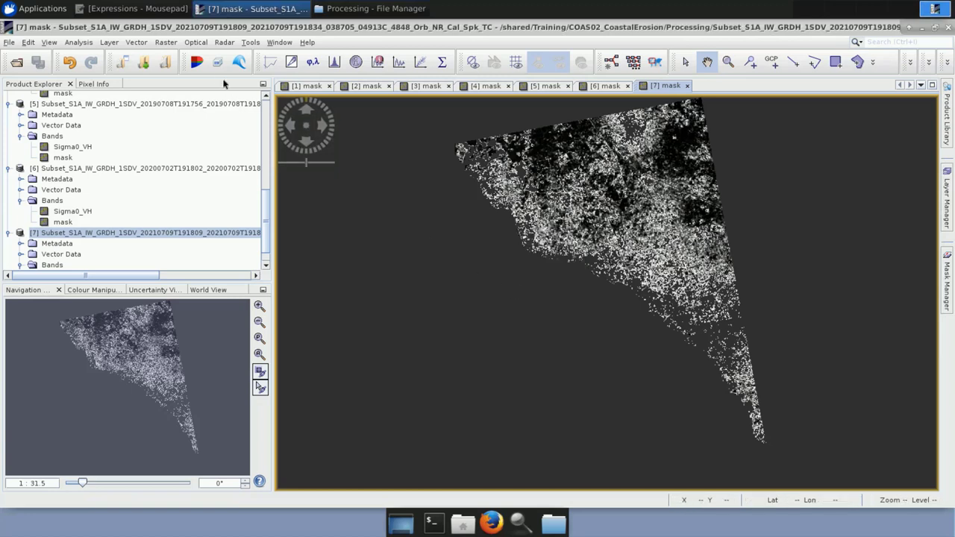
- Open Reprojection on the 2015 product, review its Geographic Lat/Lon WGS 84 parameters, and close it
click(166, 43)
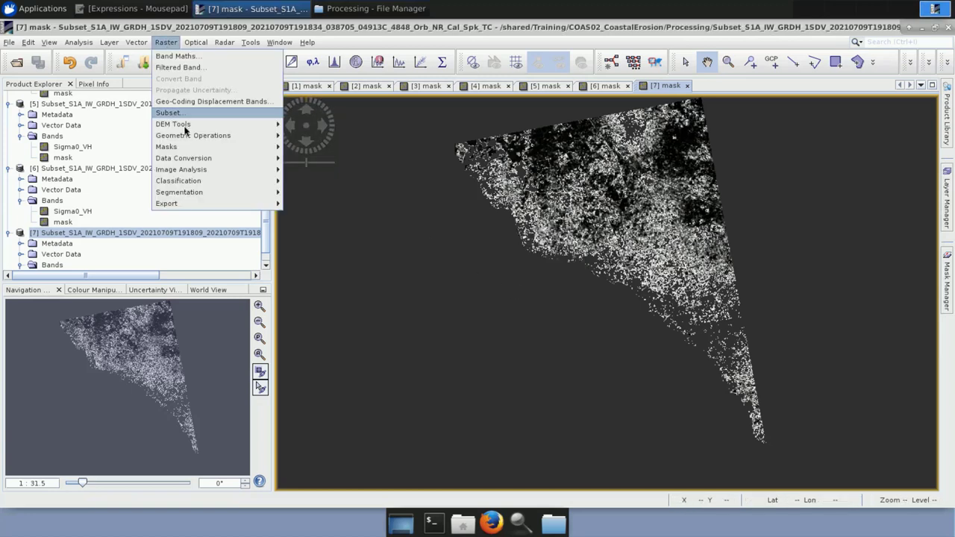
mouse_move(234, 140)
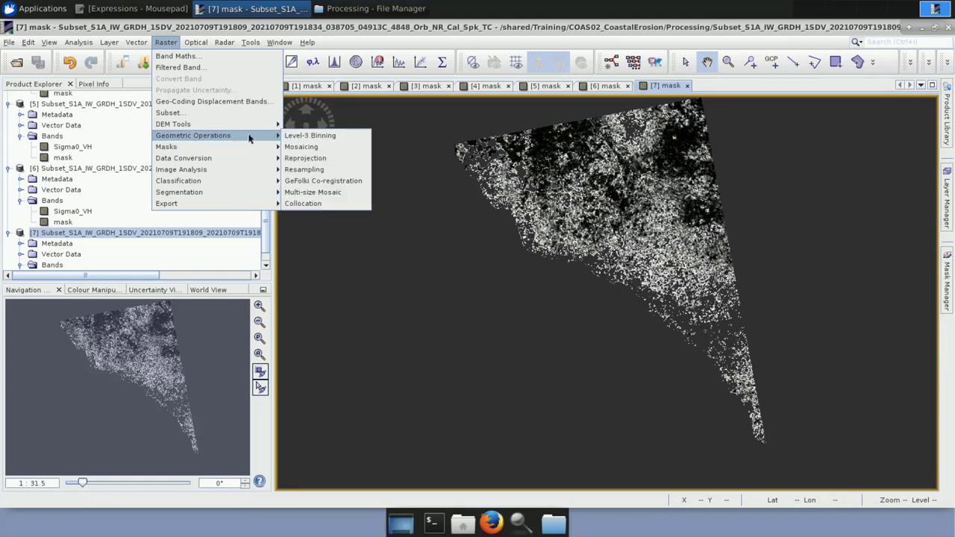
click(333, 161)
click(356, 177)
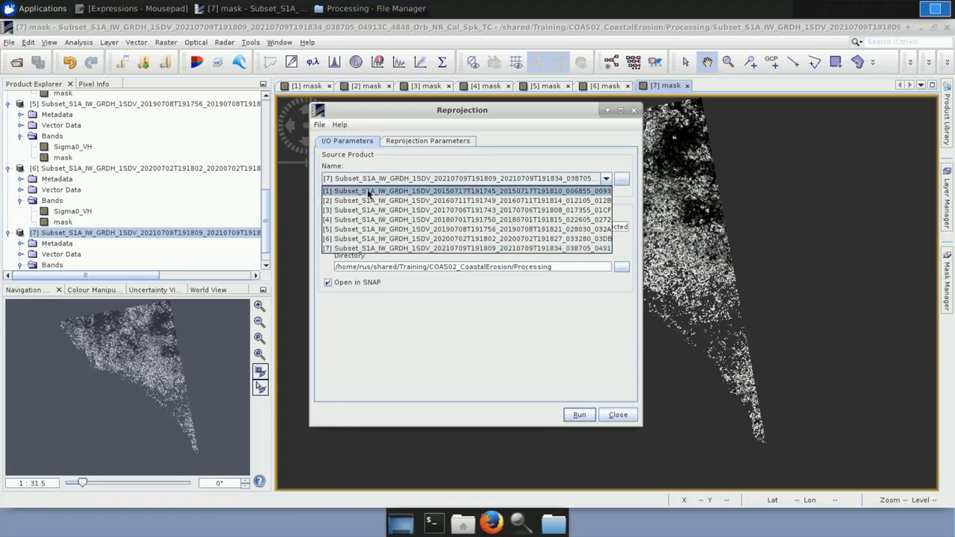
click(367, 191)
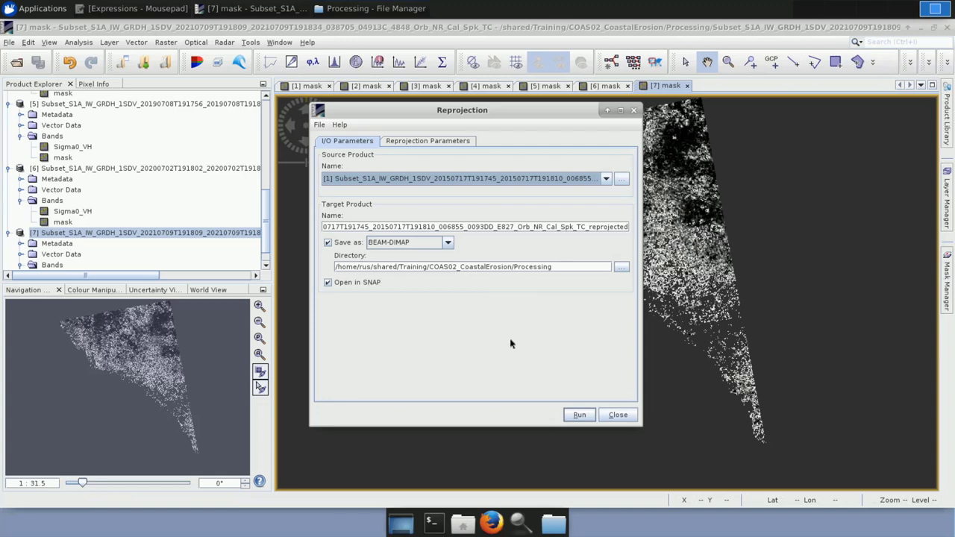
click(423, 142)
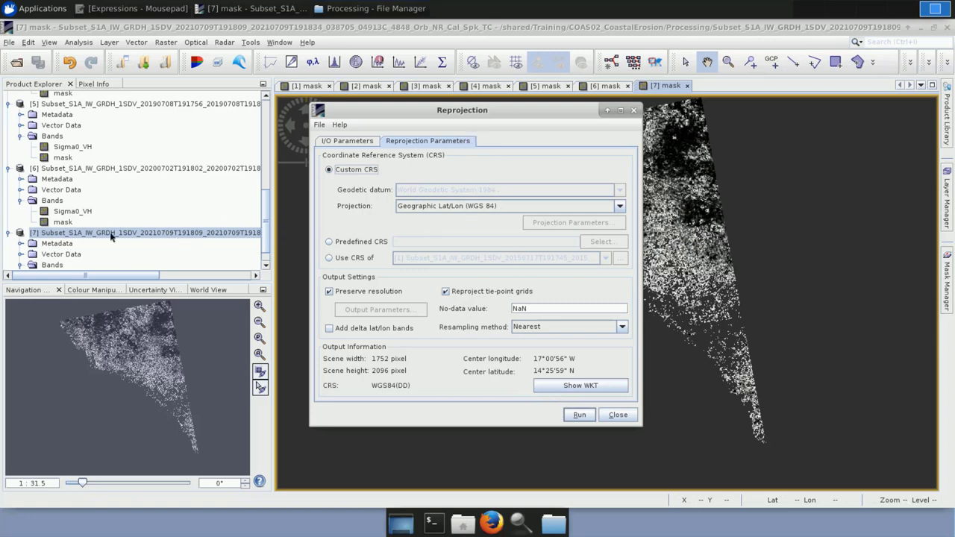
click(633, 111)
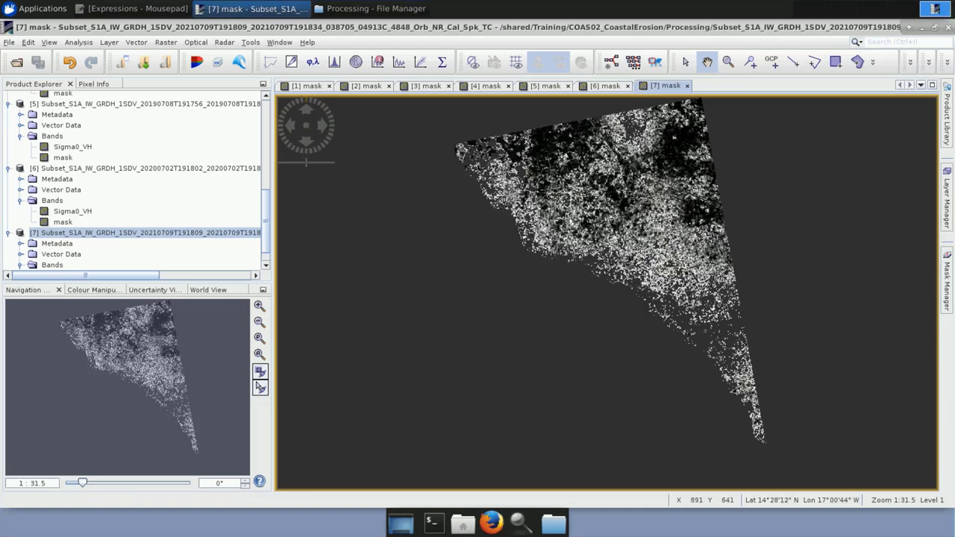
- Exit SNAP without saving changes to the seven modified products
scroll(35, 244, down, 1)
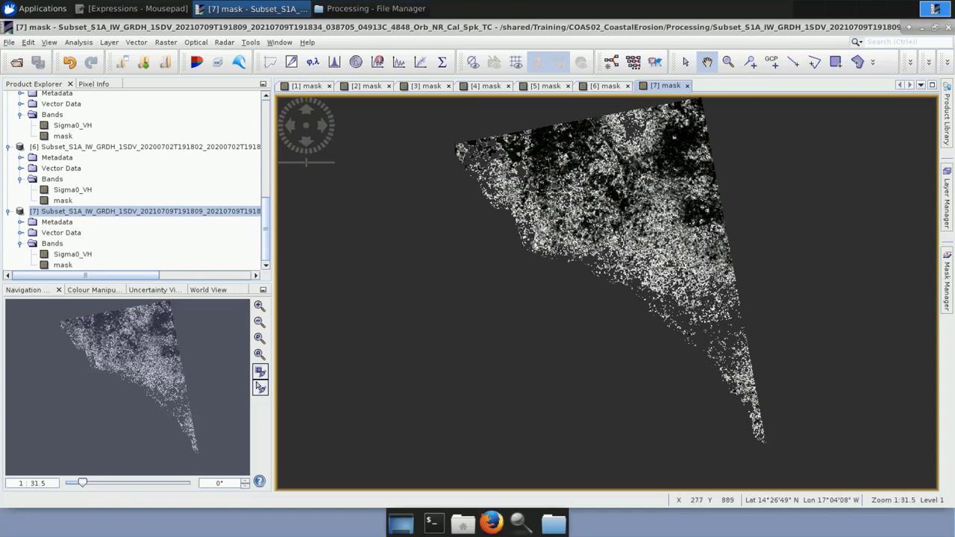
right_click(553, 221)
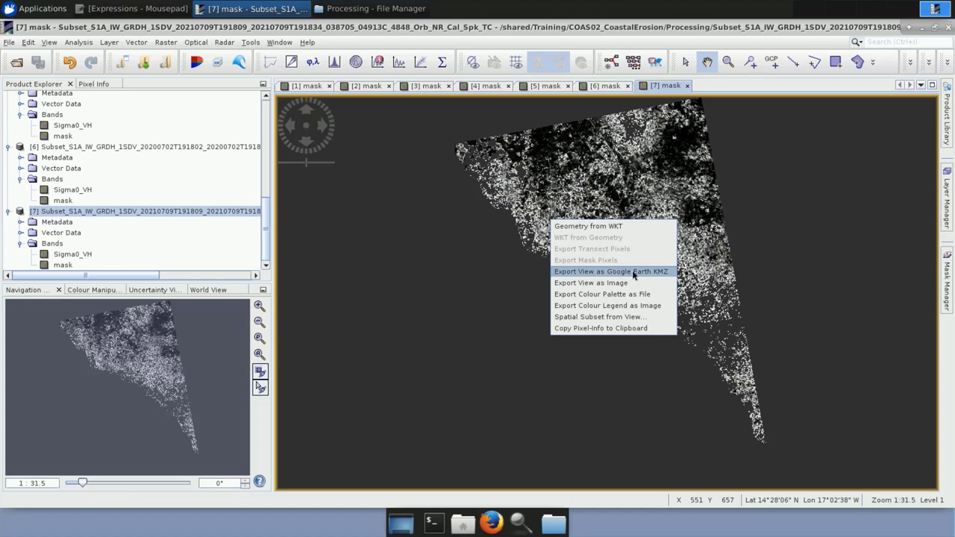
click(508, 269)
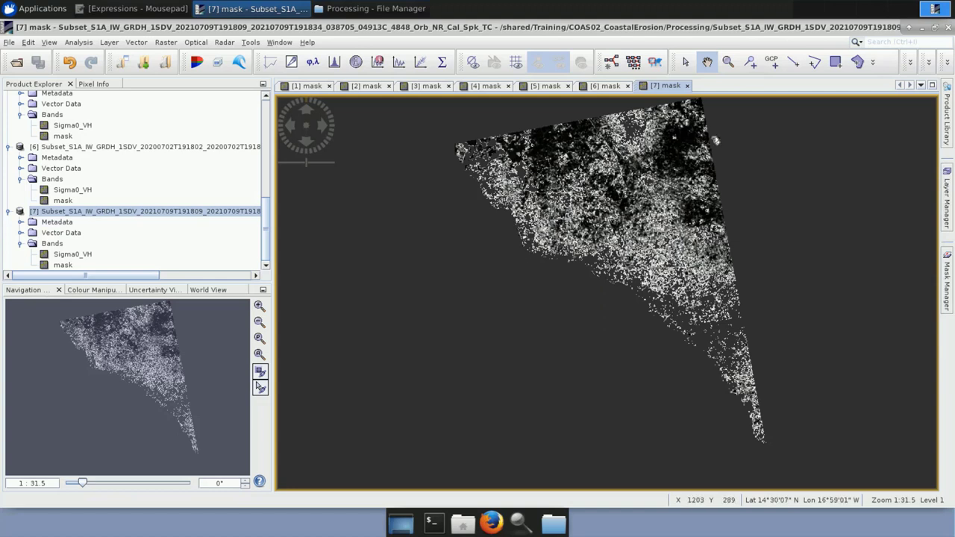
click(948, 30)
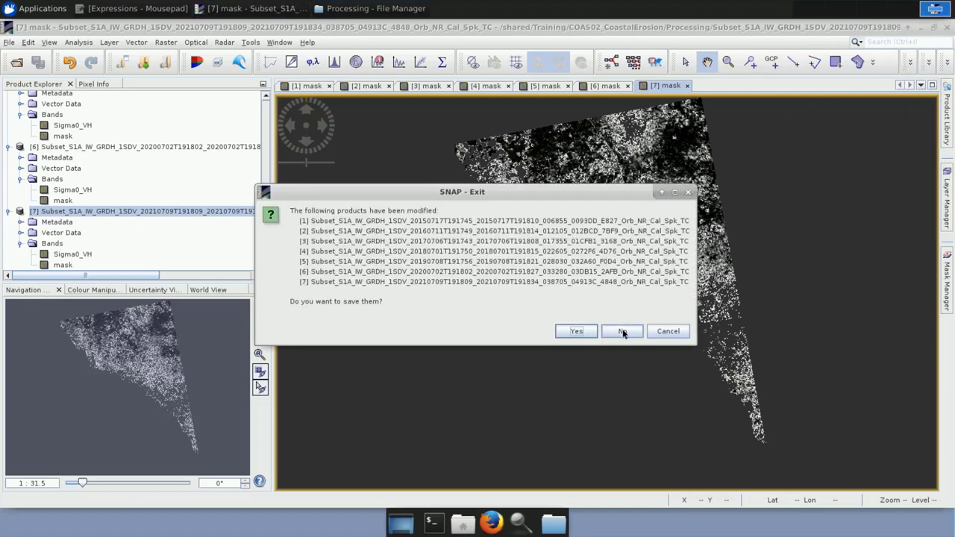
click(585, 337)
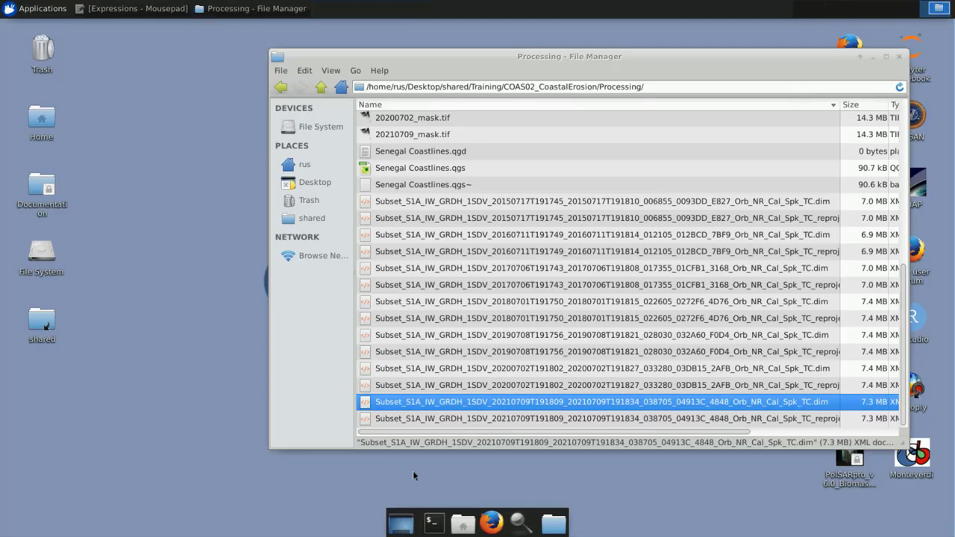
- Minimise the File Manager and launch QGIS 3.4 from the desktop icon
click(871, 56)
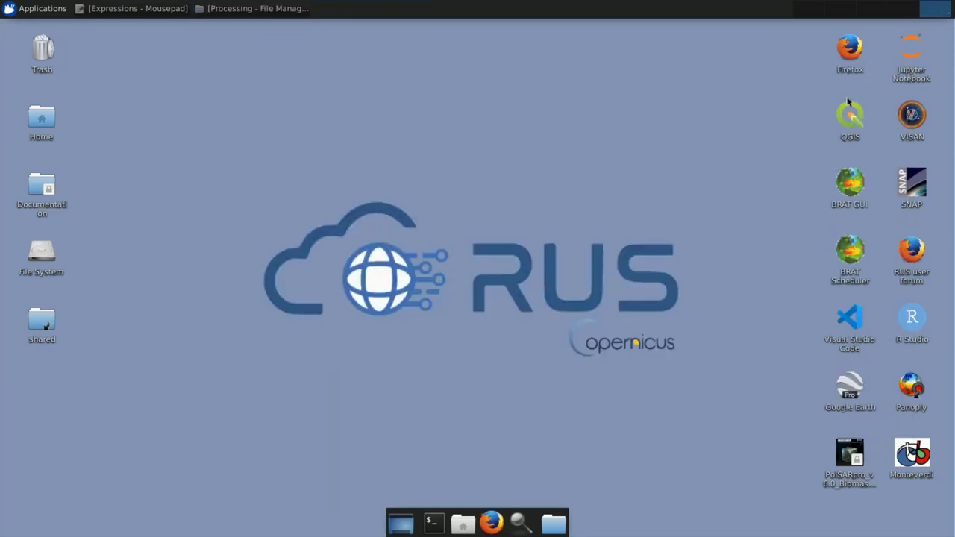
double_click(844, 111)
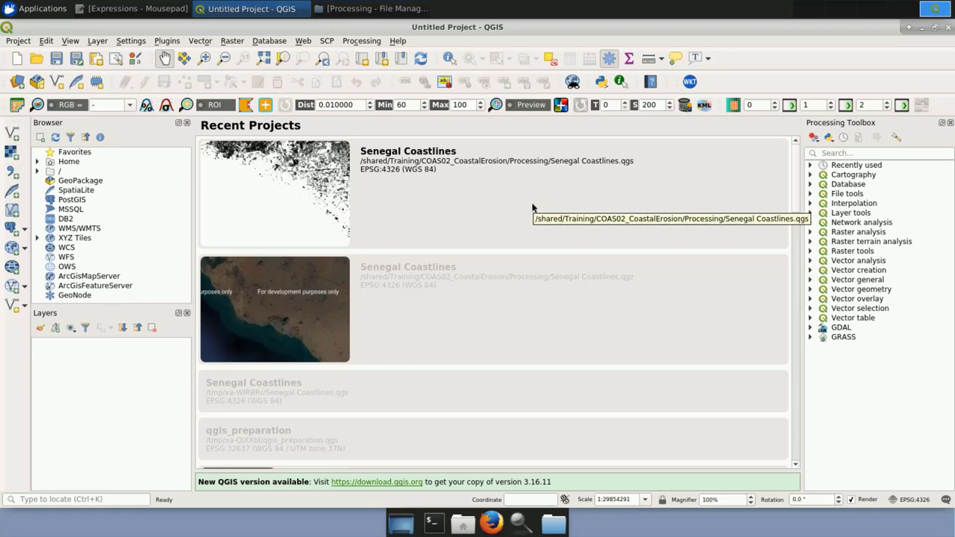
click(362, 9)
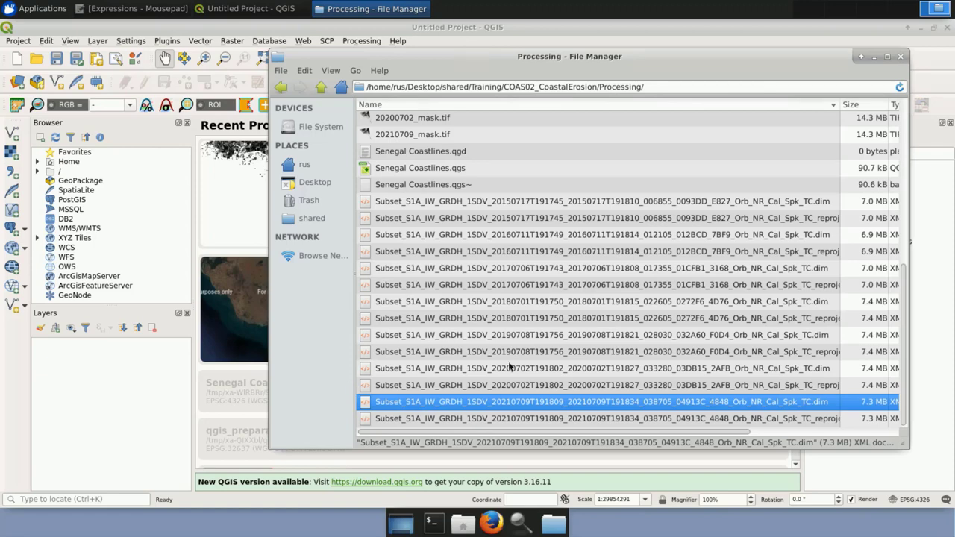
scroll(474, 362, up, 5)
scroll(475, 362, down, 2)
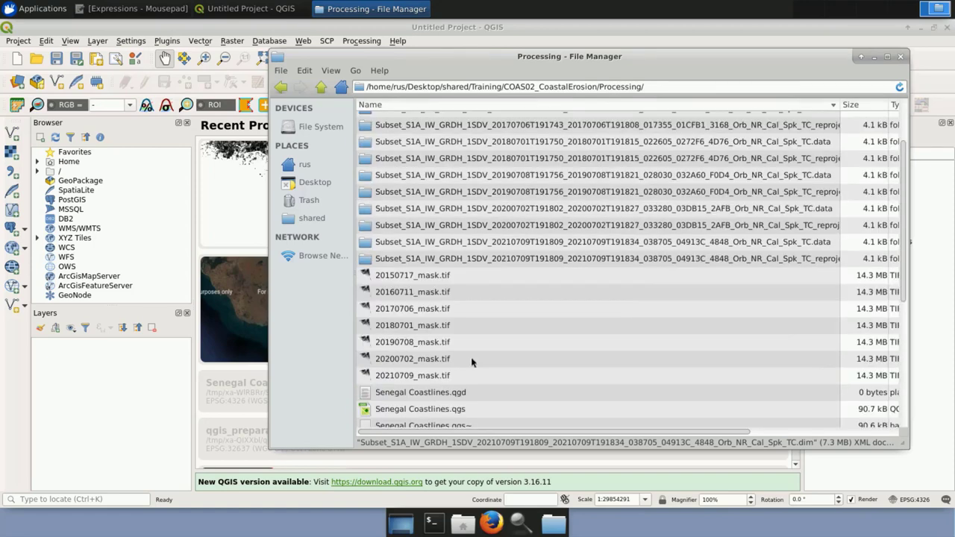
click(451, 276)
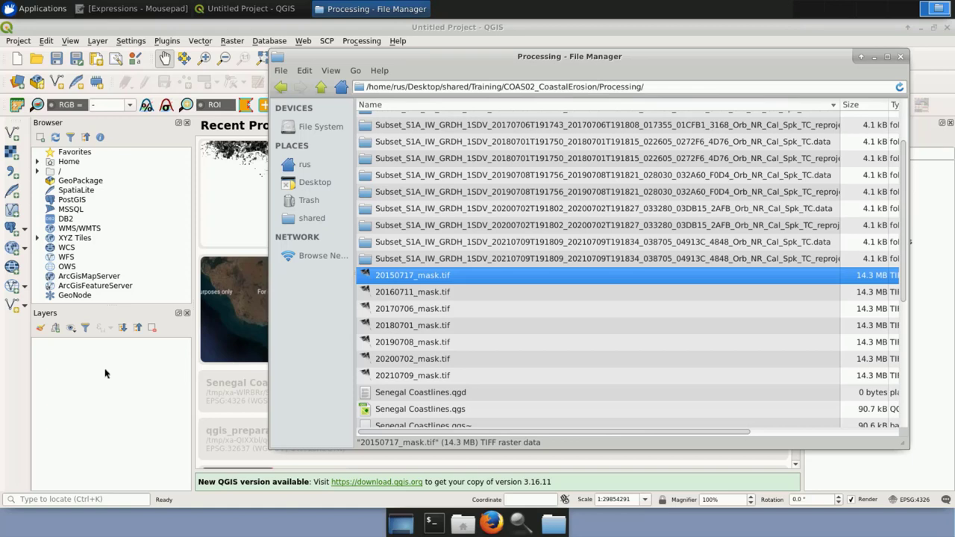
click(166, 375)
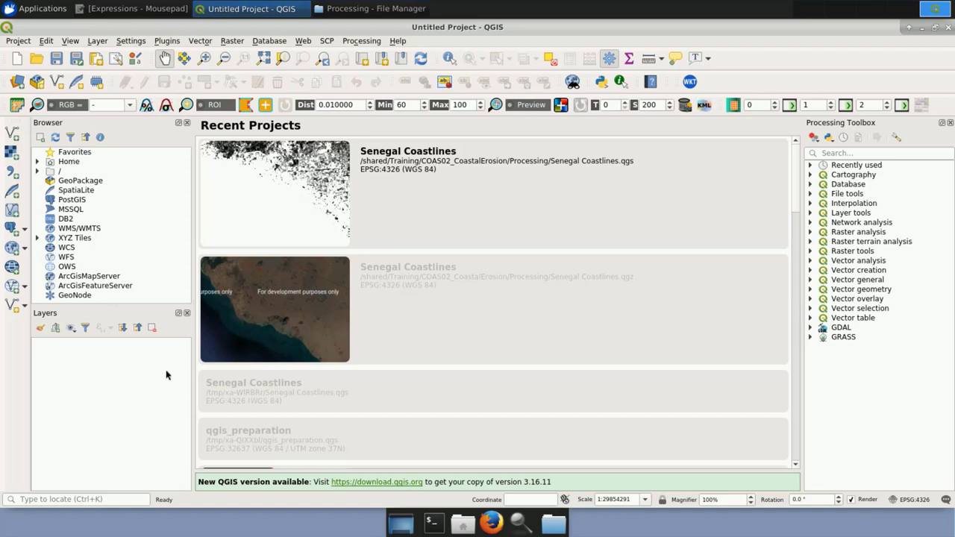
- Load the Senegal Coastlines project from the Recent Projects list
click(246, 229)
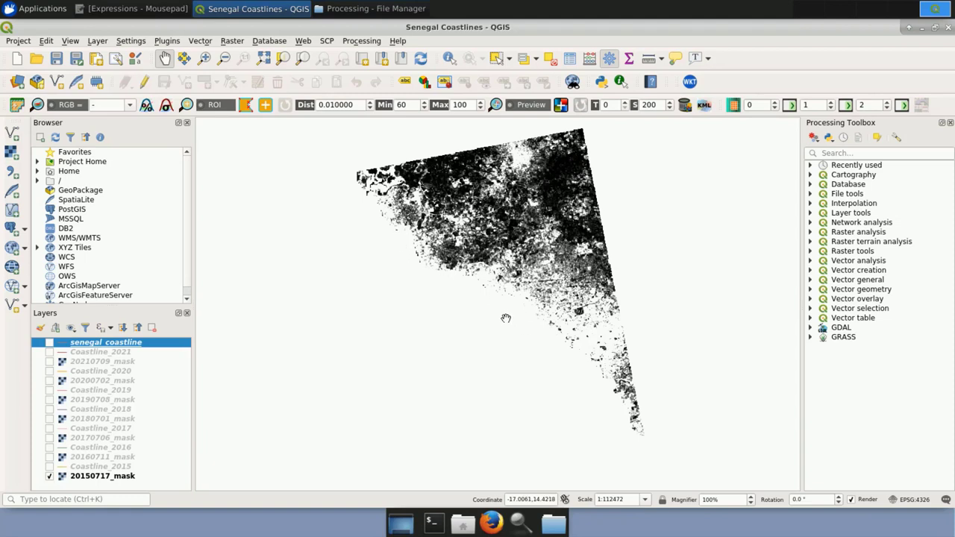
- Add the Google Satellite layer from the OpenLayers plugin and move it to the bottom of the layer list
click(302, 41)
mouse_move(328, 69)
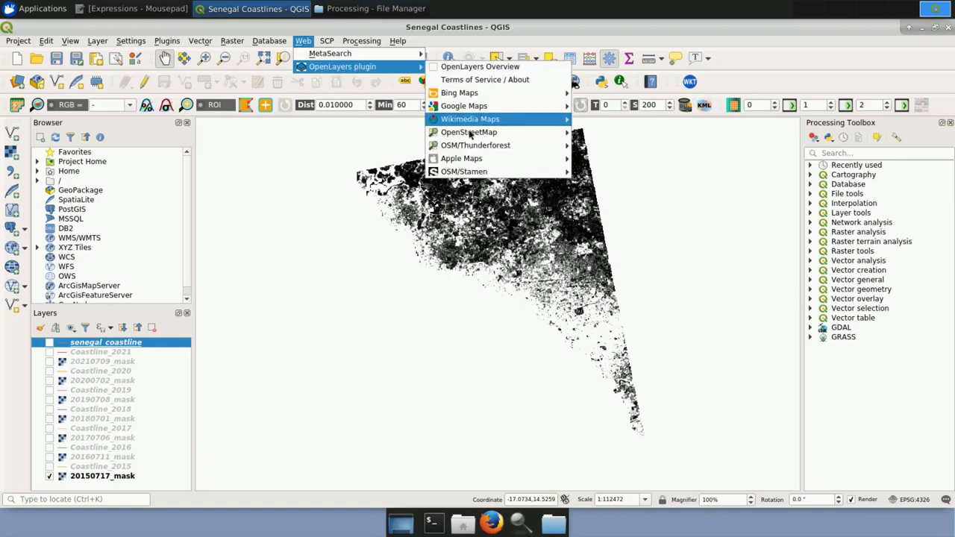
mouse_move(496, 136)
mouse_move(556, 112)
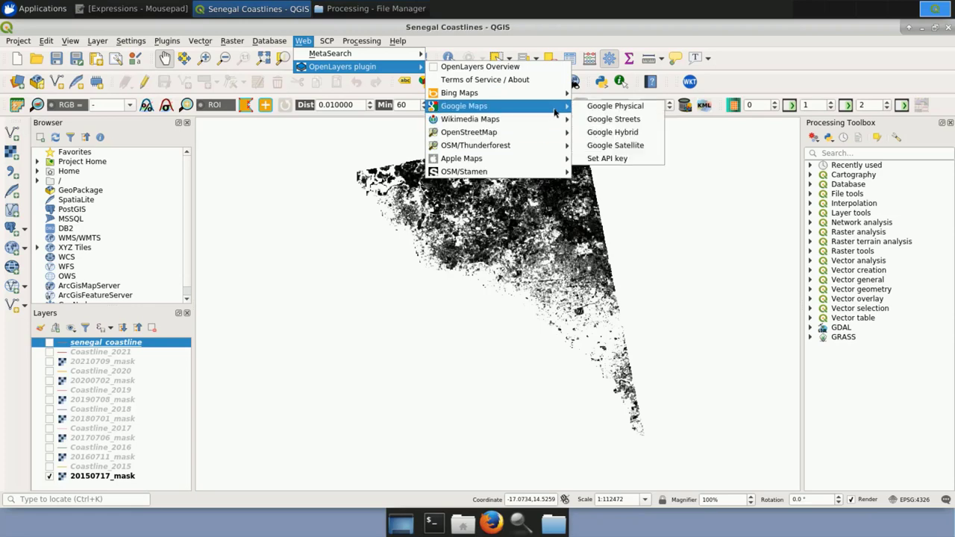
click(613, 145)
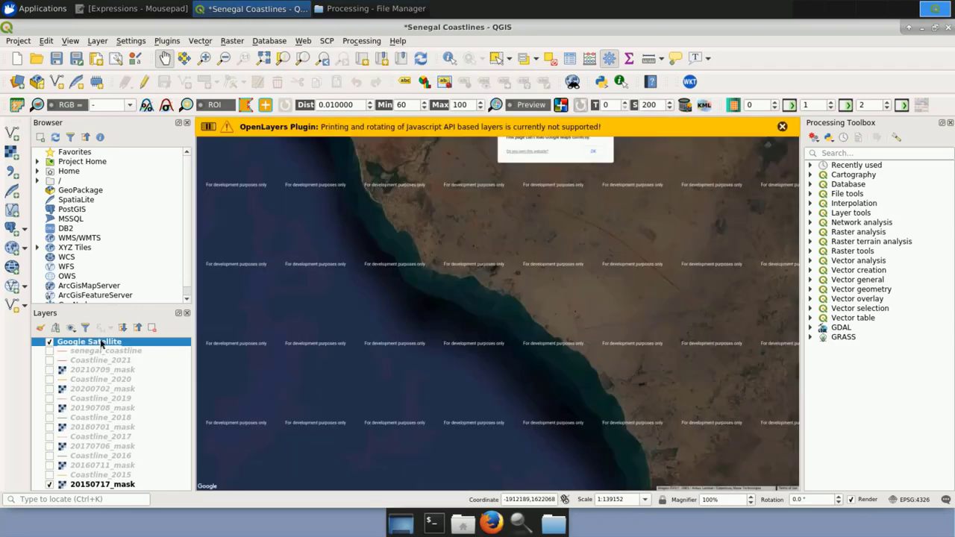
drag(102, 343, 103, 493)
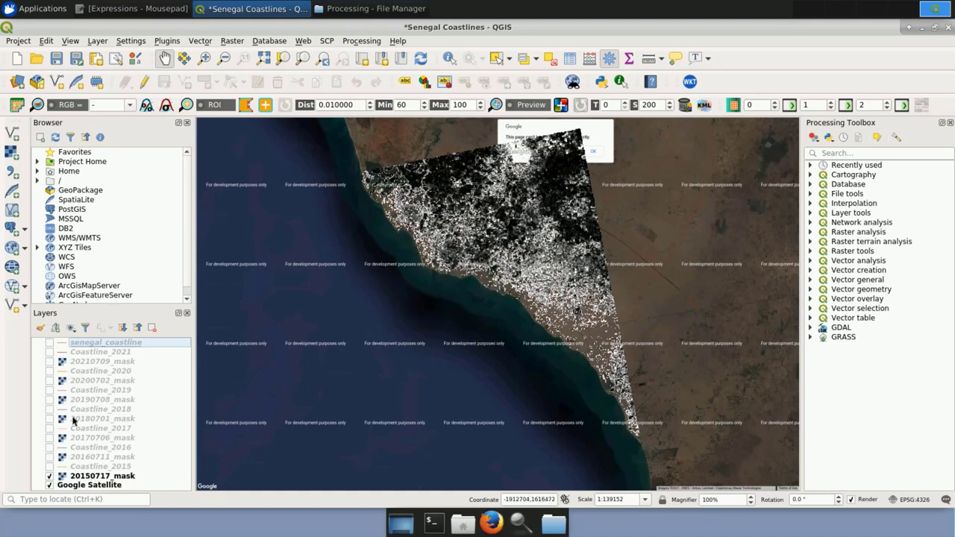
- Show Coastline_2015 over the 20150717_mask and zoom around the shore
click(49, 466)
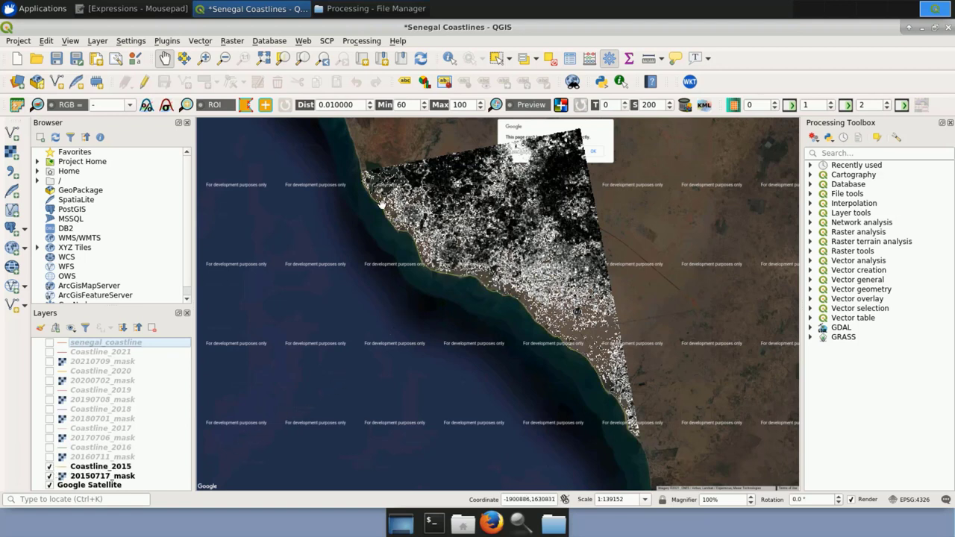
scroll(479, 287, down, 4)
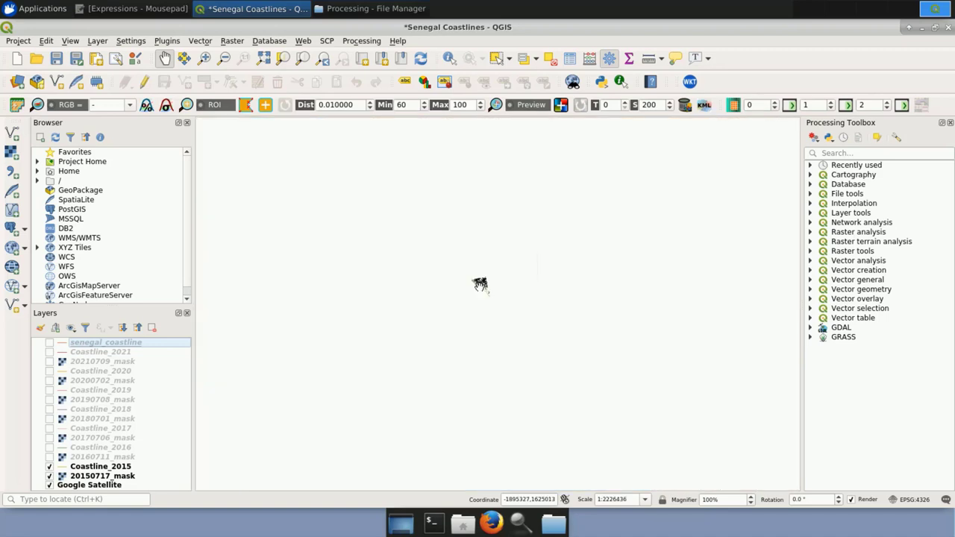
scroll(479, 286, up, 6)
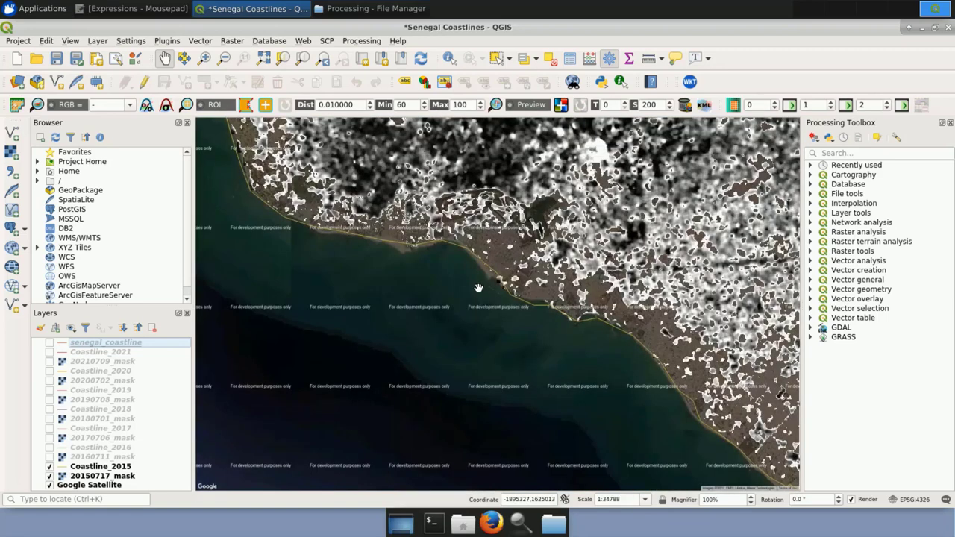
scroll(478, 288, down, 4)
scroll(478, 288, up, 2)
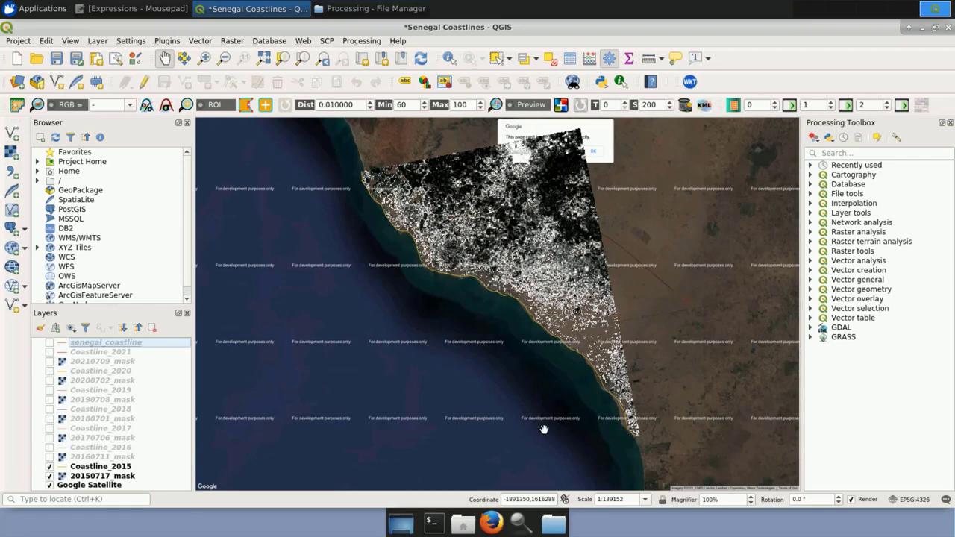
- Hide Google Satellite and pan along the coastline to compare the line with the mask
click(51, 486)
scroll(458, 291, up, 2)
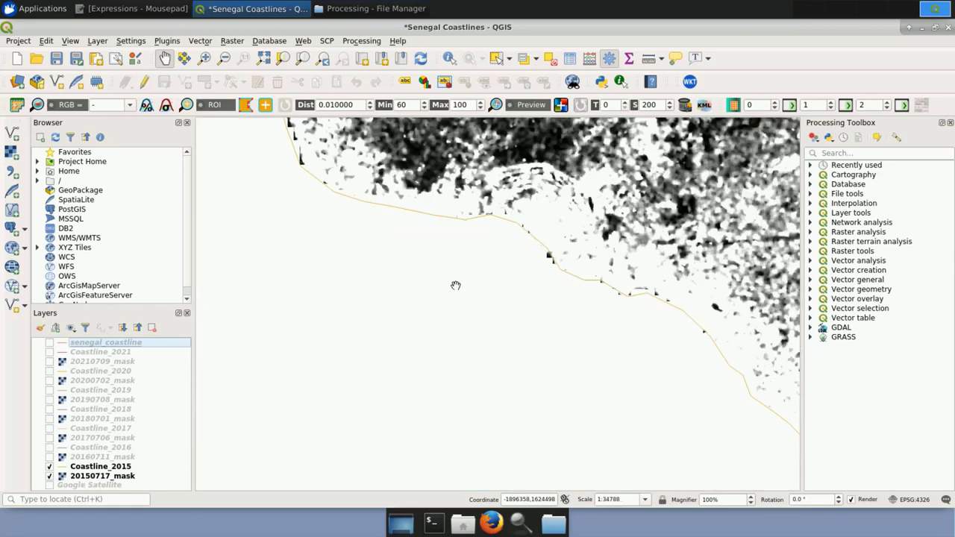
scroll(426, 273, down, 2)
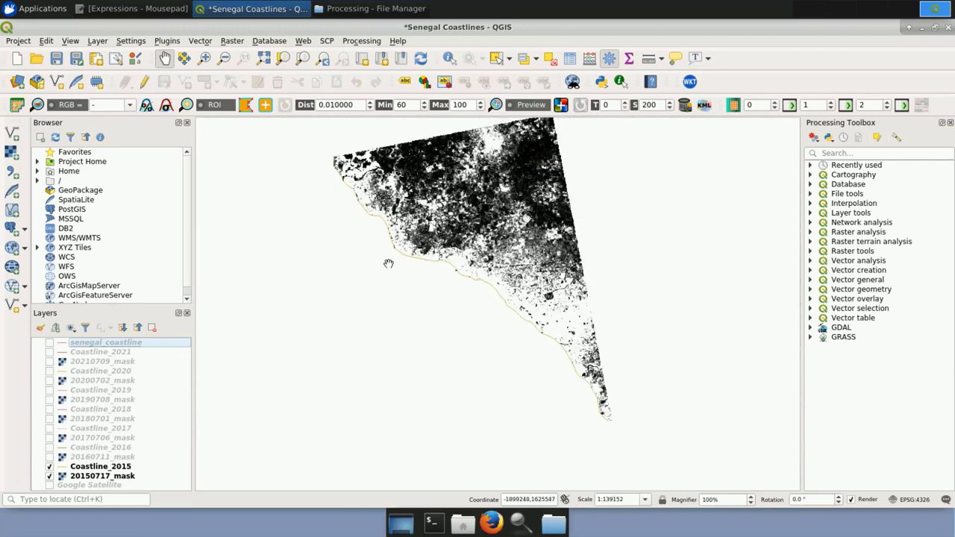
scroll(377, 263, up, 2)
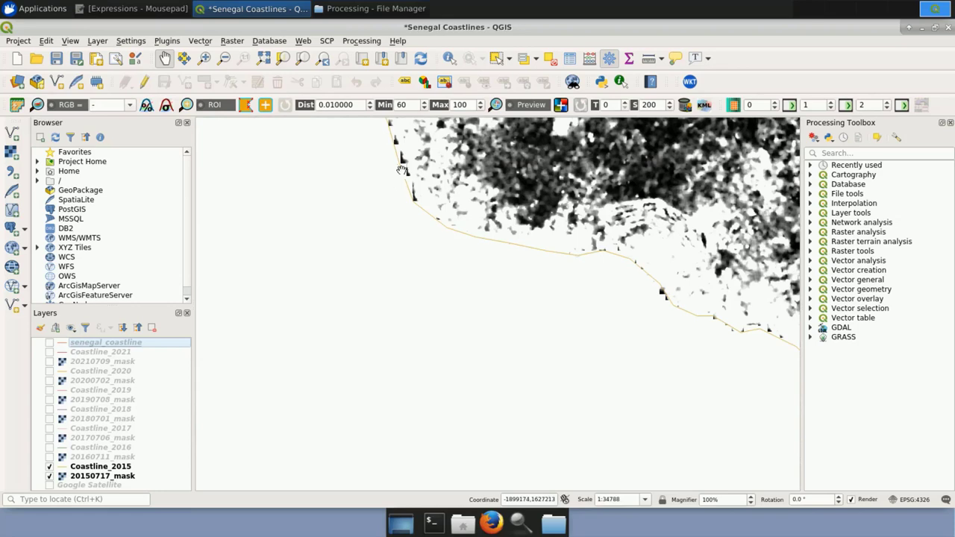
drag(530, 332, 432, 299)
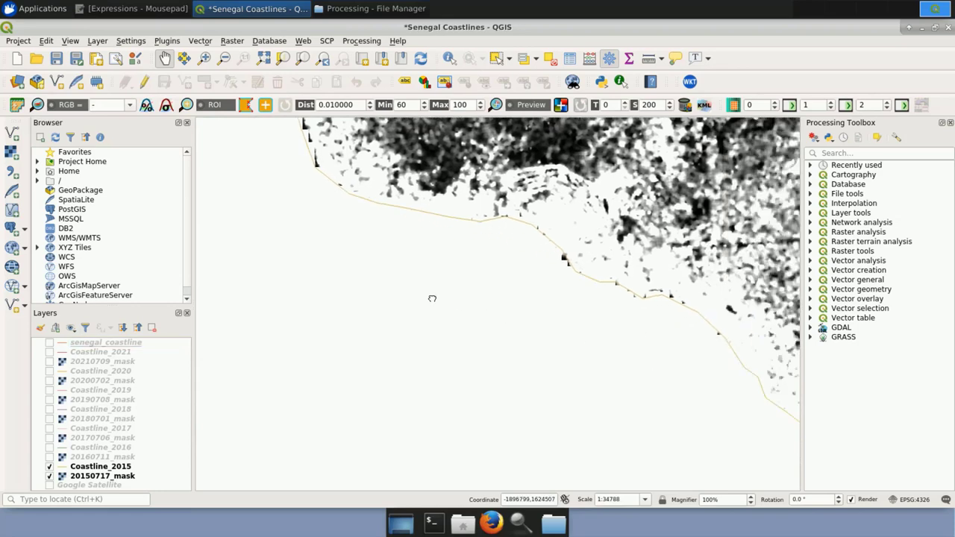
scroll(497, 351, down, 2)
scroll(578, 423, up, 2)
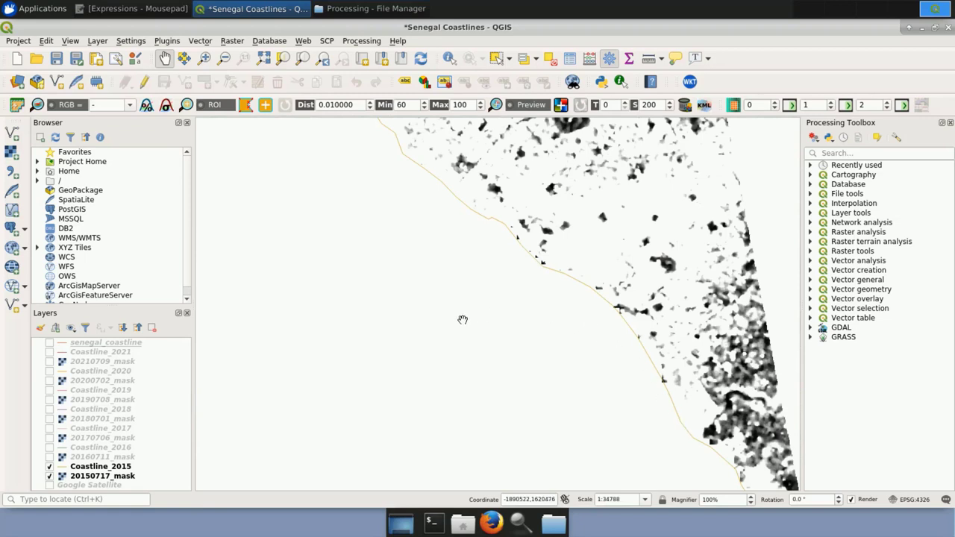
scroll(463, 320, down, 2)
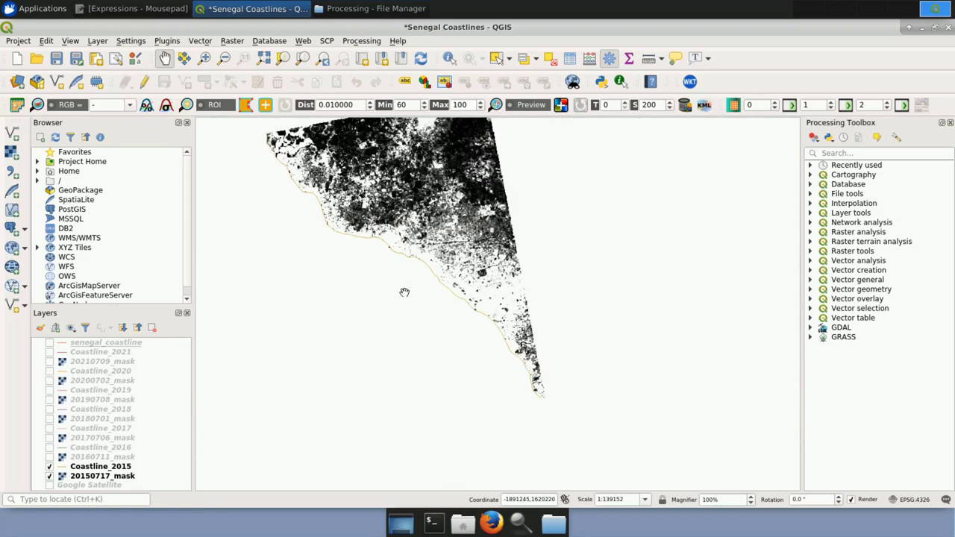
drag(333, 275, 381, 332)
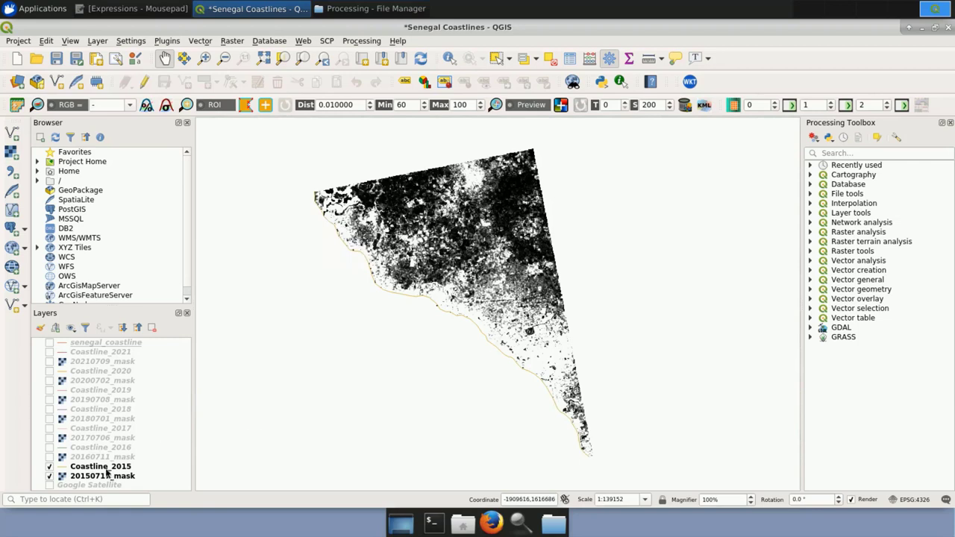
- Start a new shapefile layer named Coastline_2015, saved in the coastal erosion AuxData folder
click(97, 41)
mouse_move(135, 67)
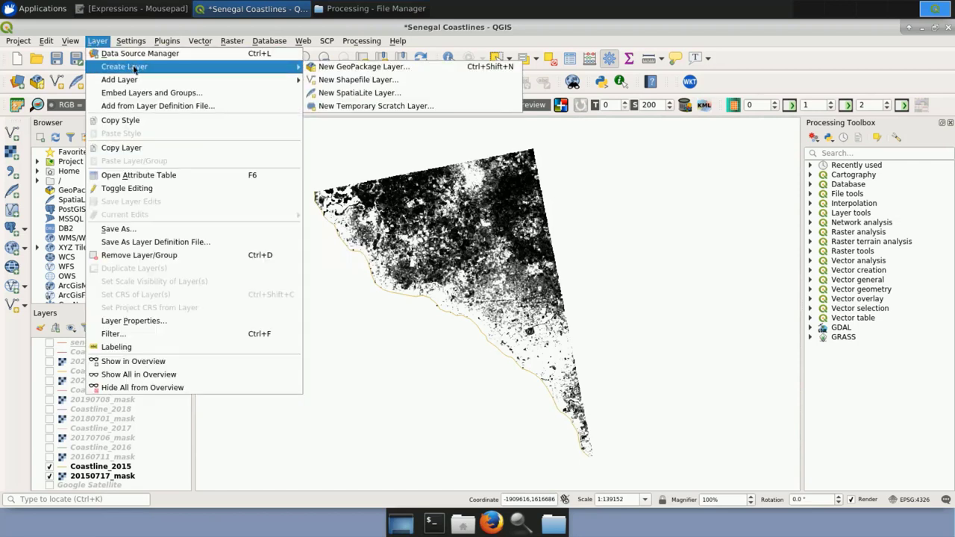
click(344, 81)
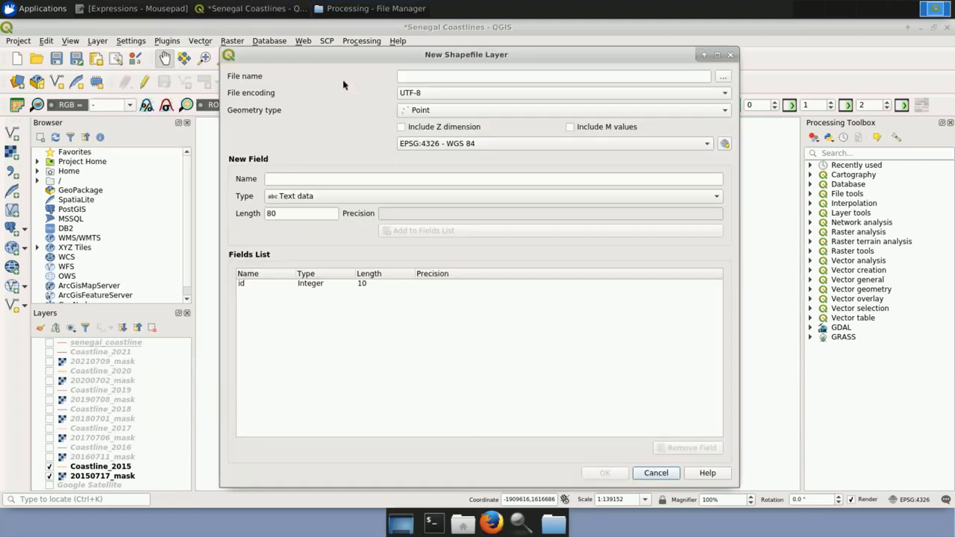
click(432, 74)
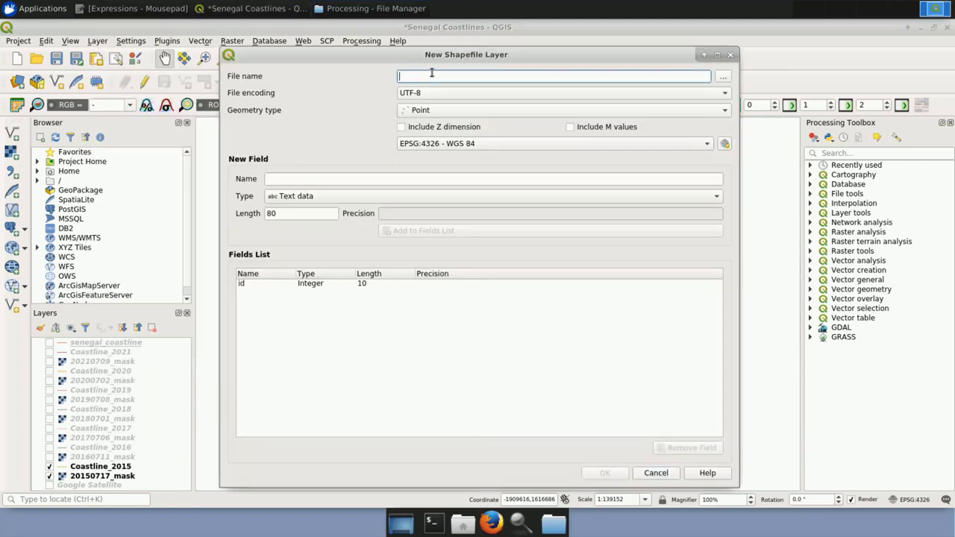
text(Coastli)
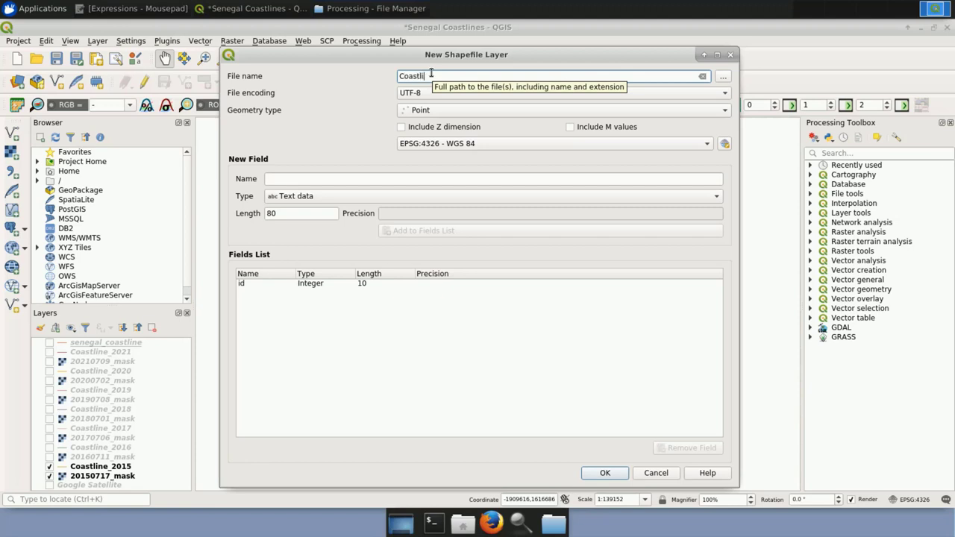
text(ne_2015)
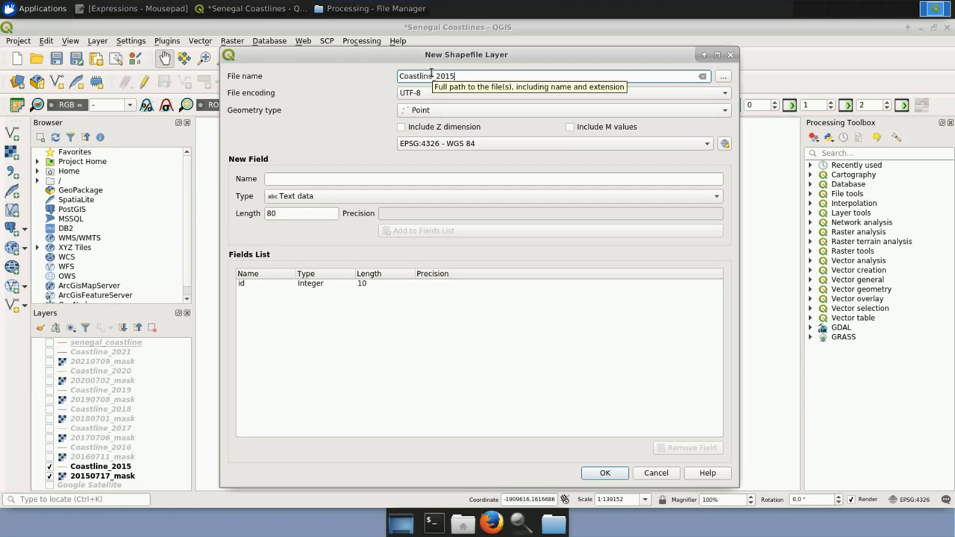
click(723, 79)
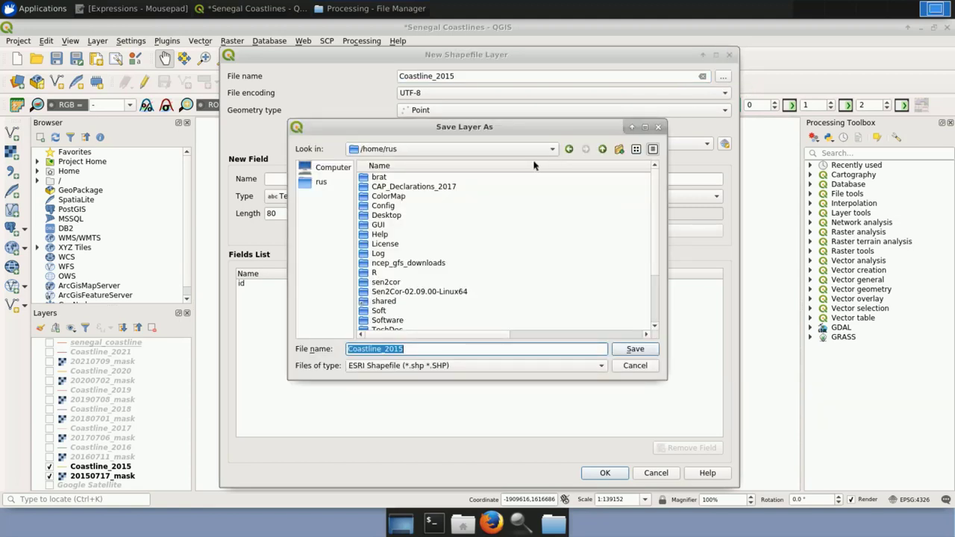
click(516, 155)
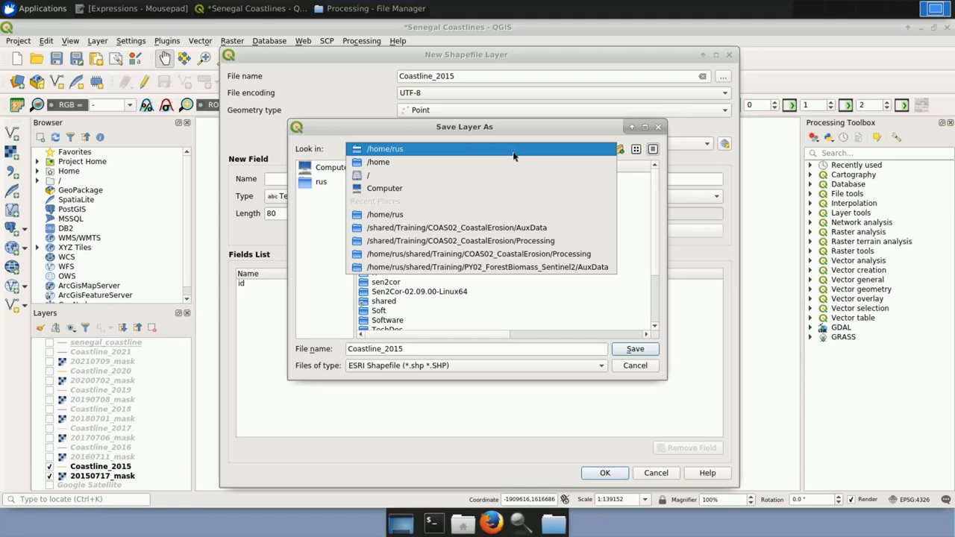
click(495, 229)
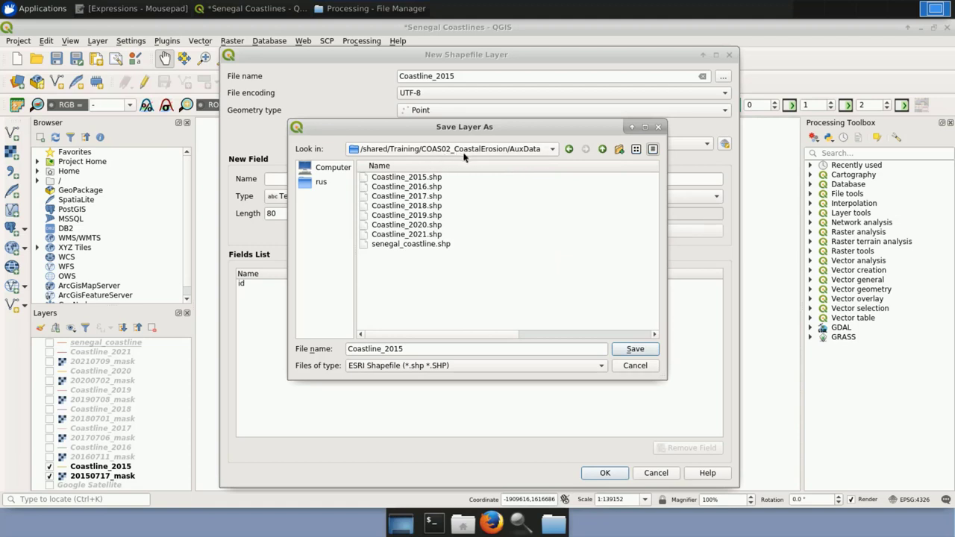
click(633, 349)
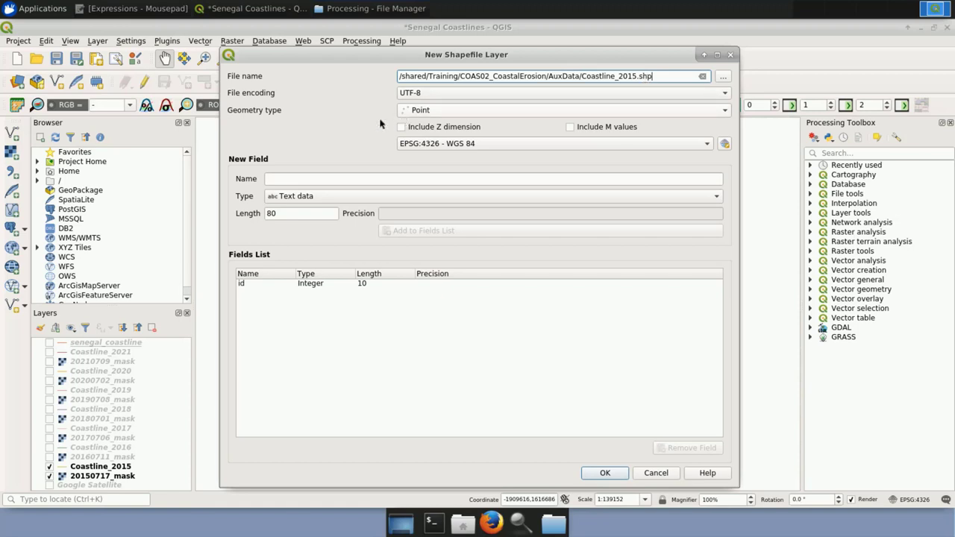
- Set the geometry type to Line and close the New Shapefile Layer dialog
click(450, 114)
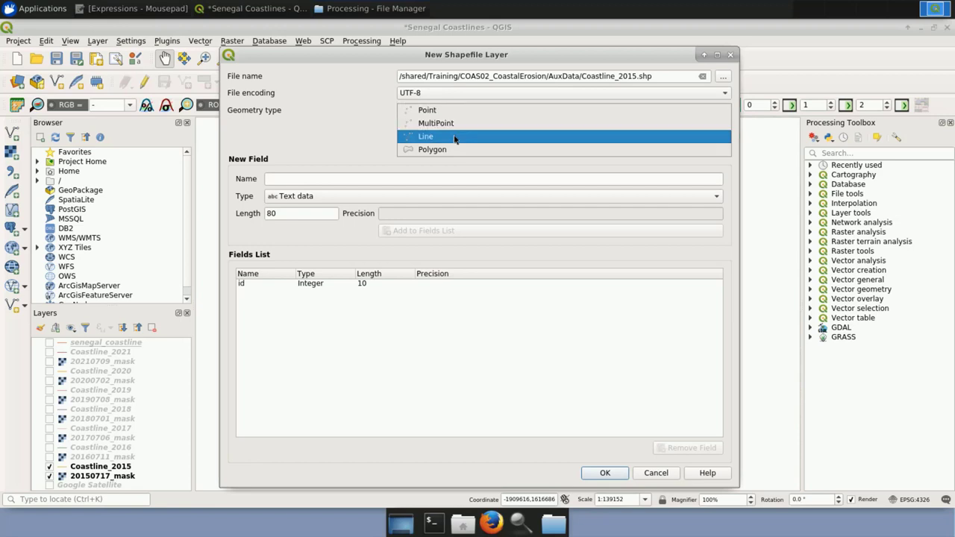
click(454, 138)
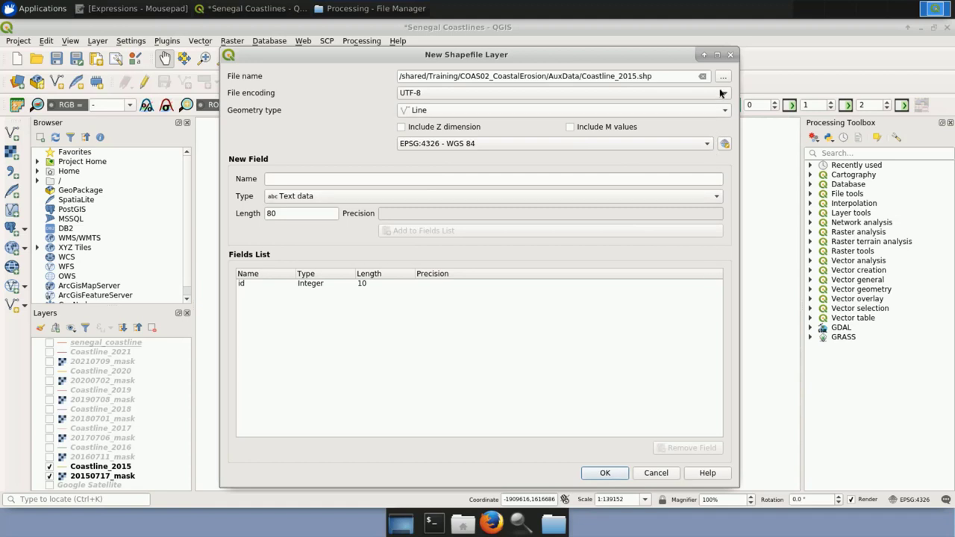
key(Escape)
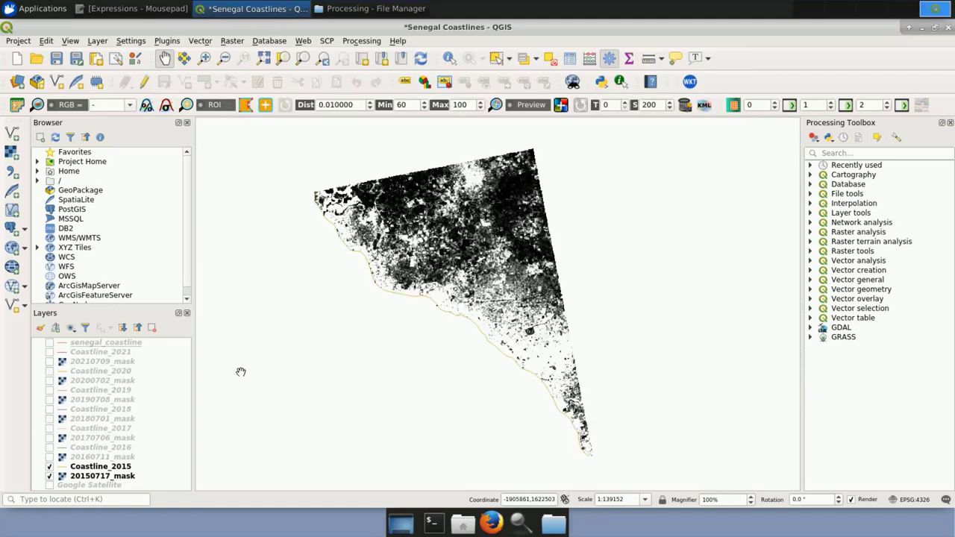
- Select Coastline_2015 in the Layers panel and toggle editing on
click(127, 468)
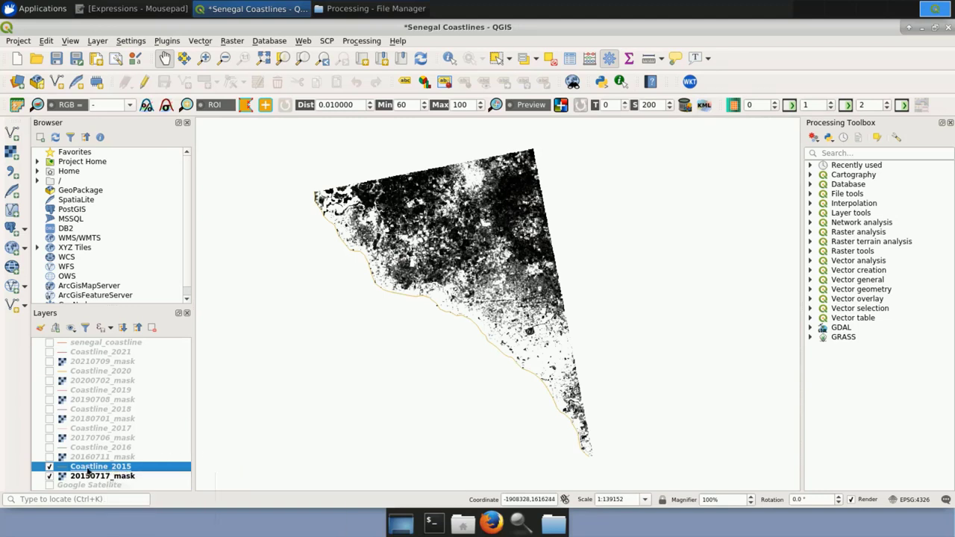
click(146, 82)
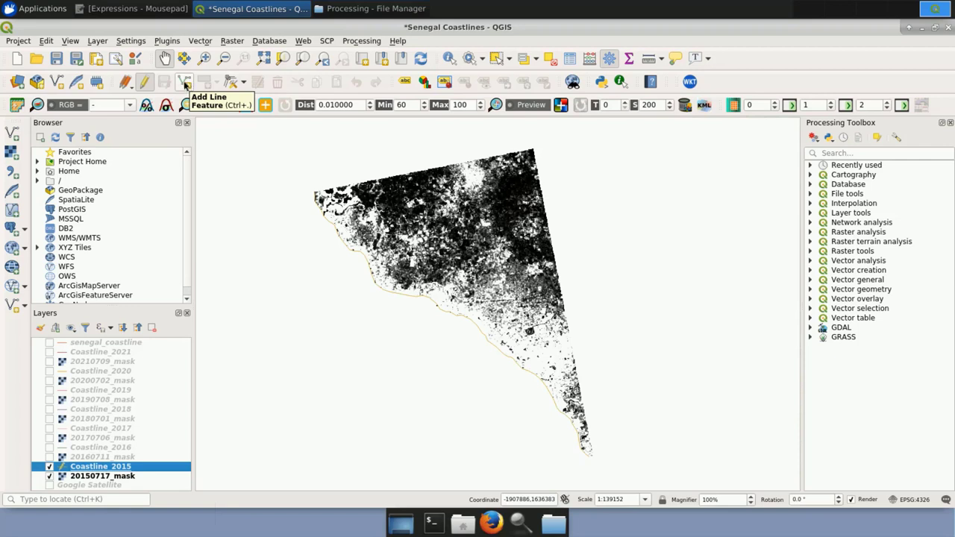
- Digitize a trial seven-vertex line along the coast with Add Line Feature
click(185, 84)
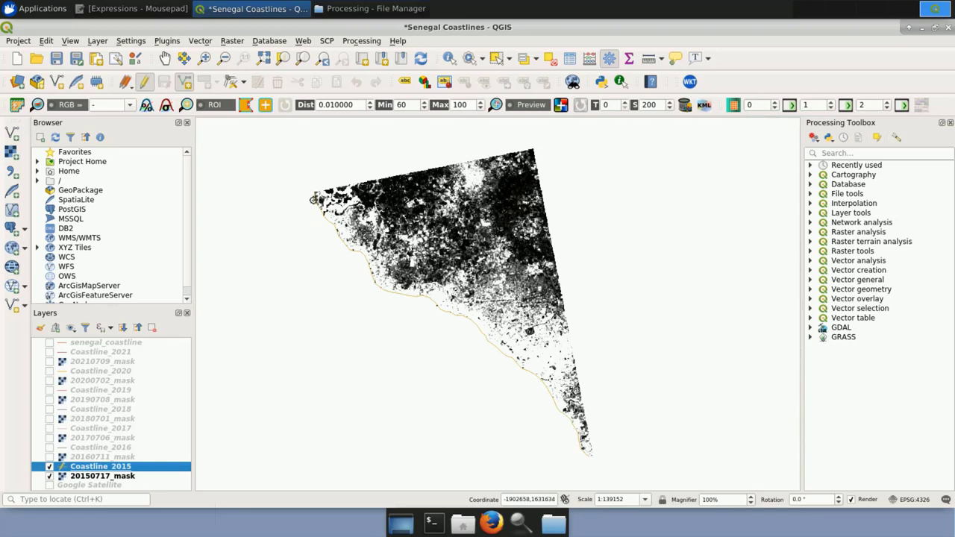
scroll(313, 200, down, 4)
scroll(320, 201, up, 6)
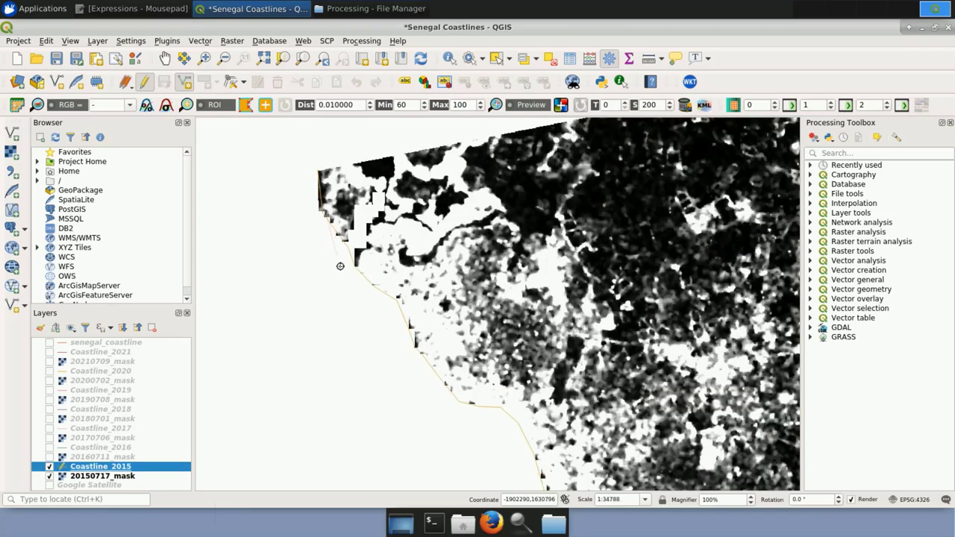
click(356, 315)
click(338, 372)
click(379, 413)
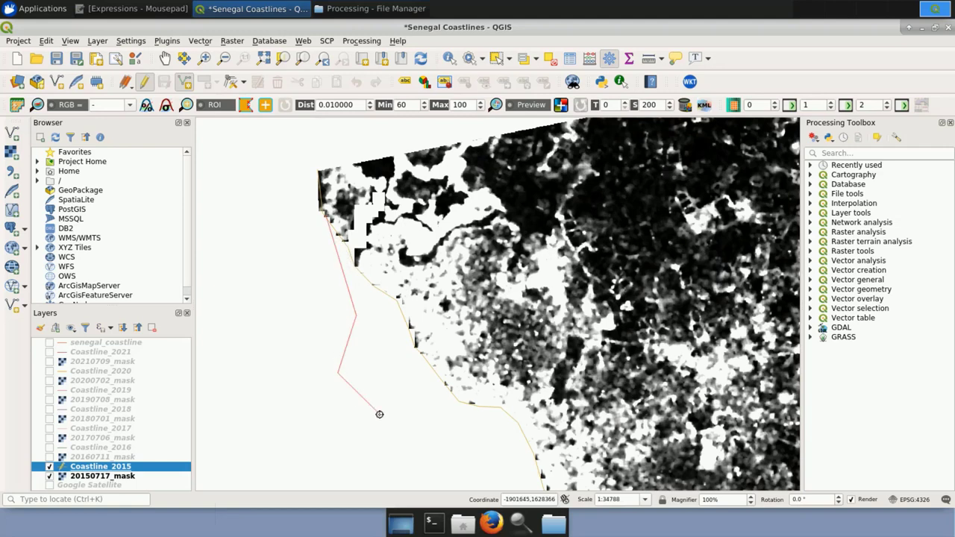
click(416, 350)
click(446, 389)
click(477, 405)
click(500, 407)
scroll(536, 458, down, 6)
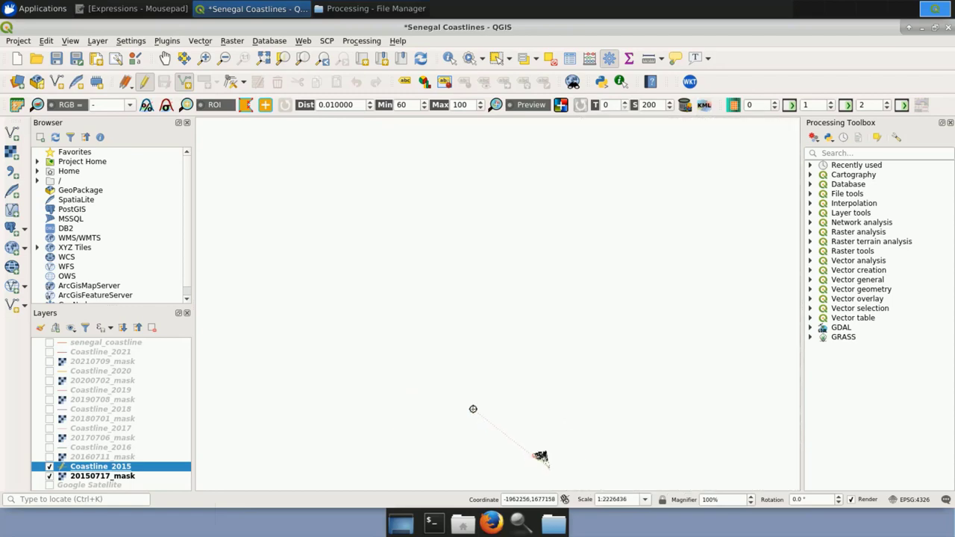
scroll(542, 458, up, 6)
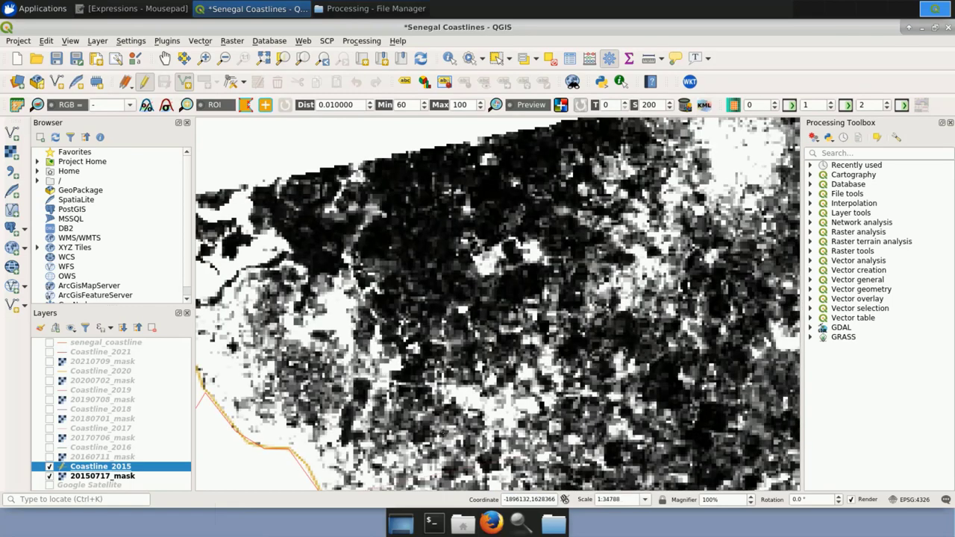
- Finish the line, discard it by cancelling the attribute form, and stop editing Coastline_2015
right_click(441, 432)
click(552, 285)
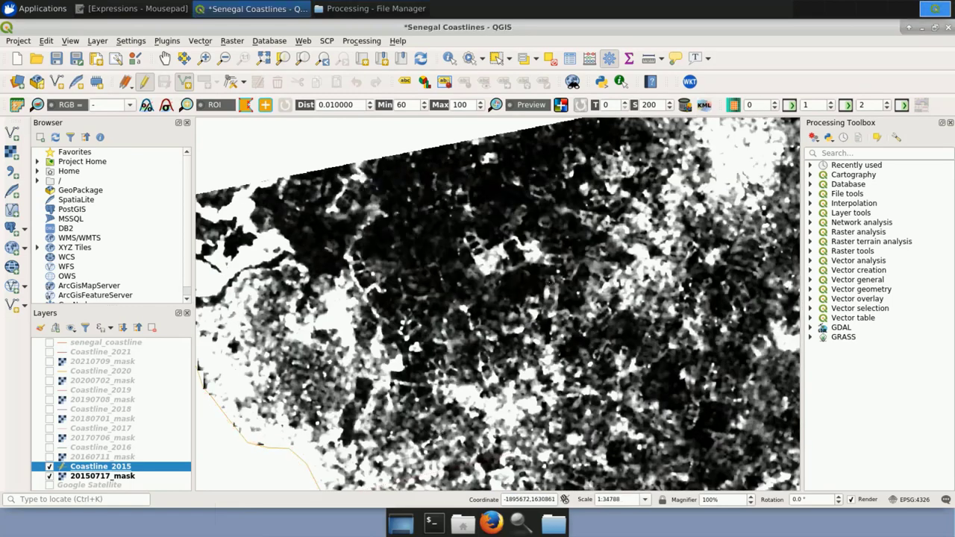
scroll(416, 347, down, 2)
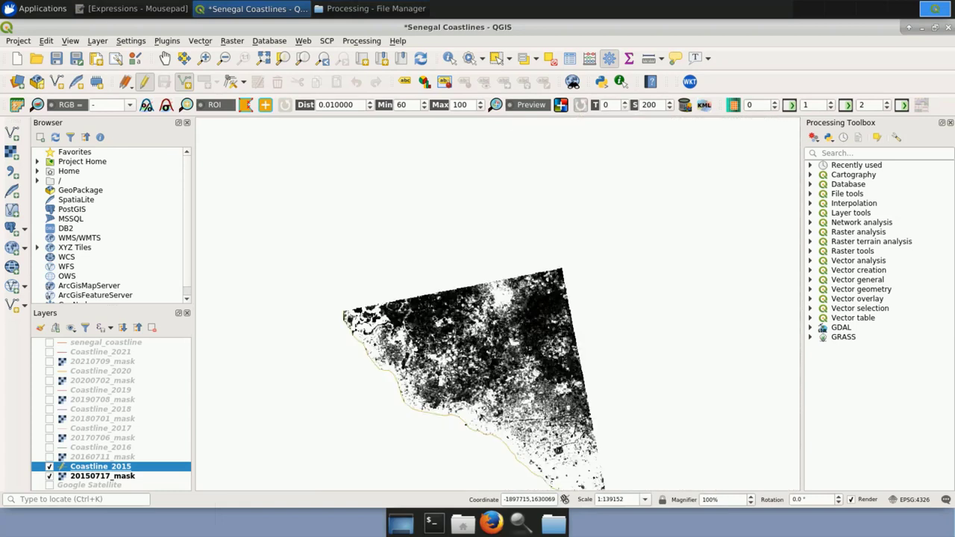
click(145, 86)
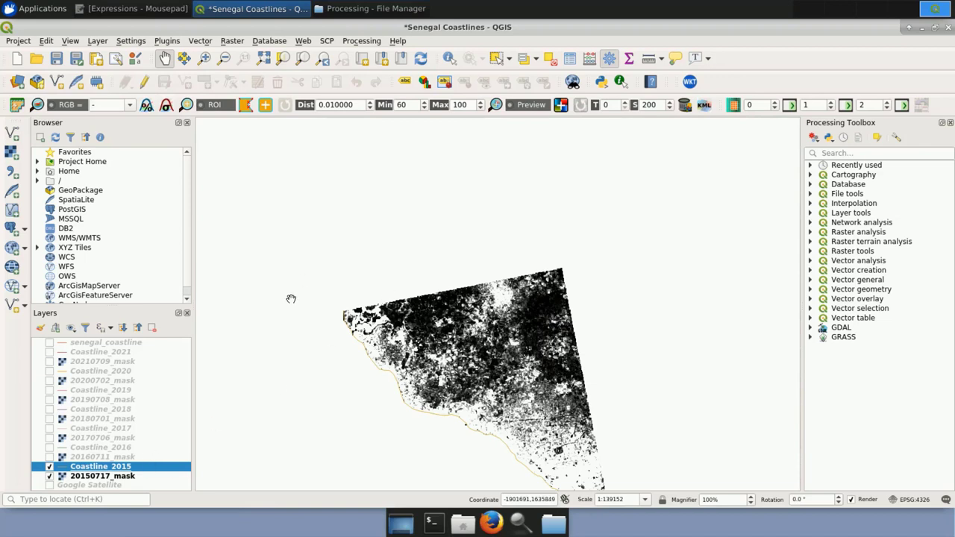
- Hide Coastline_2015 and 20150717_mask and show the 20160711_mask raster
drag(463, 364, 464, 358)
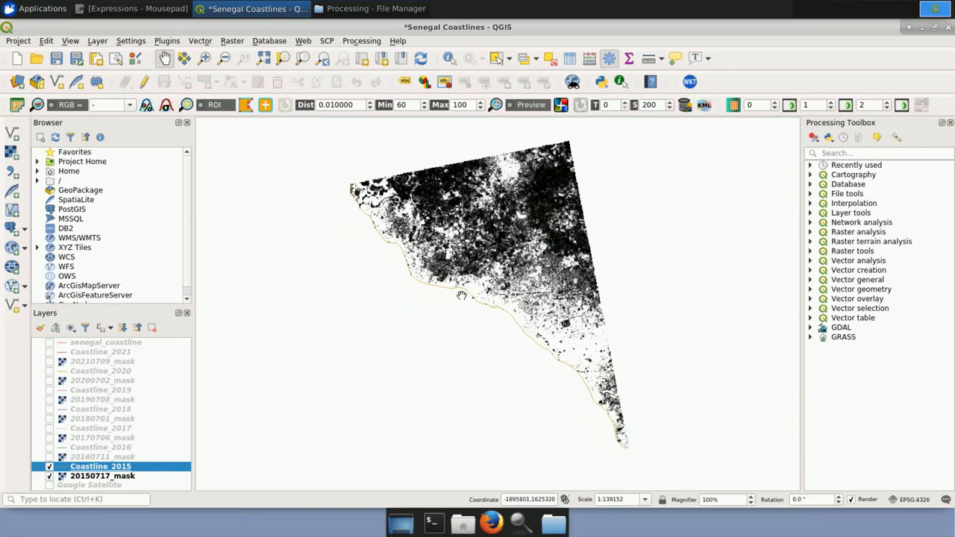
click(50, 467)
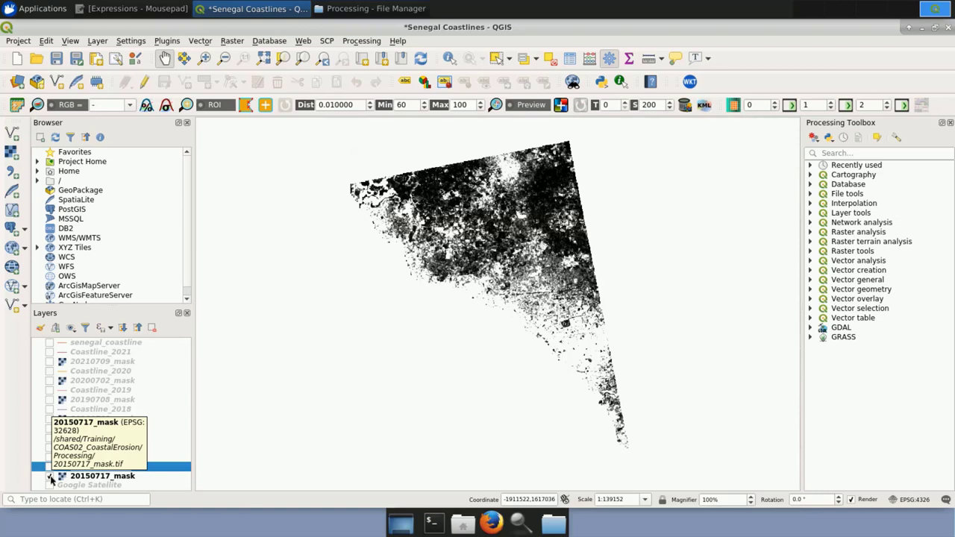
click(50, 477)
click(50, 457)
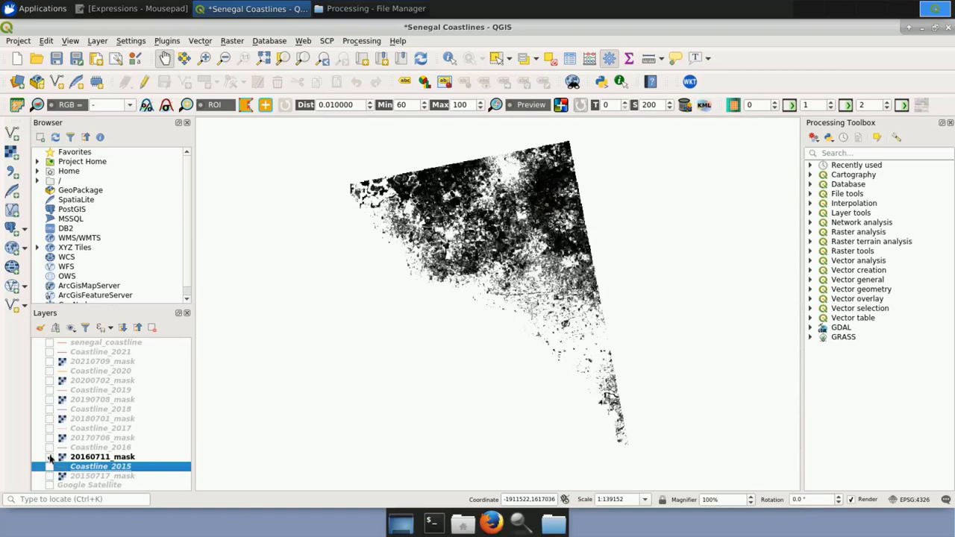
- Preview Coastline_2016 with 20160711_mask, then 20170706_mask with Coastline_2017, hiding each afterwards
click(50, 447)
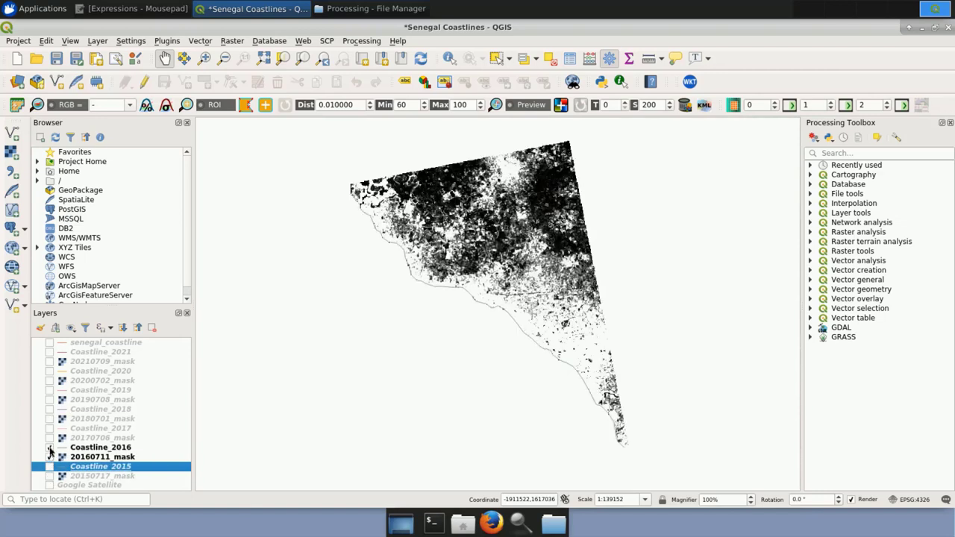
click(49, 447)
click(50, 457)
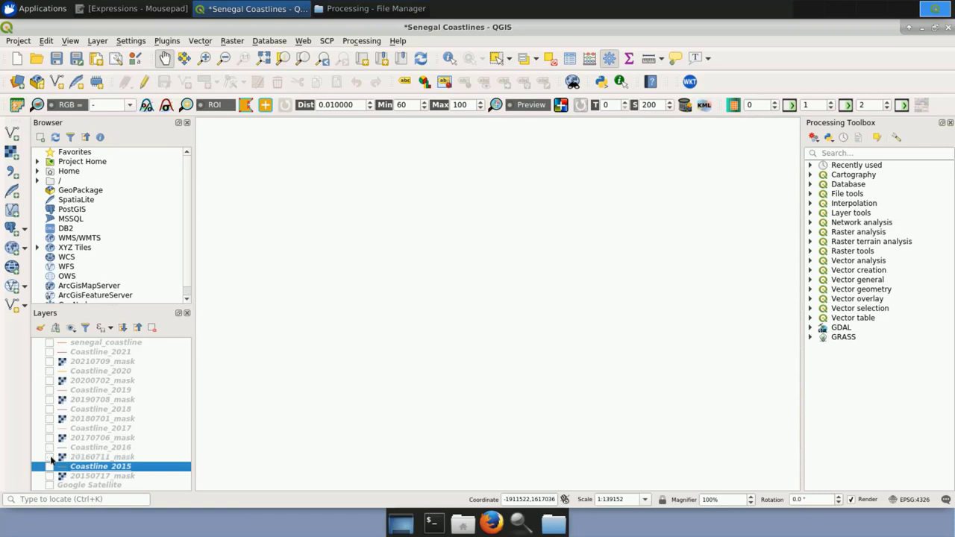
click(49, 438)
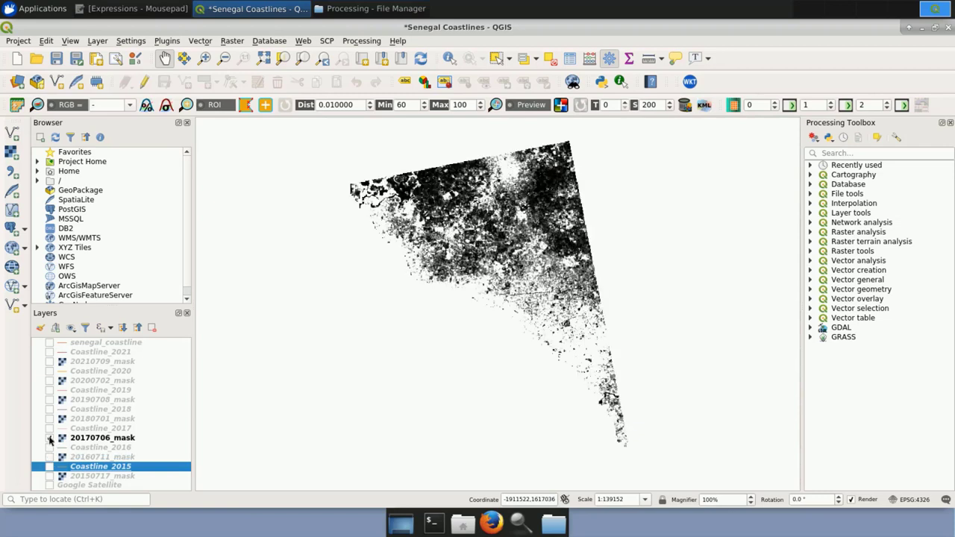
click(49, 428)
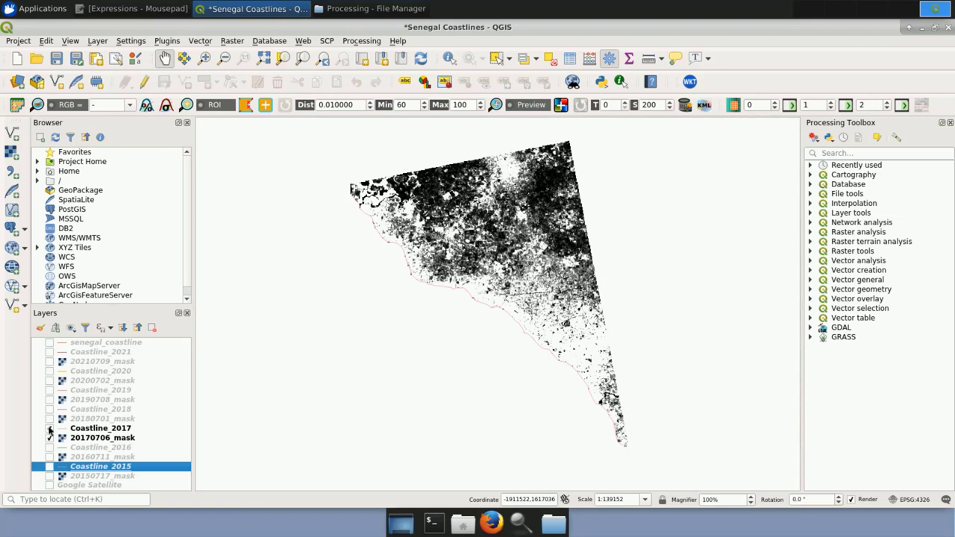
click(49, 429)
click(49, 438)
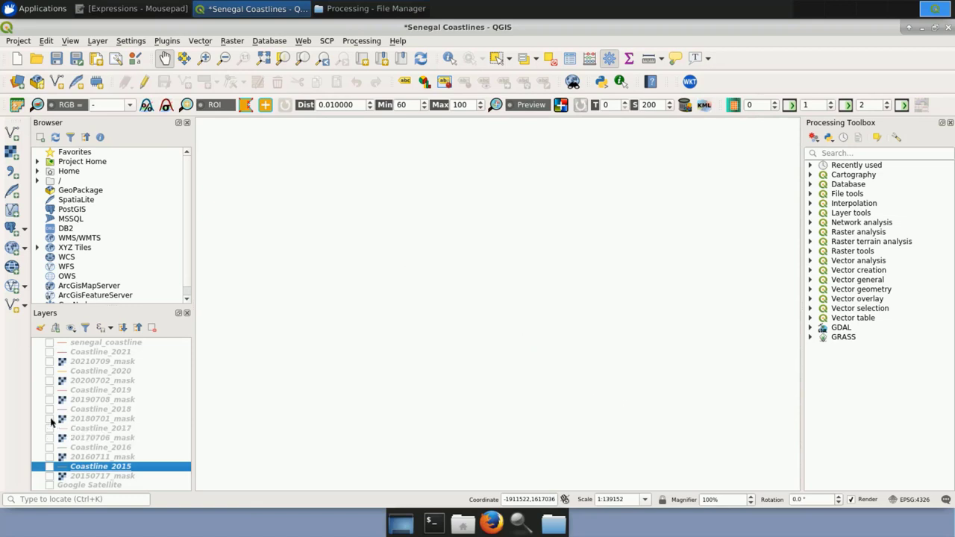
- Preview the 20180701 and 20190708 masks with Coastline_2018 and Coastline_2019, hiding each afterwards
click(50, 419)
click(50, 410)
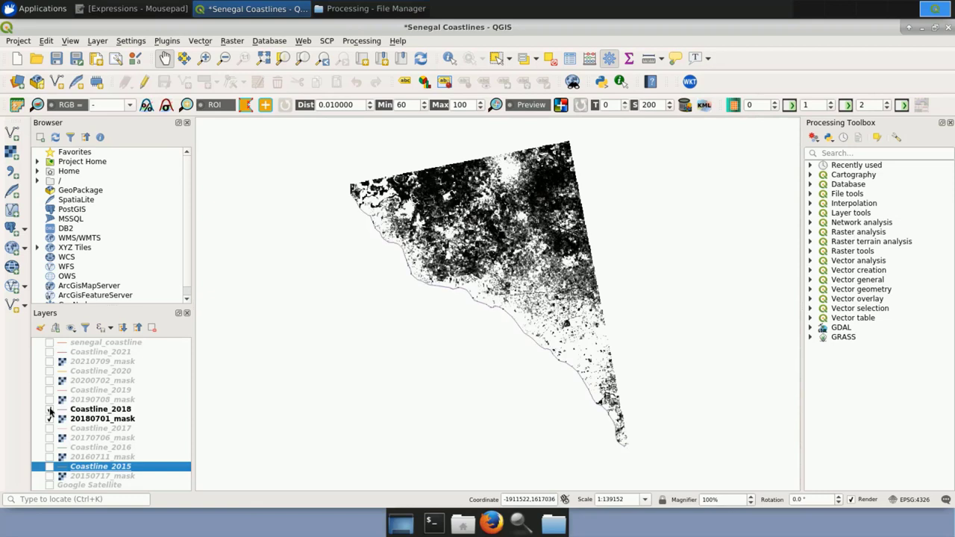
click(50, 410)
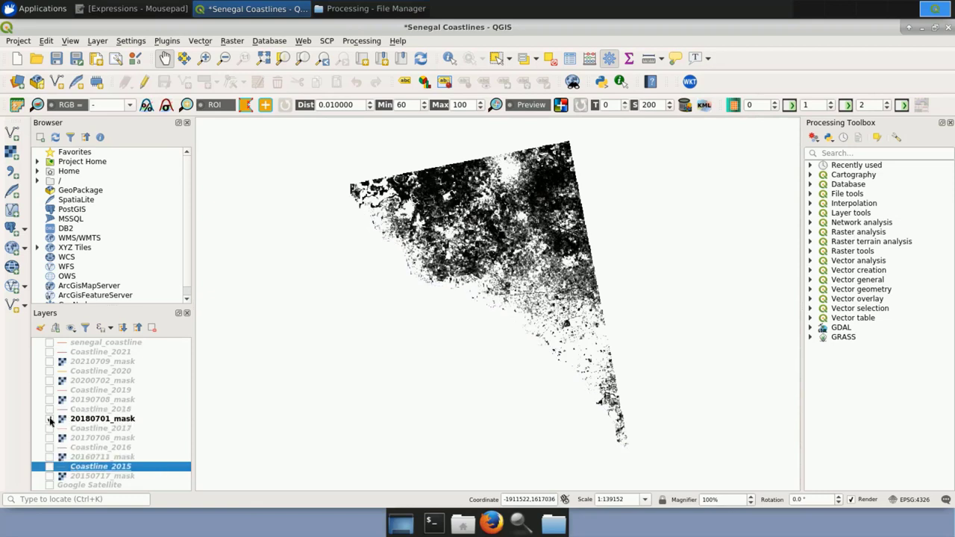
click(50, 420)
click(50, 400)
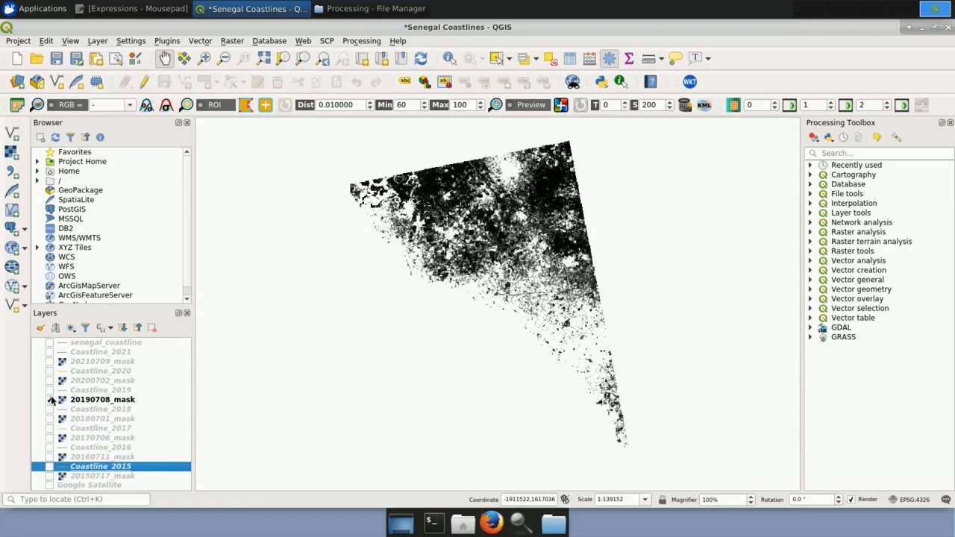
click(49, 390)
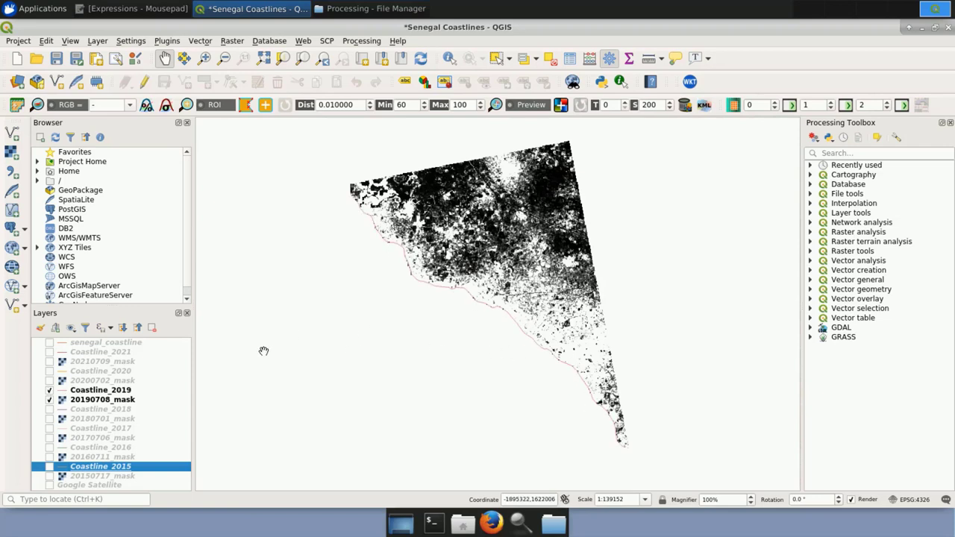
click(49, 390)
click(49, 399)
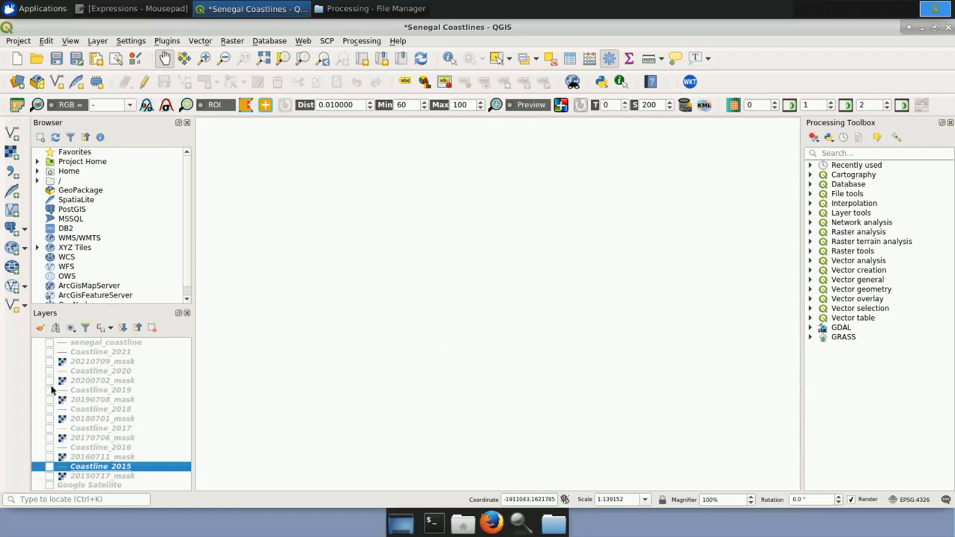
- Preview the 20200702 and 20210709 masks with their coastlines, then hide them, leaving the map empty
click(49, 380)
click(49, 372)
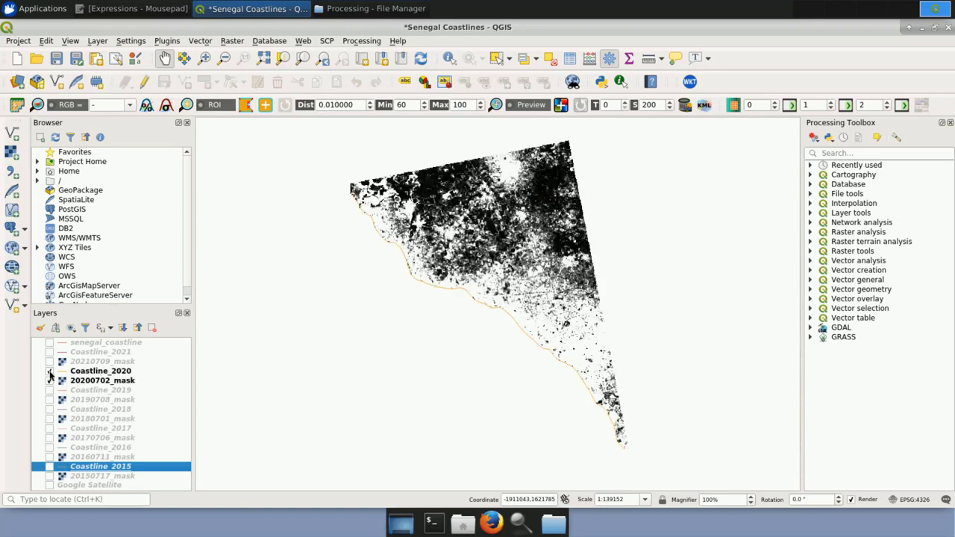
click(49, 372)
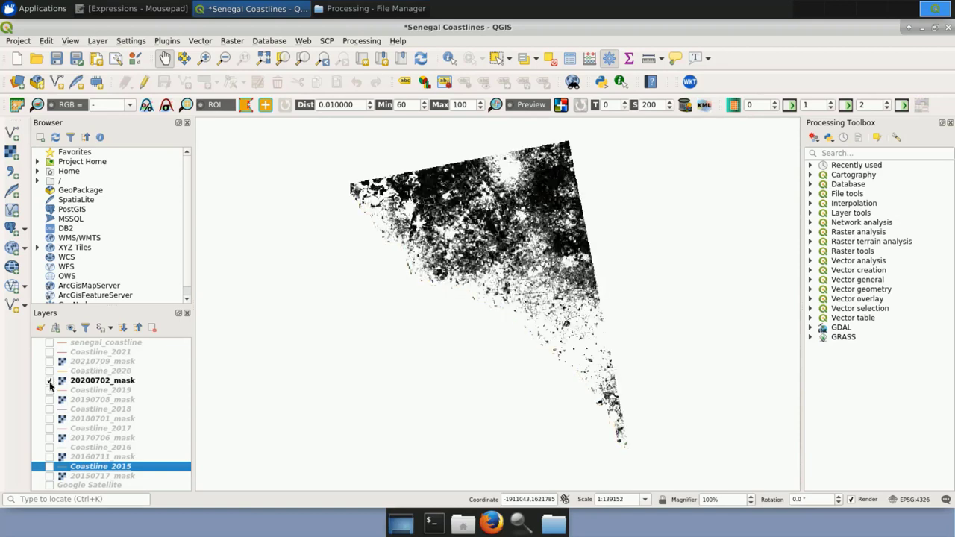
click(50, 381)
click(49, 362)
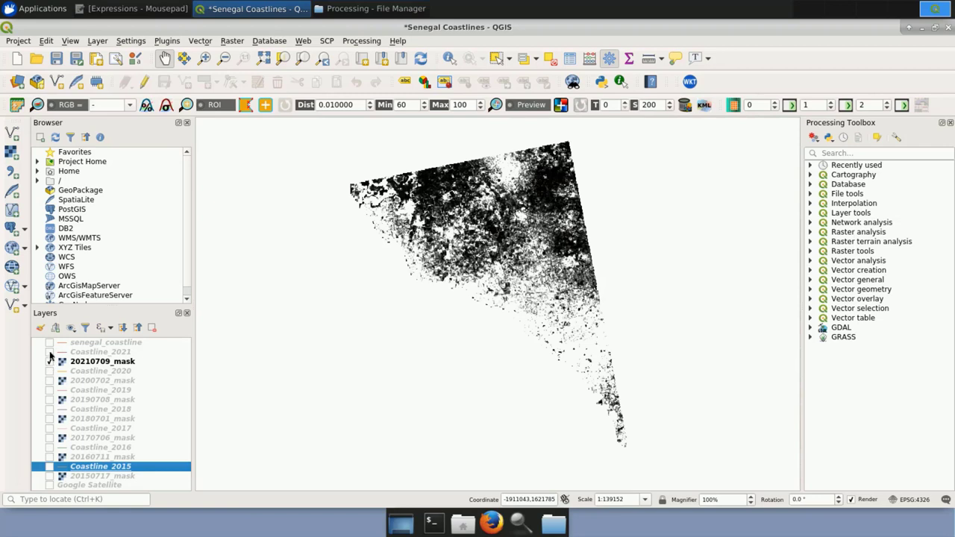
click(49, 352)
click(50, 352)
click(49, 362)
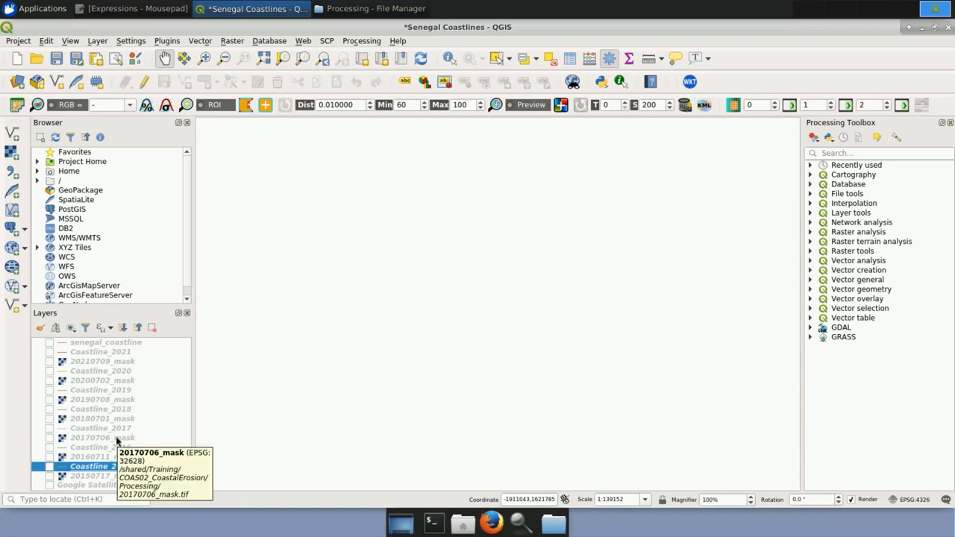
- Turn on Google Satellite, 20150717_mask and the 20210709_mask raster
click(49, 485)
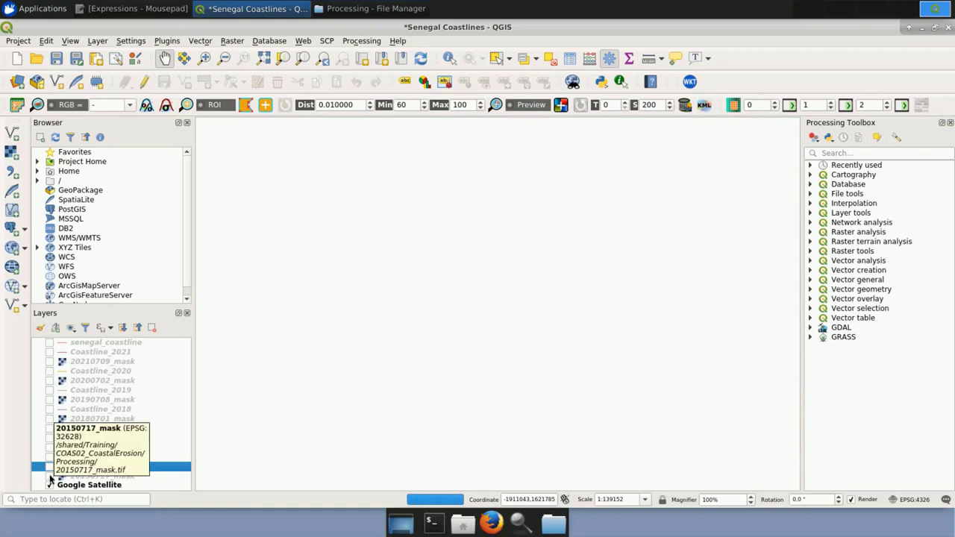
click(49, 476)
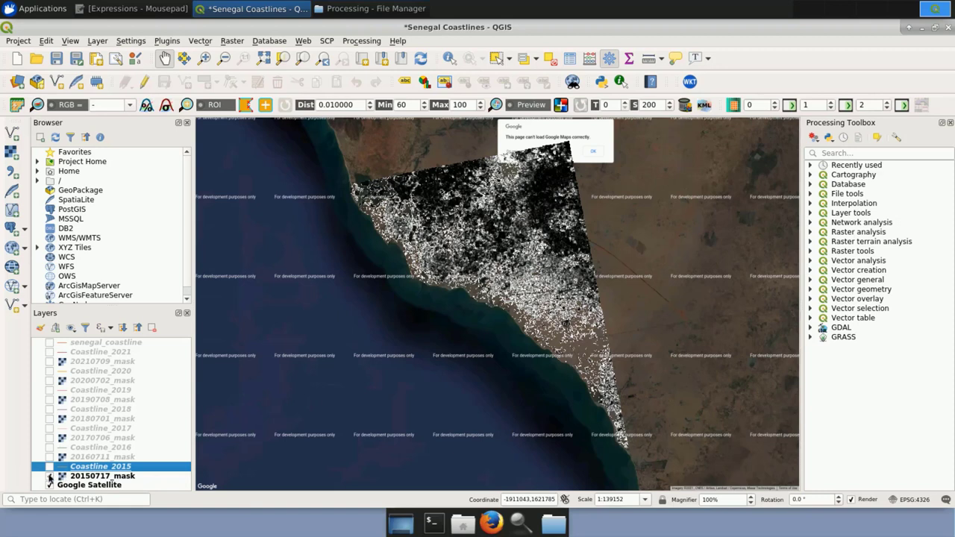
click(49, 361)
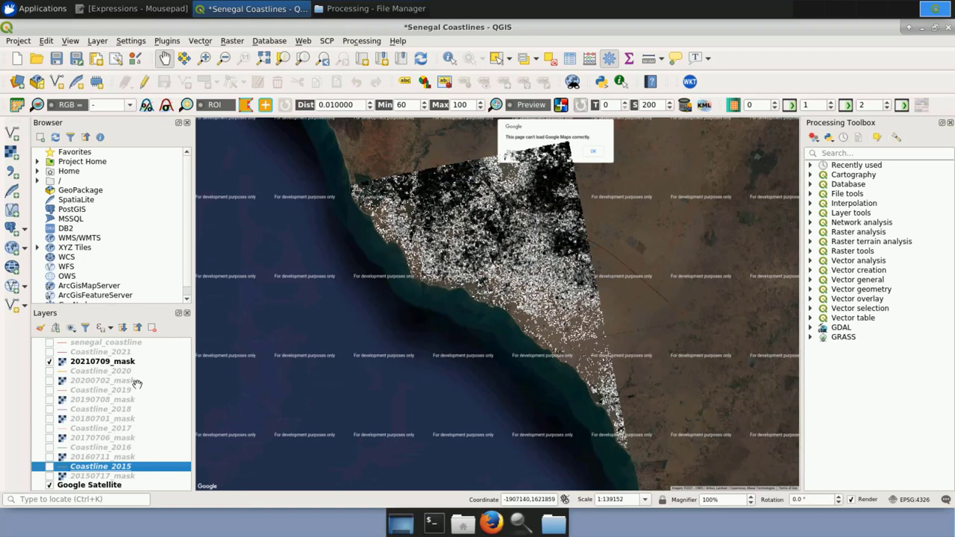
- Show all seven coastline layers, Coastline_2015 through Coastline_2021
click(50, 465)
click(49, 447)
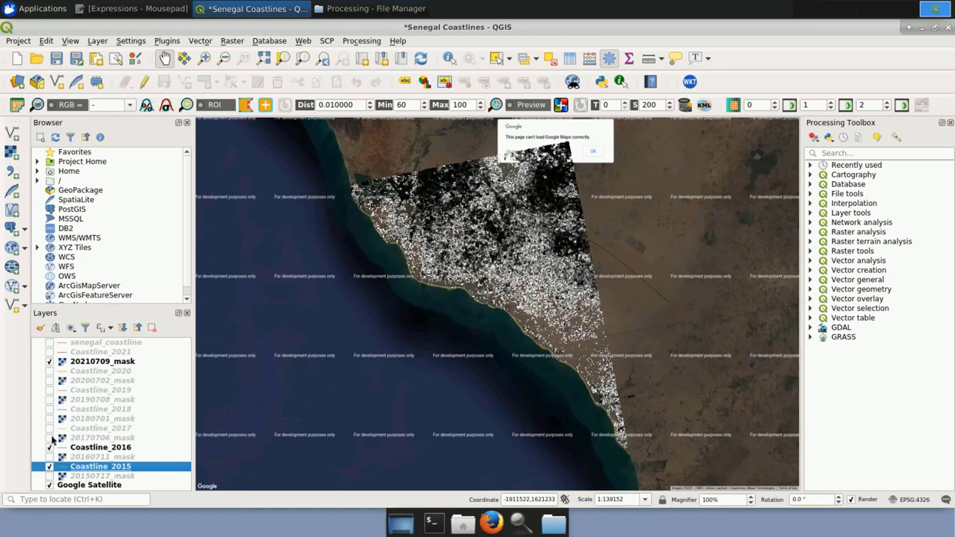
click(49, 428)
click(50, 409)
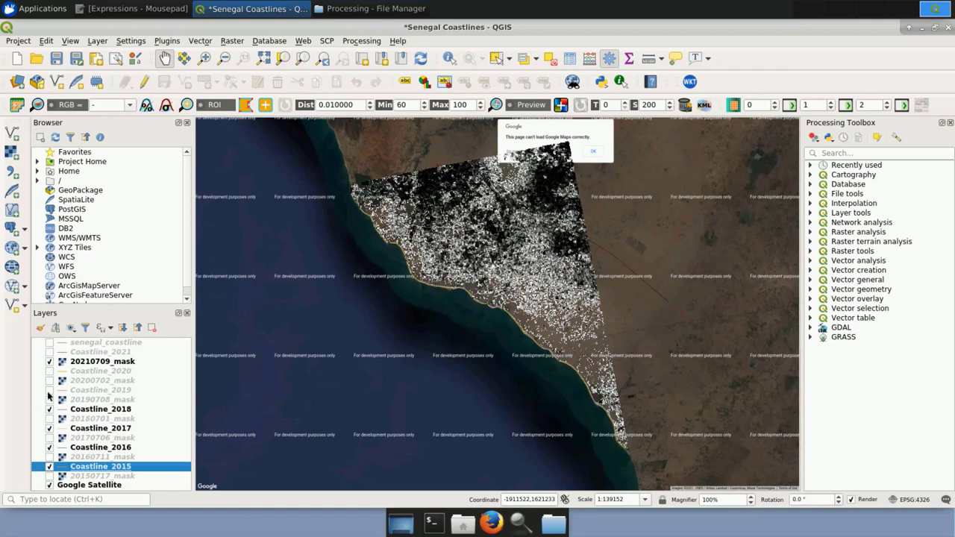
click(49, 389)
click(49, 371)
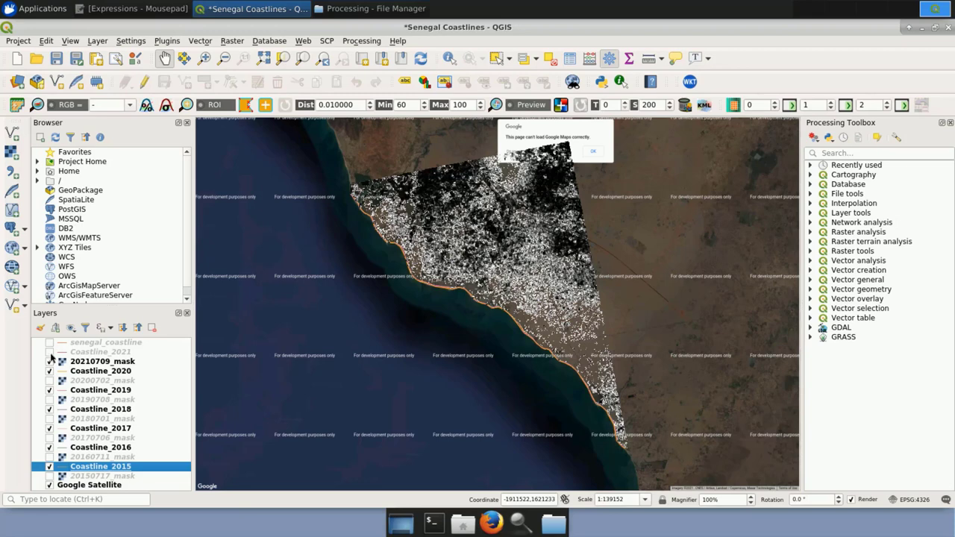
click(50, 351)
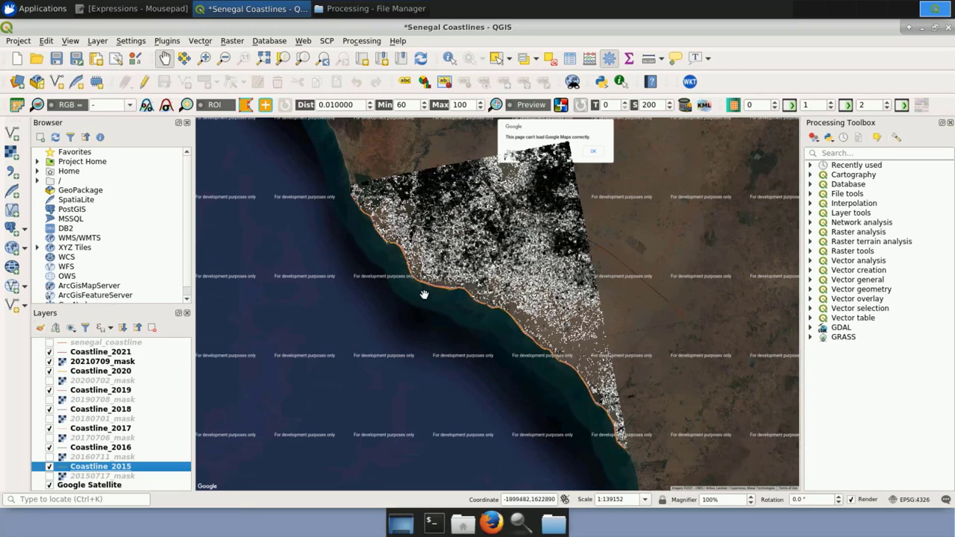
scroll(428, 288, up, 4)
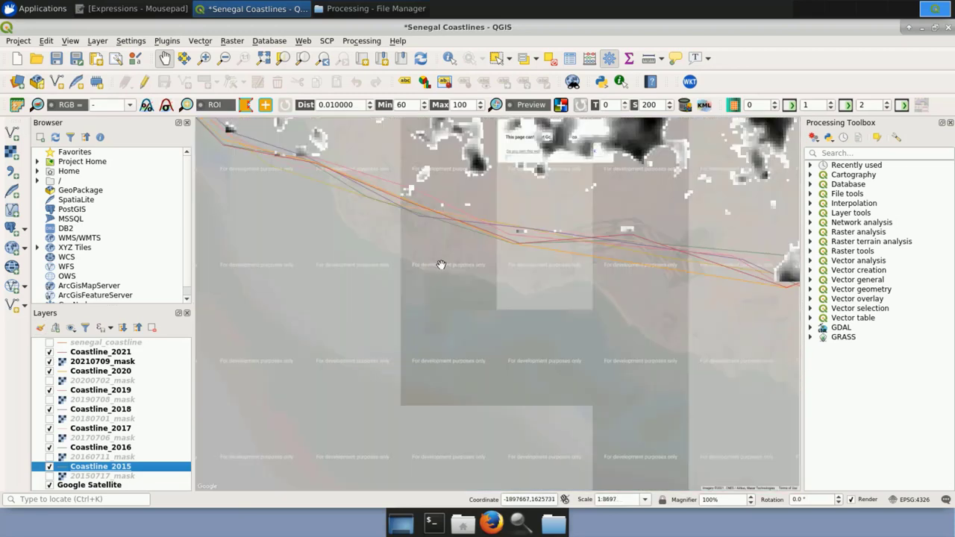
scroll(425, 288, down, 2)
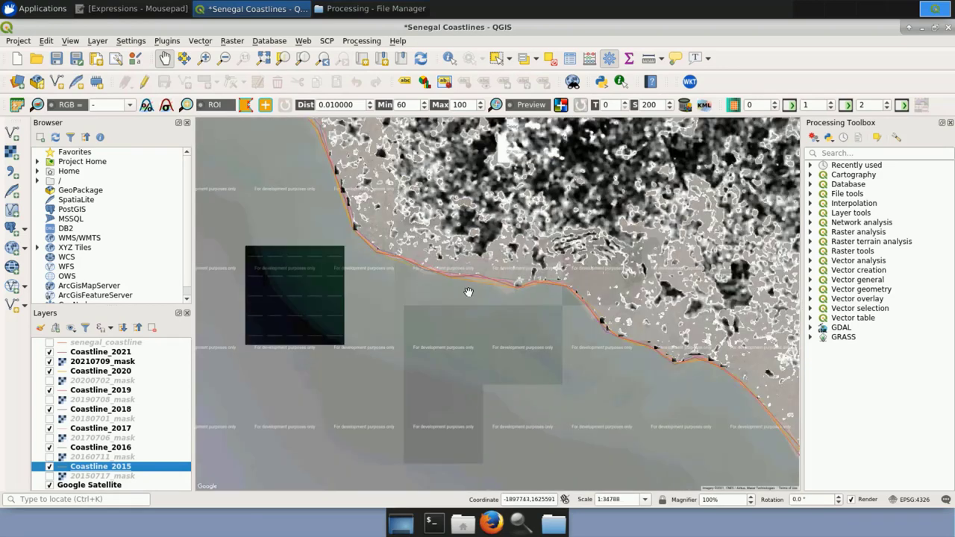
scroll(464, 289, up, 2)
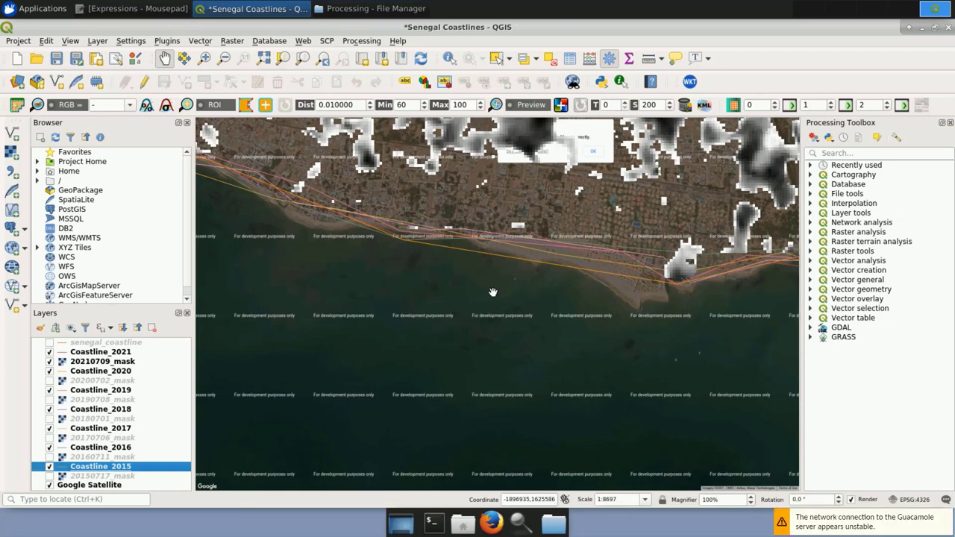
drag(534, 345, 531, 293)
scroll(532, 292, down, 2)
scroll(532, 295, down, 2)
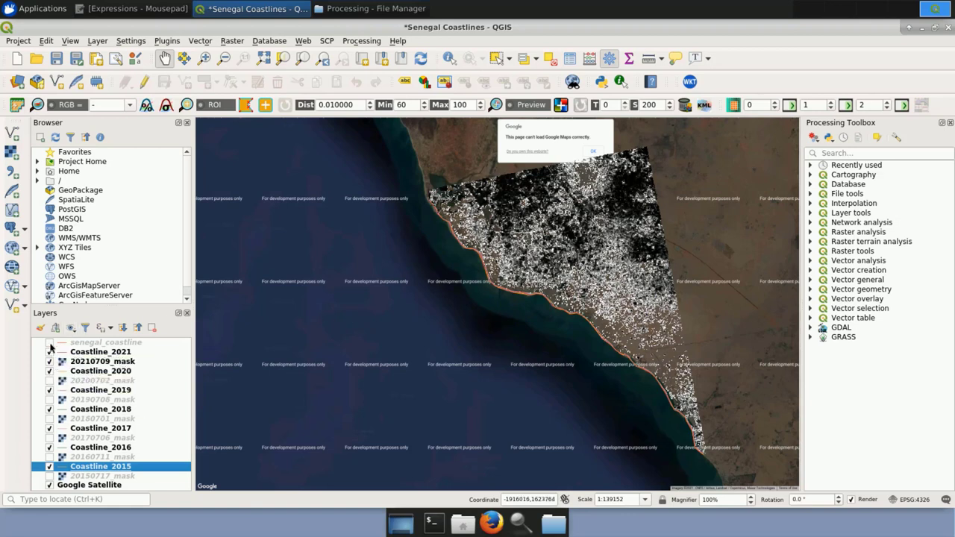
- Turn on senegal_coastline, zoom out to the whole country, then recentre on the mask area
click(50, 343)
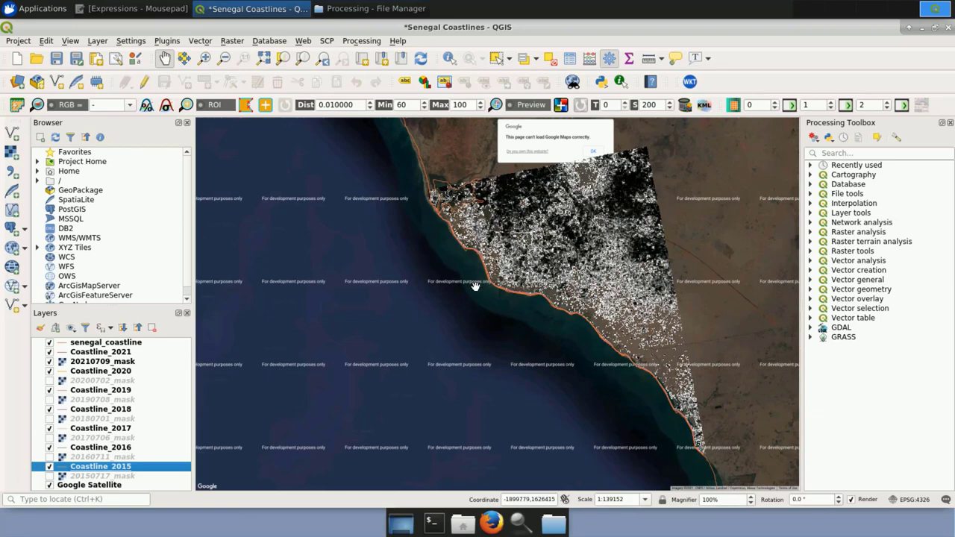
scroll(474, 289, down, 4)
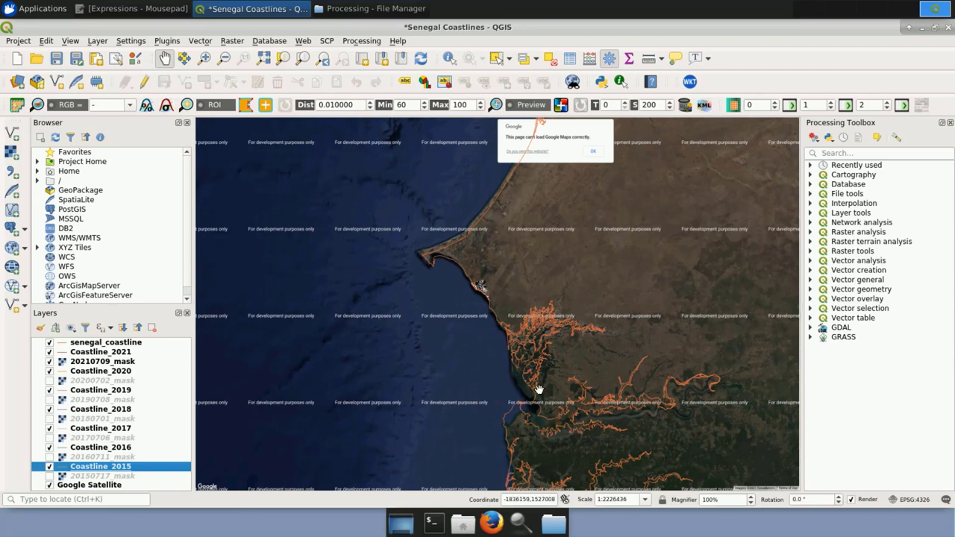
scroll(538, 388, down, 2)
scroll(539, 388, up, 2)
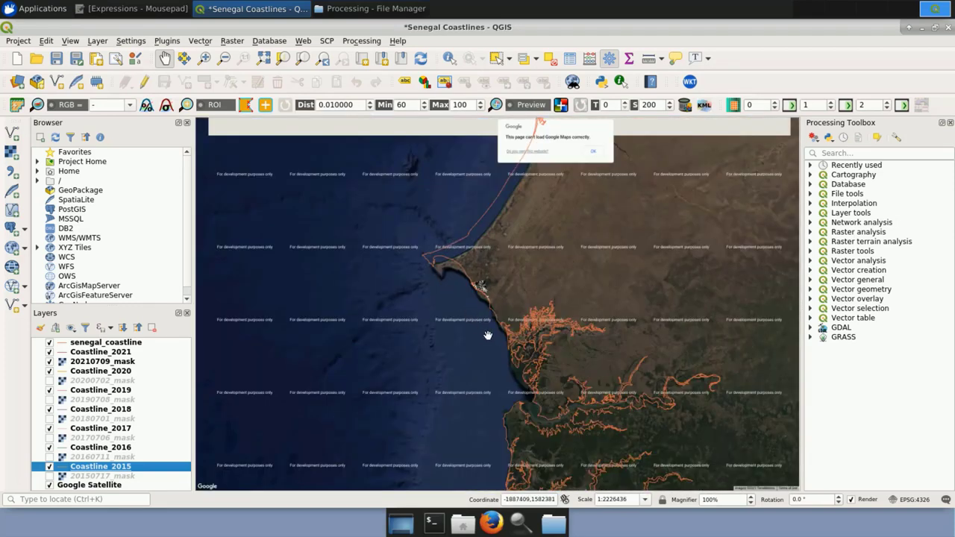
scroll(487, 335, up, 2)
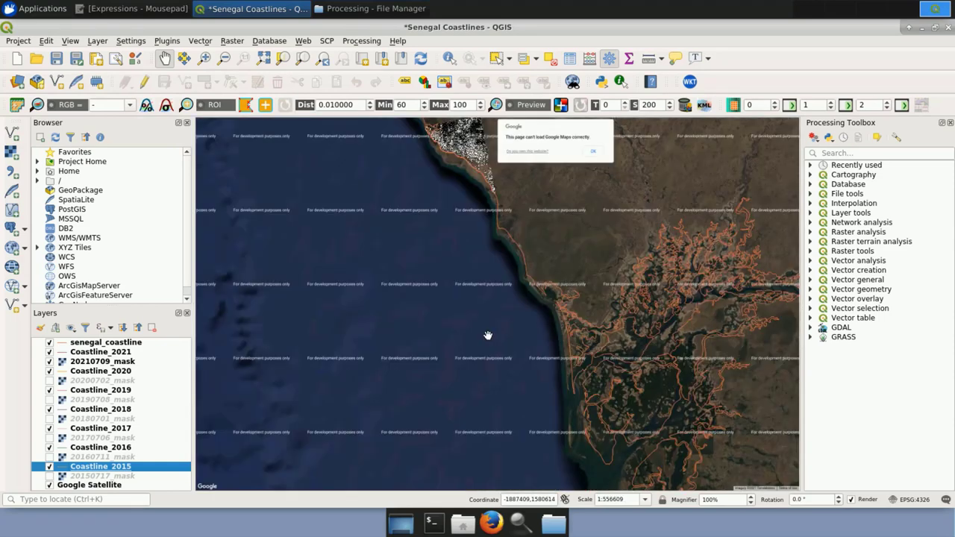
scroll(487, 335, down, 2)
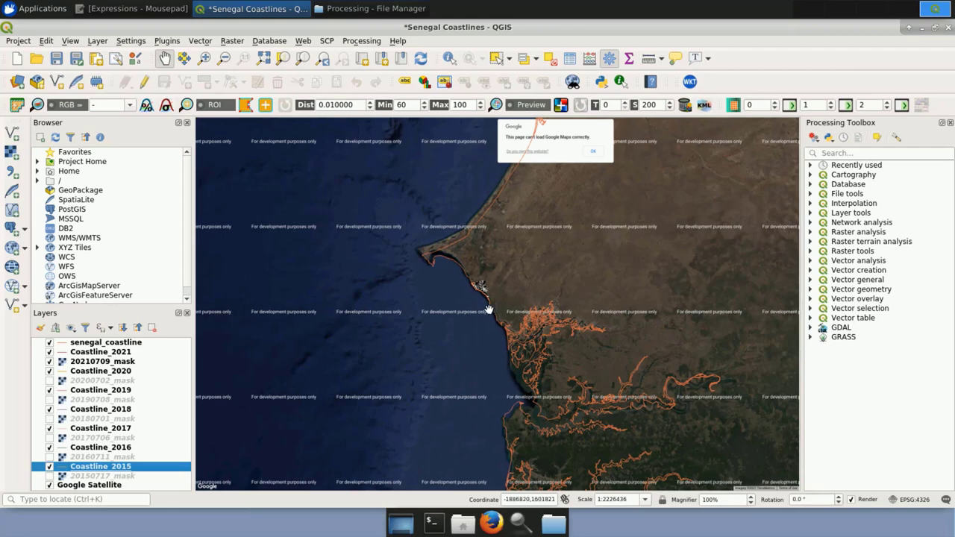
scroll(480, 299, up, 2)
scroll(479, 299, up, 2)
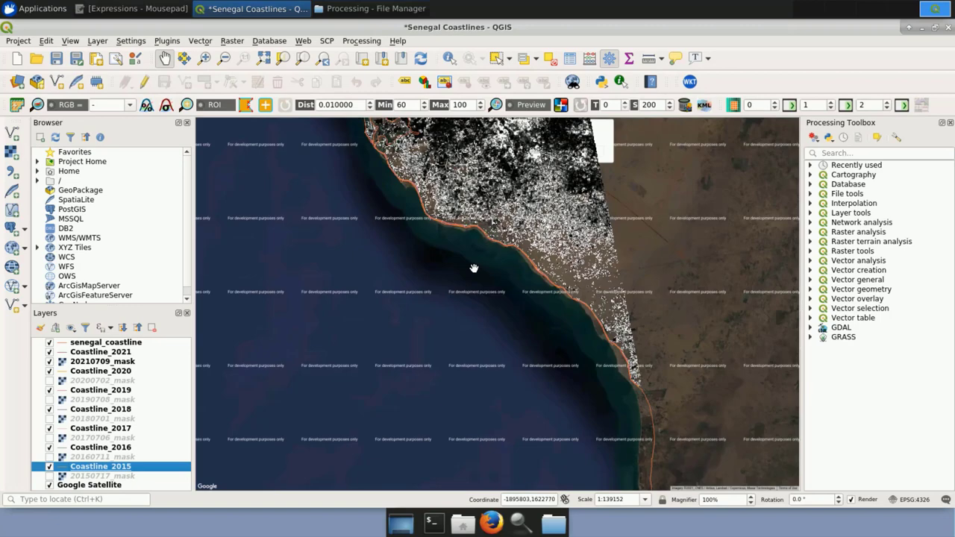
drag(473, 266, 480, 316)
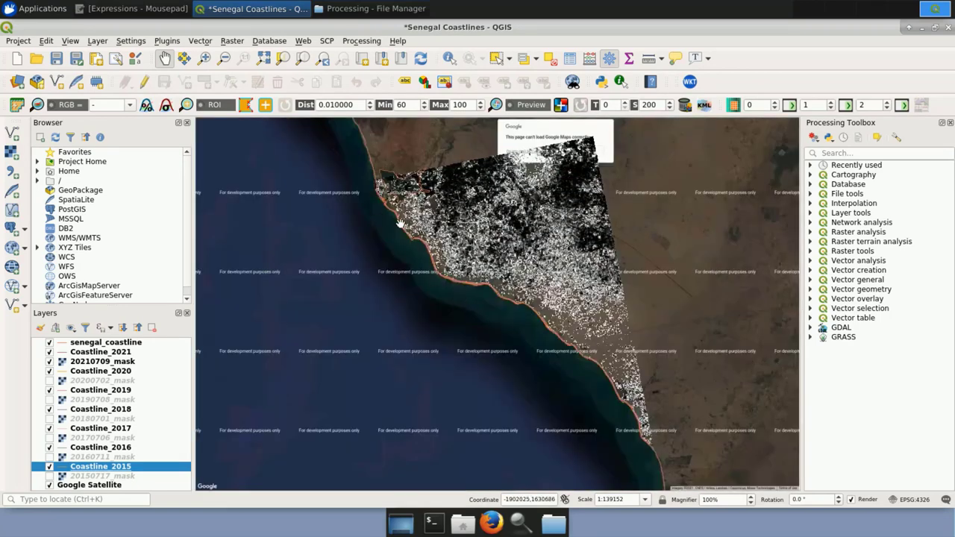
- Zoom in to about 1:8697 on the shoreline to inspect where the coastlines diverge
scroll(395, 222, up, 2)
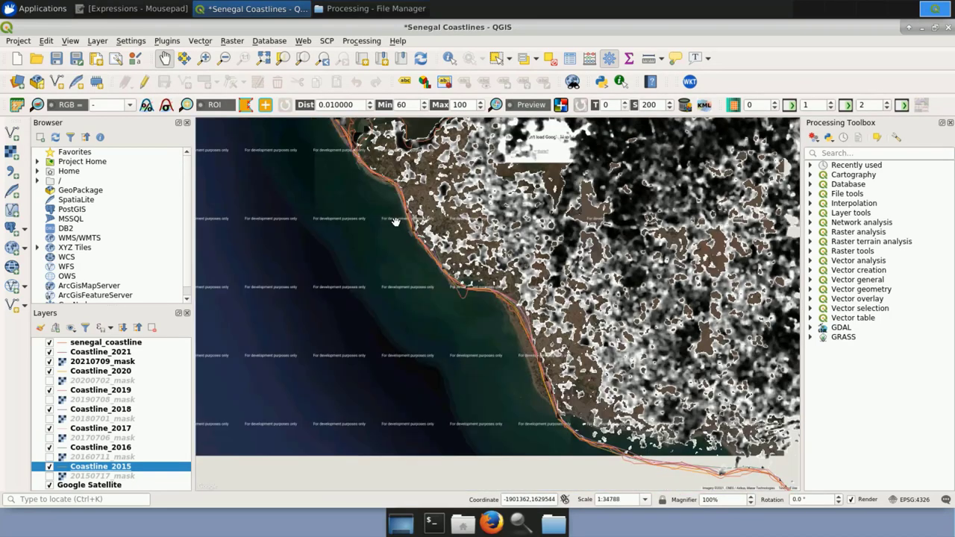
scroll(395, 221, up, 2)
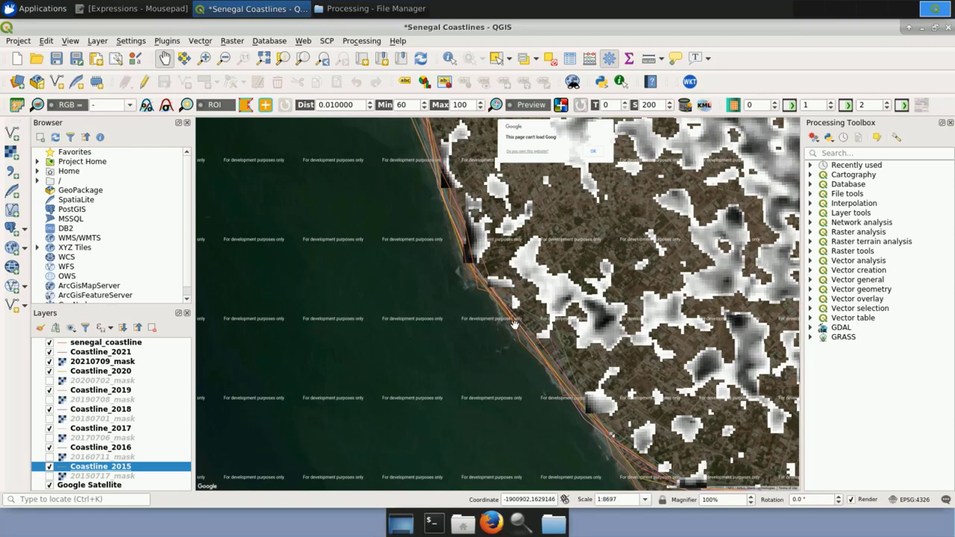
scroll(499, 312, up, 2)
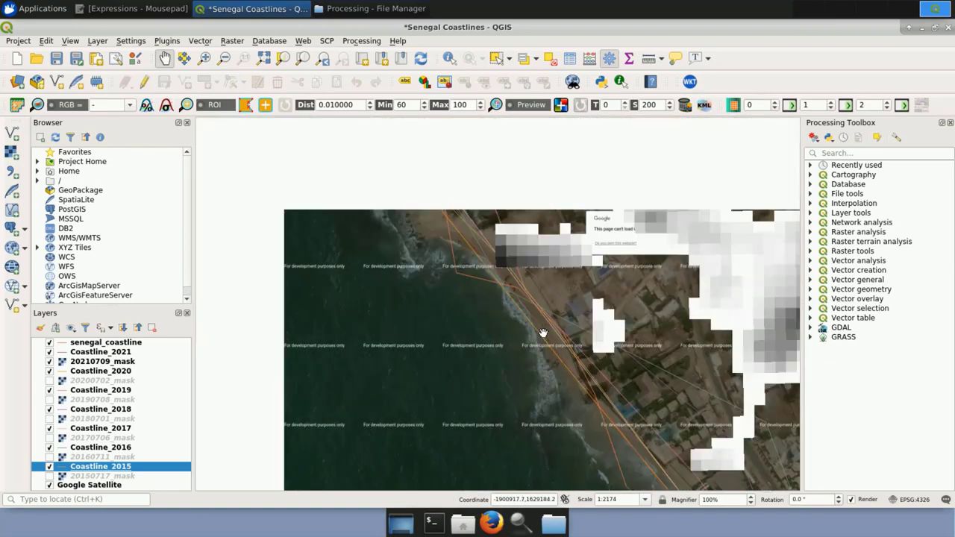
scroll(544, 336, down, 2)
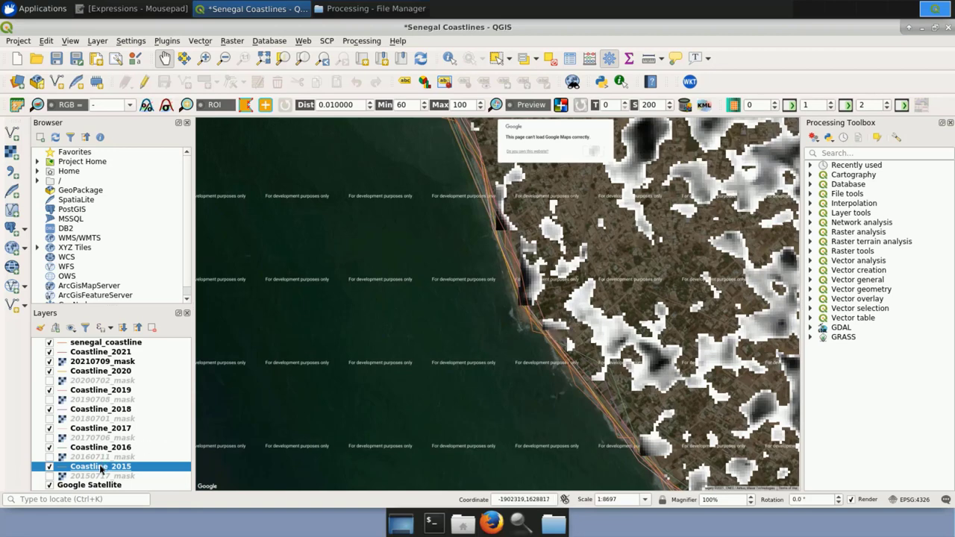
- Open Save Features As for the Coastline_2015 layer in QGIS
mouse_move(101, 469)
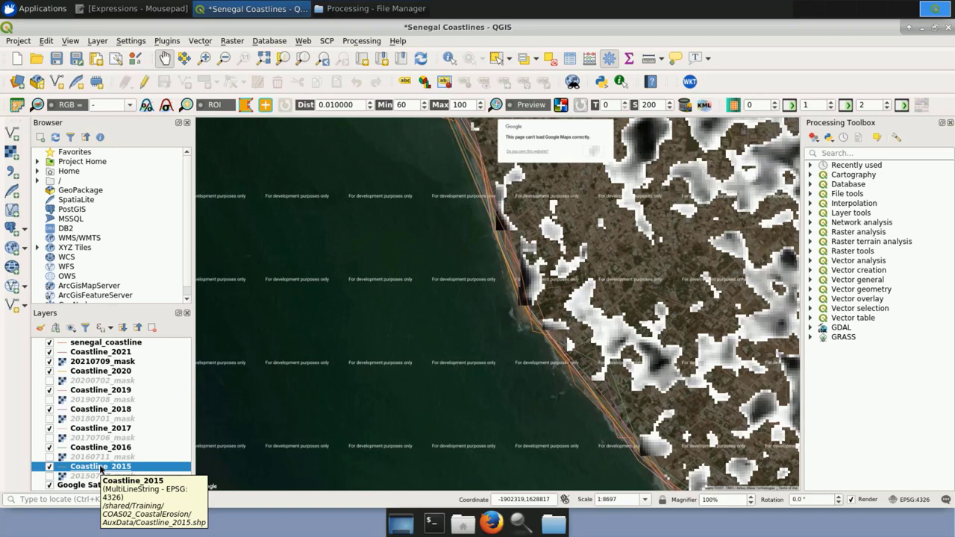
right_click(100, 469)
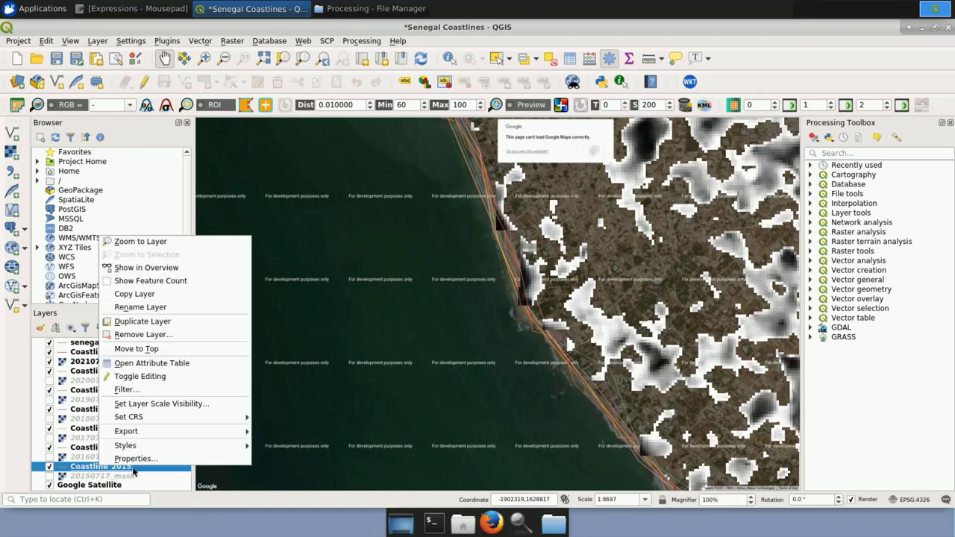
mouse_move(237, 432)
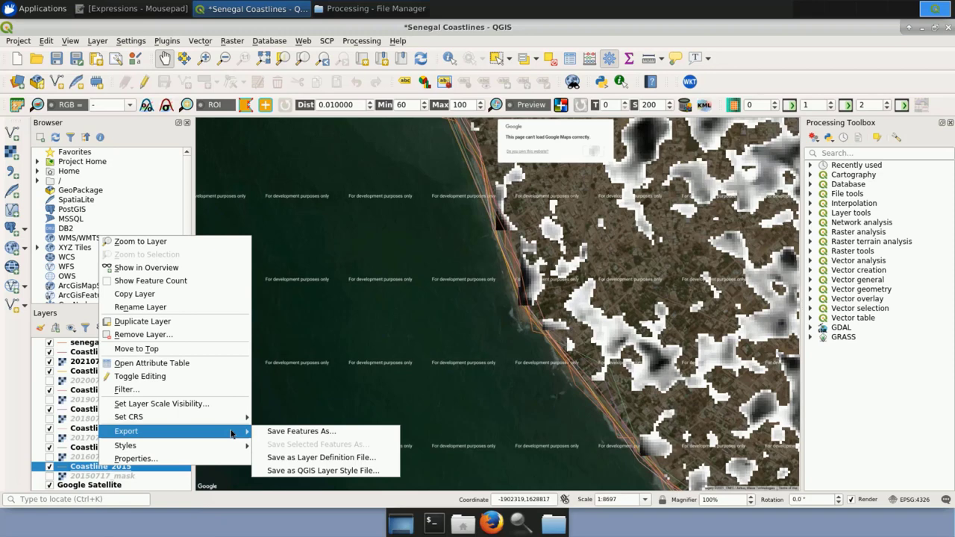
click(308, 435)
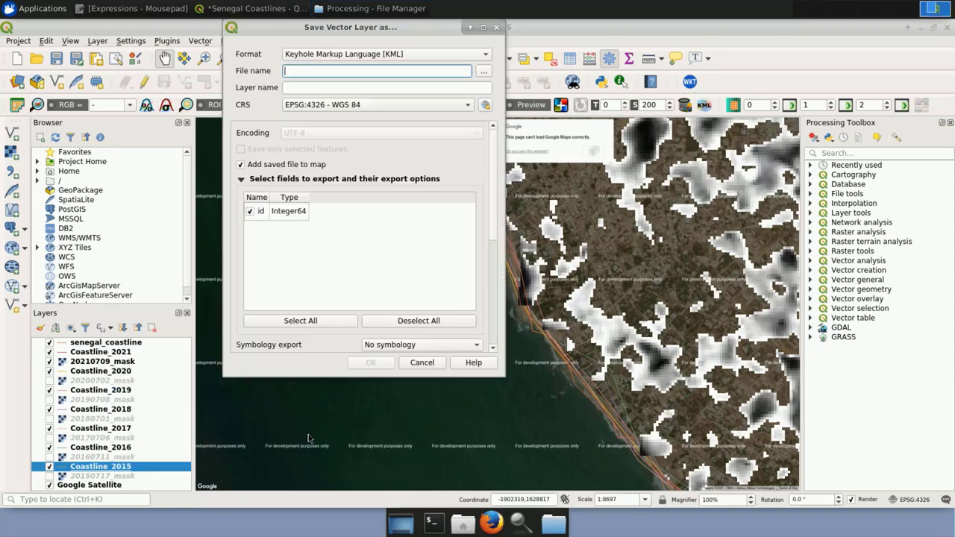
- Set the export format to Keyhole Markup Language [KML] and name the file Coastline_2015
click(485, 56)
click(423, 35)
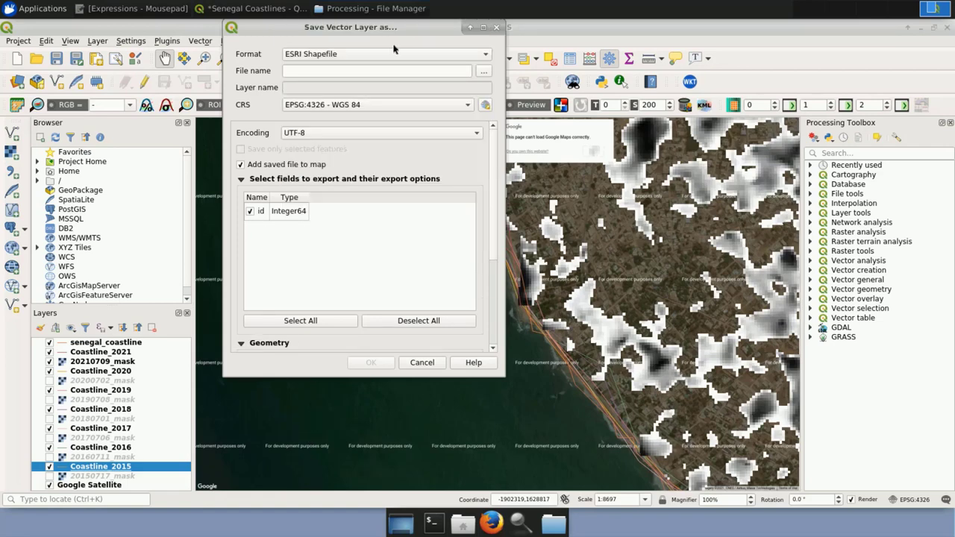
click(483, 61)
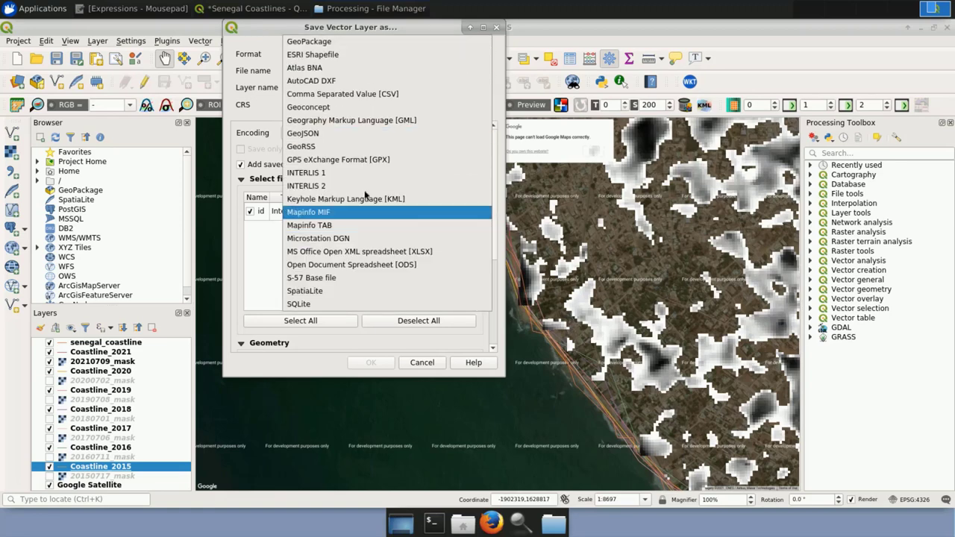
click(415, 201)
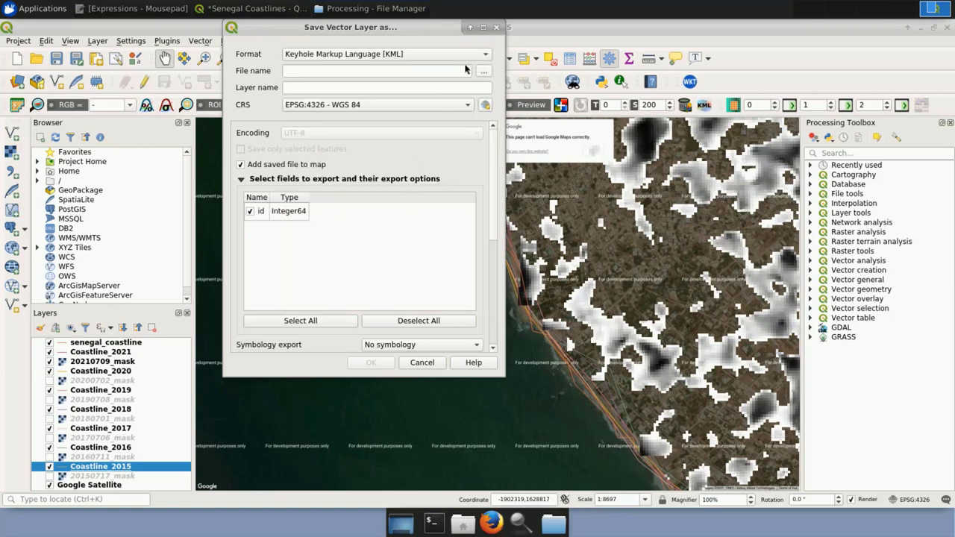
click(434, 71)
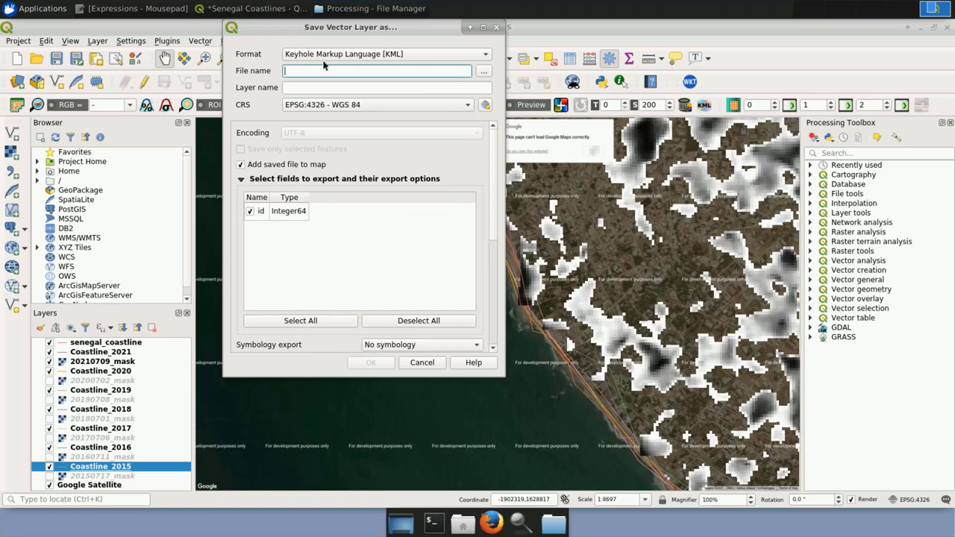
text(Coastli)
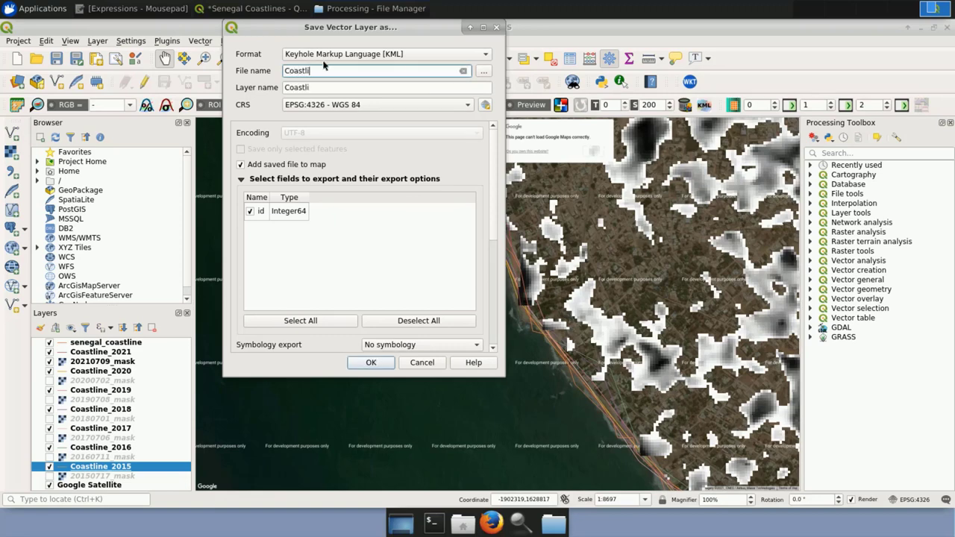
text(ne_2015)
- Browse to the COAS02_CoastalErosion/AuxData folder, then cancel the Coastline_2015 export
click(484, 72)
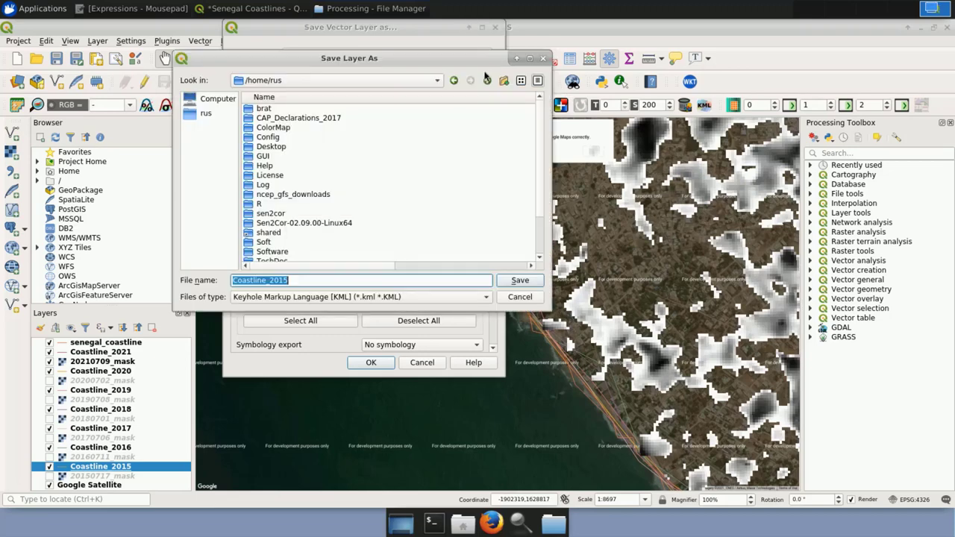
click(388, 80)
click(371, 159)
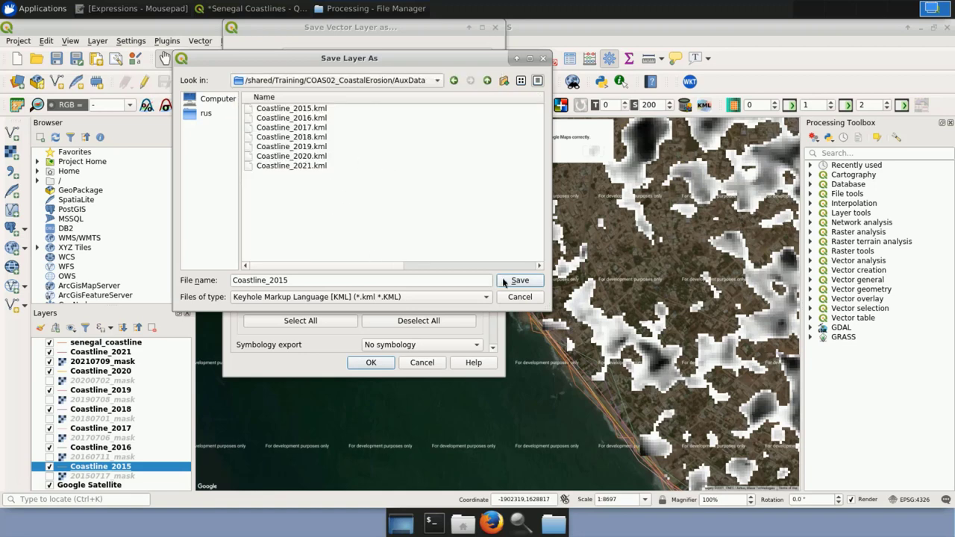
click(543, 58)
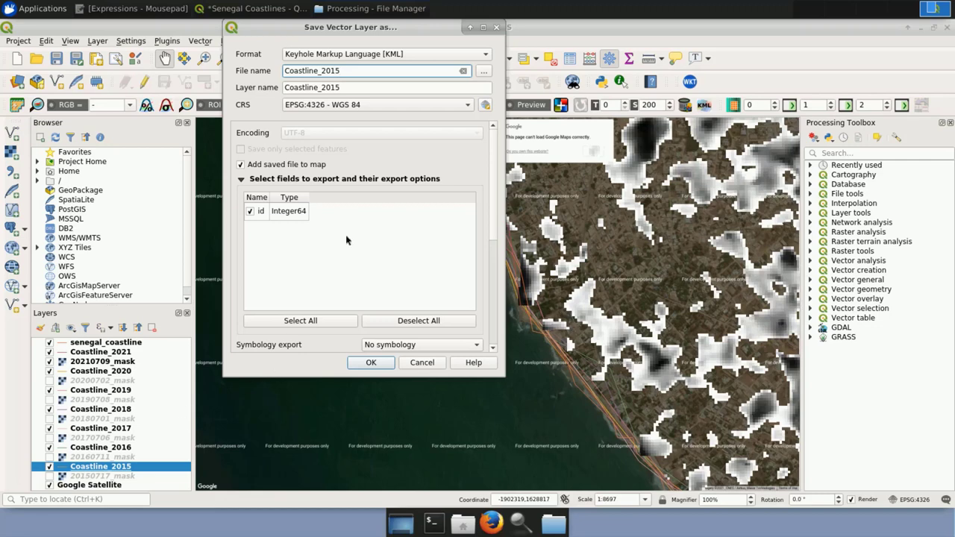
click(496, 28)
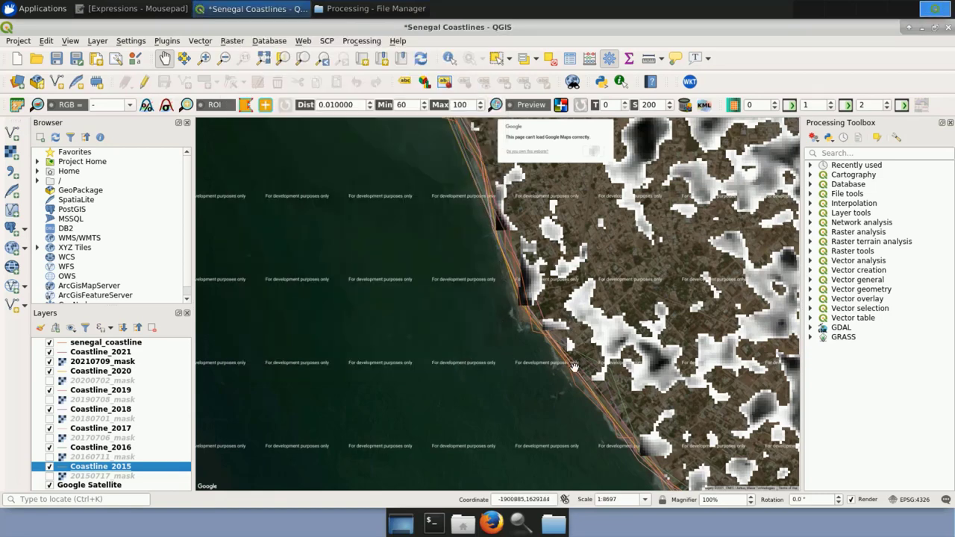
- Quit QGIS, discarding the unsaved project changes, and move the file manager window aside
click(946, 28)
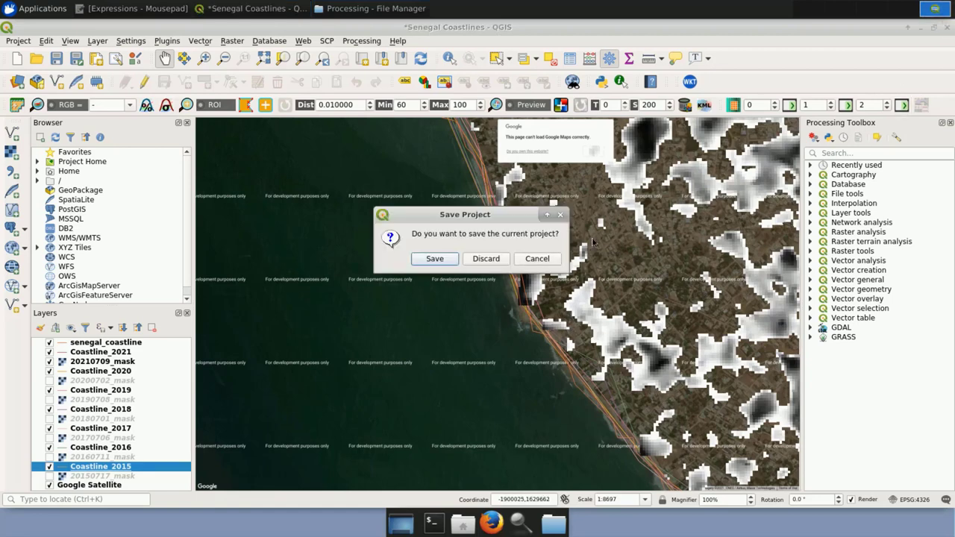
click(488, 259)
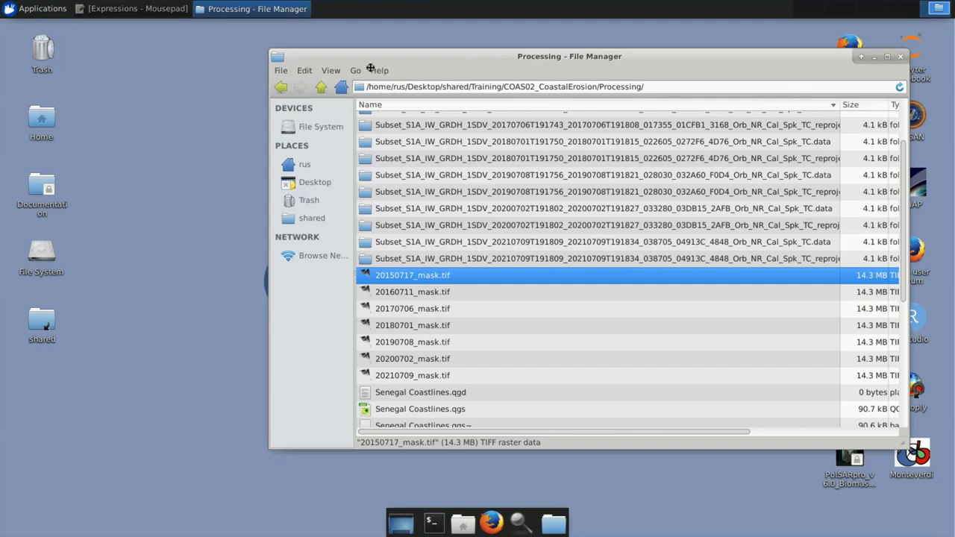
drag(371, 64, 331, 71)
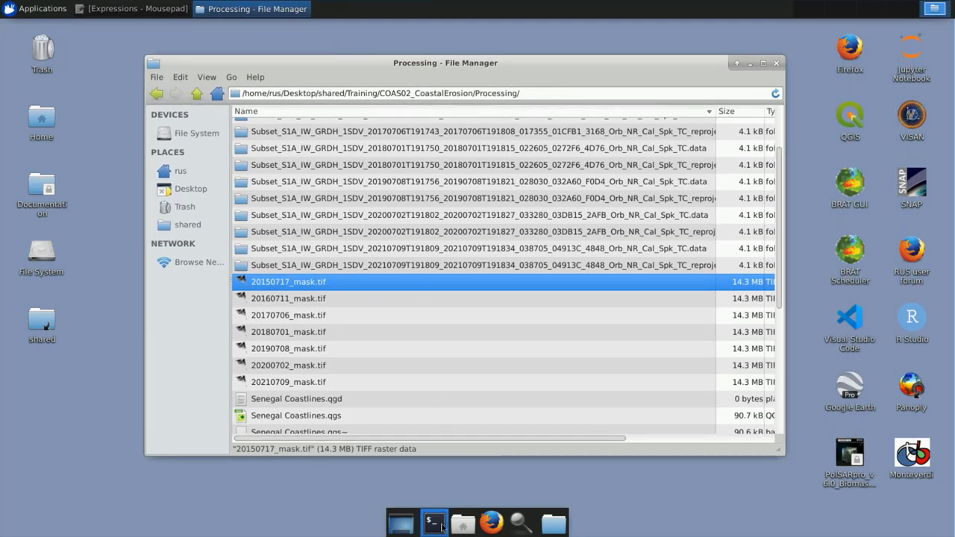
- Launch Google Earth Pro from a terminal with google-earth-pro, then close it and the terminal
click(434, 523)
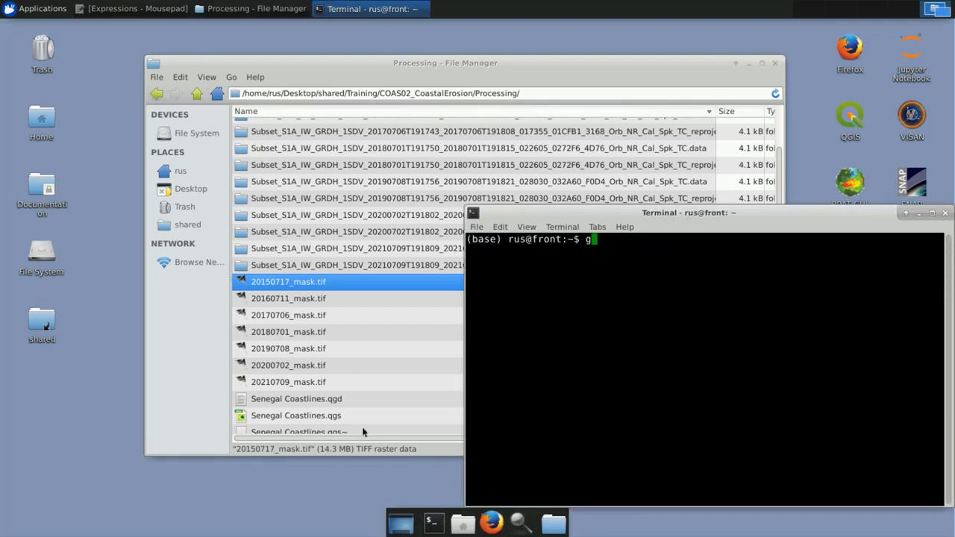
text(oogle-earth)
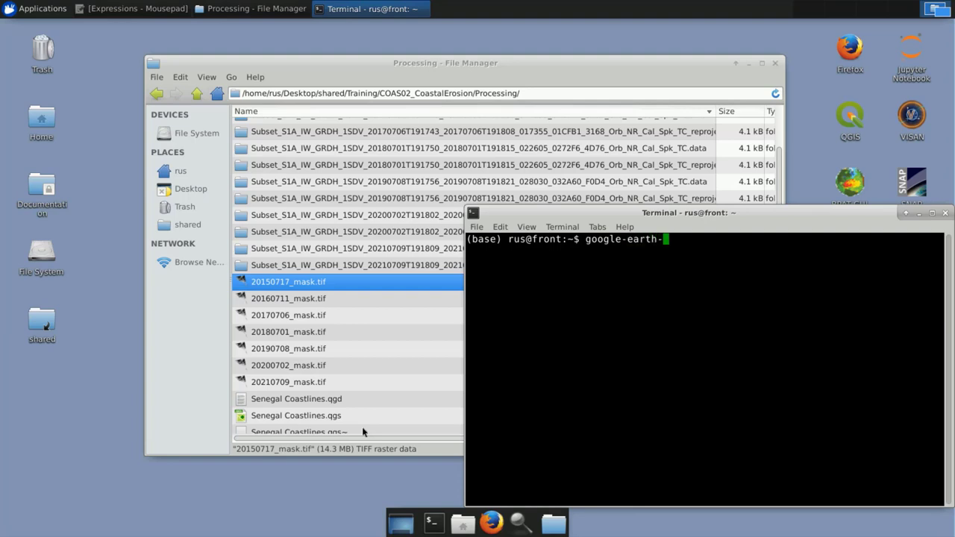
text(-pro)
key(Return)
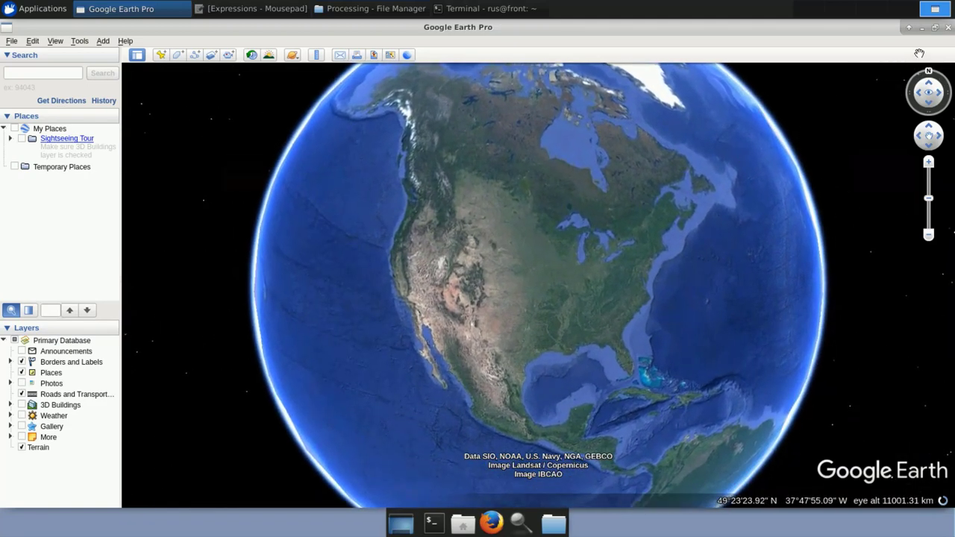
click(947, 28)
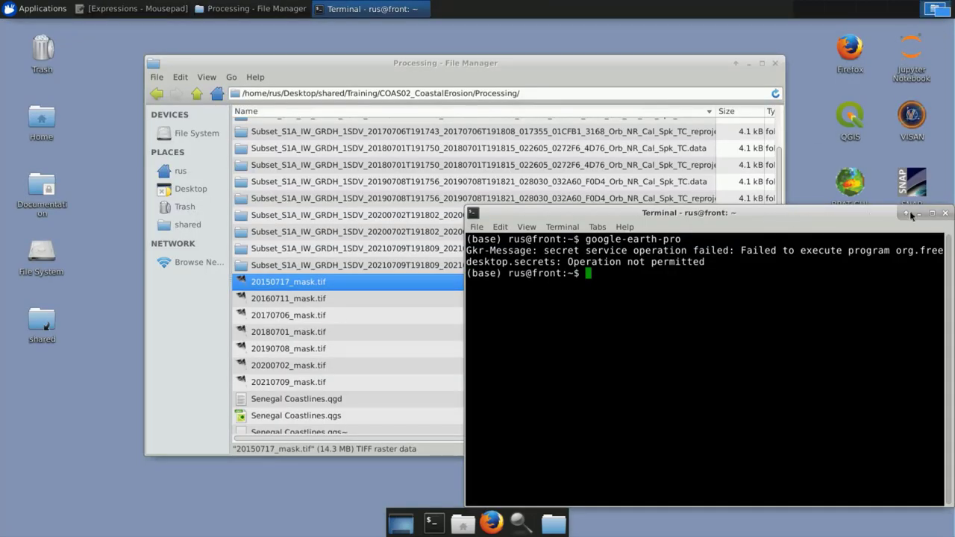
click(945, 212)
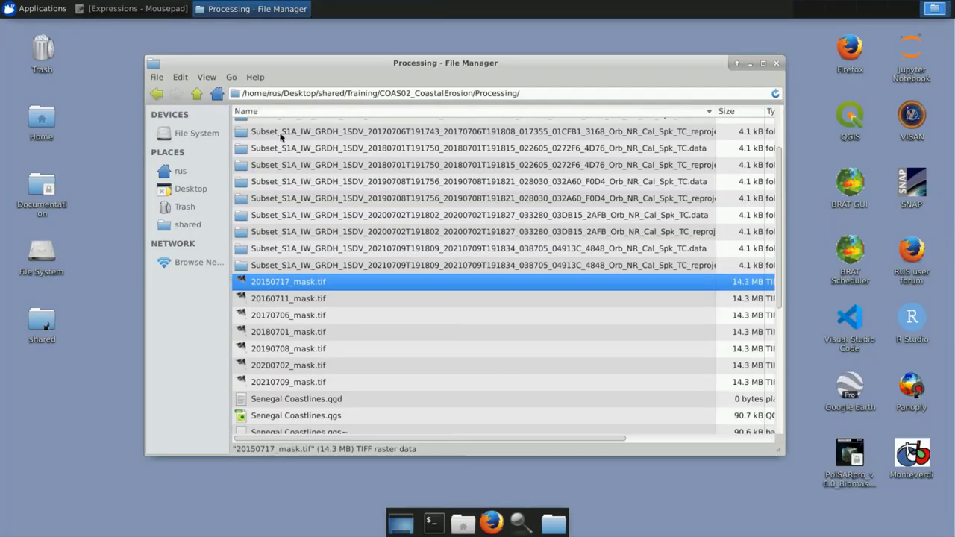
- Open Senegal.kmz from the COAS02_CoastalErosion AuxData folder in Google Earth Pro
click(196, 93)
double_click(256, 127)
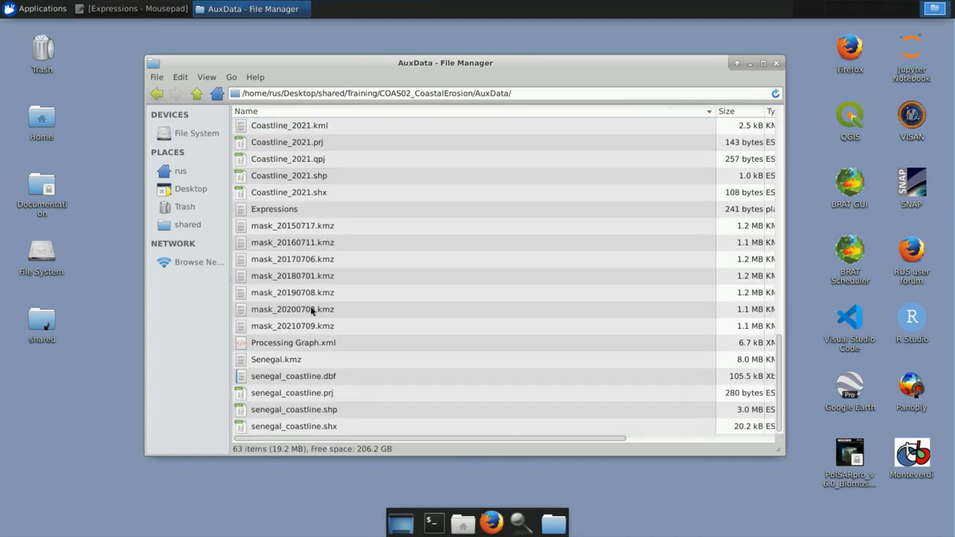
scroll(318, 333, down, 1)
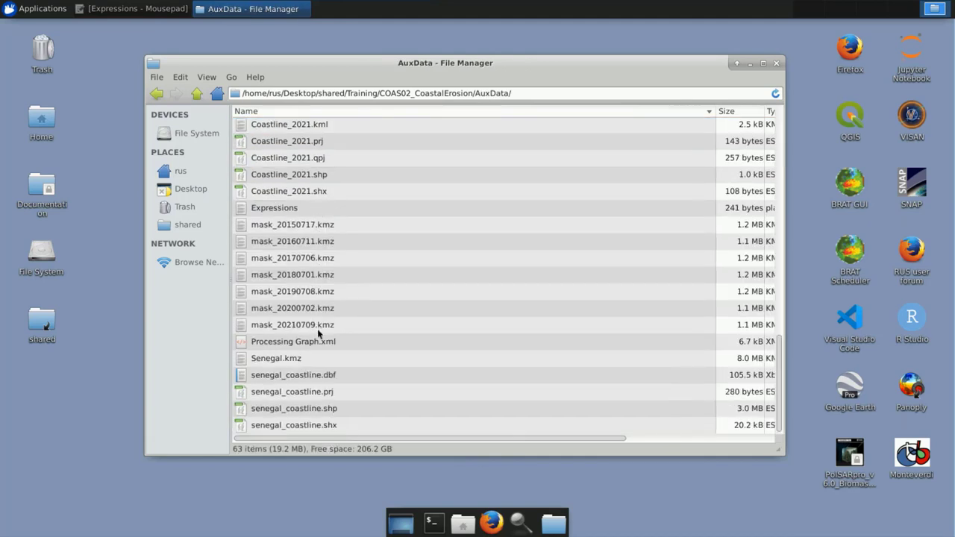
double_click(276, 359)
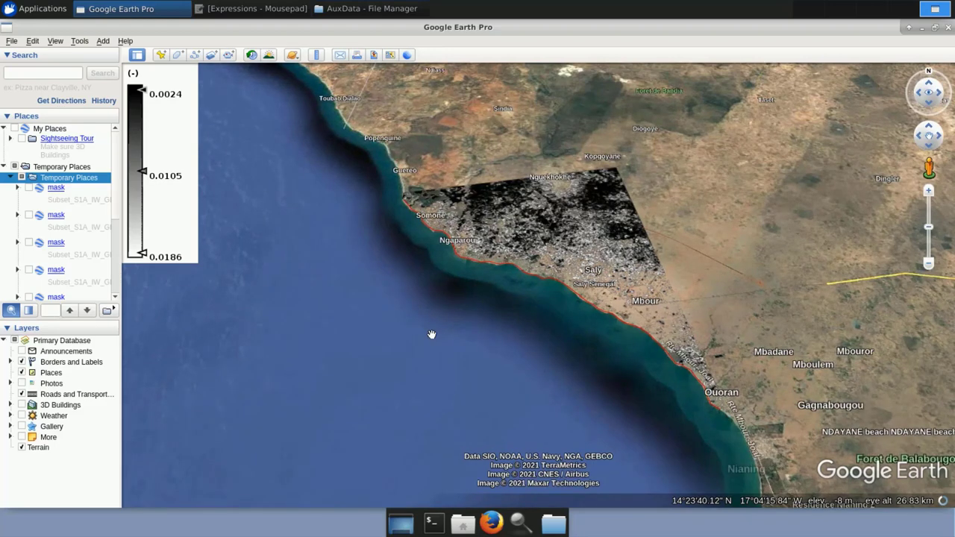
- Zoom and pan south-east along the Saly–Mbour shore following the red coastline overlay
scroll(431, 333, down, 2)
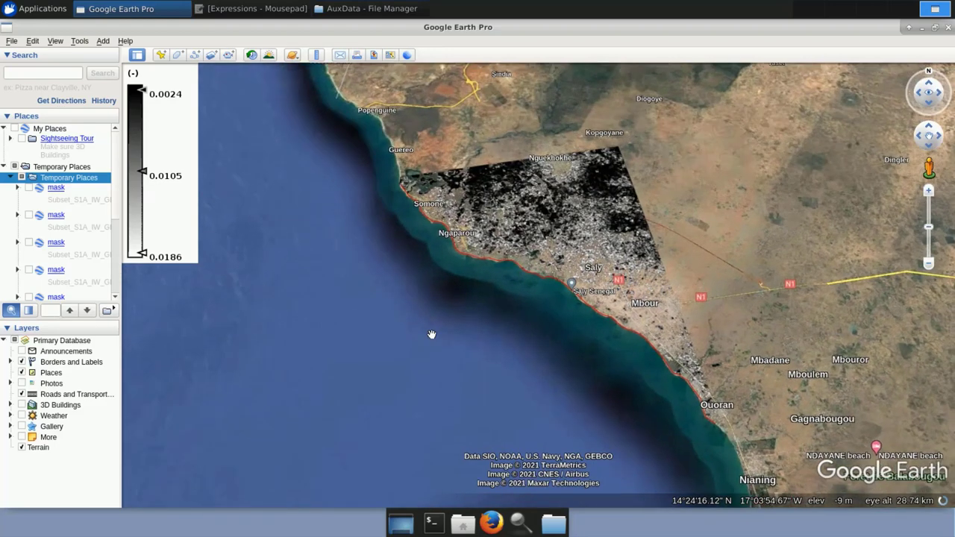
scroll(334, 333, down, 2)
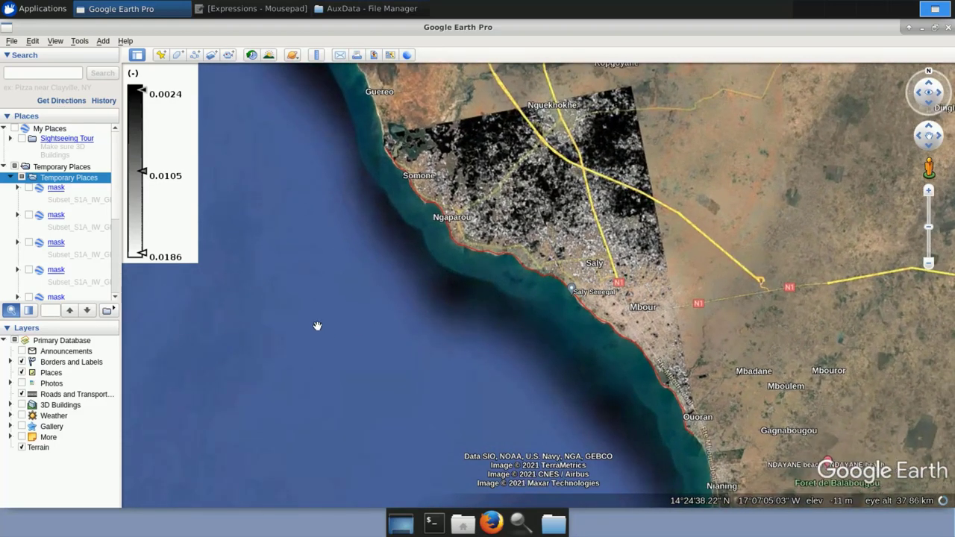
drag(114, 216, 115, 294)
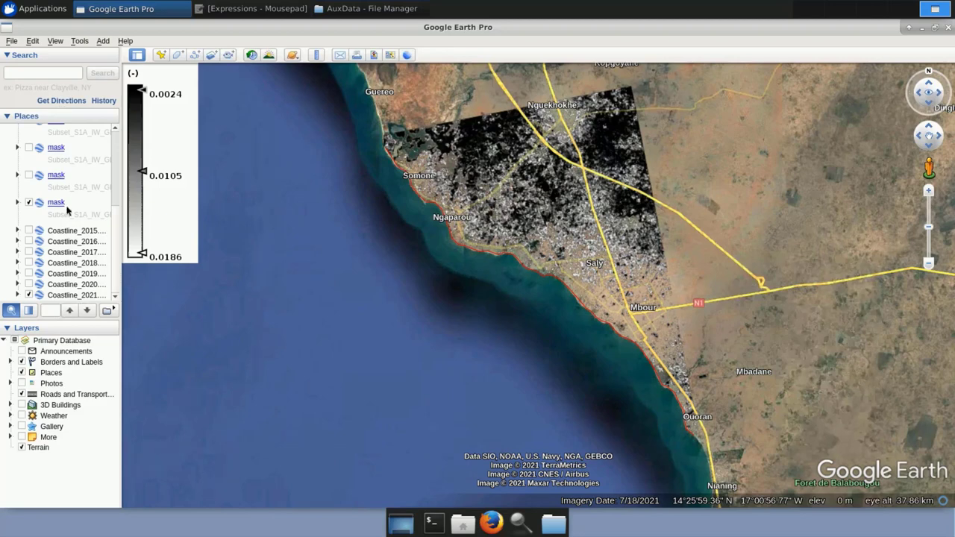
scroll(444, 270, up, 1)
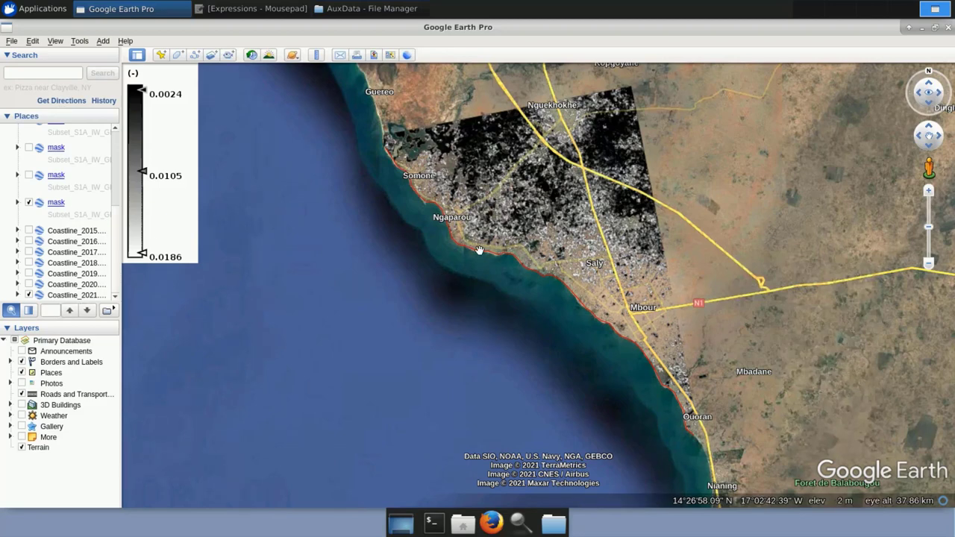
scroll(480, 272, up, 1)
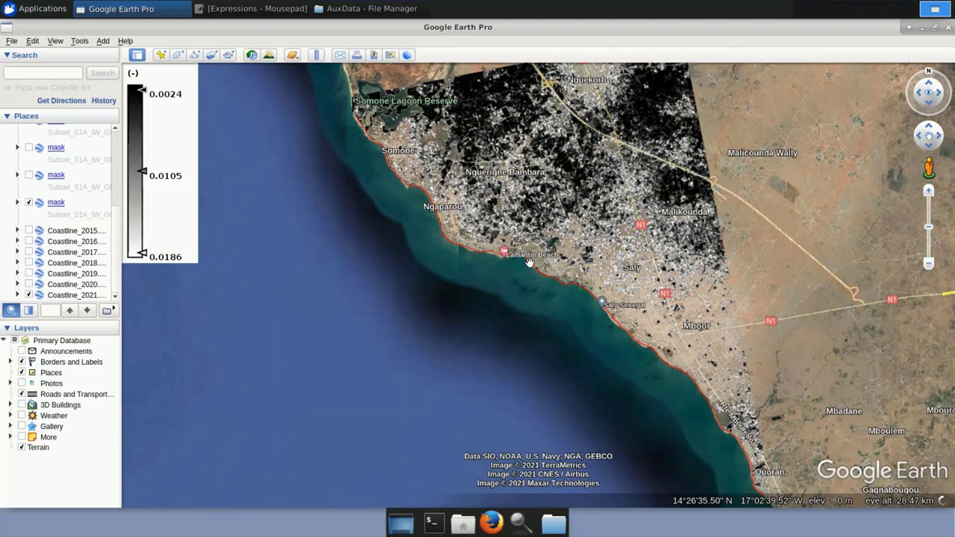
scroll(529, 263, up, 2)
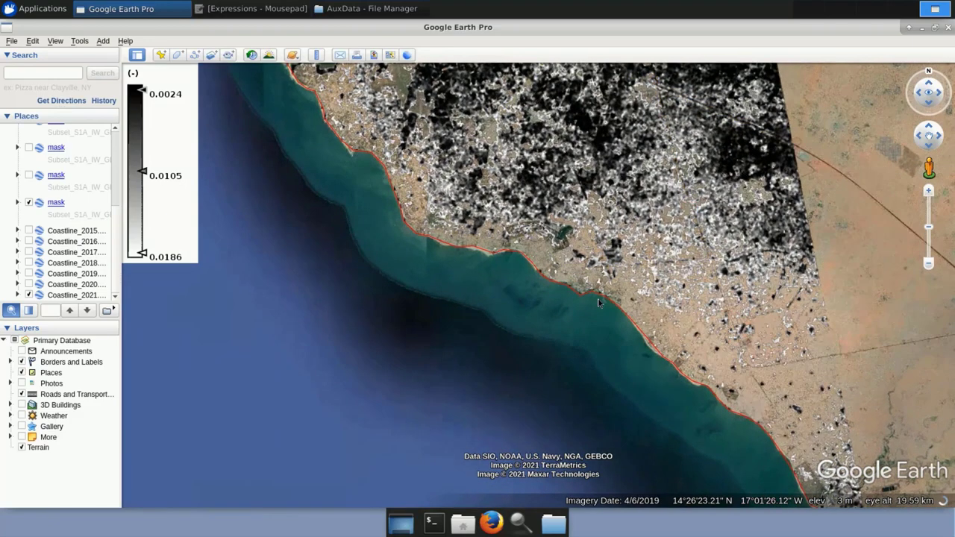
scroll(597, 299, up, 2)
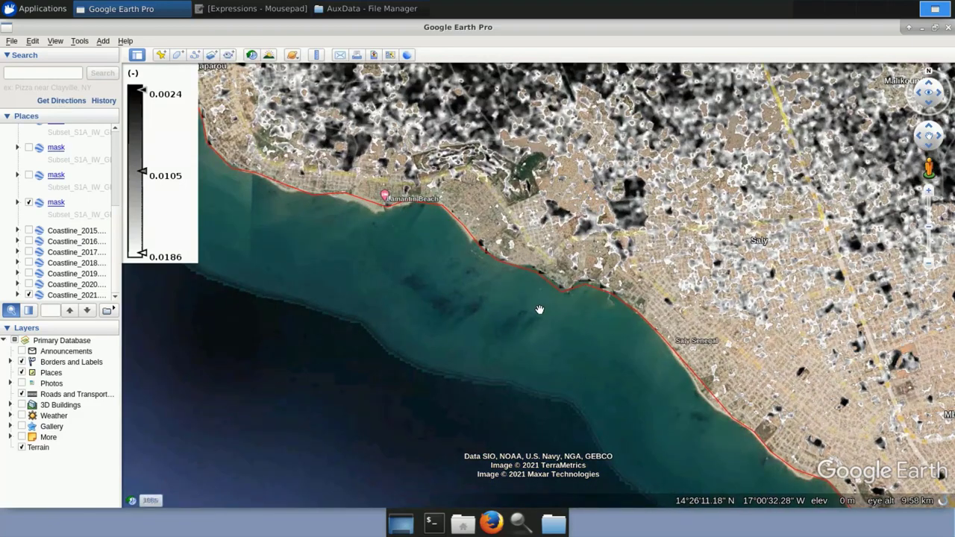
scroll(554, 311, down, 2)
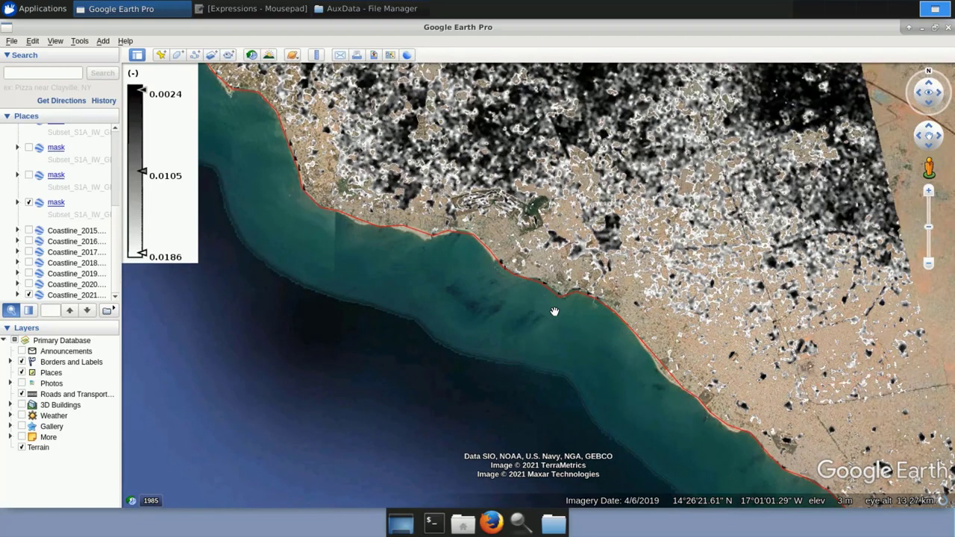
key(Down)
key(Right)
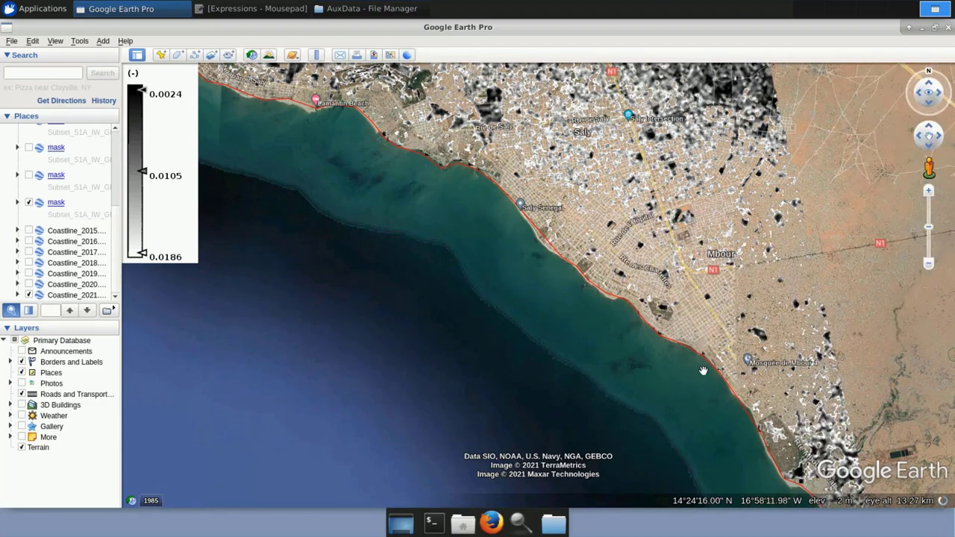
- Zoom in and out and shift the view back along the Saly coast near Ngaparou
scroll(703, 371, up, 1)
scroll(703, 371, up, 1)
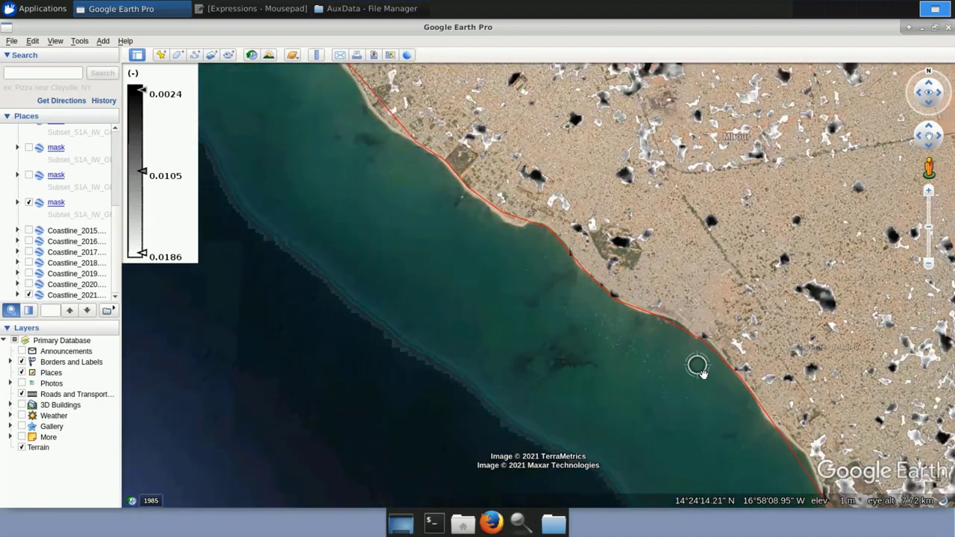
scroll(720, 390, up, 1)
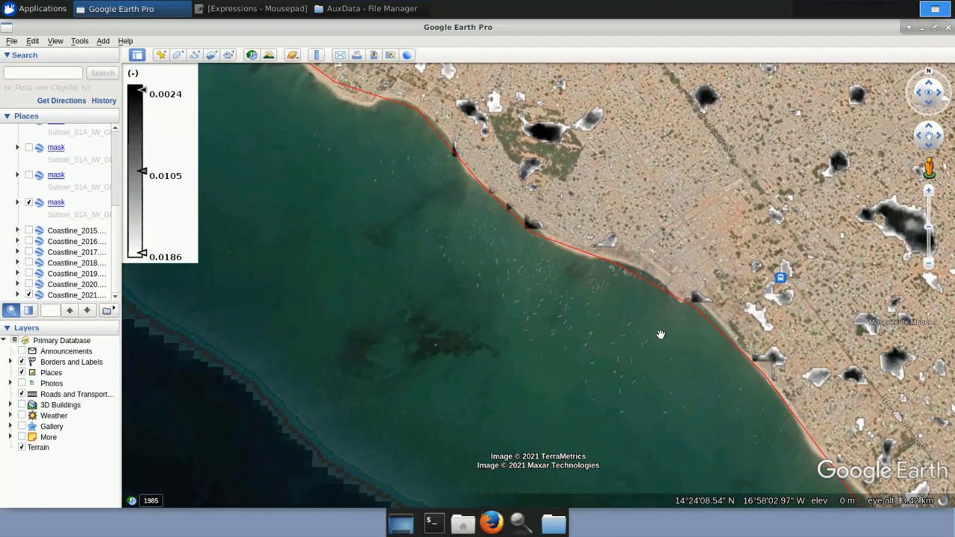
scroll(659, 330, down, 1)
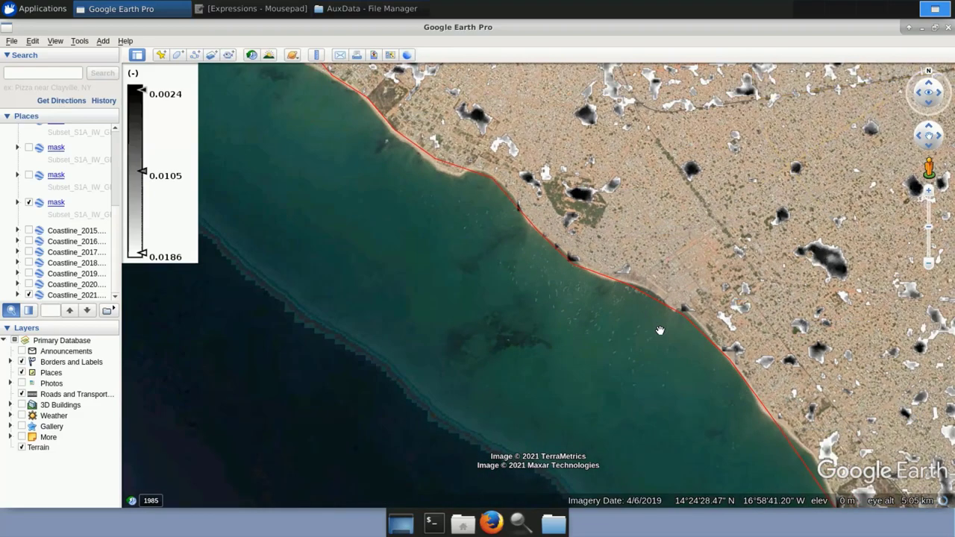
scroll(659, 331, down, 1)
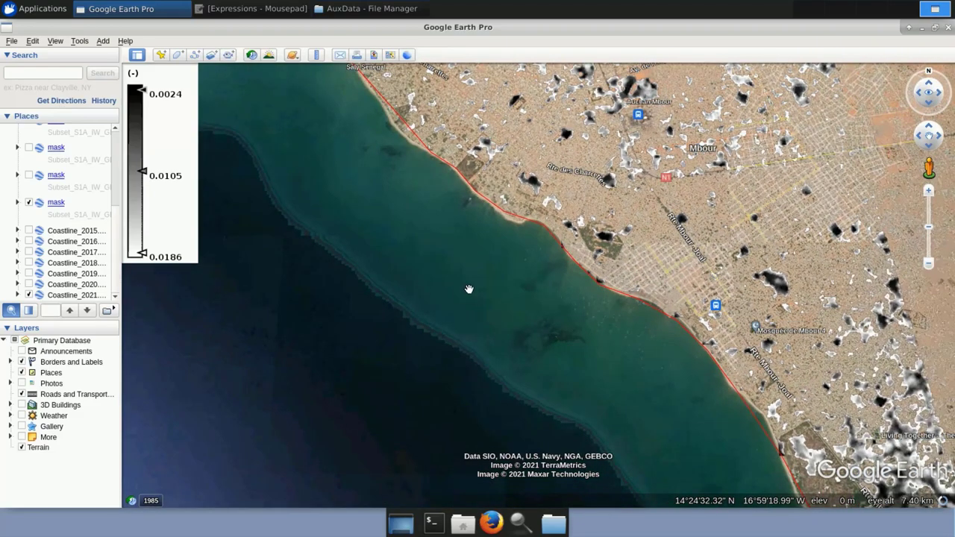
scroll(468, 289, down, 1)
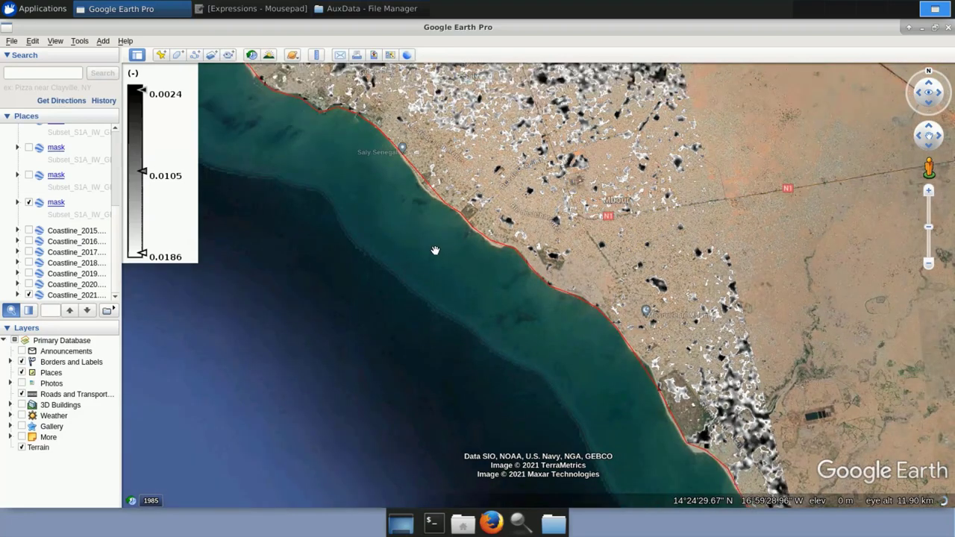
drag(407, 234, 441, 268)
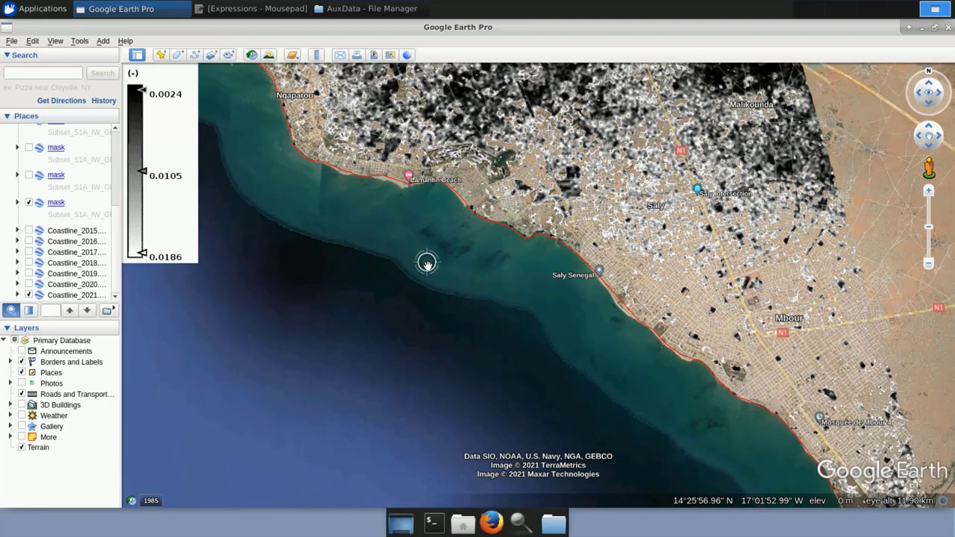
scroll(562, 369, down, 3)
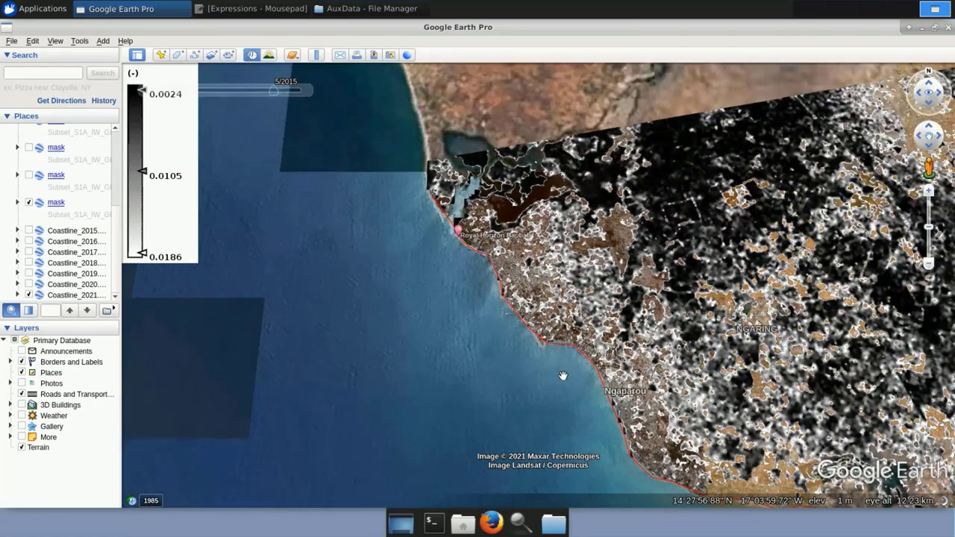
- Zoom into the Ngaparou and Saly beach, switching back to current imagery
drag(605, 430, 536, 319)
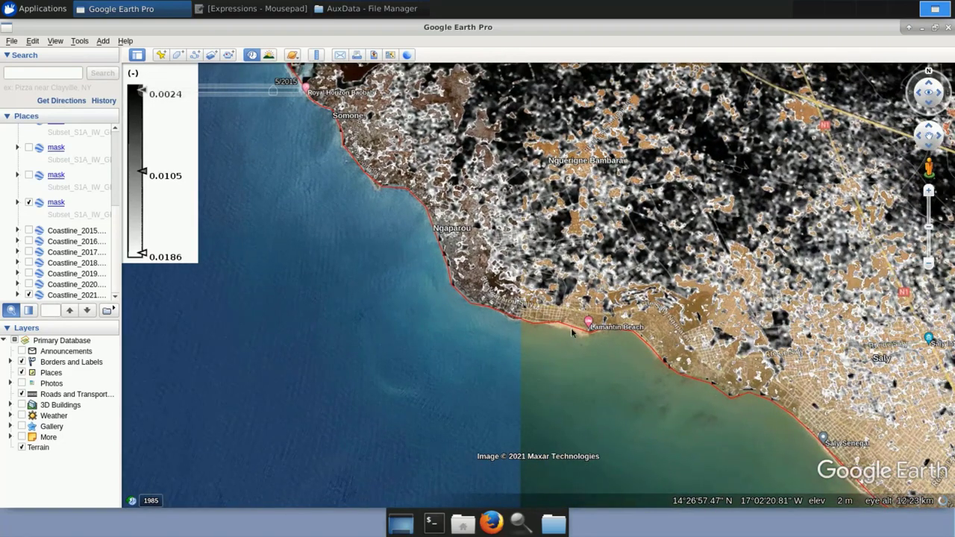
scroll(570, 327, up, 2)
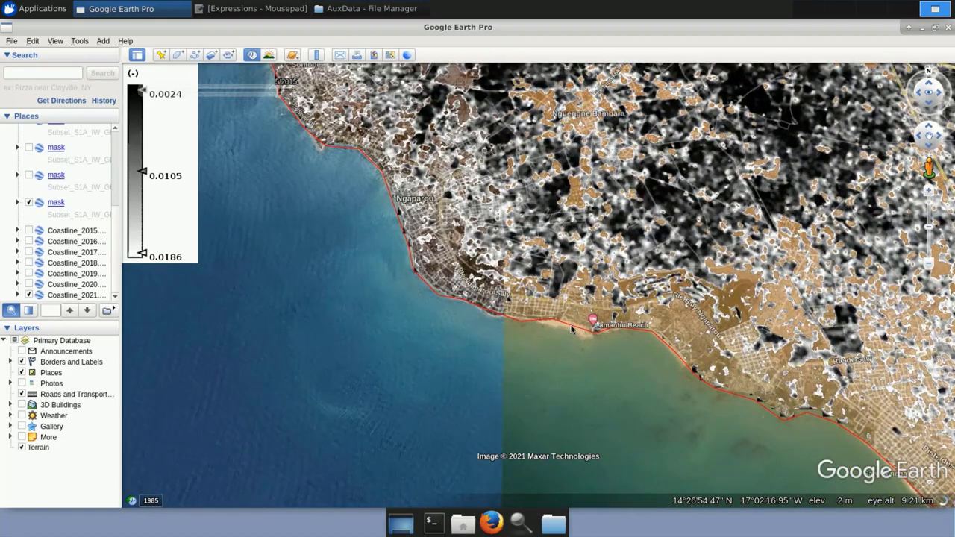
scroll(570, 326, up, 2)
scroll(571, 332, up, 2)
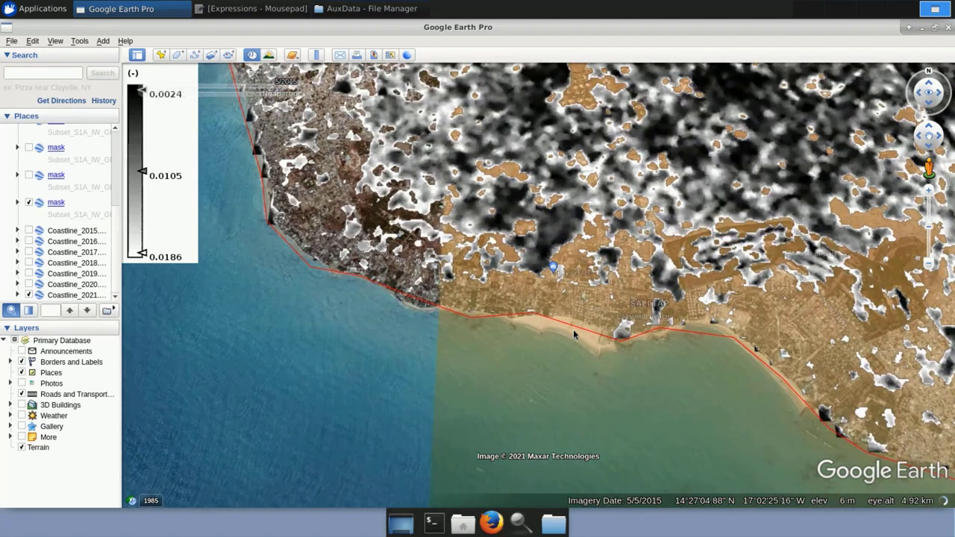
scroll(572, 329, up, 2)
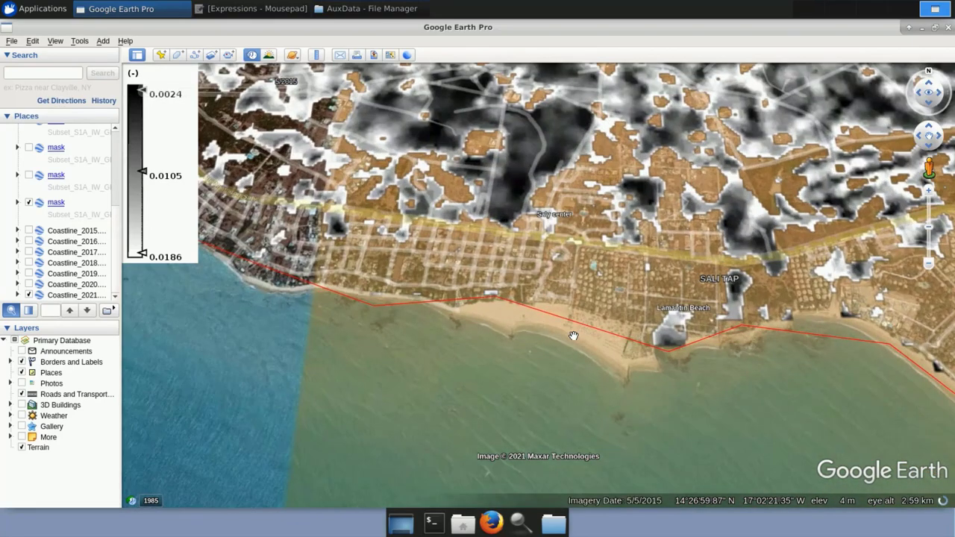
scroll(571, 335, up, 2)
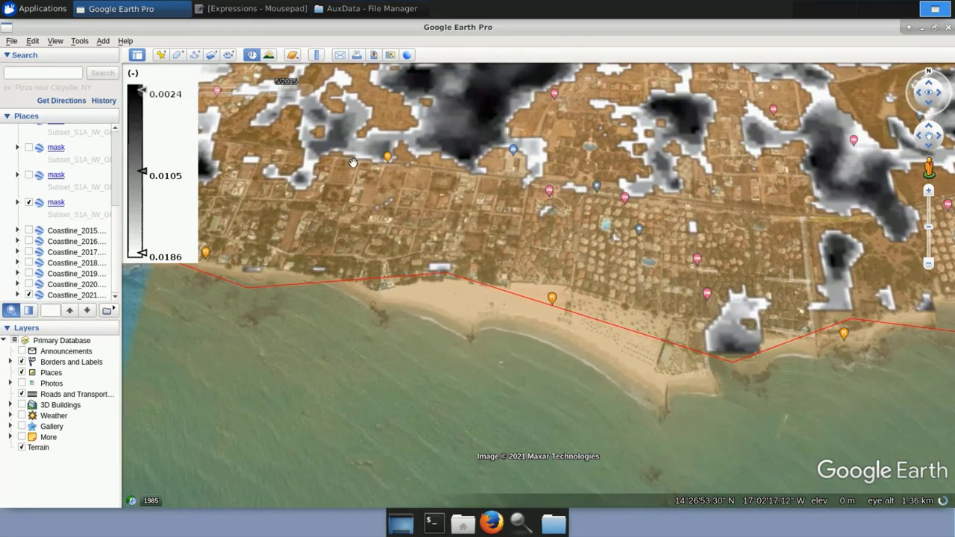
click(251, 56)
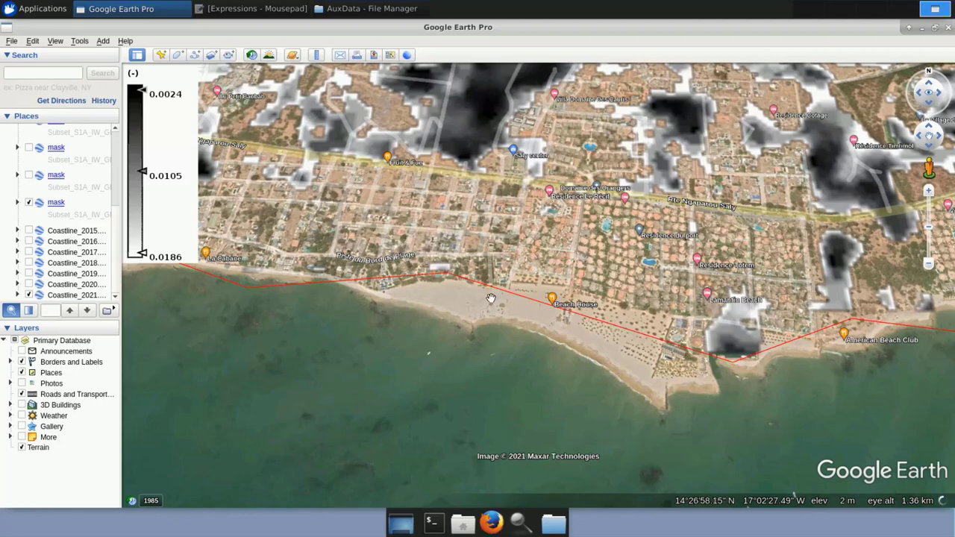
scroll(490, 299, up, 2)
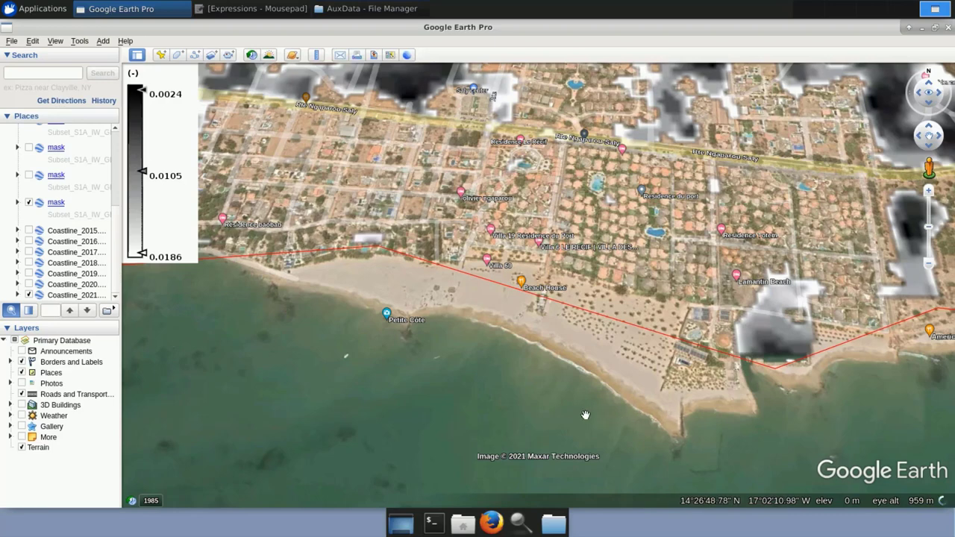
- Show March 2003 historical imagery and hide the mask overlay and its legend
click(252, 55)
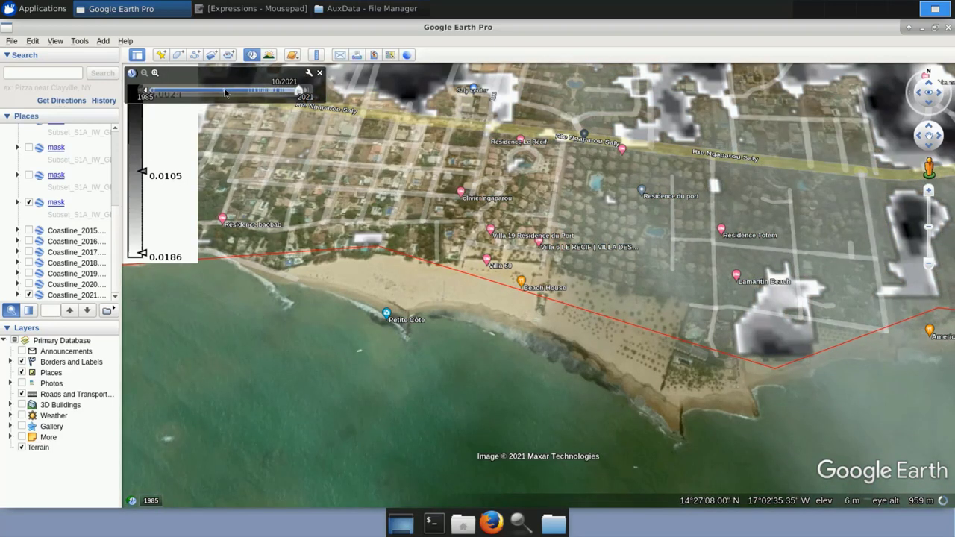
click(225, 91)
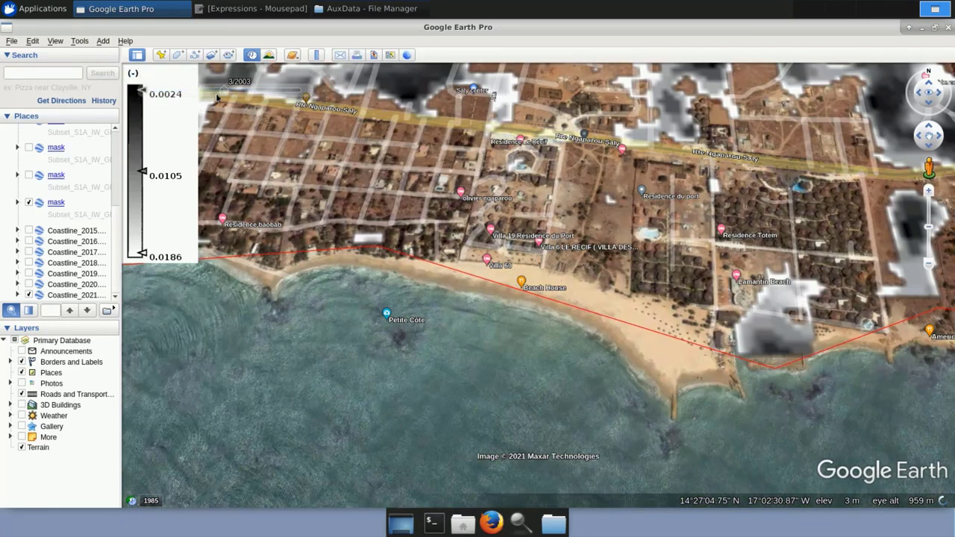
mouse_move(201, 95)
click(148, 96)
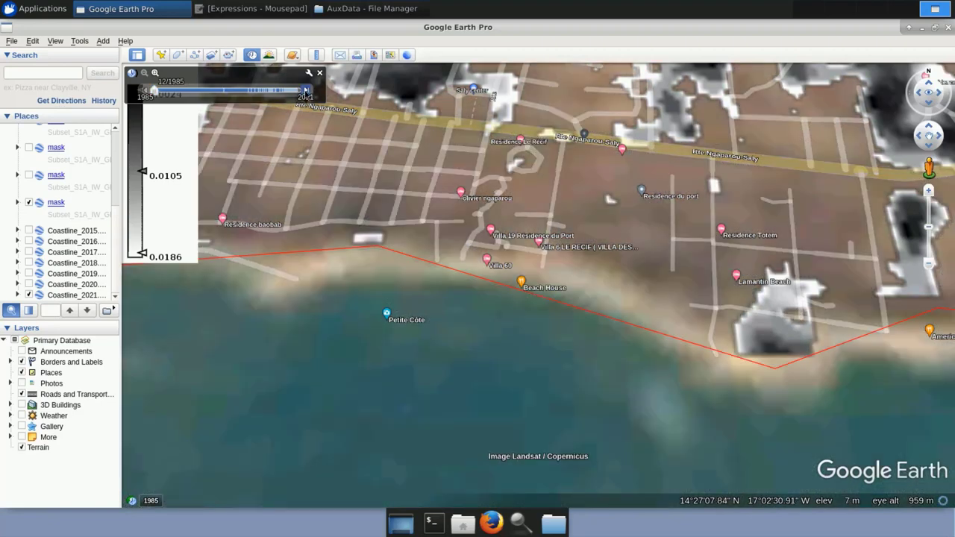
click(306, 91)
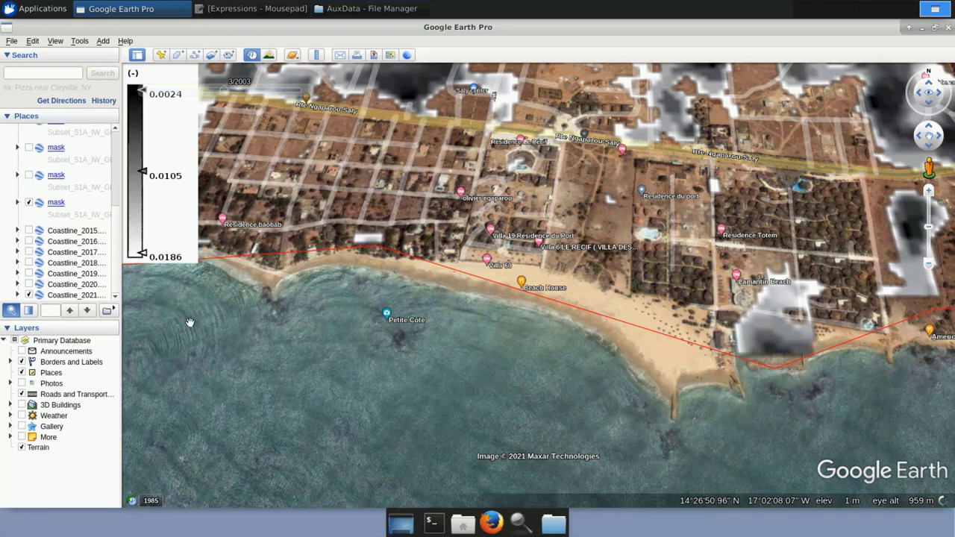
click(30, 203)
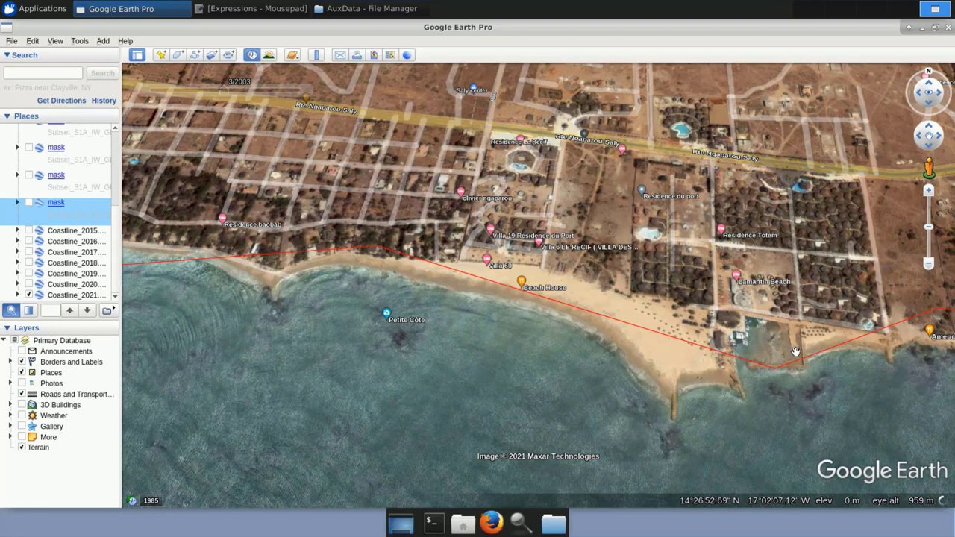
- Step the imagery through 5/2003, 4/2009, 1/2010, 1/2011, 11/2011 and 4/2012 to 11/2012
click(305, 91)
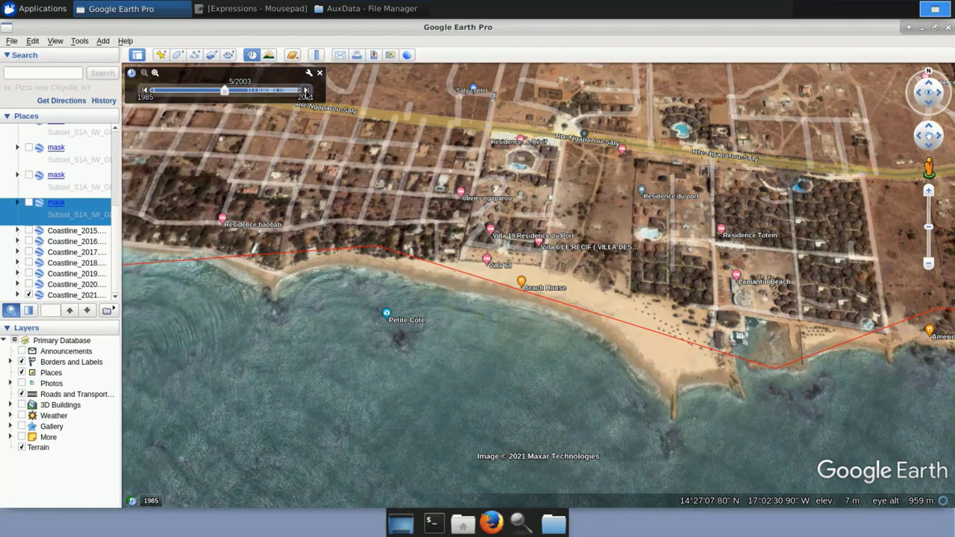
click(305, 91)
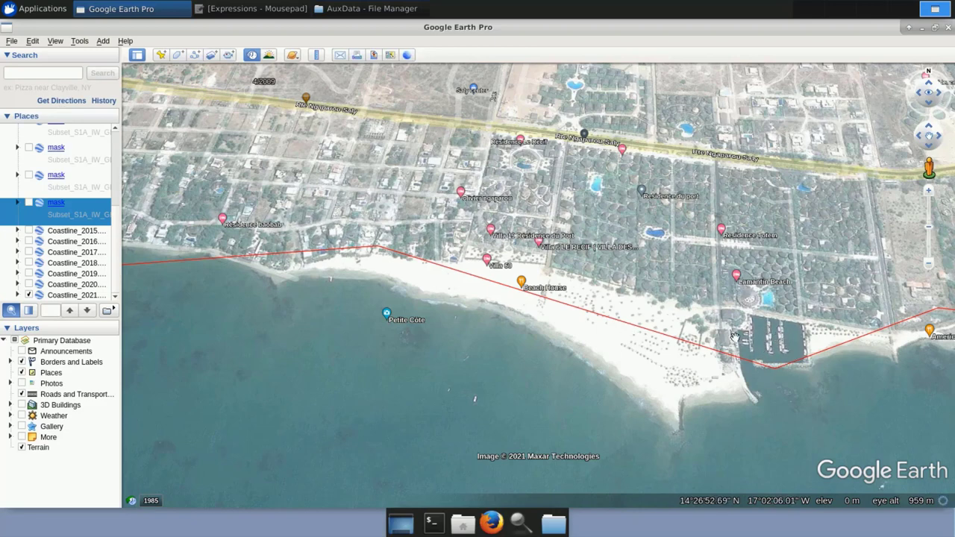
mouse_move(305, 91)
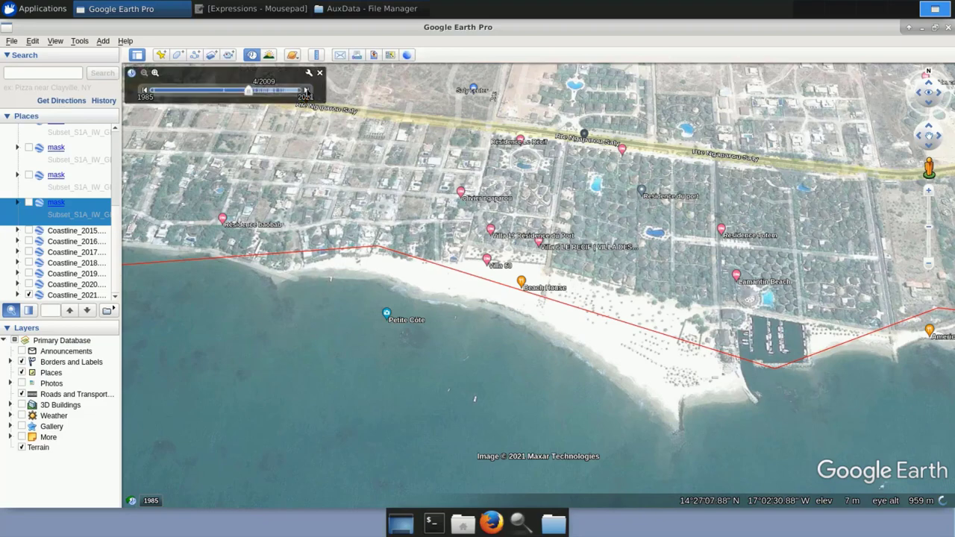
click(306, 91)
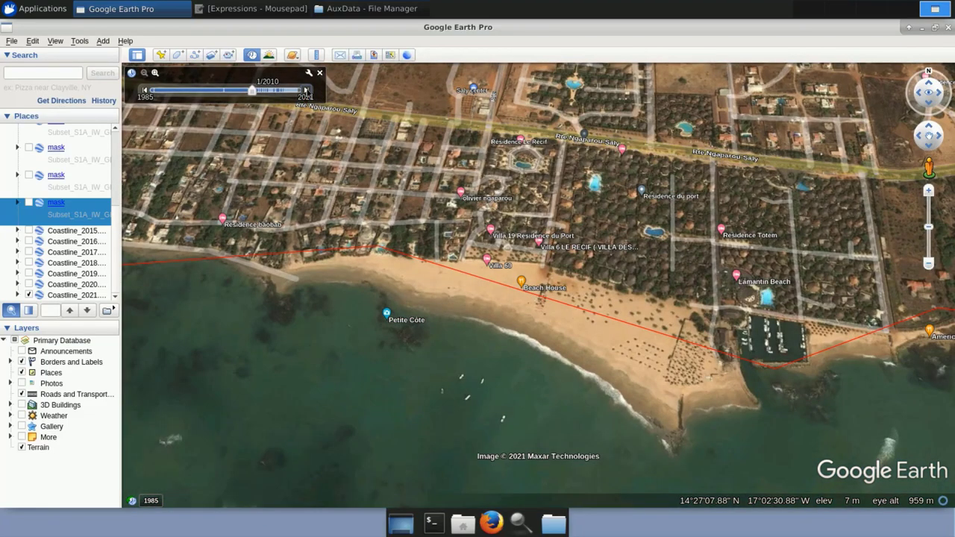
click(305, 90)
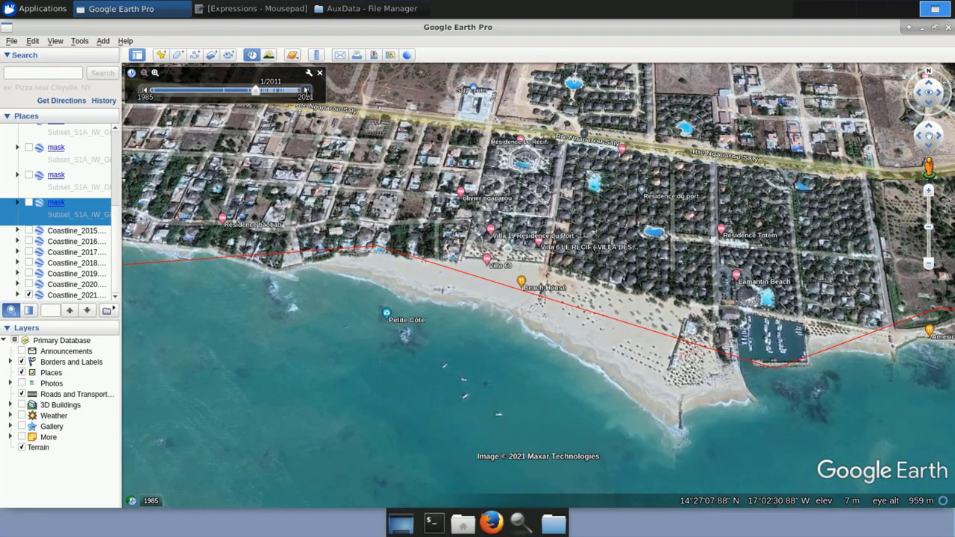
click(306, 90)
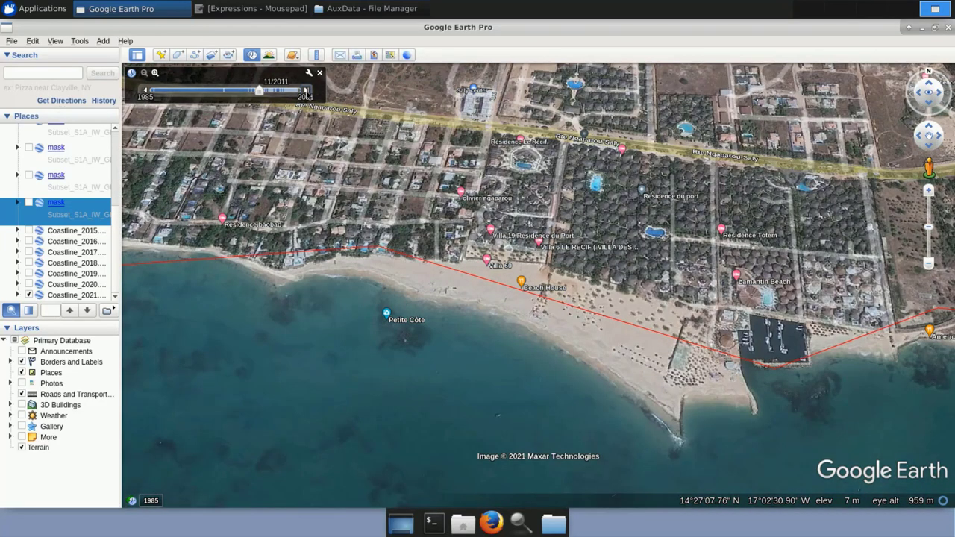
click(305, 94)
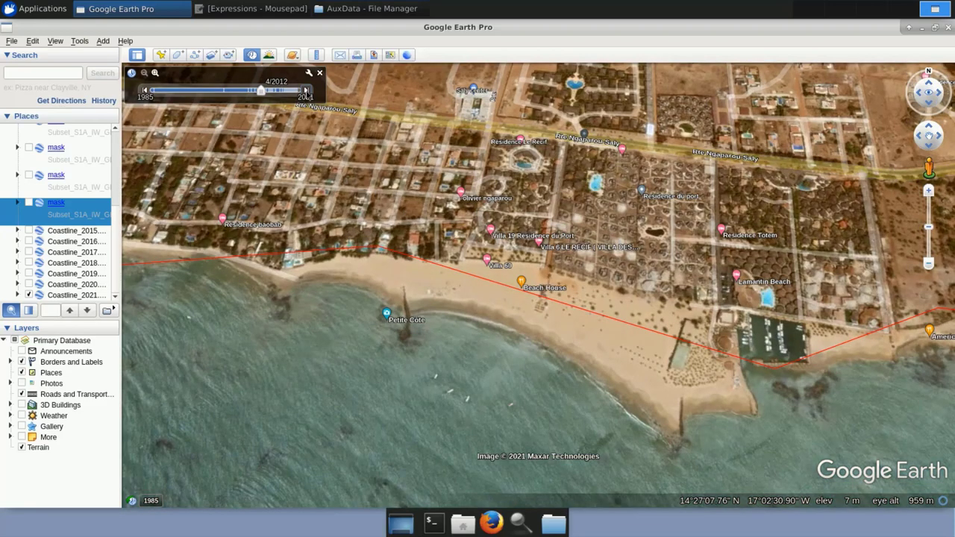
click(306, 94)
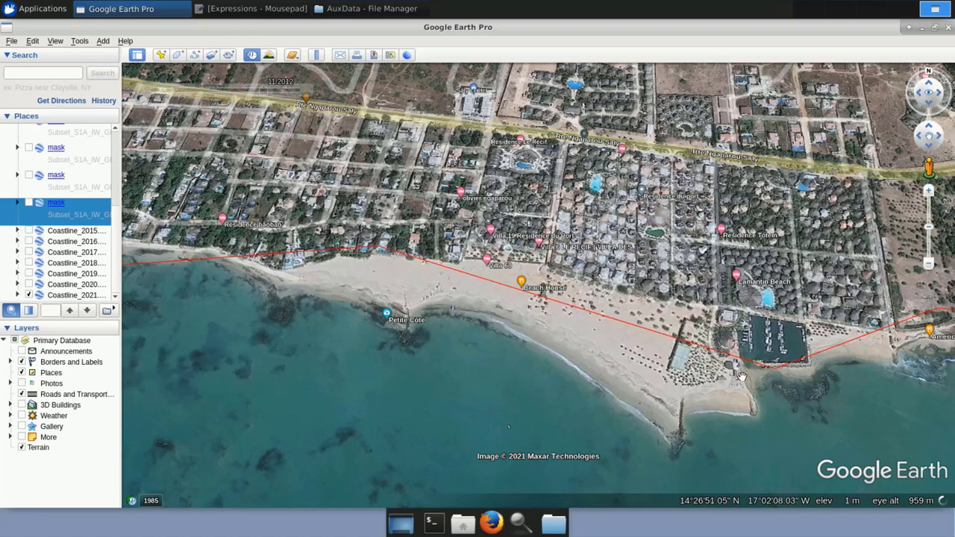
- Step the historical imagery from 12/2012 through 2013 and 2014 dates to 3/2015
click(305, 91)
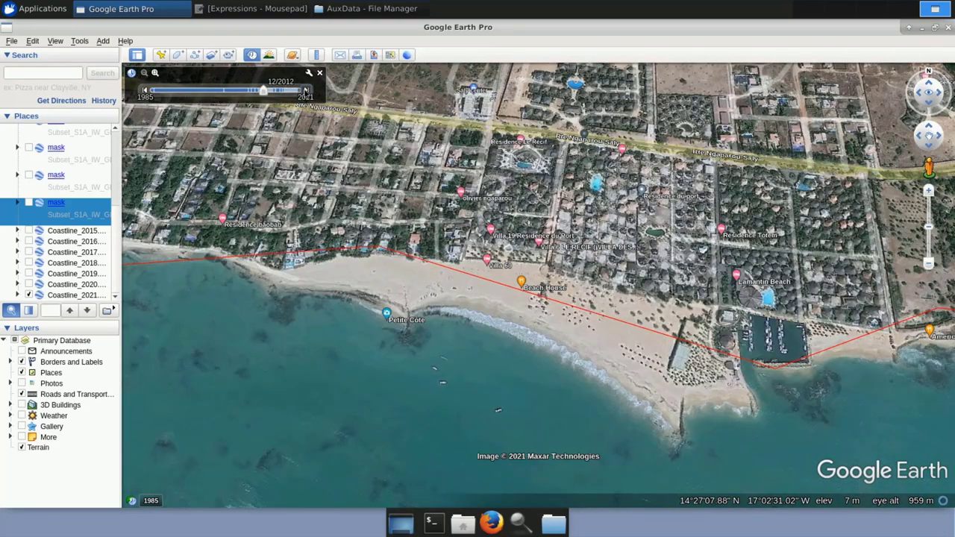
click(305, 90)
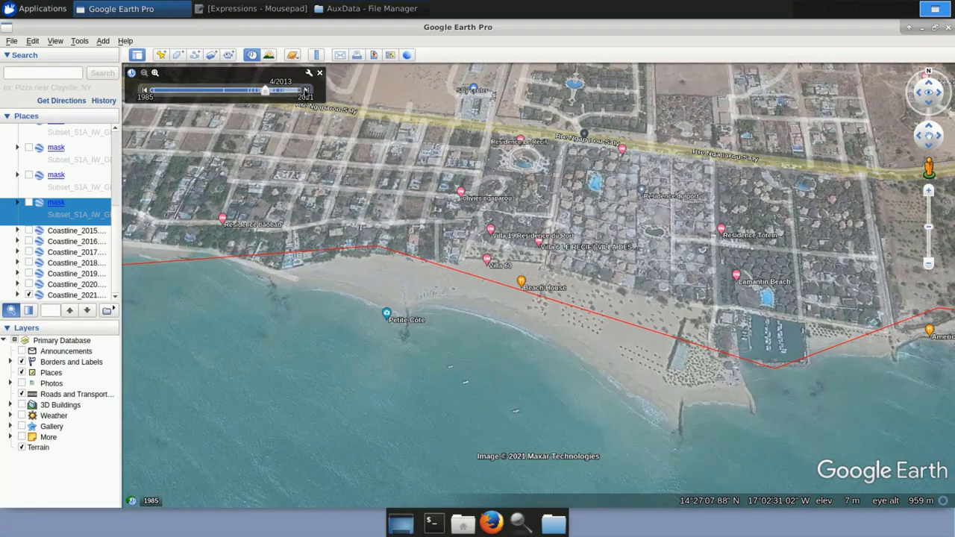
click(305, 91)
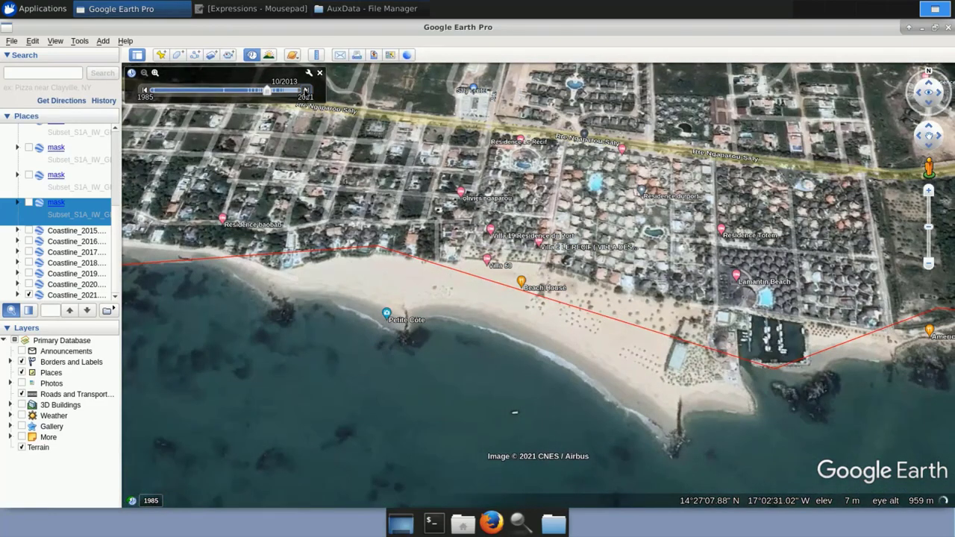
click(305, 90)
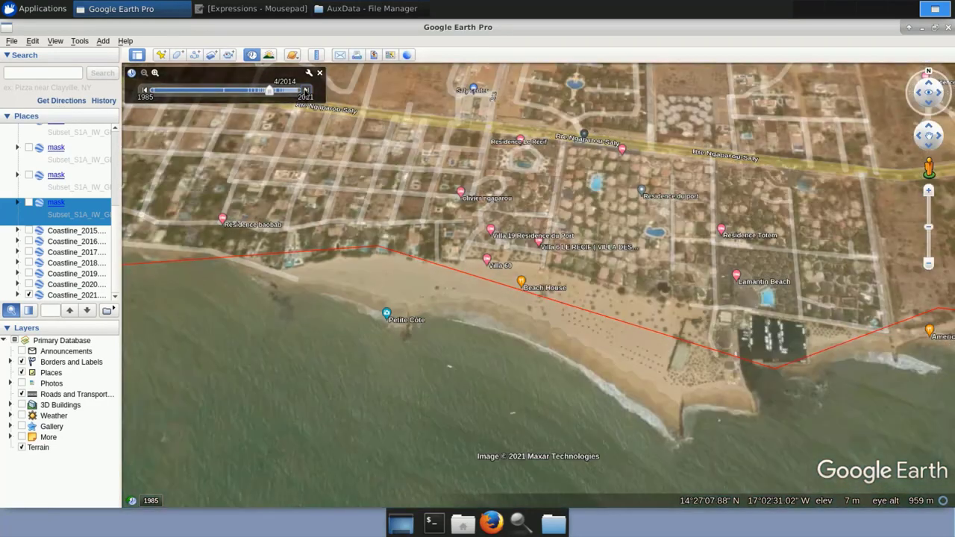
click(305, 91)
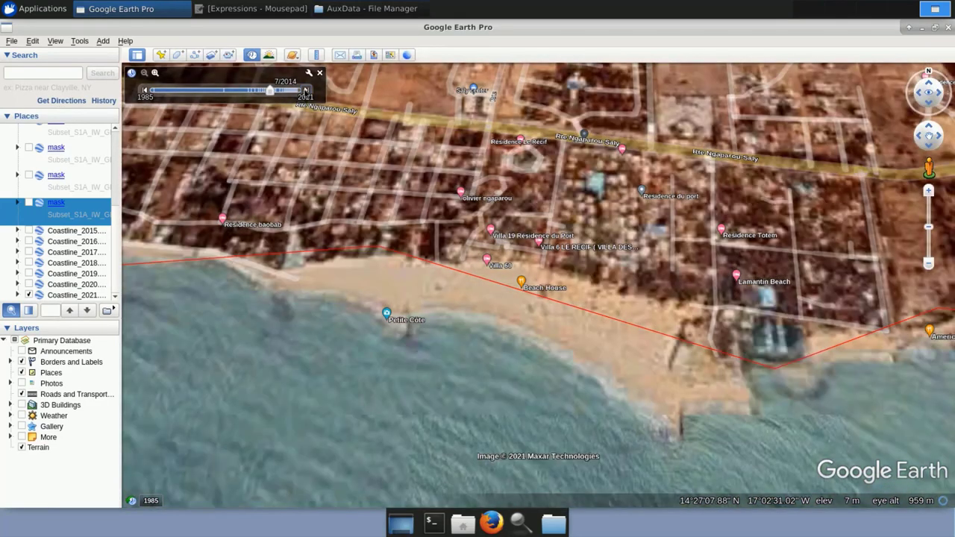
click(305, 91)
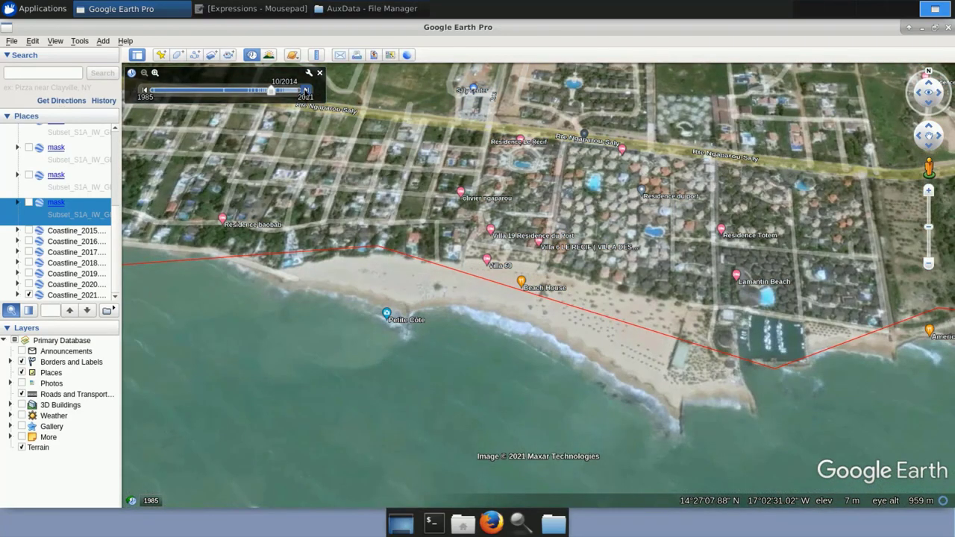
click(305, 91)
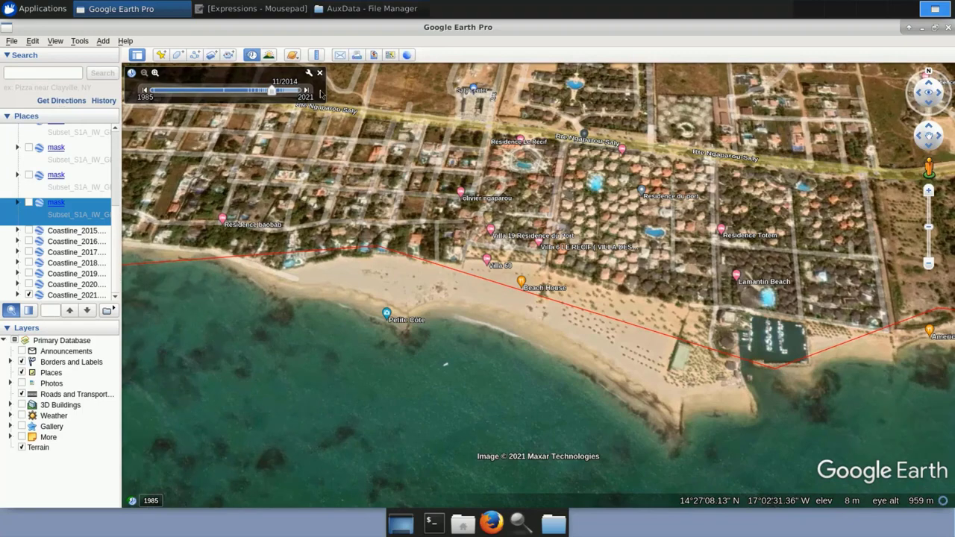
click(305, 90)
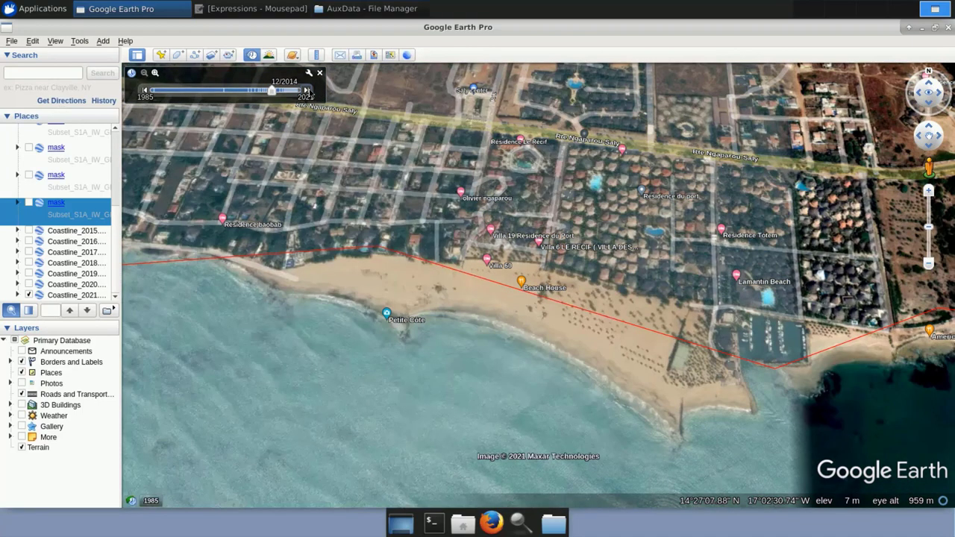
click(305, 90)
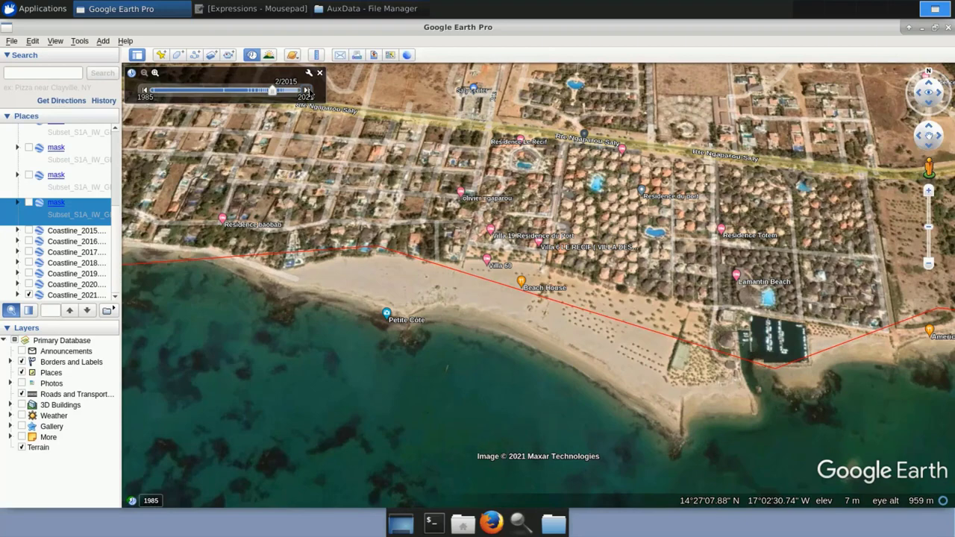
click(306, 90)
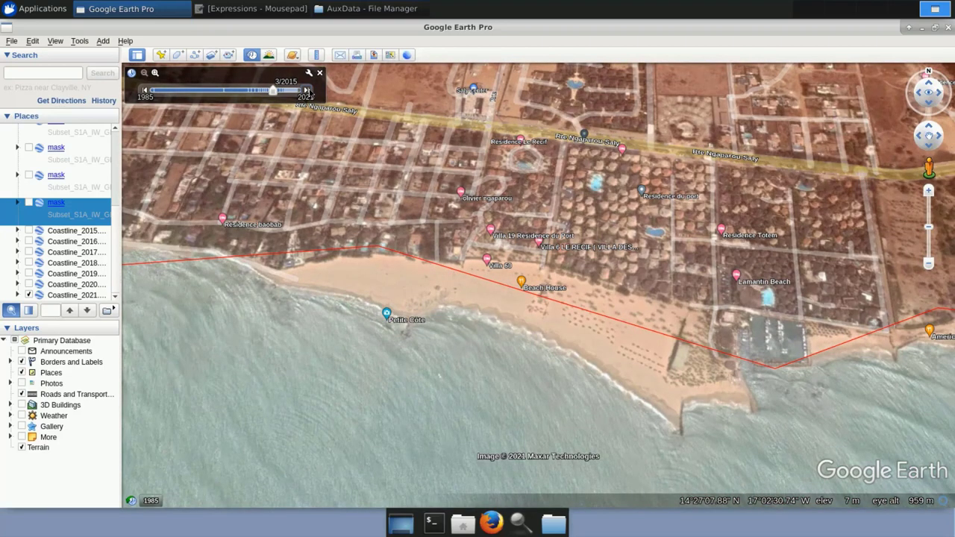
- Continue stepping through 12/2015, 2/2016, 2017 and 2018 dates to 5/2019
click(305, 90)
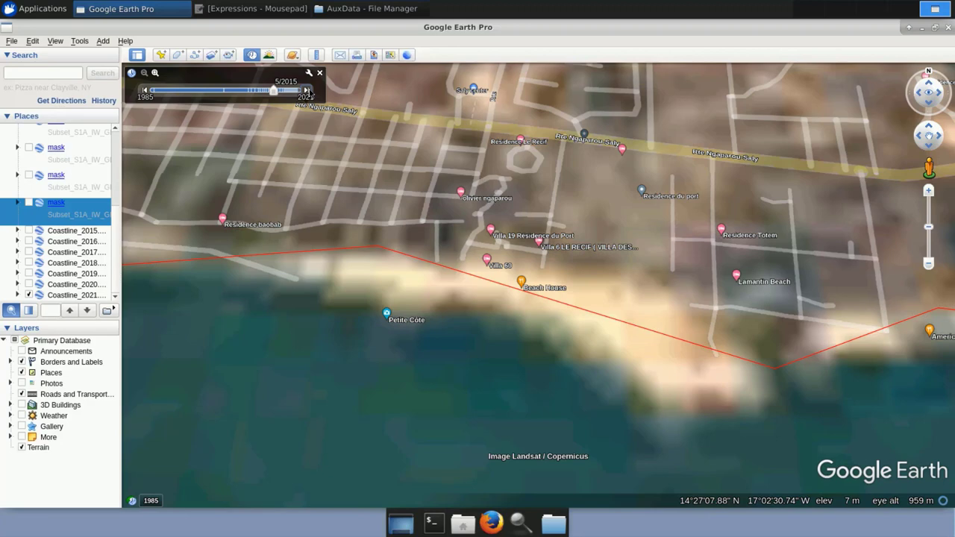
click(306, 91)
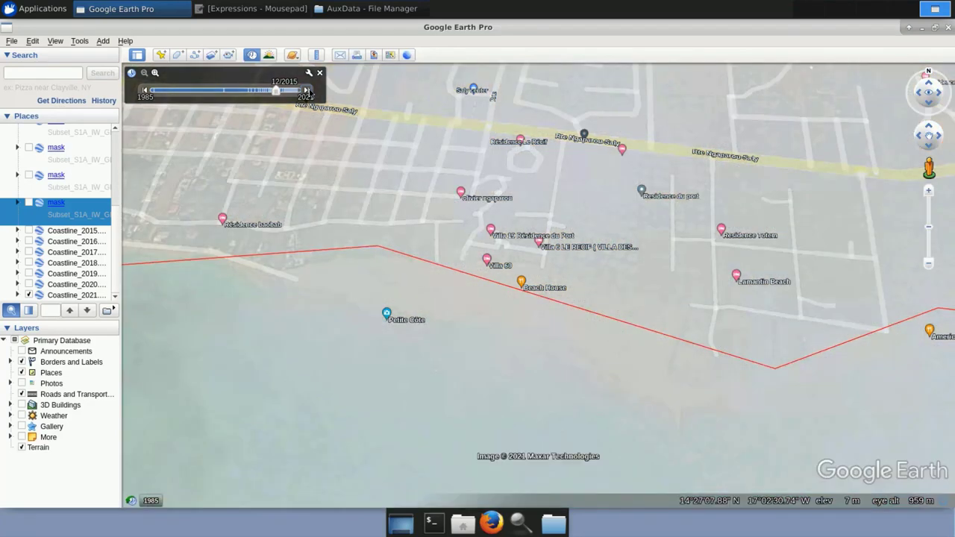
click(306, 91)
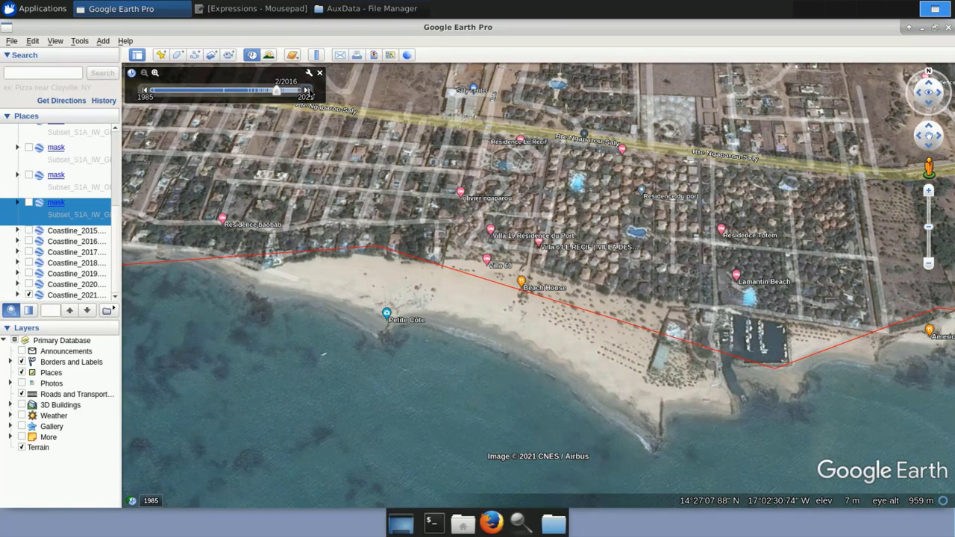
click(306, 91)
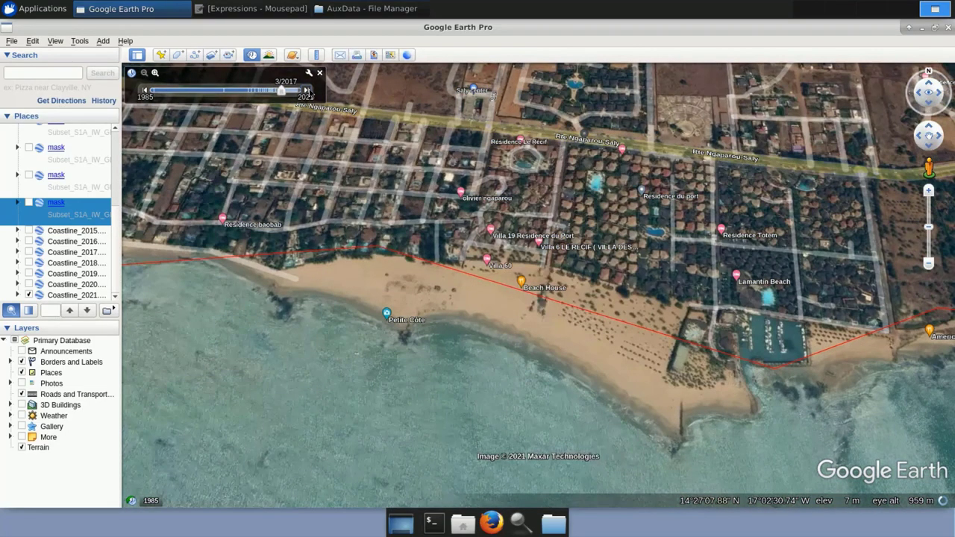
click(306, 91)
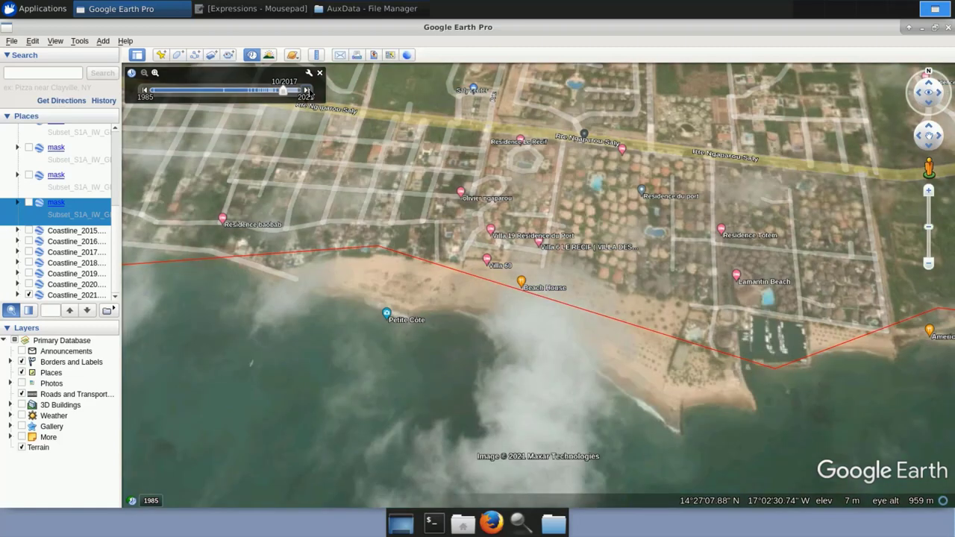
click(306, 91)
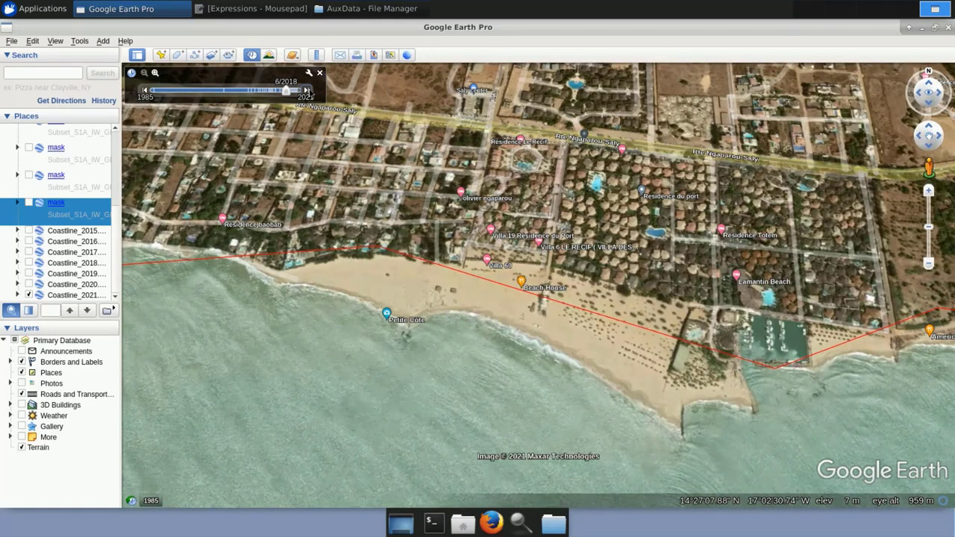
click(307, 91)
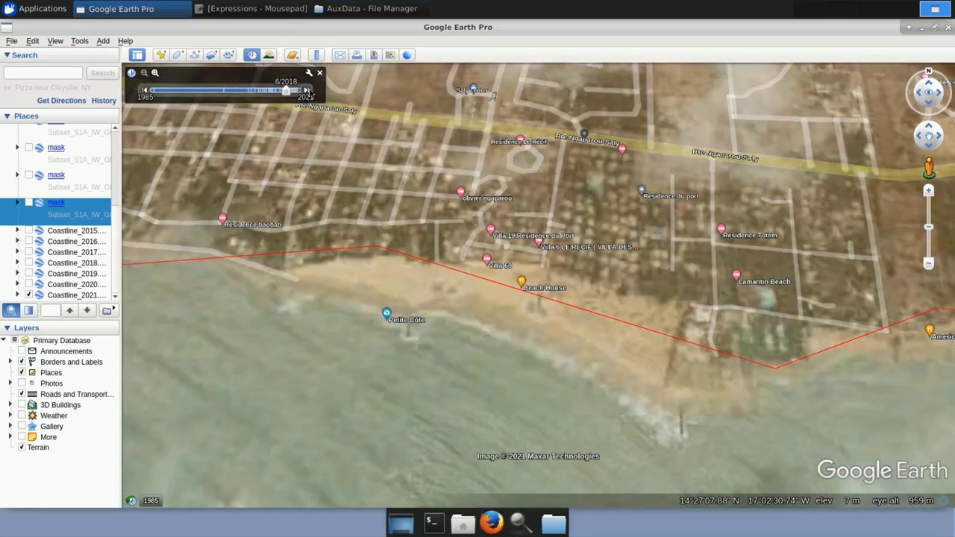
click(307, 91)
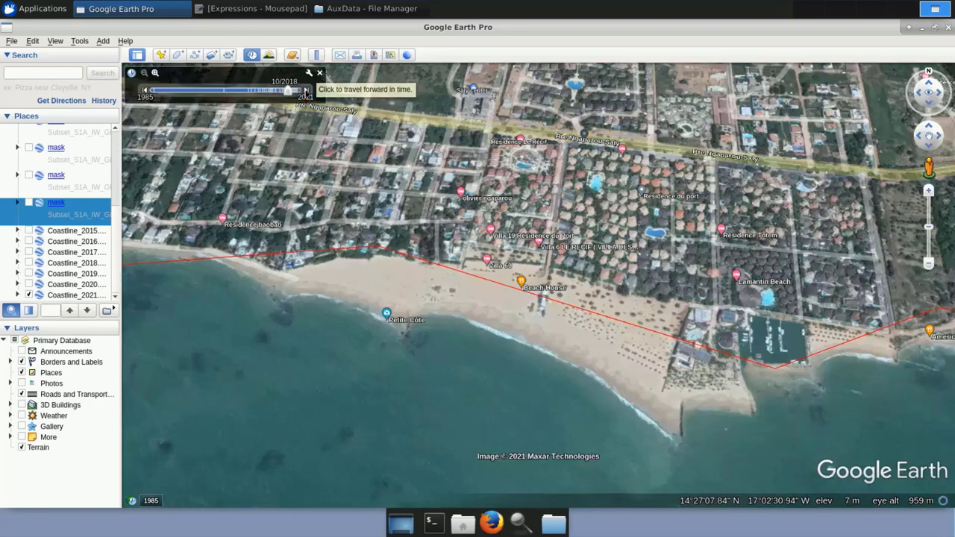
click(305, 90)
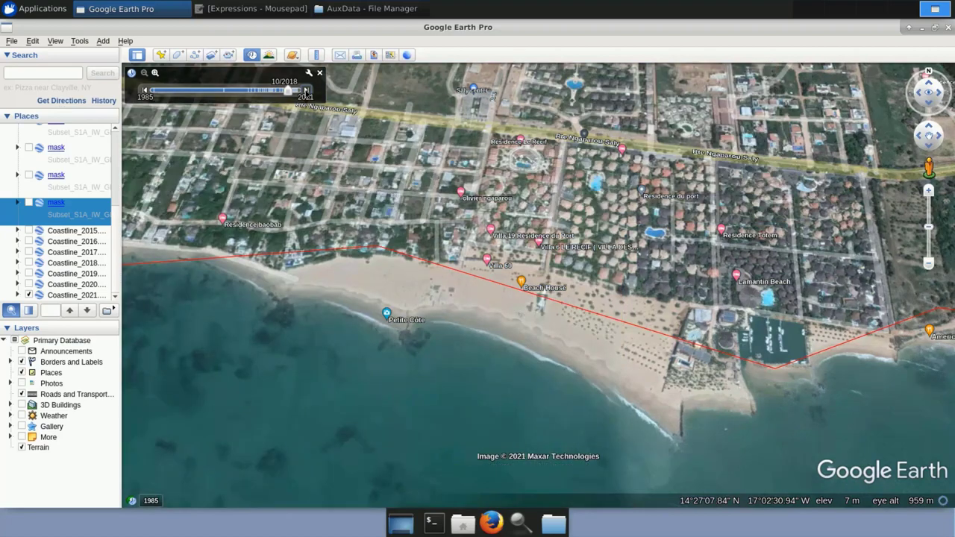
click(305, 90)
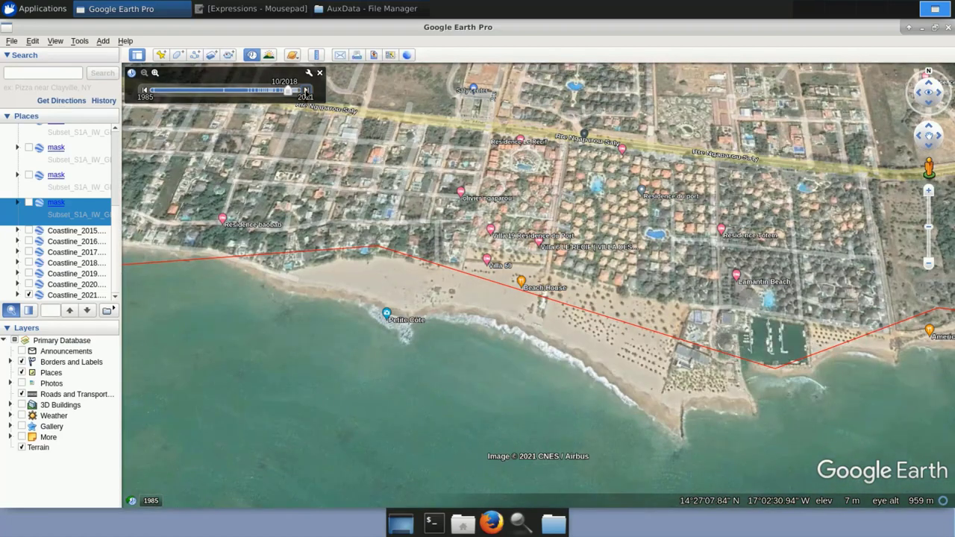
click(305, 90)
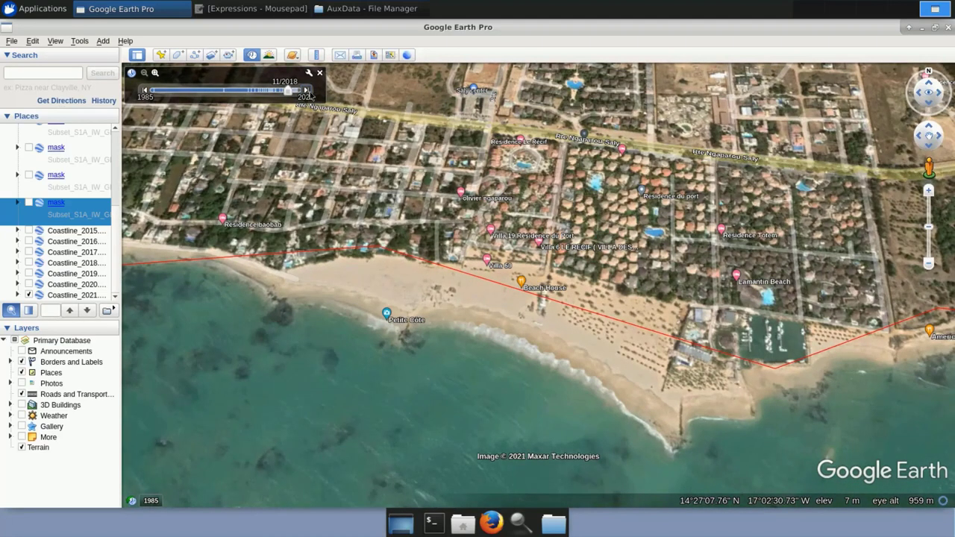
click(308, 92)
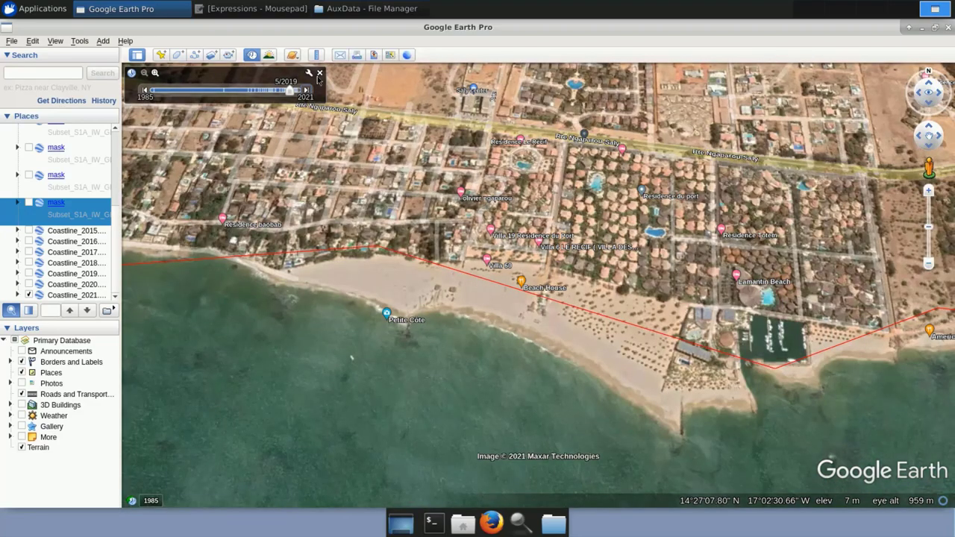
click(305, 90)
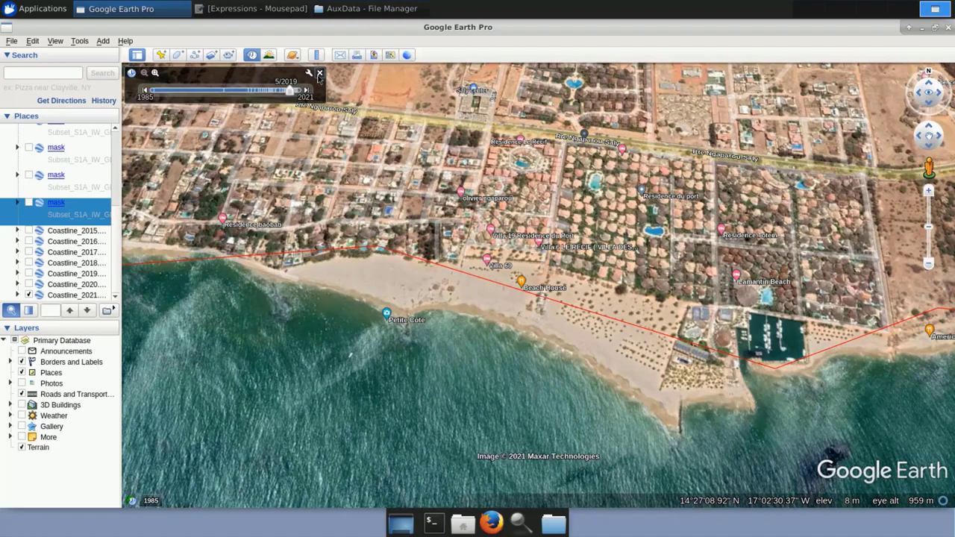
- Return to current imagery and pan east along the coast toward Safari Village
click(319, 75)
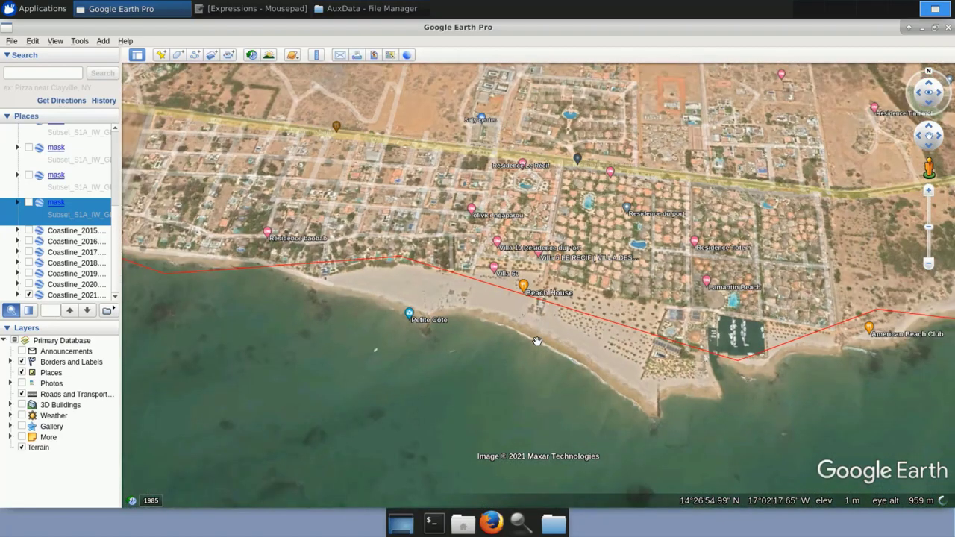
scroll(537, 341, down, 3)
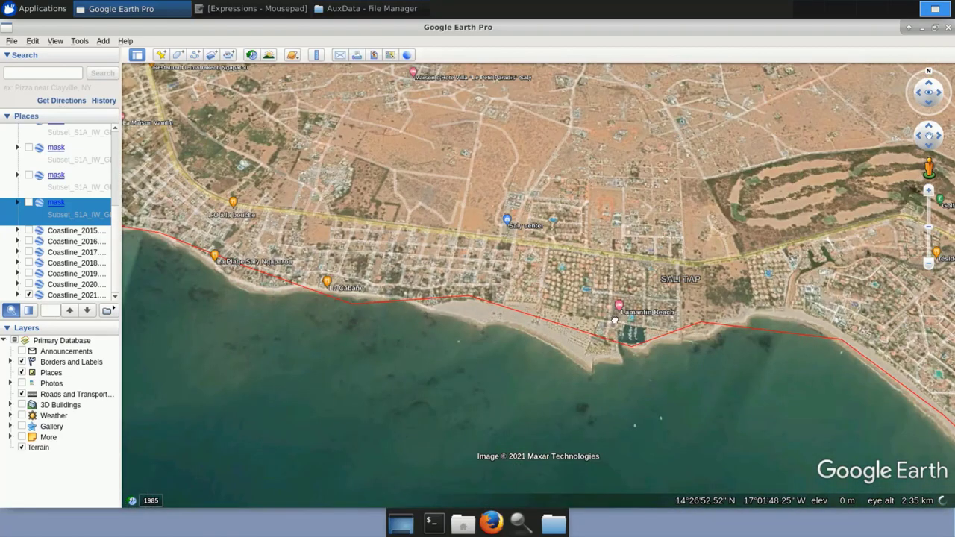
drag(614, 320, 589, 322)
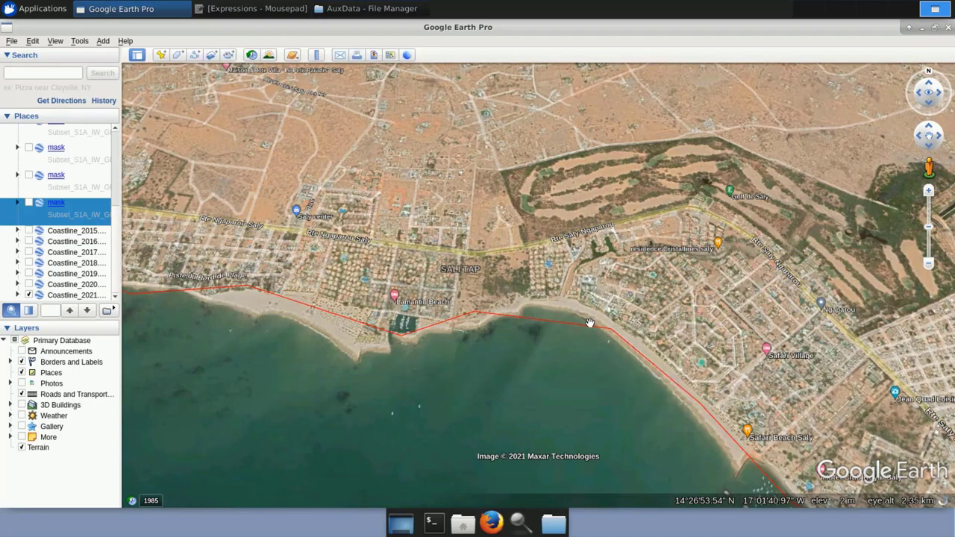
scroll(589, 322, up, 2)
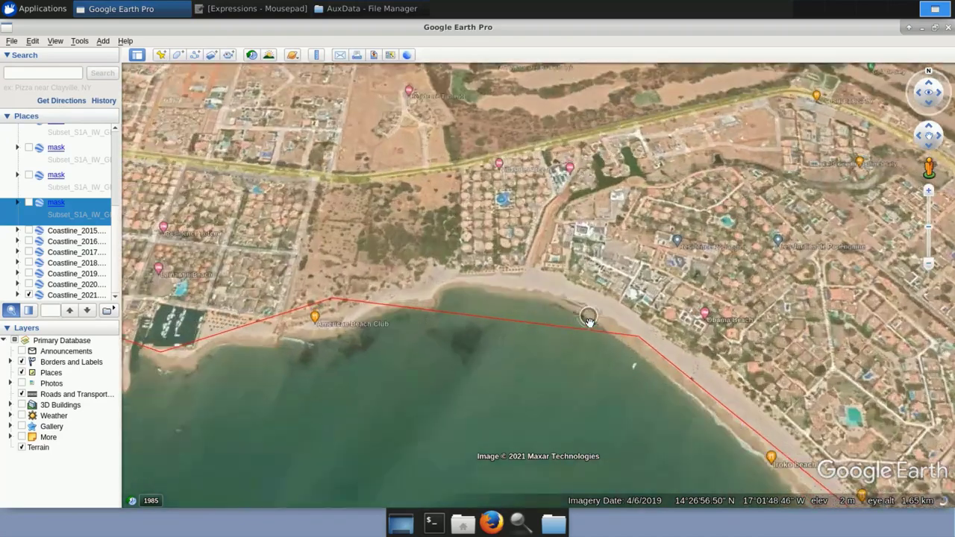
scroll(588, 318, up, 3)
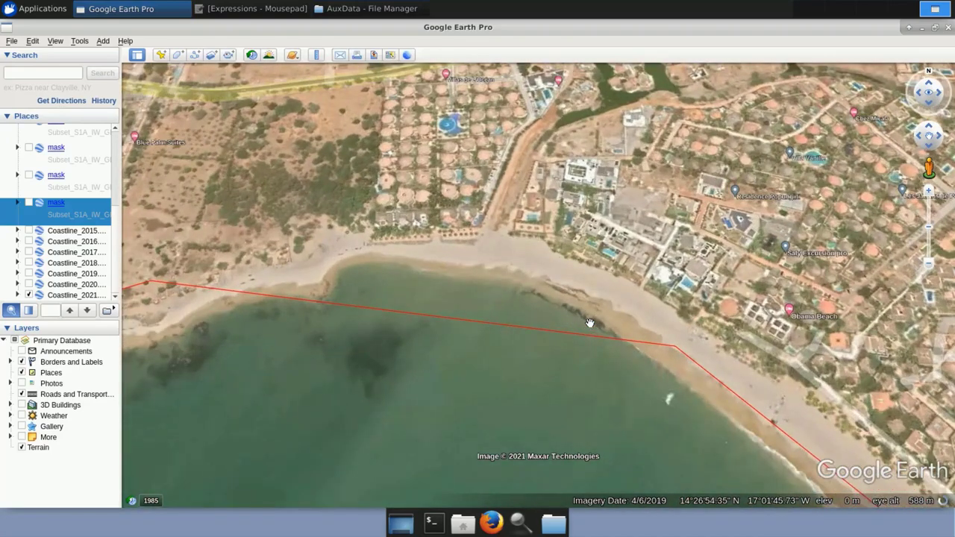
scroll(589, 322, down, 3)
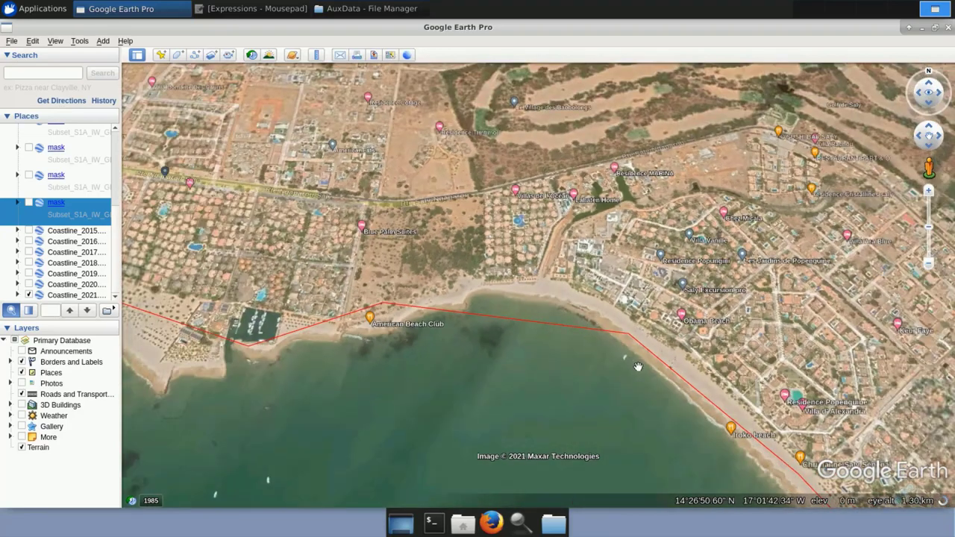
- Follow the red coastline past Toko Beach and Safari Beach Saly to the breakwaters and moored boats
drag(638, 366, 529, 257)
drag(683, 424, 643, 350)
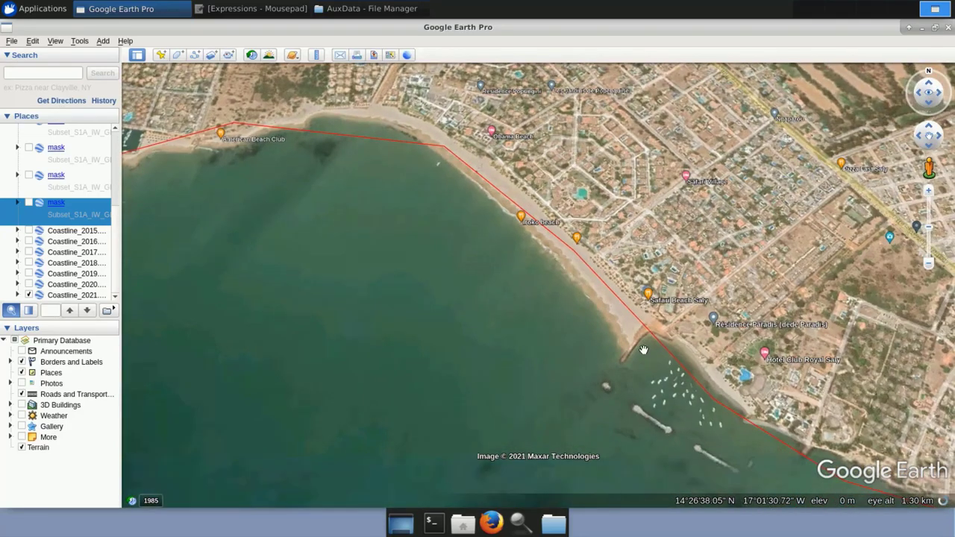
scroll(646, 352, up, 1)
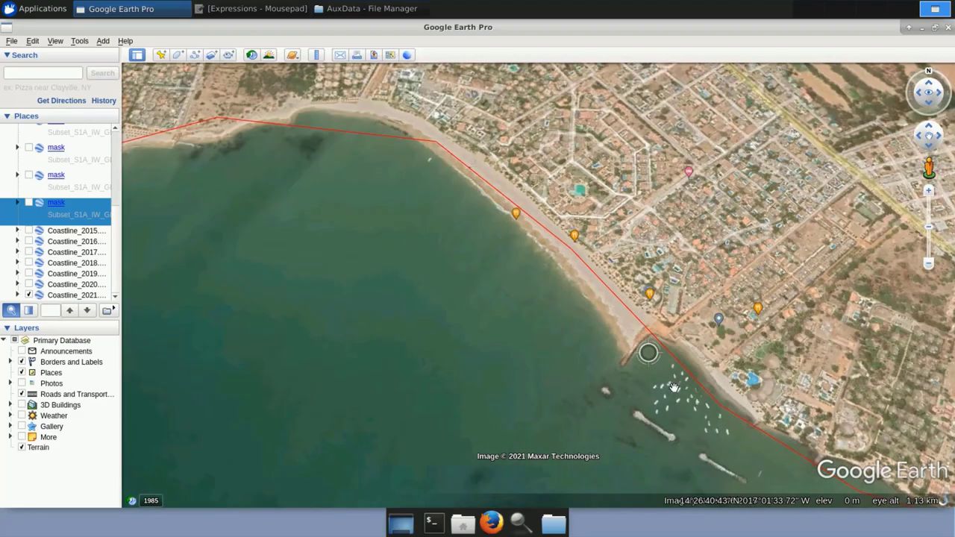
drag(672, 387, 468, 226)
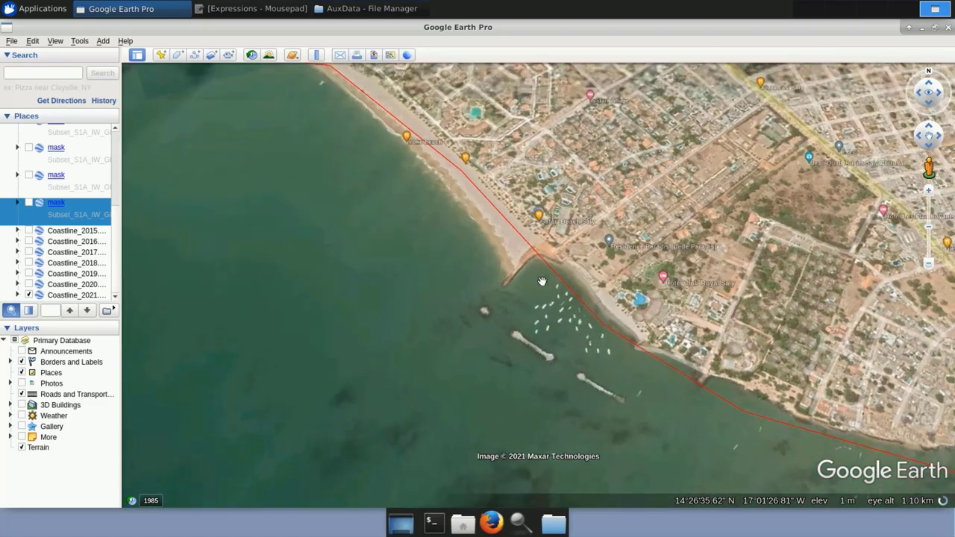
- Show historical imagery at the Saly jetties, stepping from 4/2009 through 2010–2012 to 4/2013
click(251, 55)
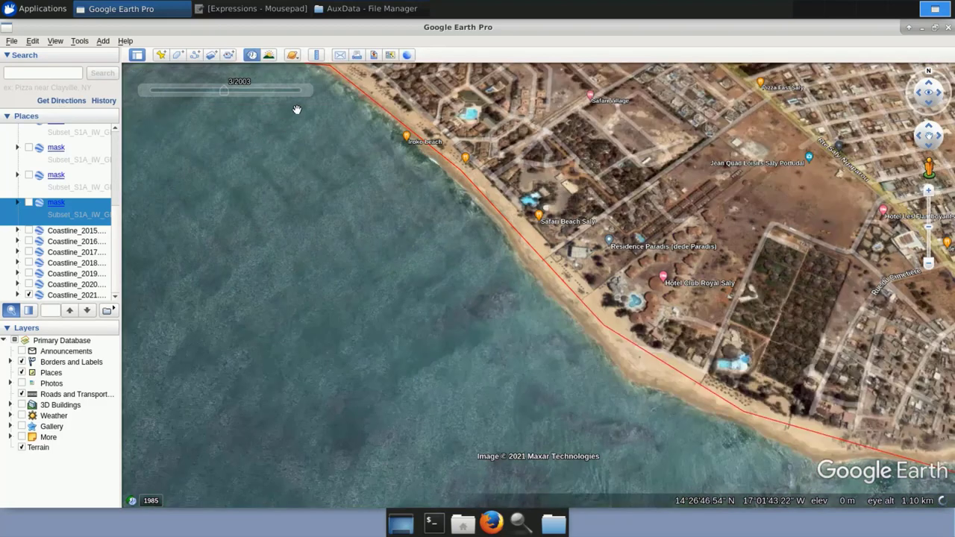
click(305, 91)
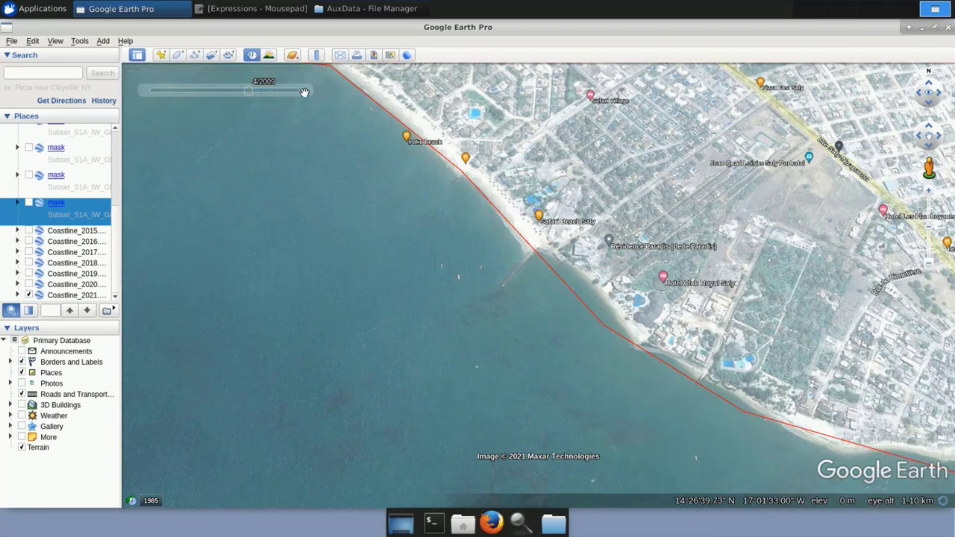
click(305, 91)
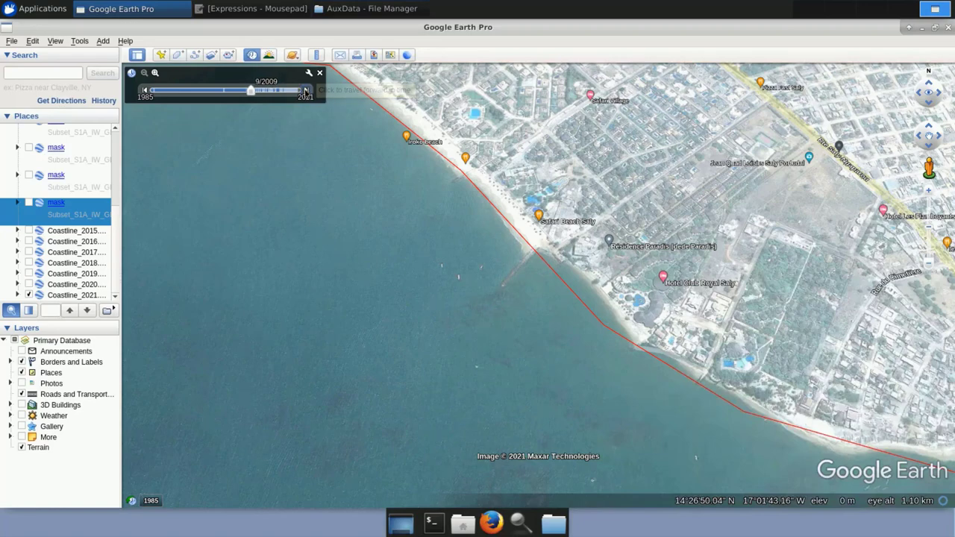
click(305, 91)
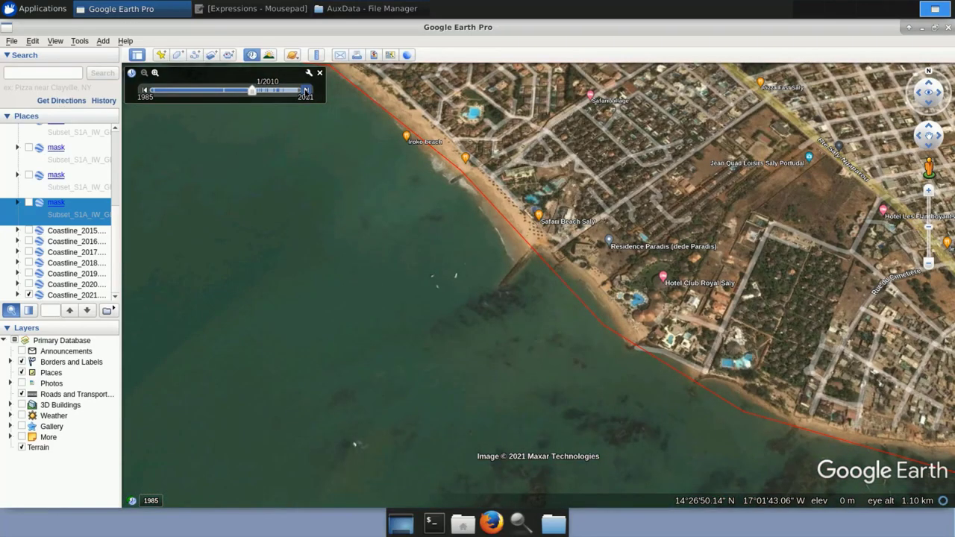
click(305, 91)
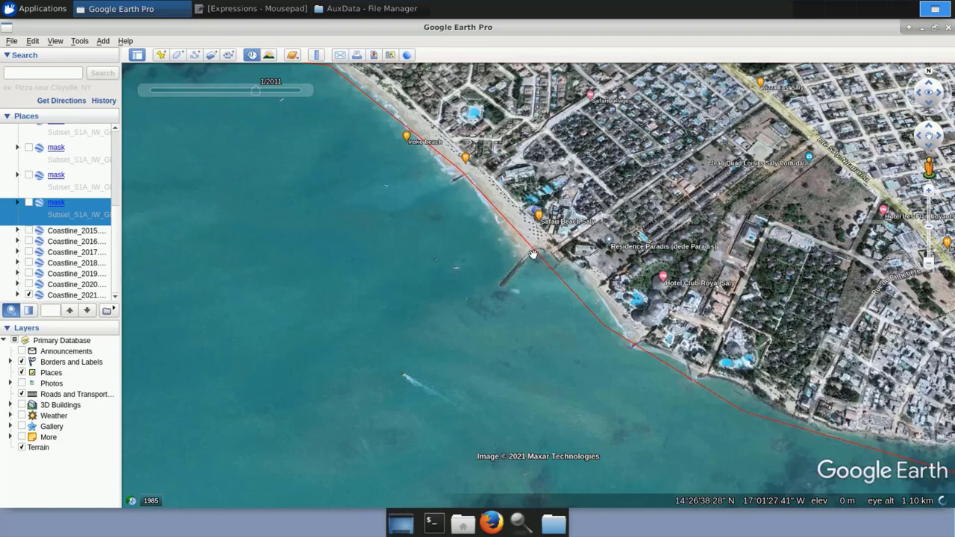
click(305, 91)
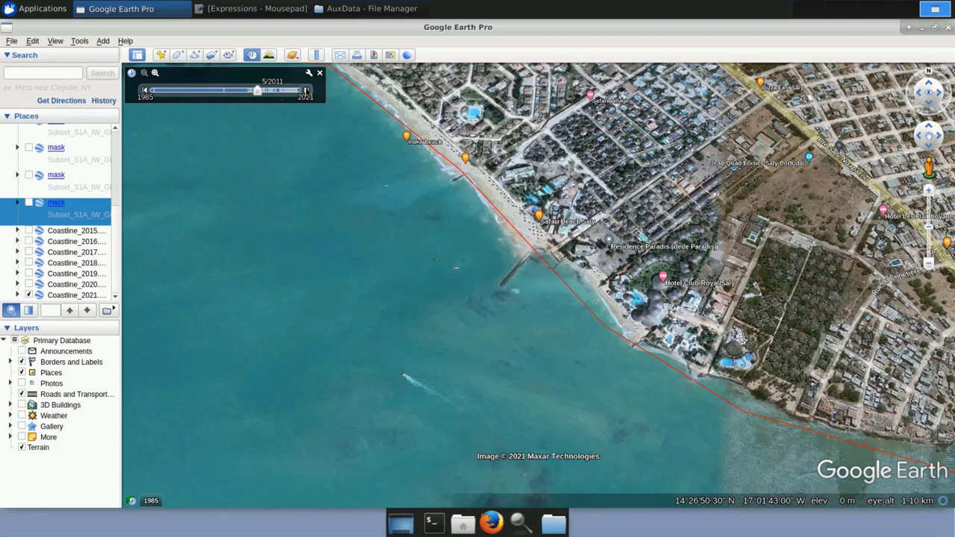
click(305, 91)
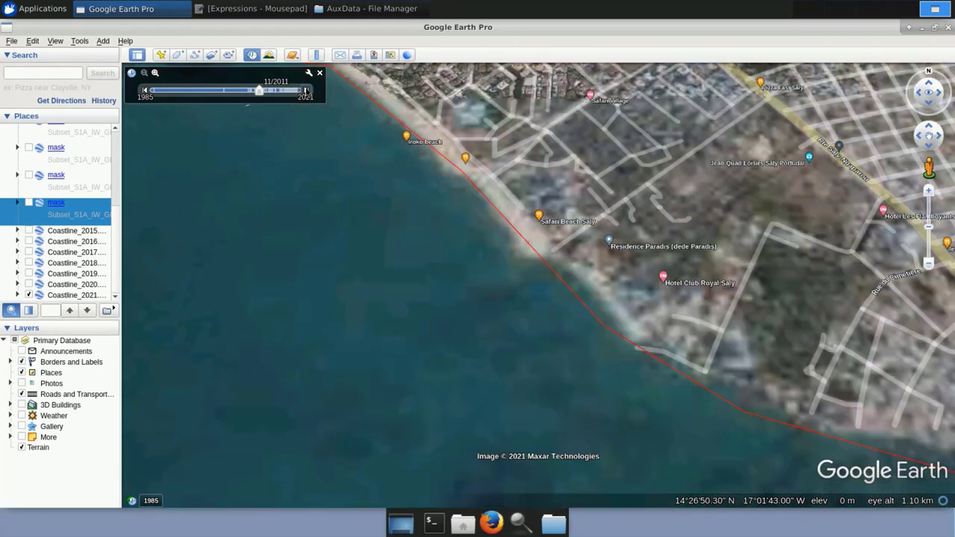
click(305, 91)
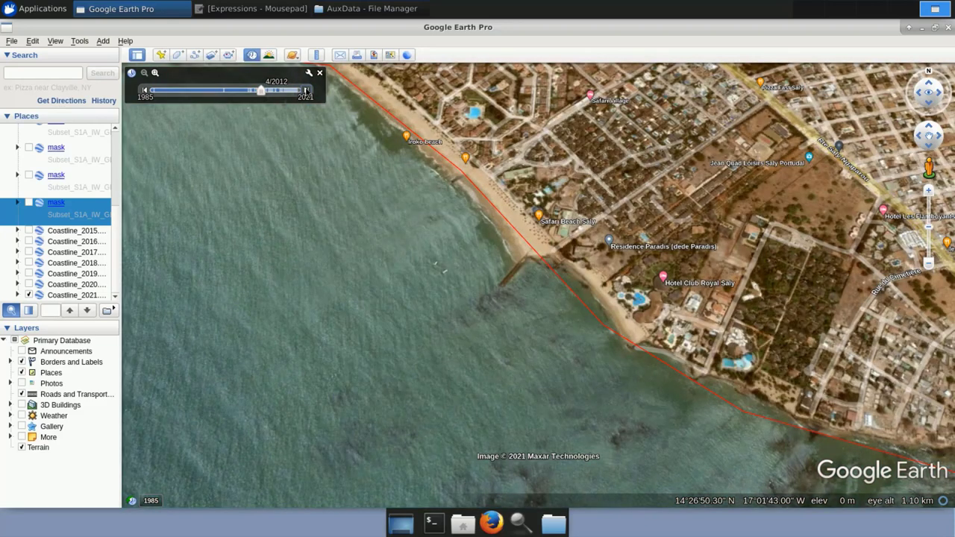
click(306, 91)
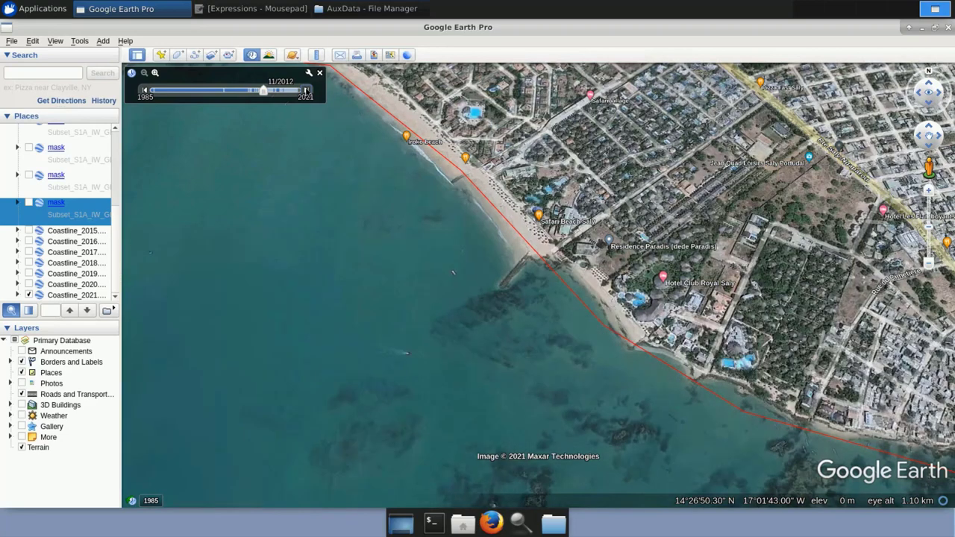
click(305, 91)
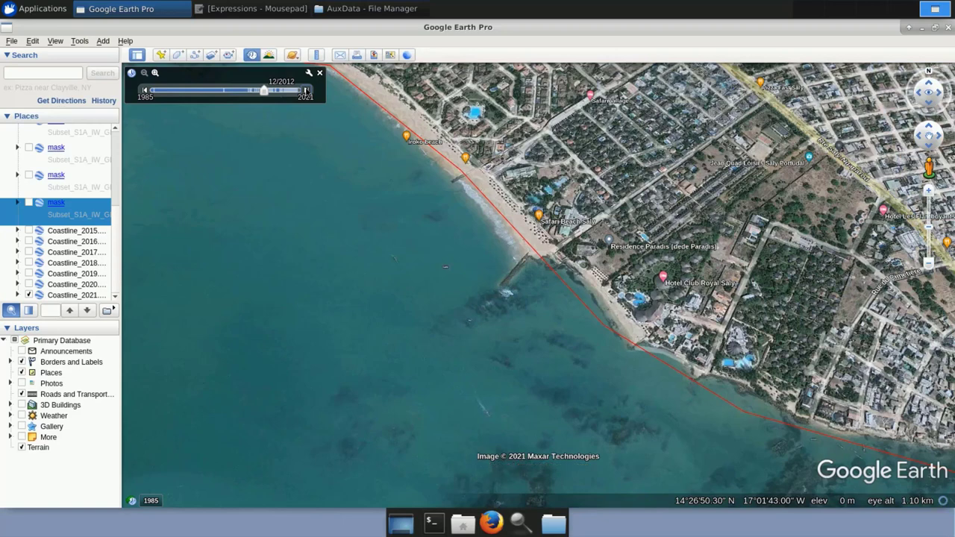
click(305, 91)
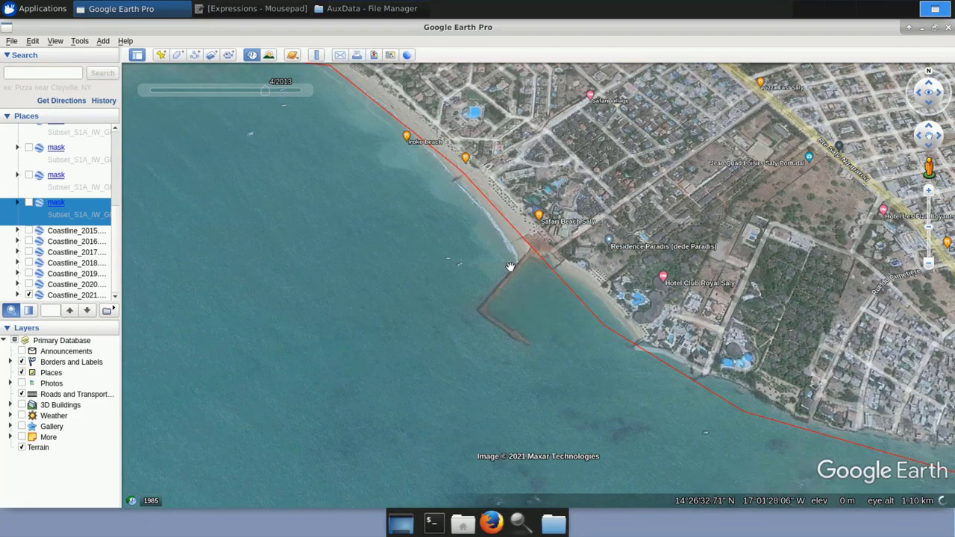
- Step the historical imagery forward from 10/2013 through 2014 and early 2015 to 12/2015
click(305, 90)
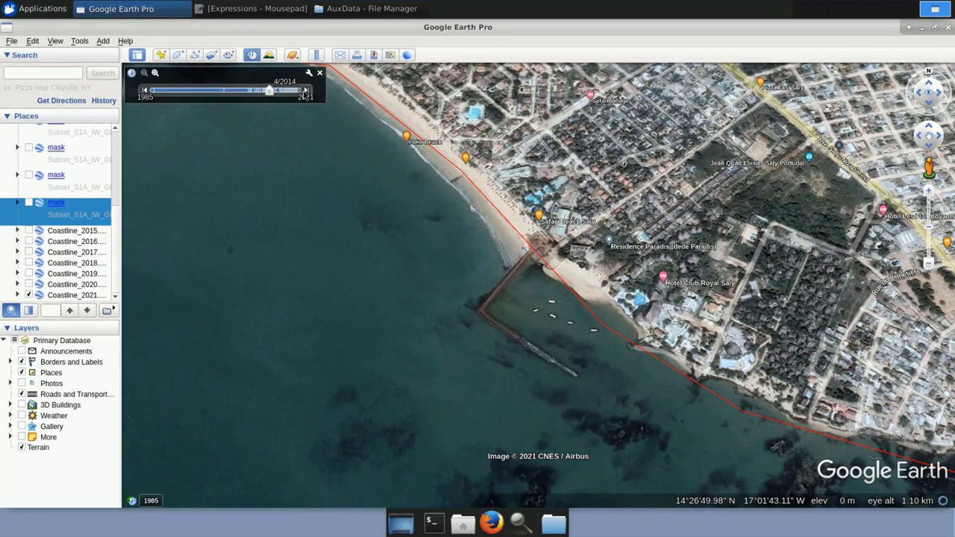
click(305, 93)
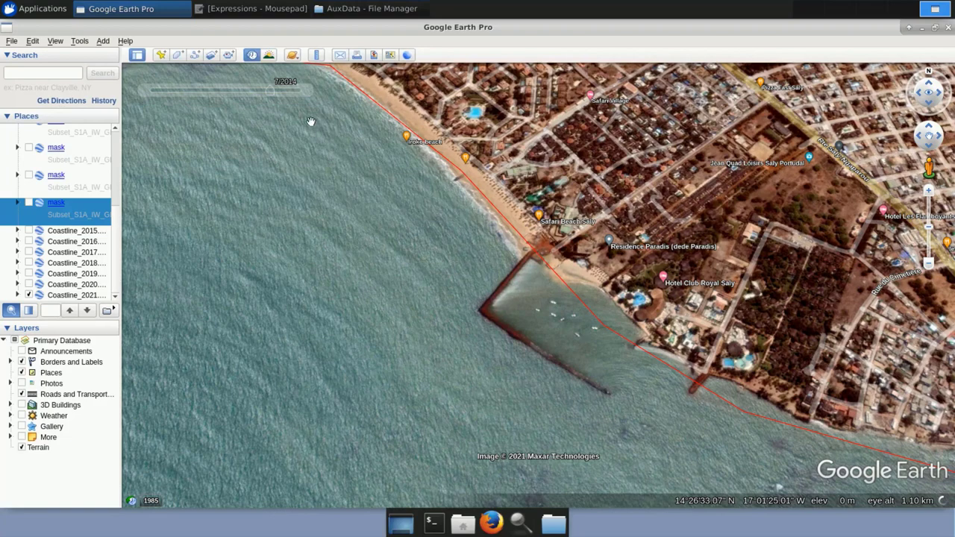
click(305, 90)
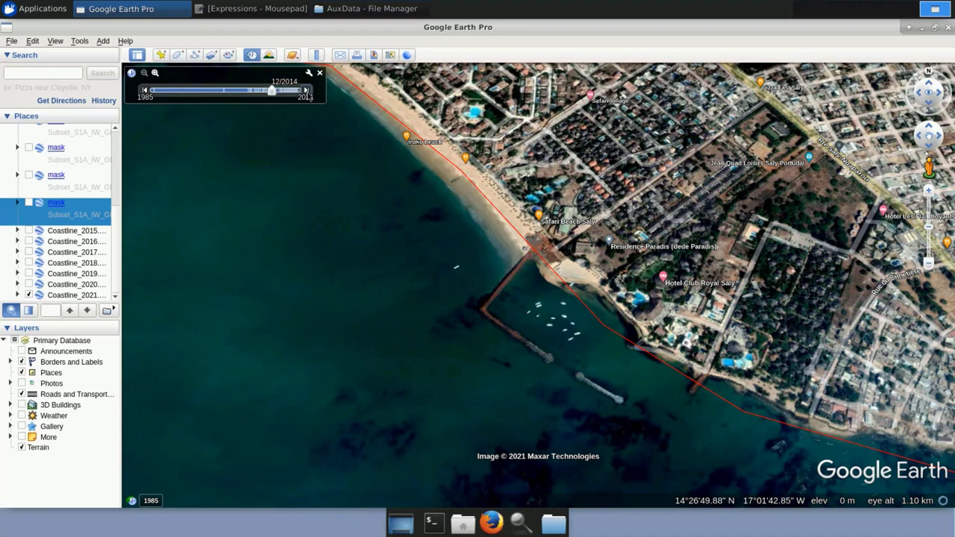
click(305, 93)
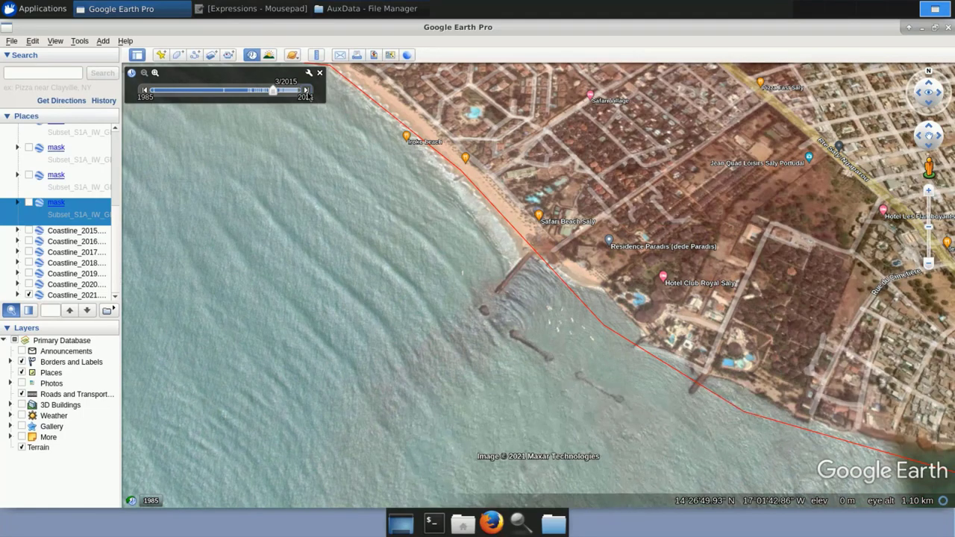
click(307, 93)
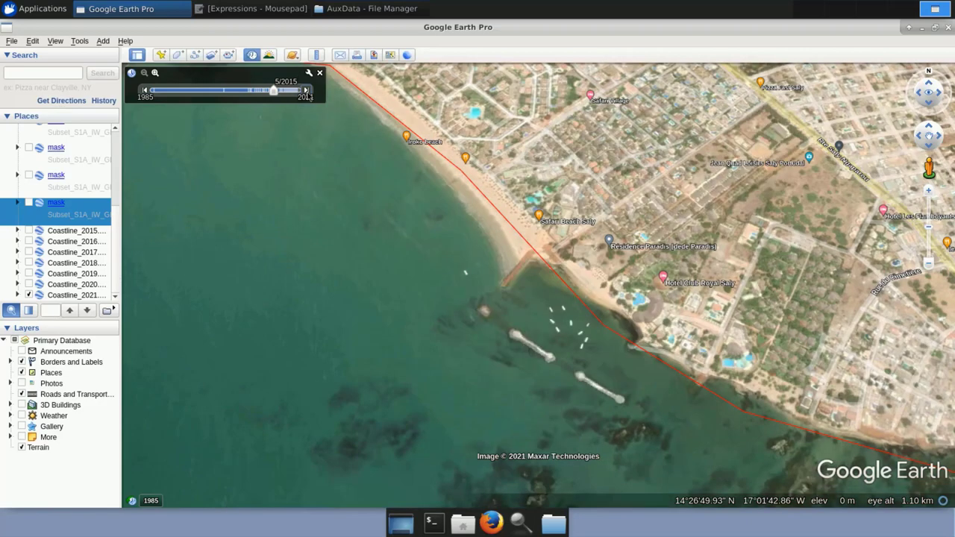
click(306, 91)
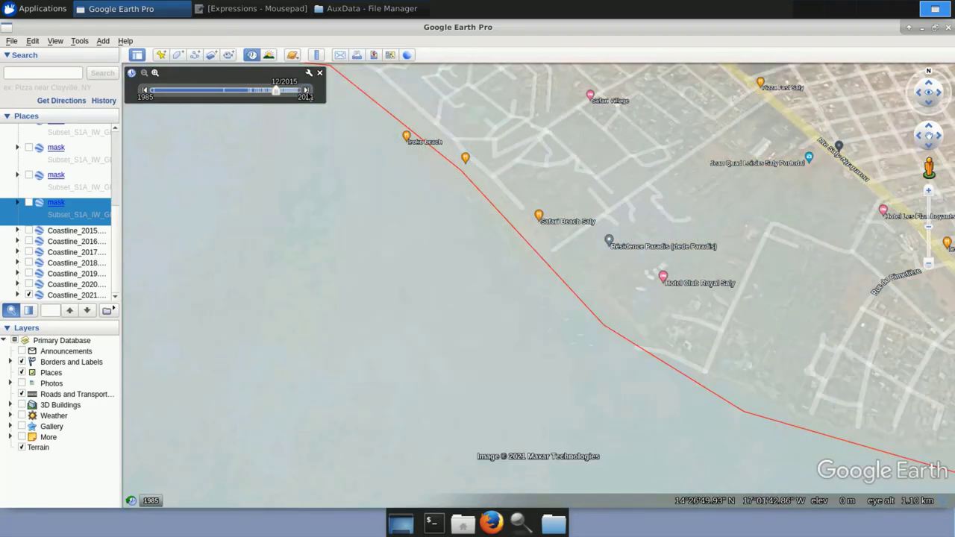
- Step the imagery forward from 1/2016 through the 2017 and 2018 captures to 4/2019
click(305, 91)
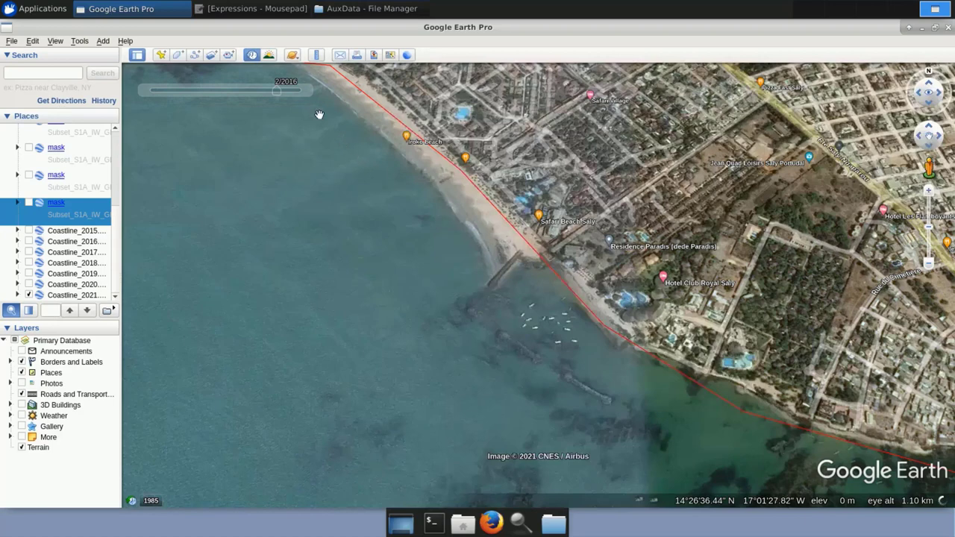
click(306, 91)
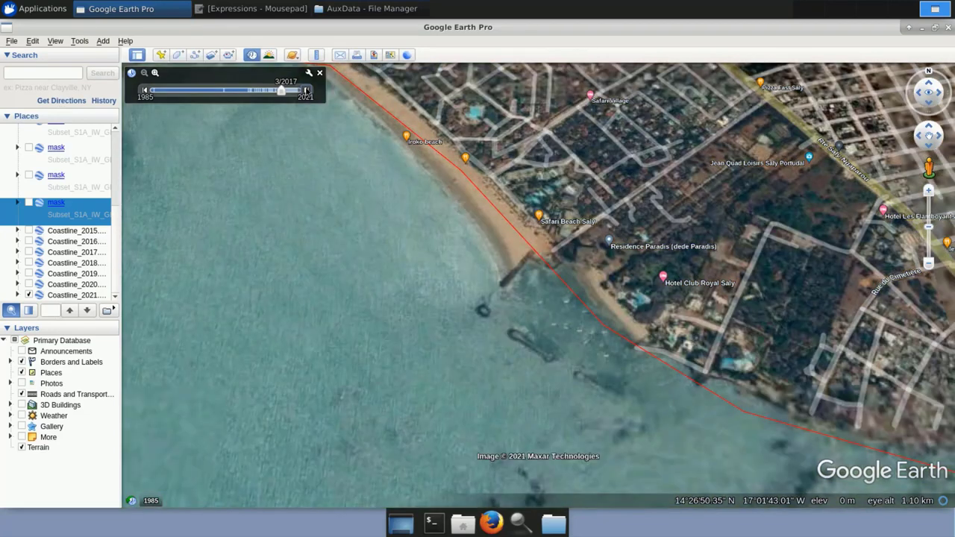
click(306, 90)
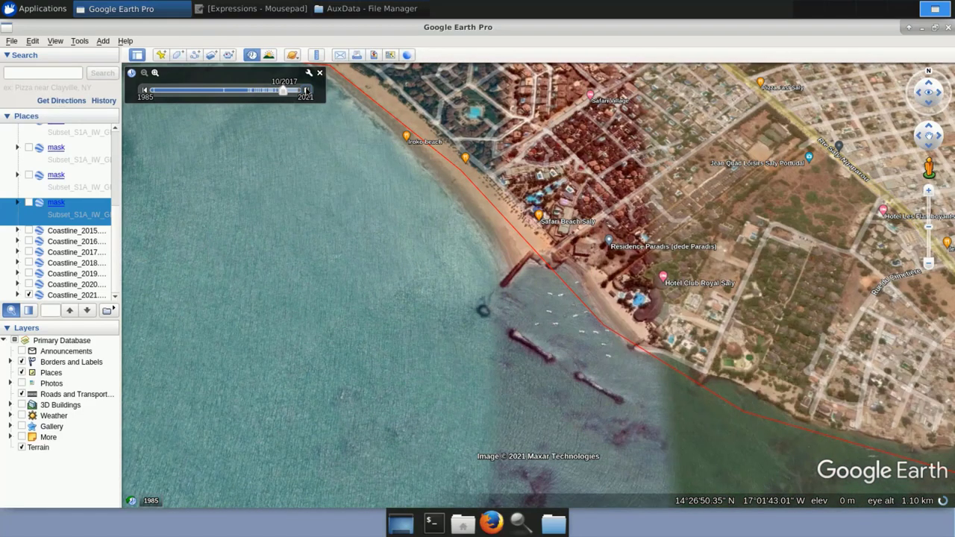
click(306, 90)
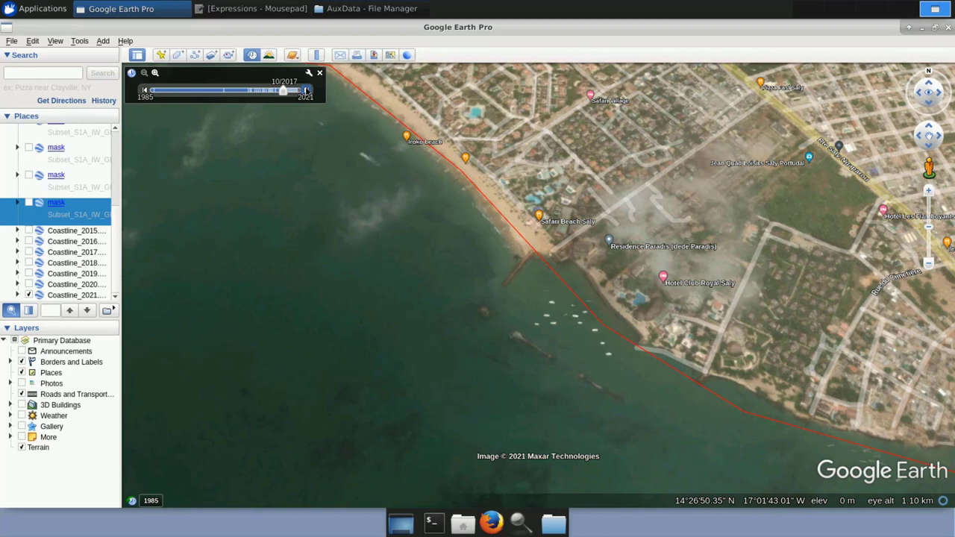
click(306, 91)
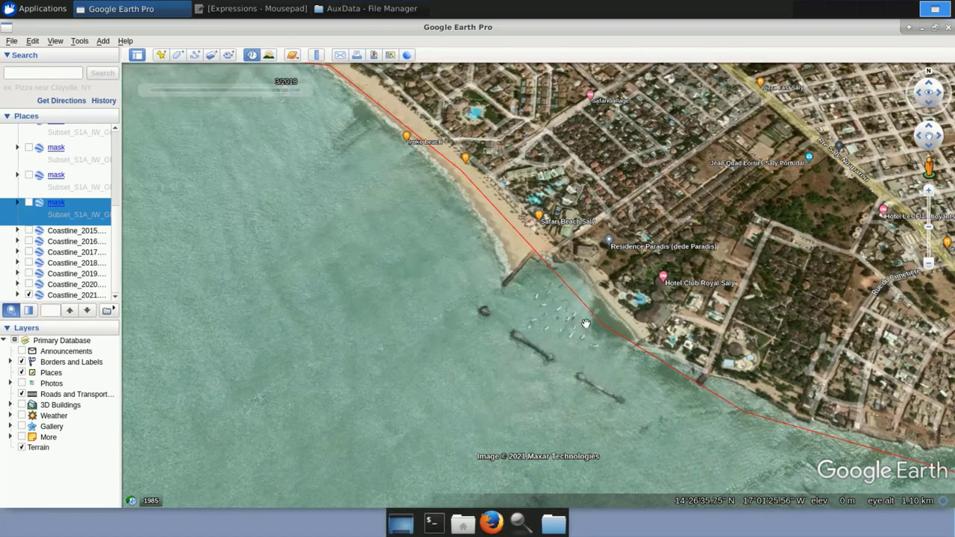
click(306, 90)
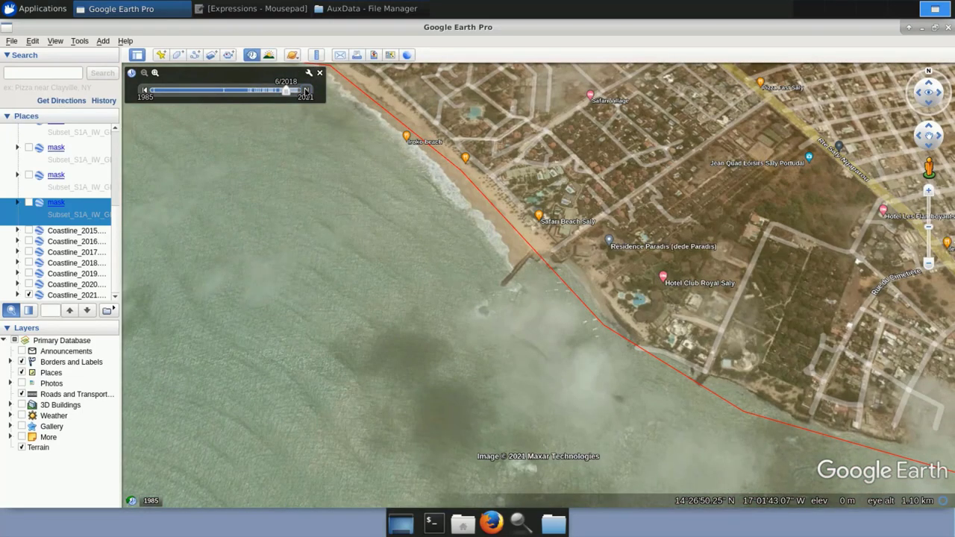
click(306, 90)
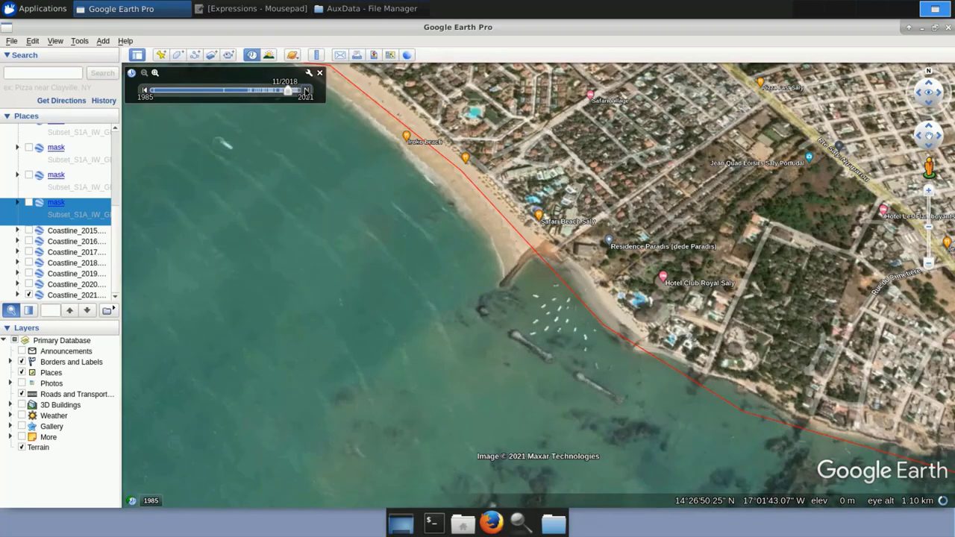
click(306, 90)
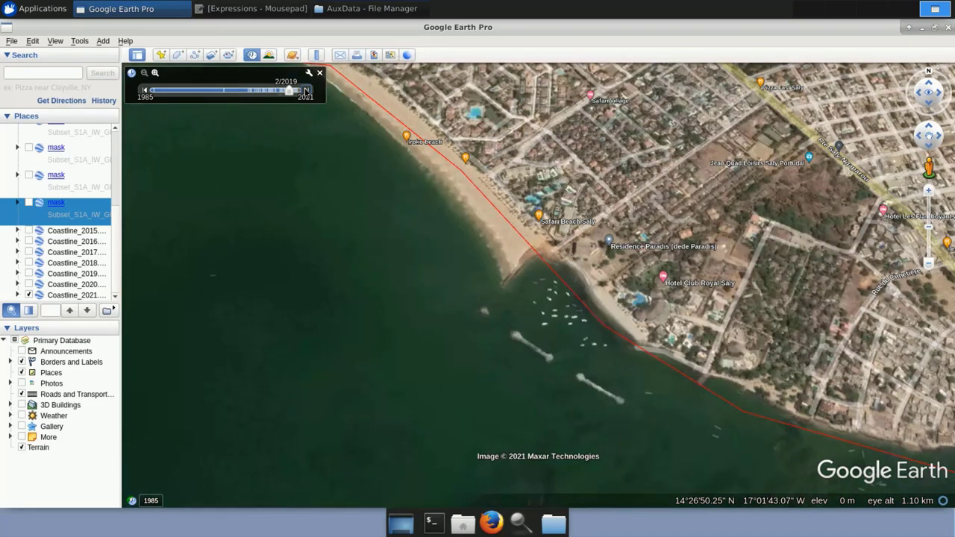
click(306, 91)
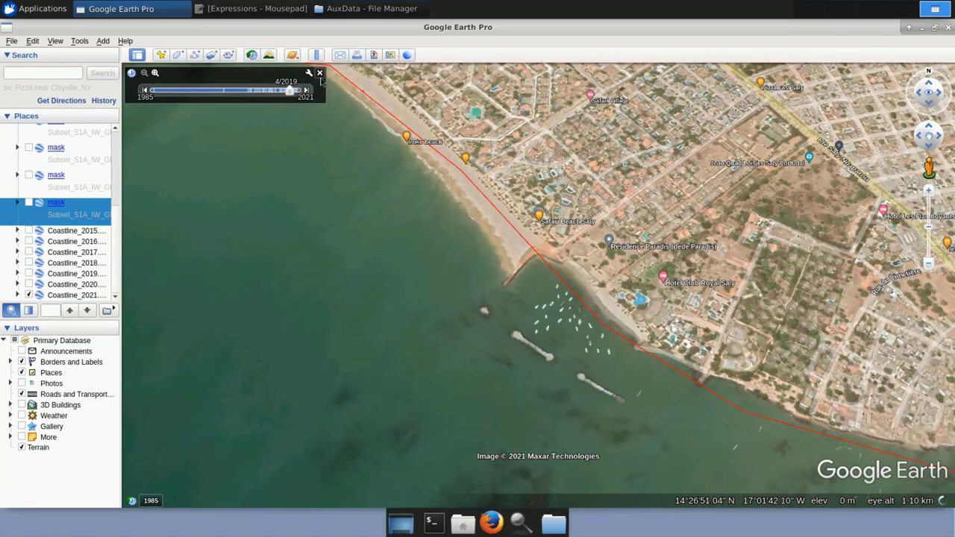
- Close the historical imagery timeline and pan southeast along the Saly coastline
click(320, 73)
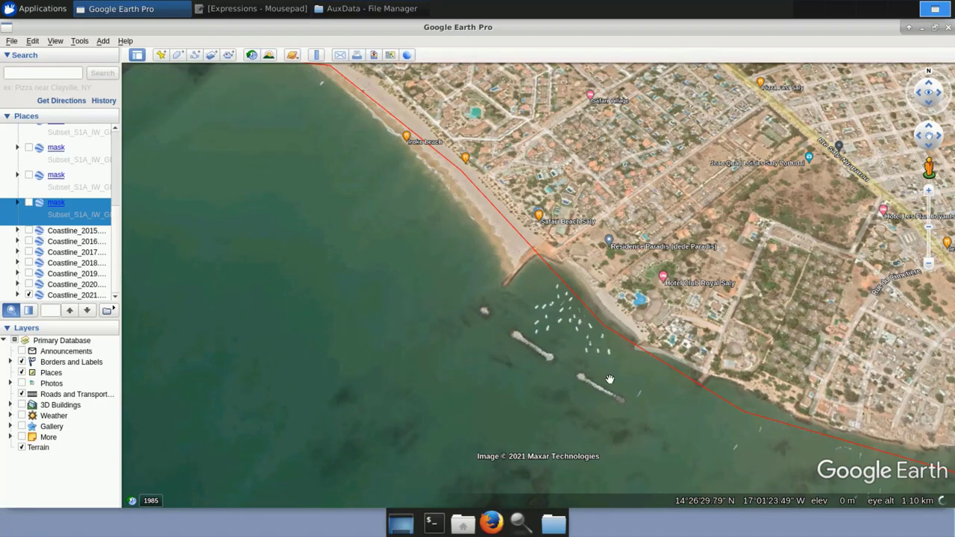
scroll(604, 377, down, 4)
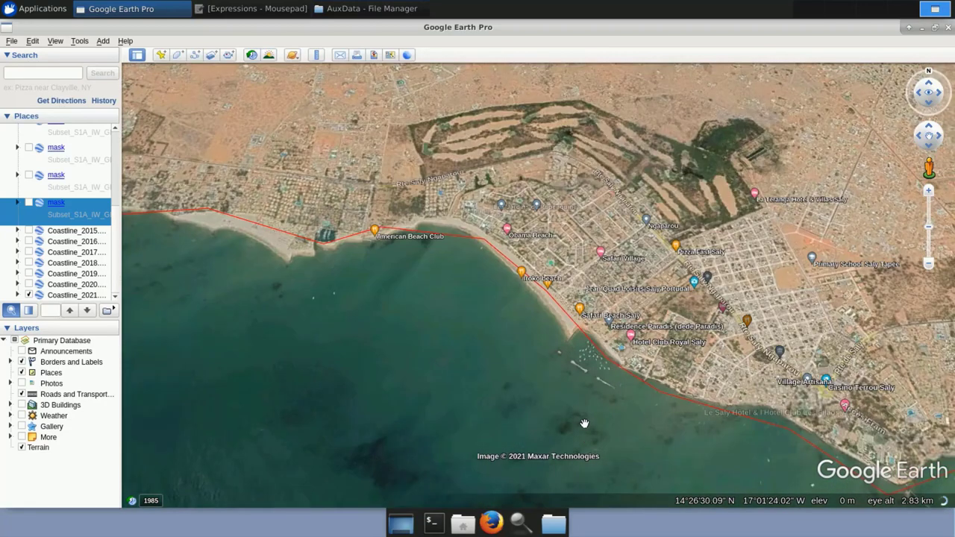
drag(694, 441, 610, 334)
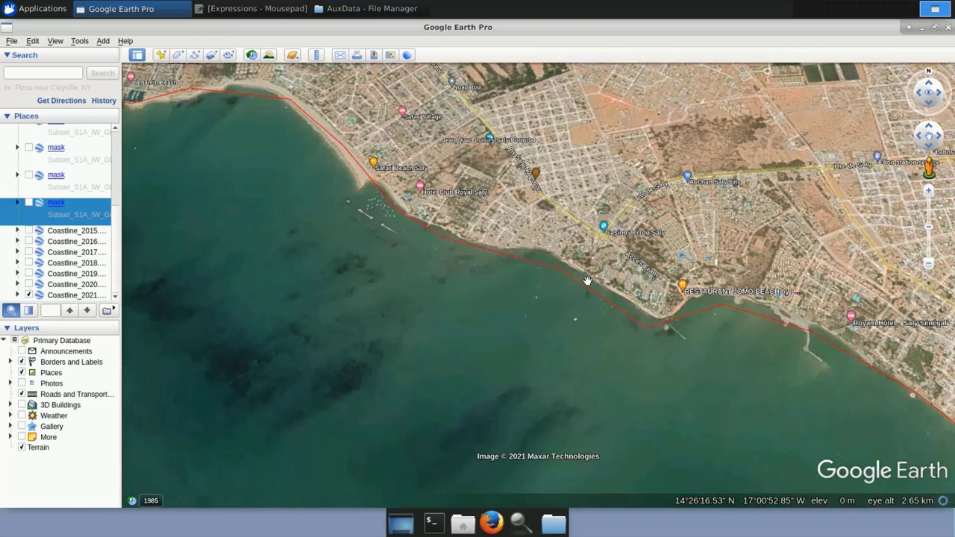
- Zoom in on the shoreline against the red coastline, then back out to about 1.8 km altitude
scroll(603, 282, up, 3)
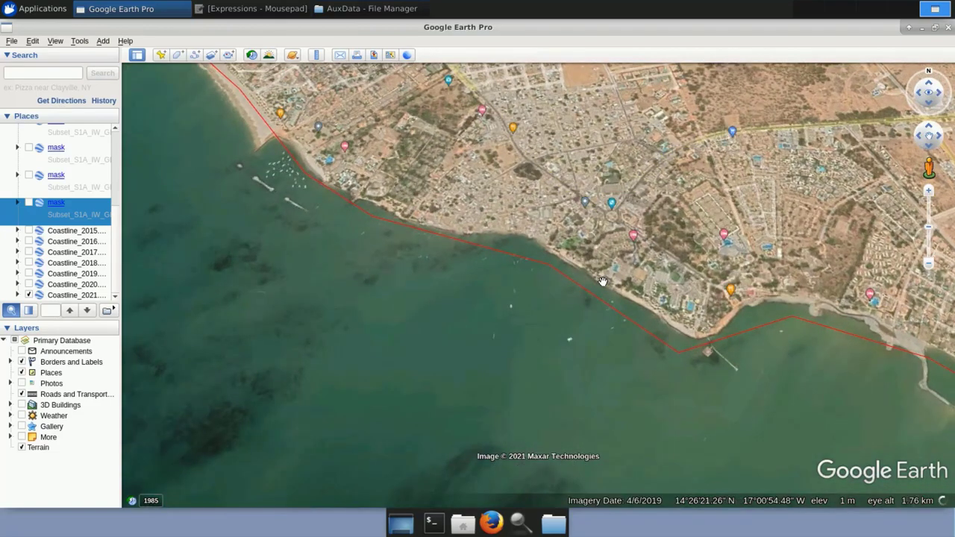
scroll(602, 282, up, 2)
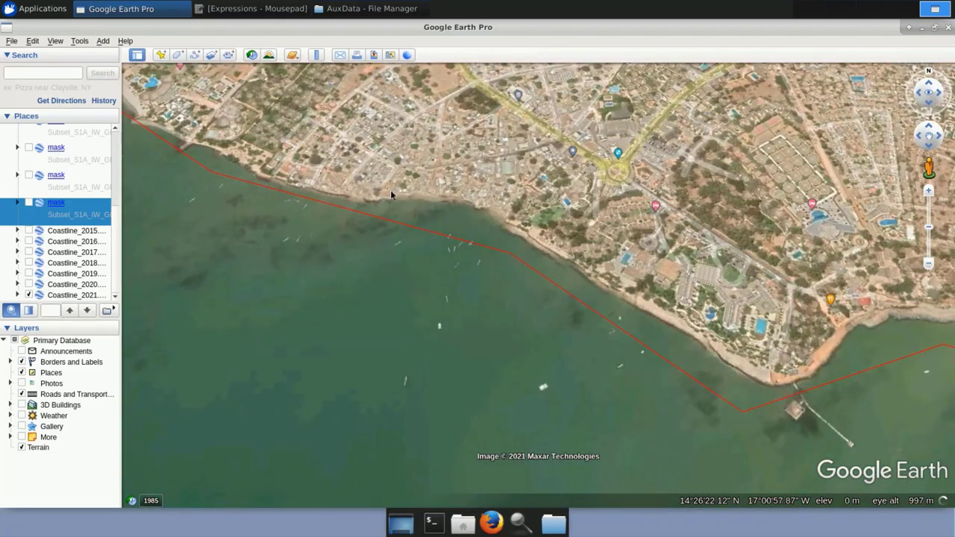
scroll(390, 193, up, 2)
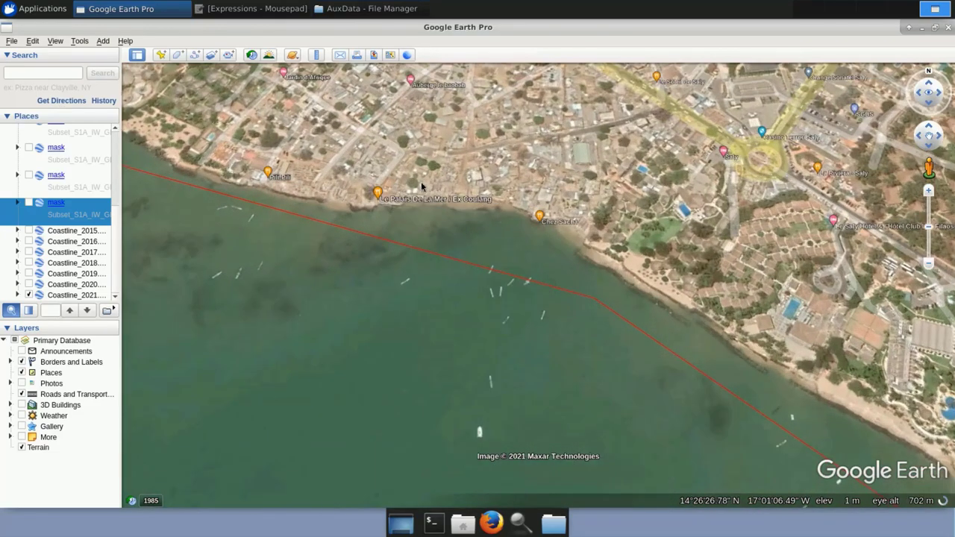
scroll(450, 209, up, 2)
scroll(447, 206, up, 2)
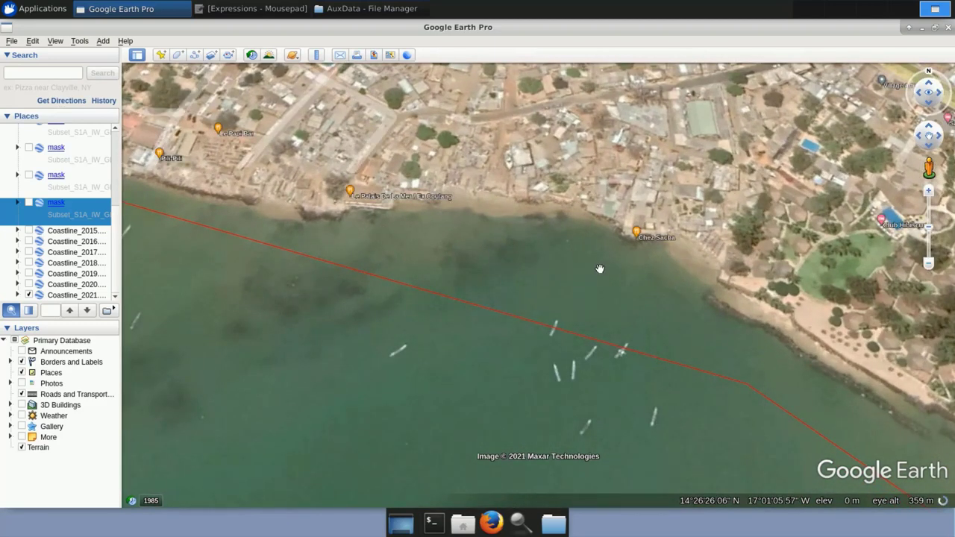
scroll(575, 270, down, 2)
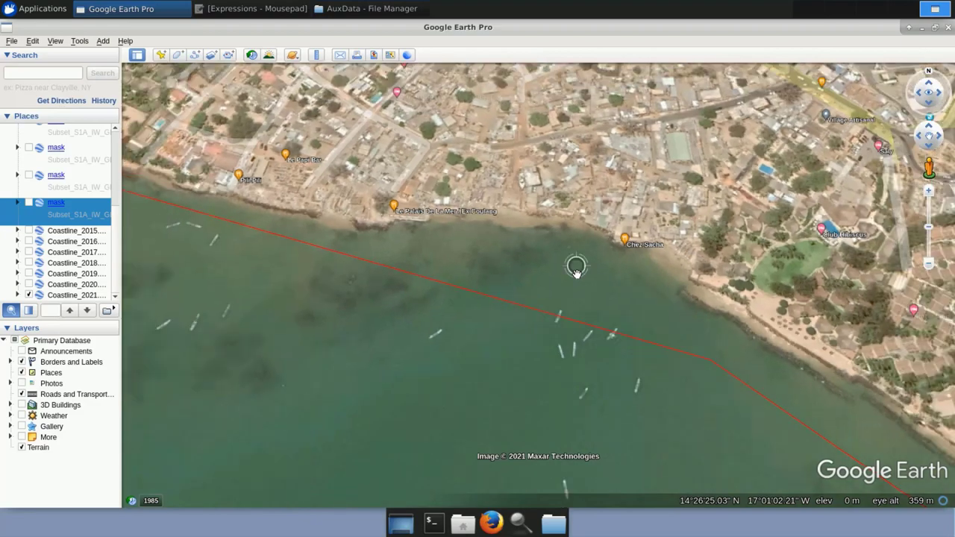
scroll(575, 273, down, 2)
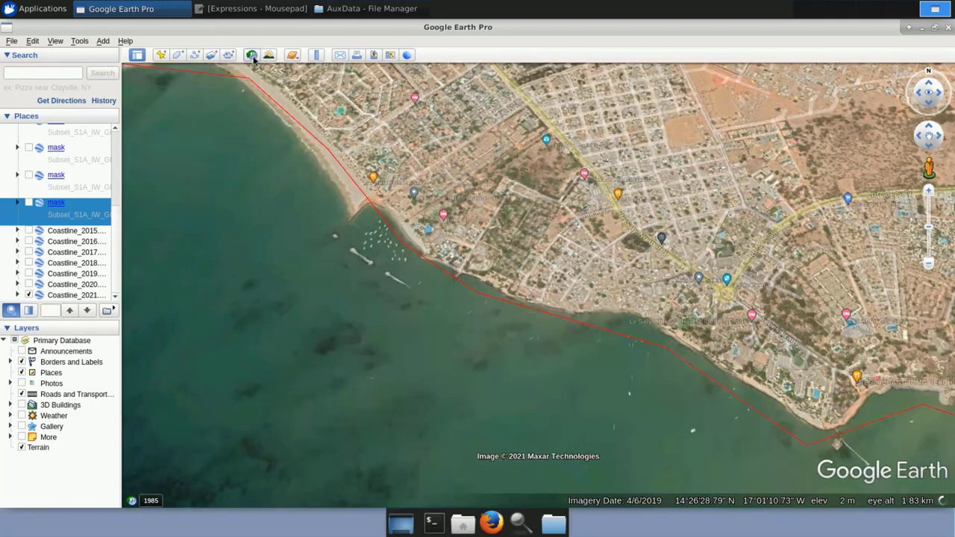
- Turn on historical imagery at 3/2003, then step forward through 2009 and 2010 to 1/2011
click(251, 55)
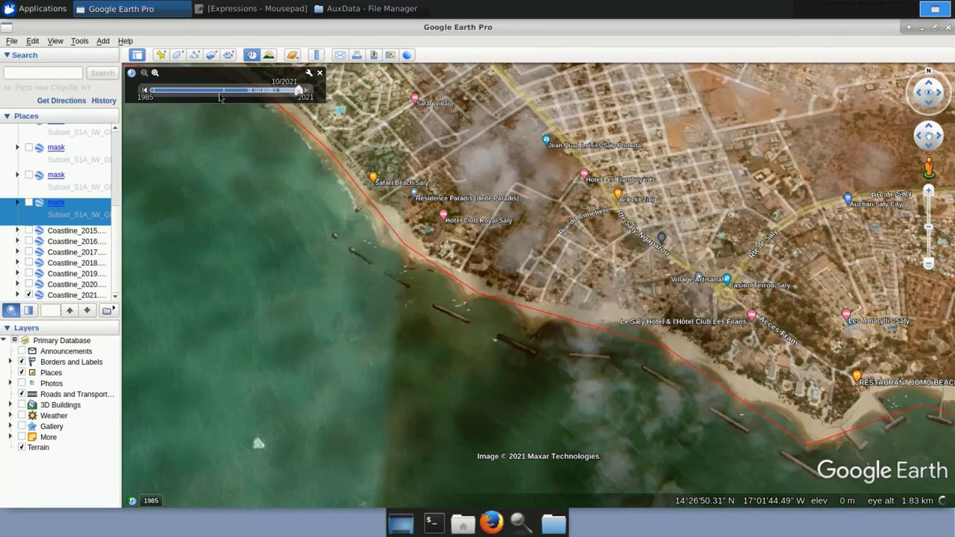
click(229, 91)
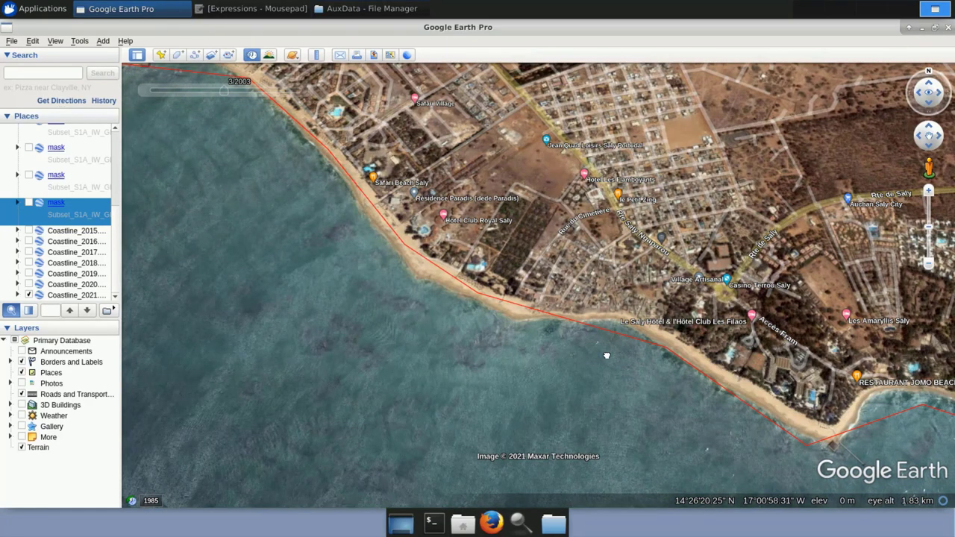
drag(591, 345, 579, 341)
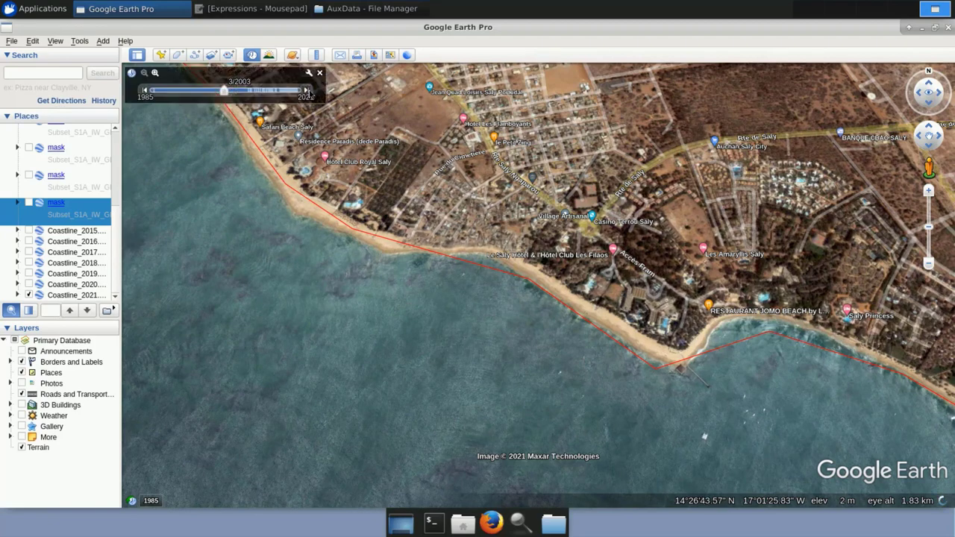
click(306, 90)
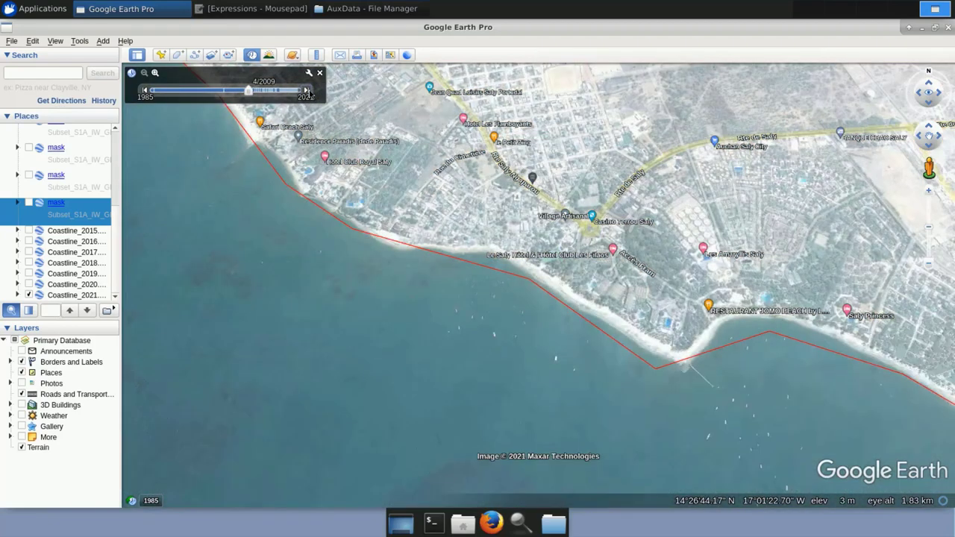
click(307, 90)
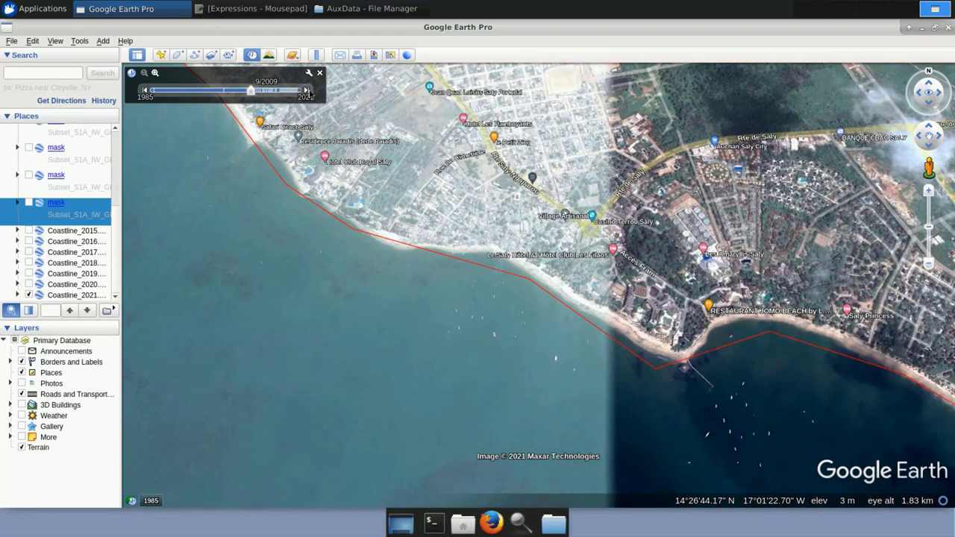
click(306, 90)
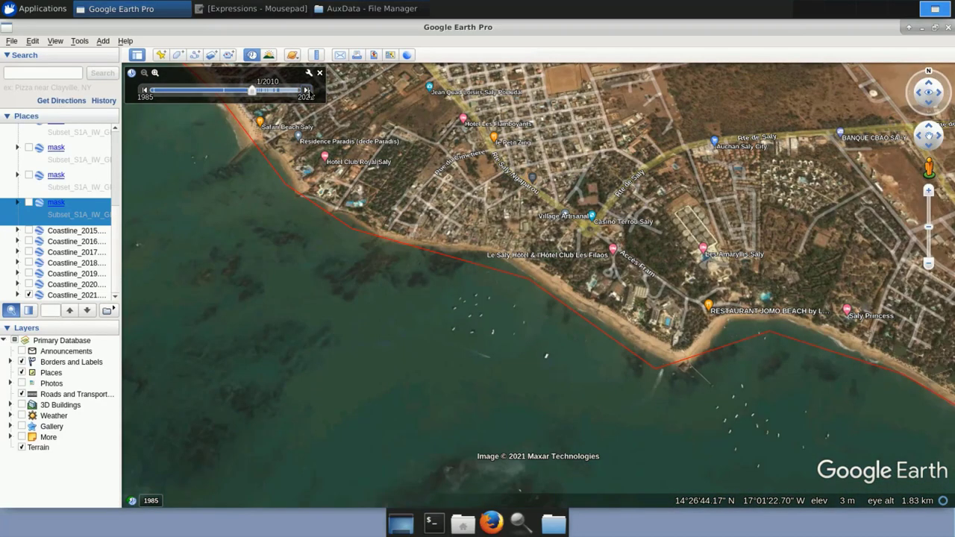
click(306, 90)
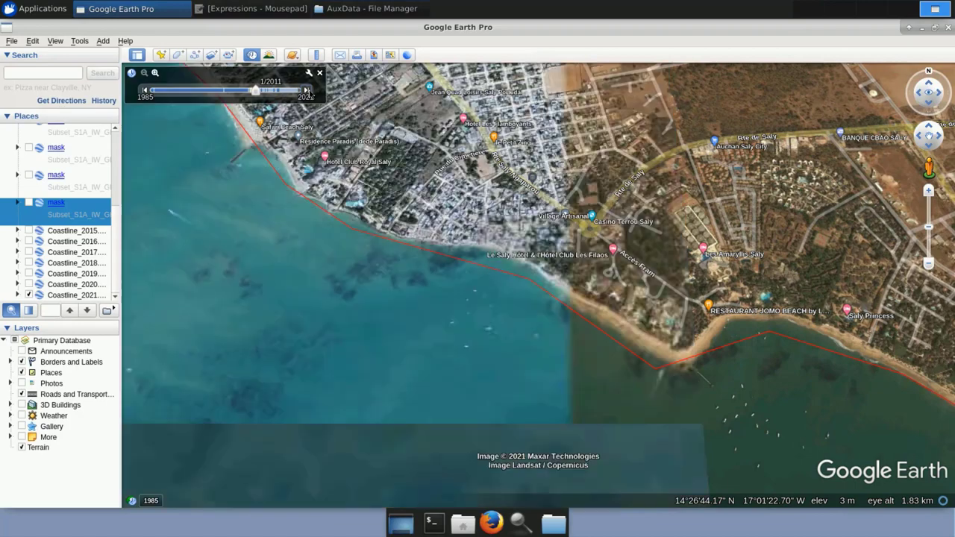
- Advance the imagery from 5/2011 through 2012 and 2013 to 4/2014
click(306, 90)
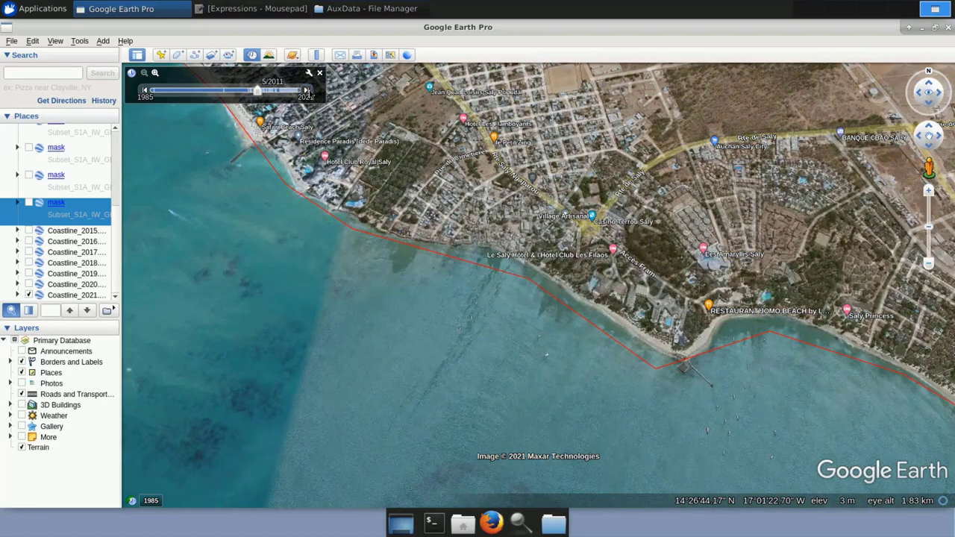
click(306, 90)
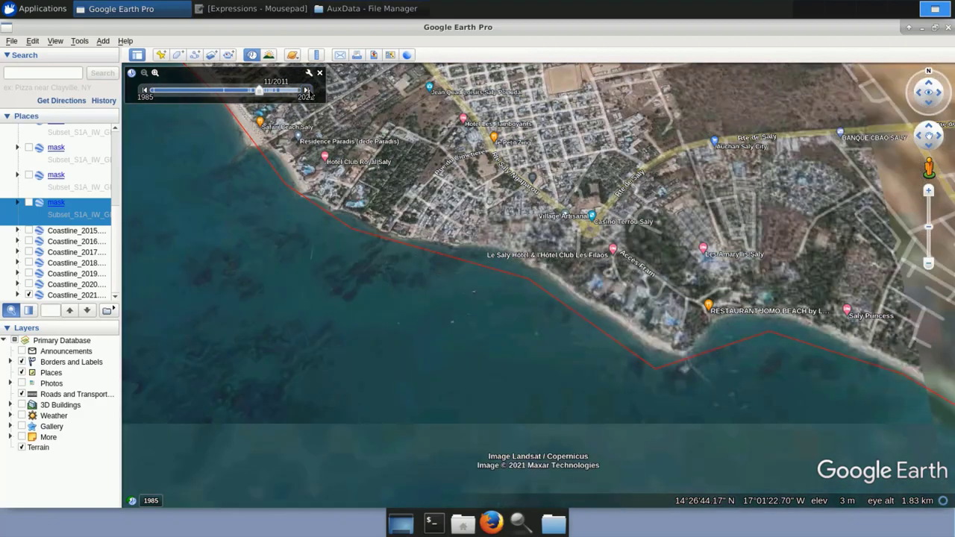
click(307, 91)
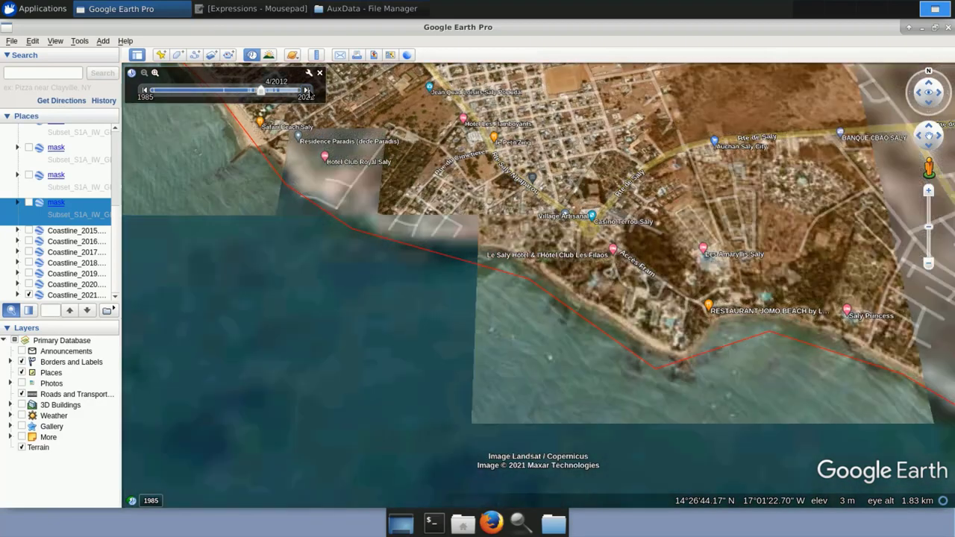
click(306, 90)
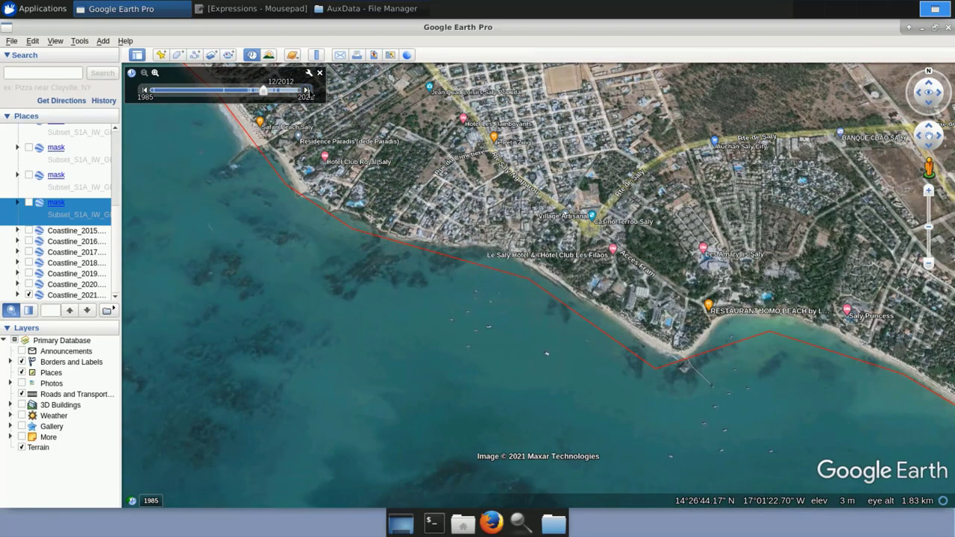
click(306, 90)
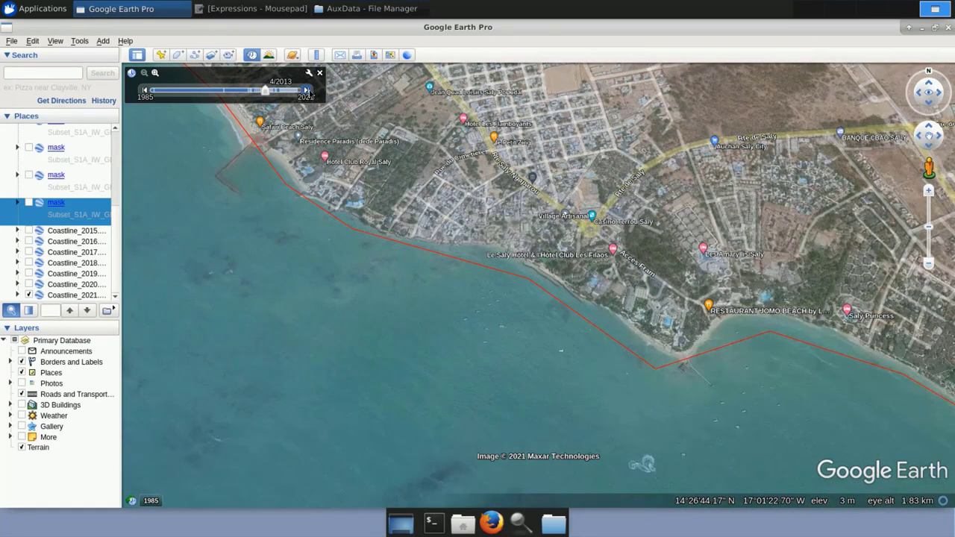
click(307, 90)
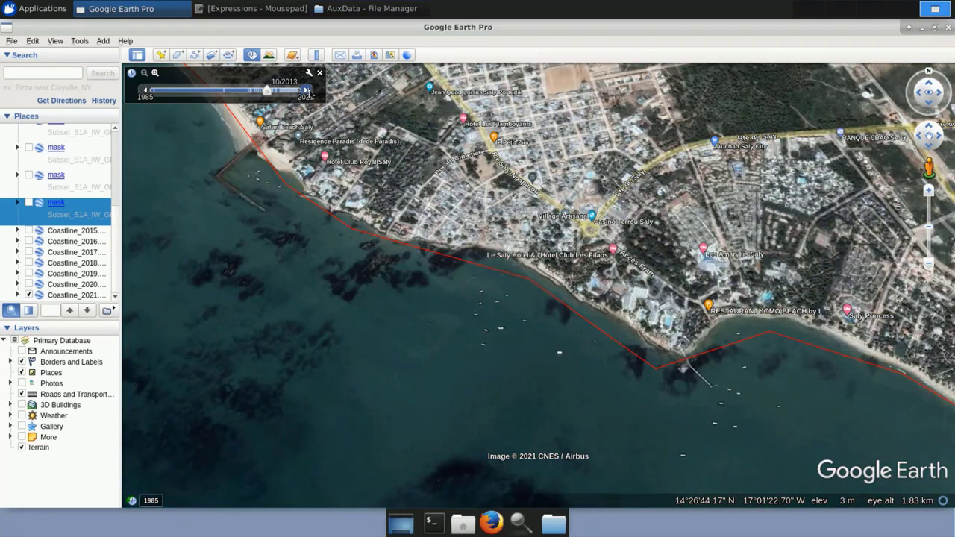
click(307, 90)
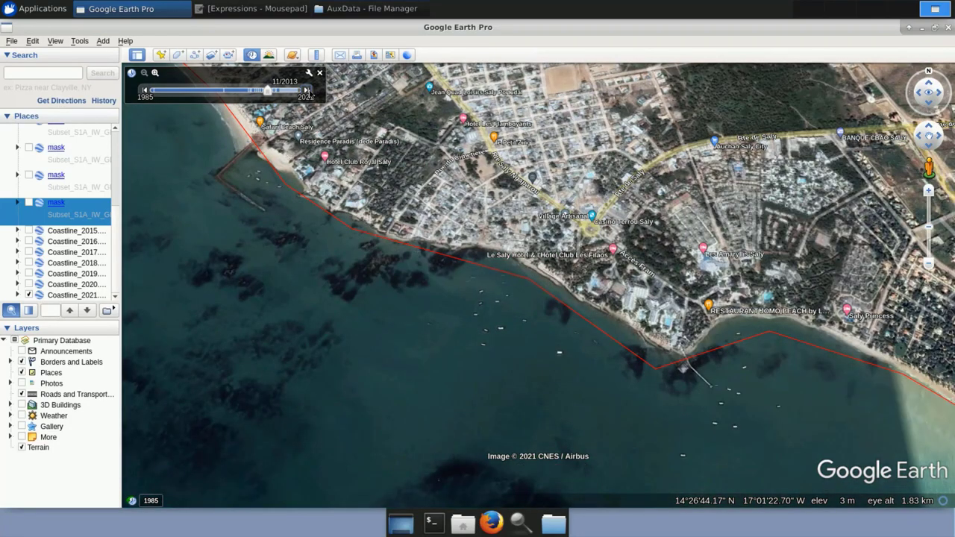
click(306, 91)
- Continue stepping from 7/2014 through 2015, 2016 and 2/2017 to 1/2018
click(306, 90)
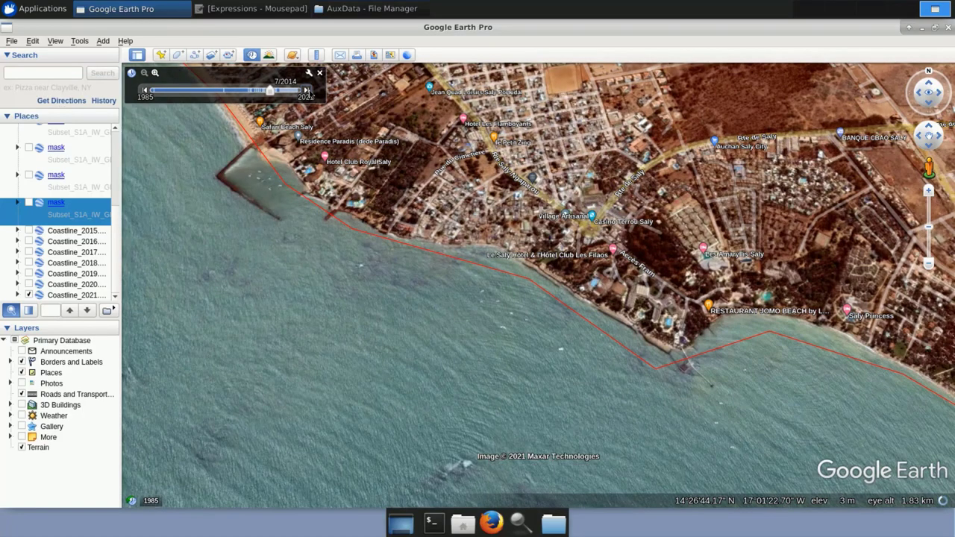
click(306, 90)
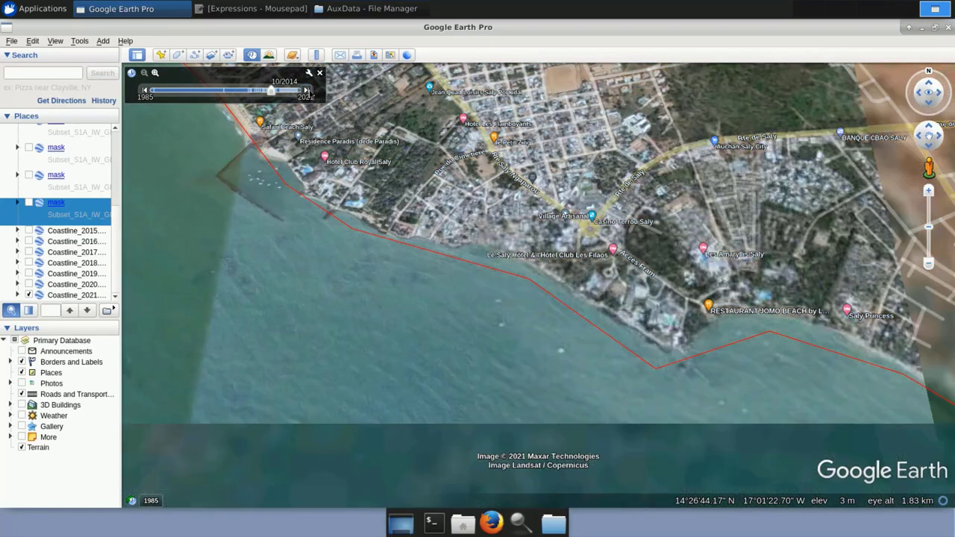
click(306, 90)
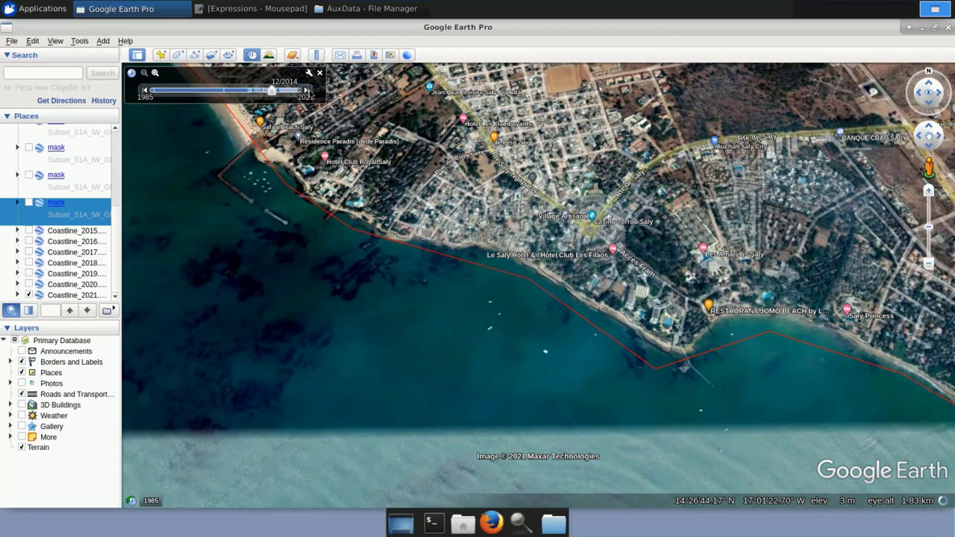
click(306, 91)
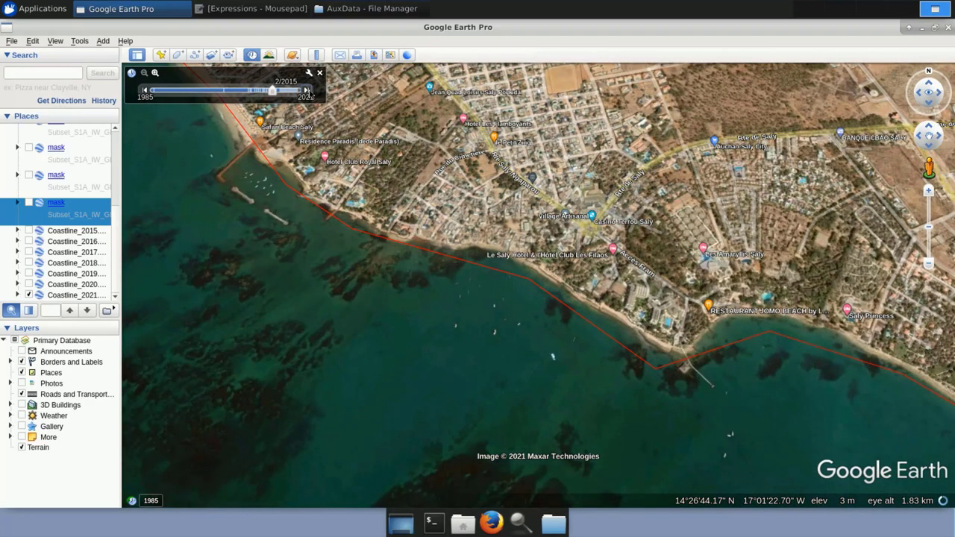
click(307, 91)
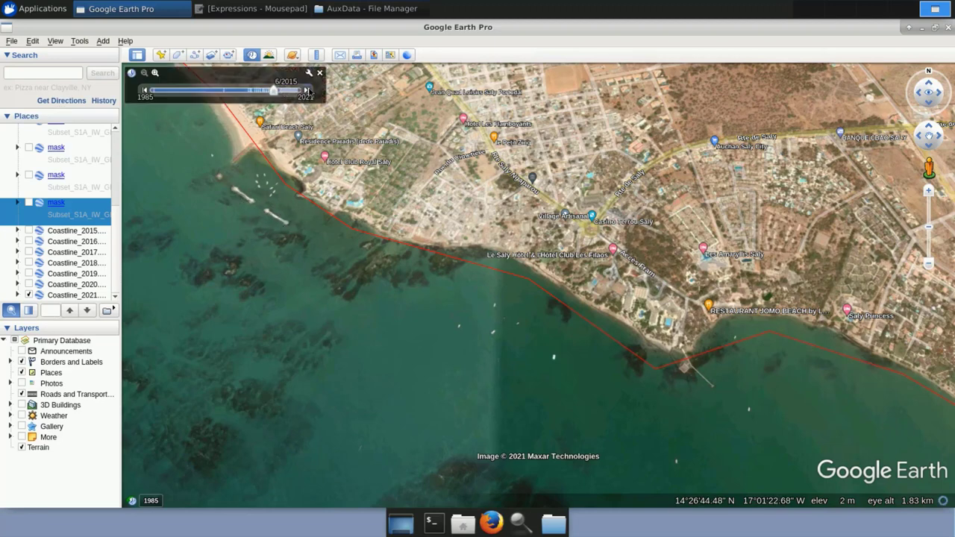
click(306, 90)
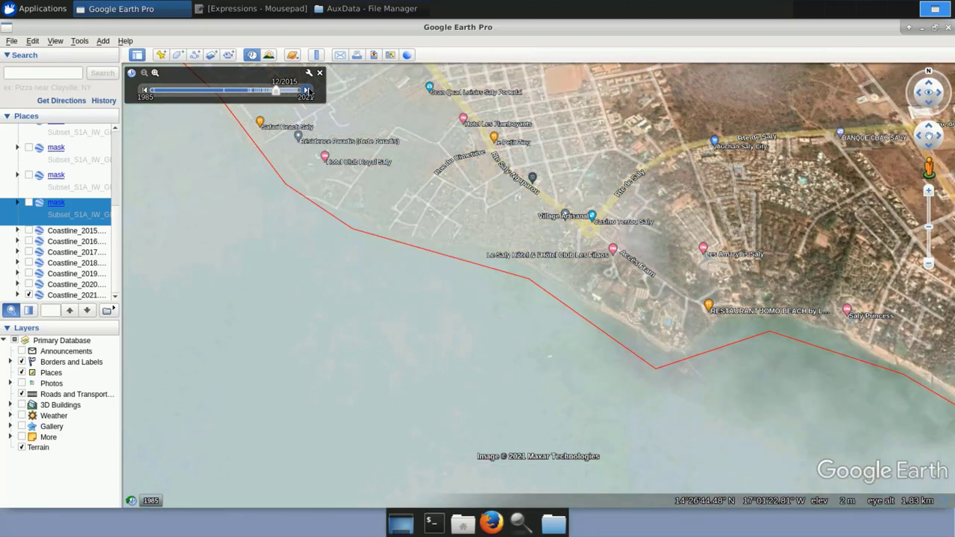
click(307, 90)
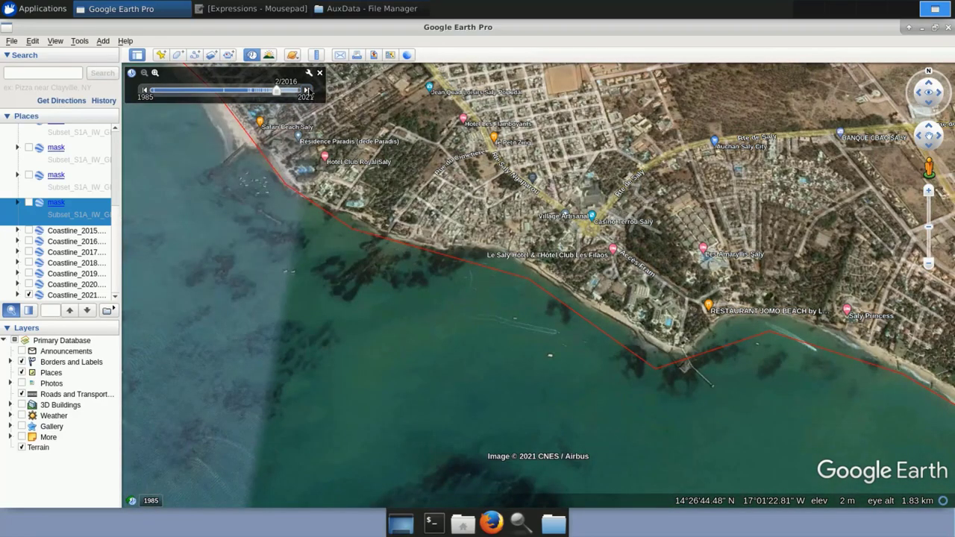
click(307, 91)
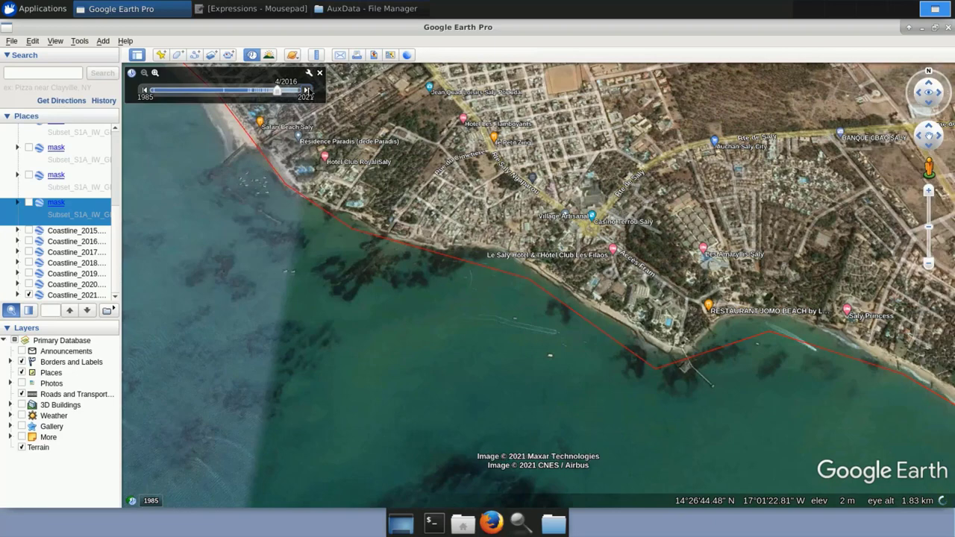
click(306, 90)
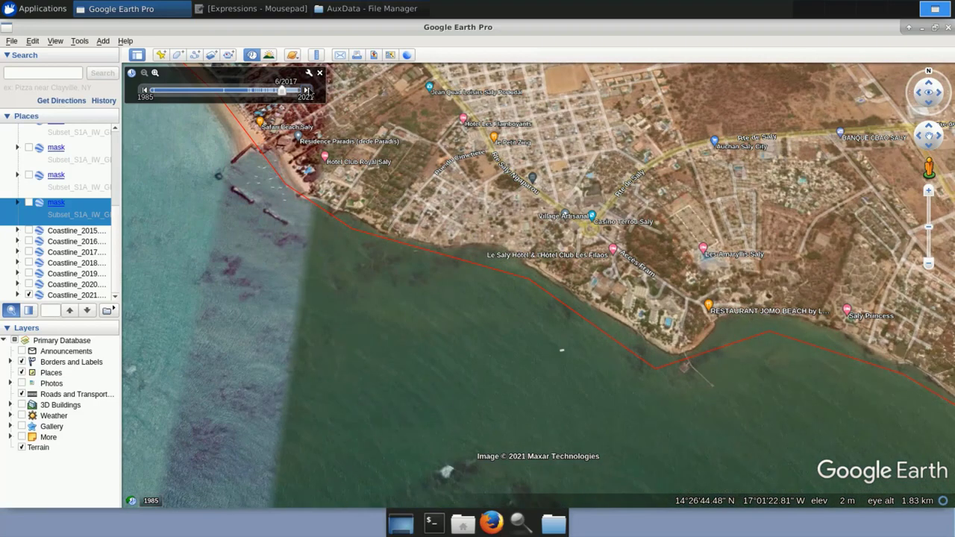
click(307, 90)
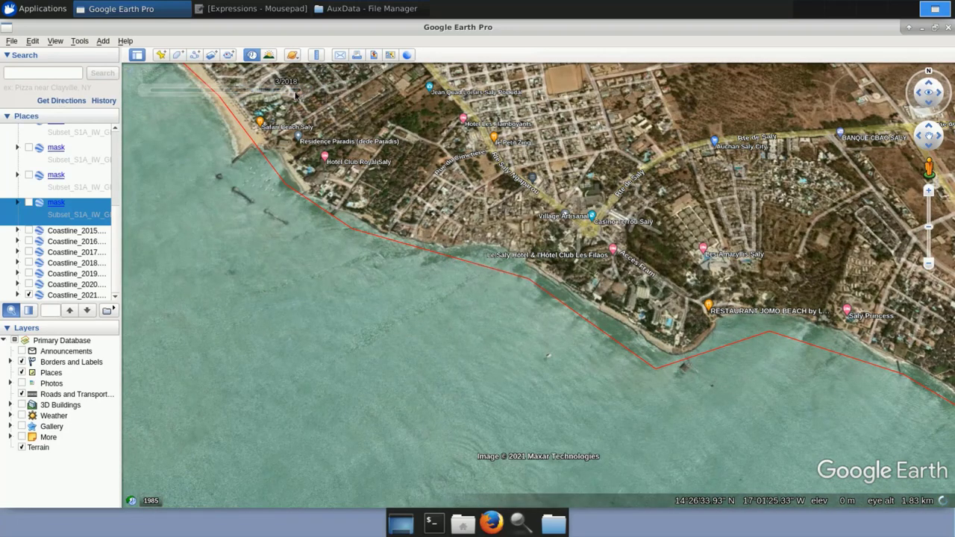
- Step the imagery forward from 6/2018 through 10/2018, 11/2018 and 2/2019 to 4/2019
click(305, 91)
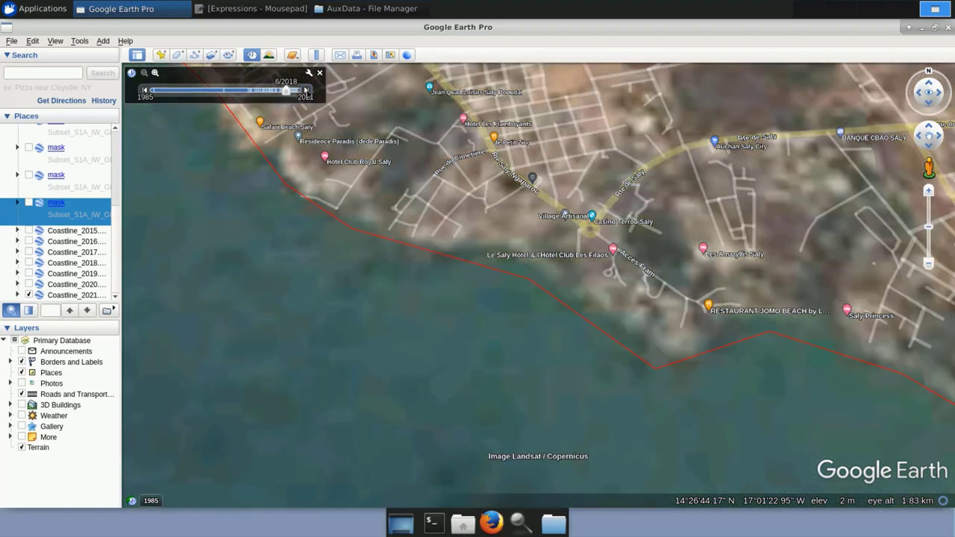
click(305, 91)
click(305, 91)
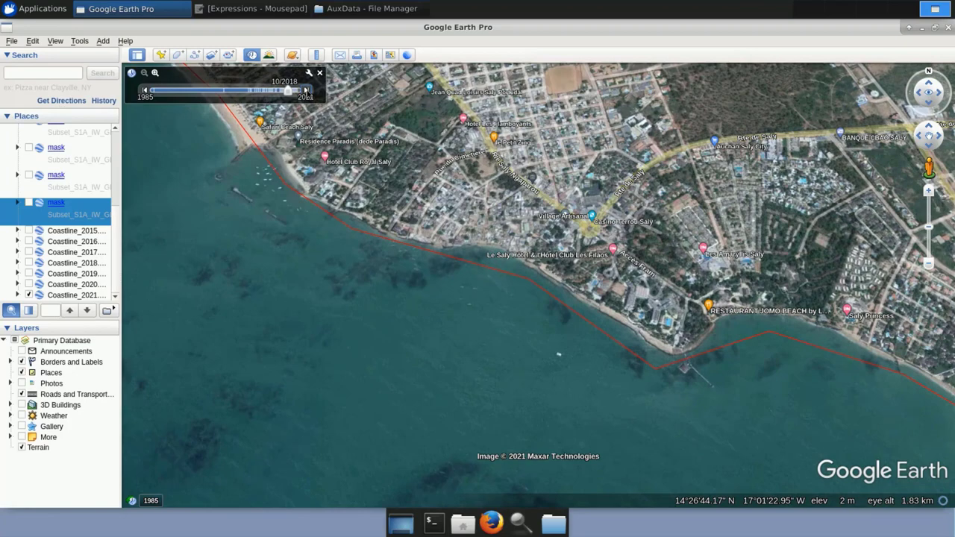
click(305, 91)
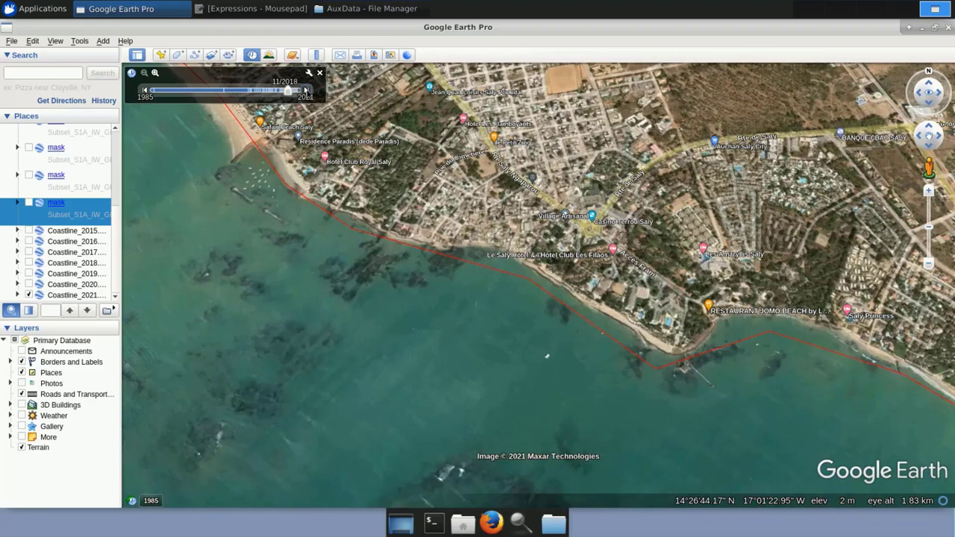
click(305, 91)
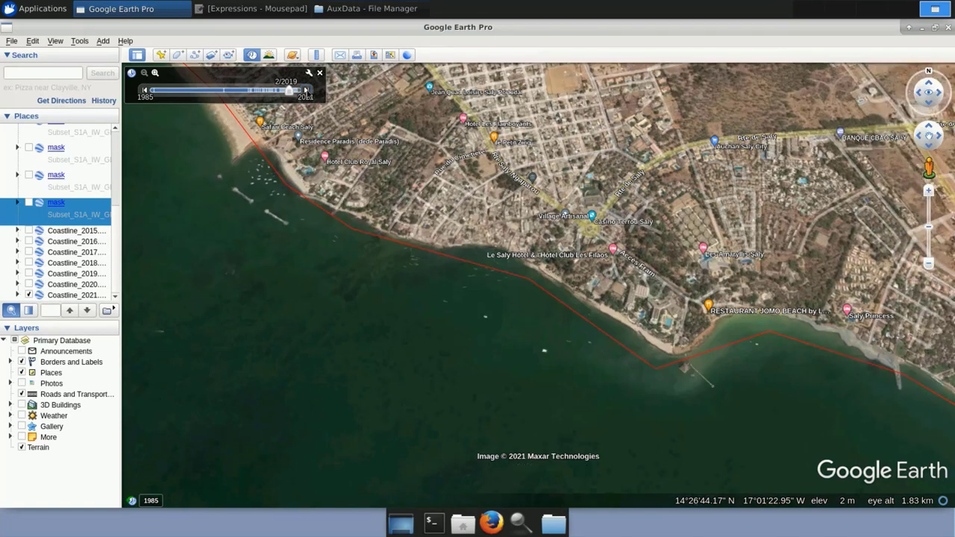
click(306, 91)
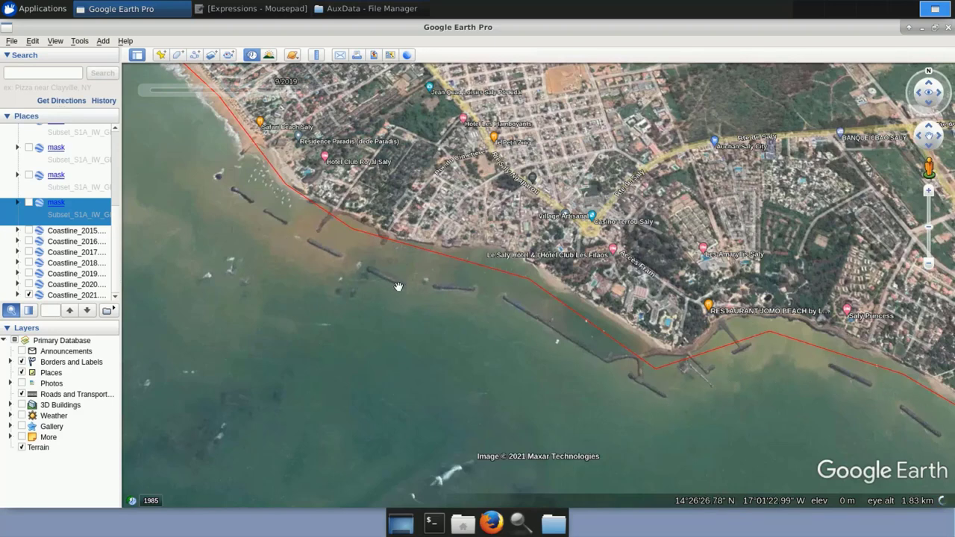
- Step the imagery from 11/2019 through 1/2020 and 7/2020 to the 11/2020 capture
mouse_move(302, 90)
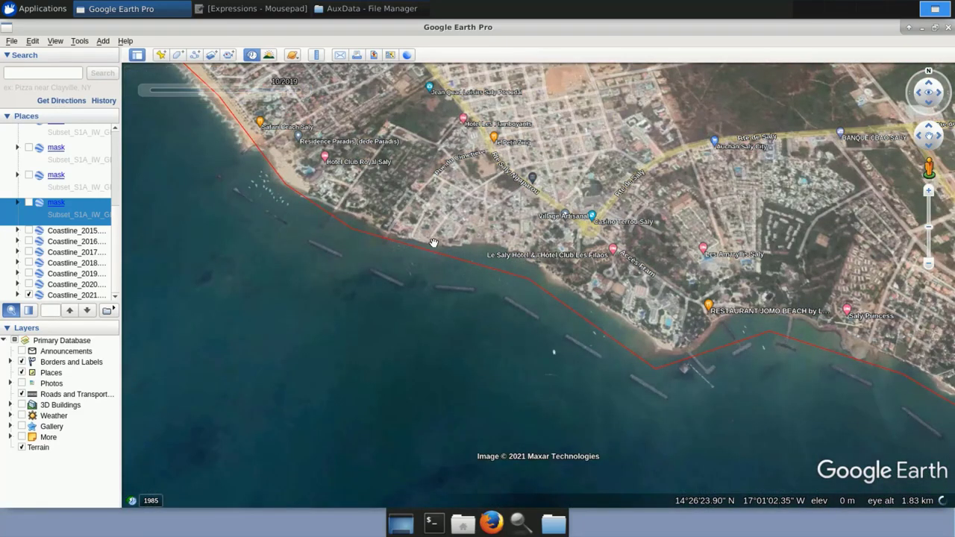
click(305, 91)
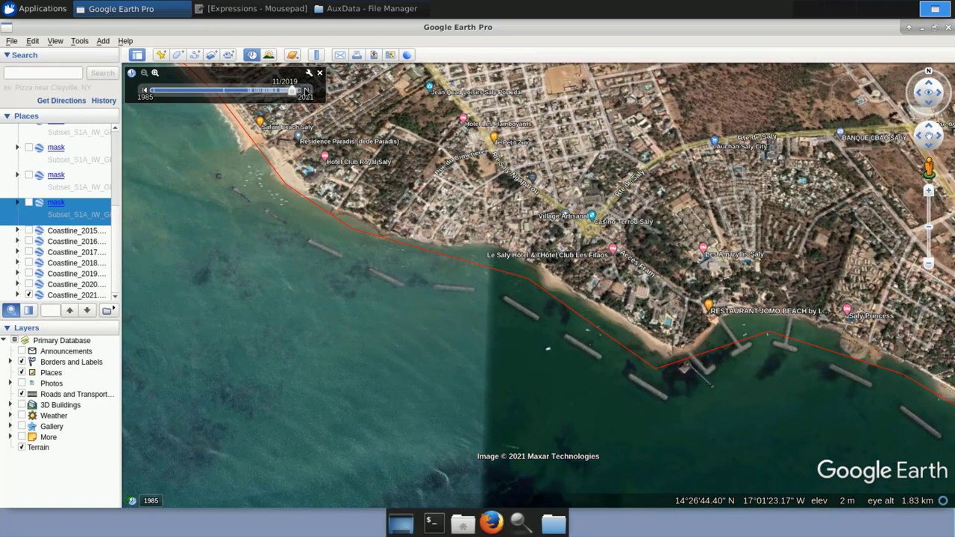
click(305, 91)
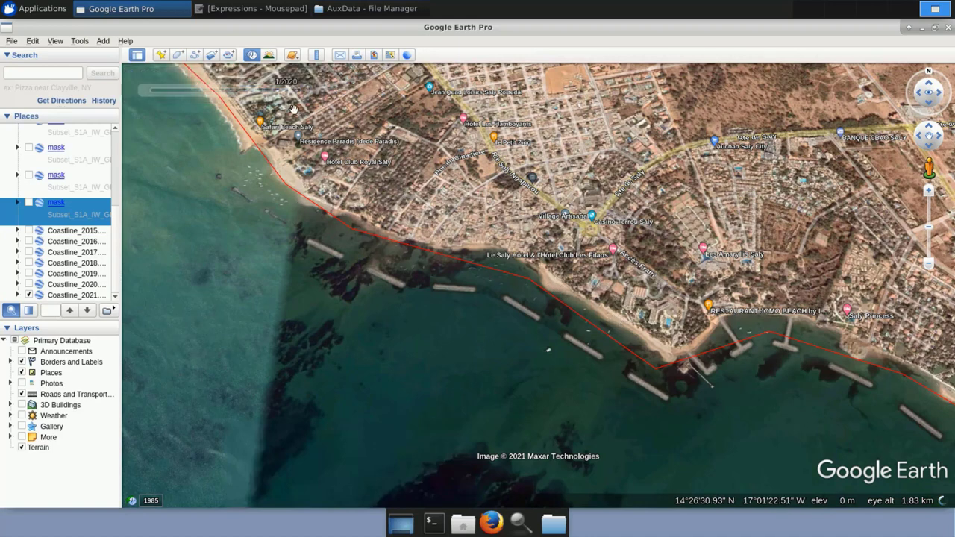
mouse_move(308, 91)
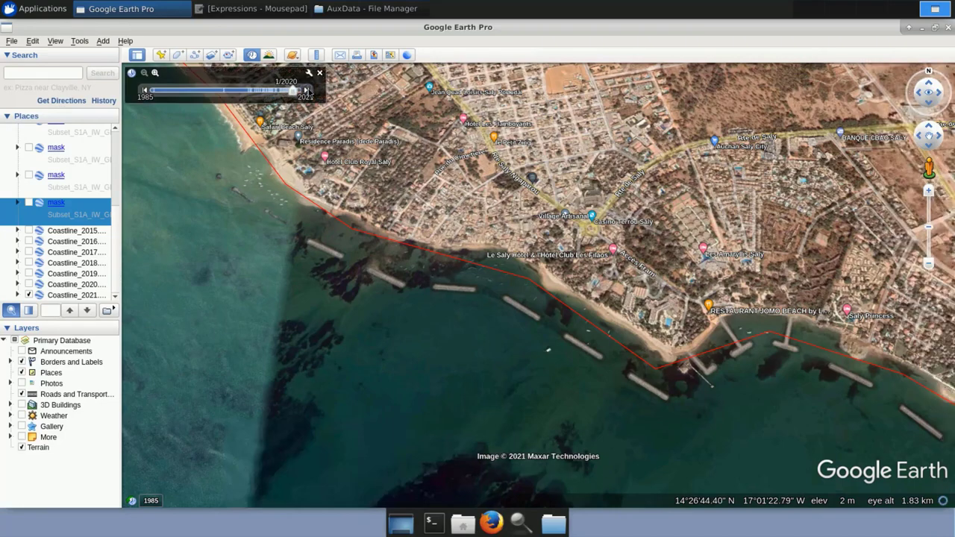
click(306, 90)
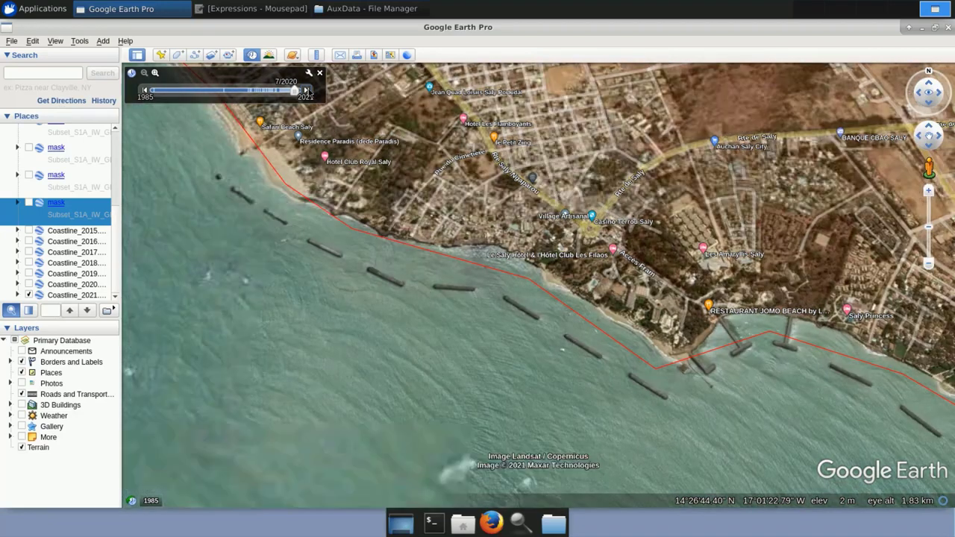
click(306, 90)
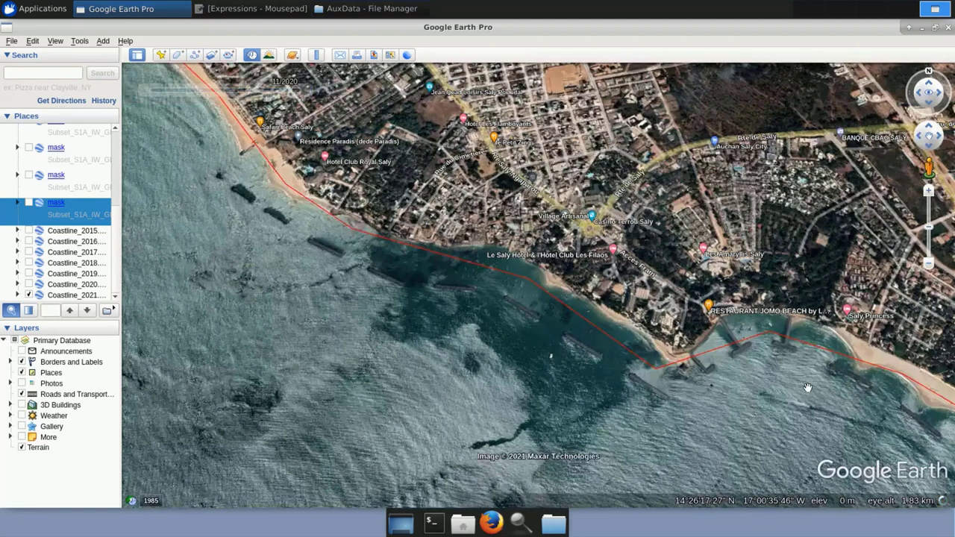
- Pan to the southeastern Saly beaches and step the imagery back to 7/2020
drag(698, 339, 618, 308)
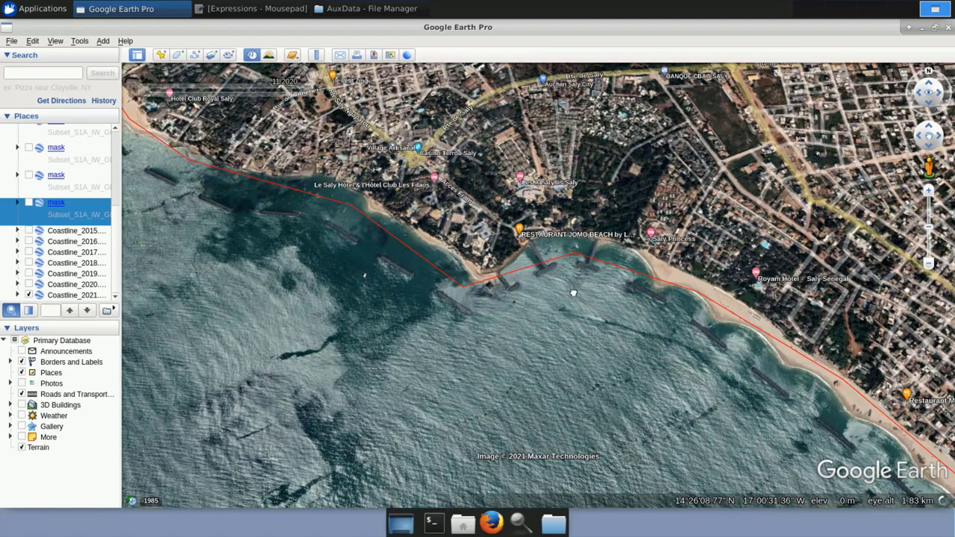
drag(566, 286, 817, 442)
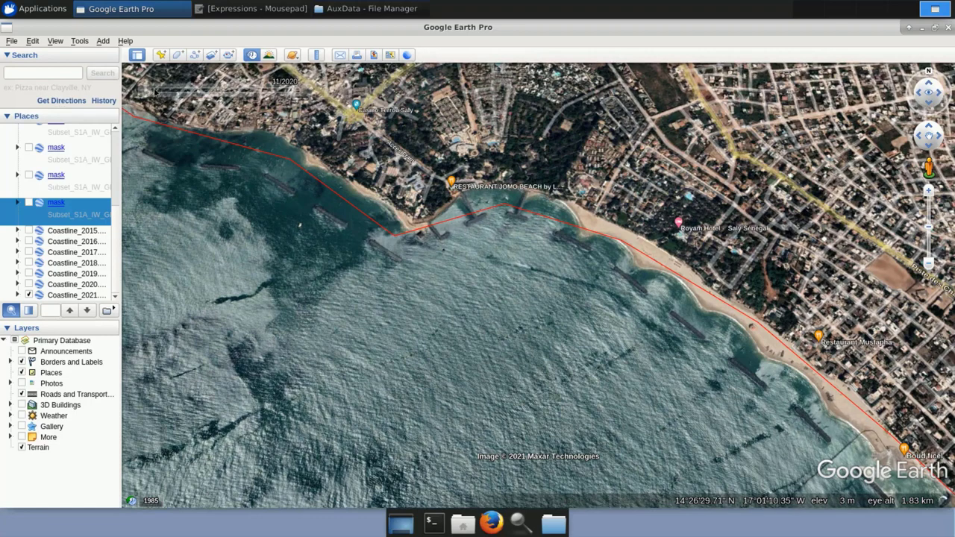
mouse_move(150, 96)
click(244, 91)
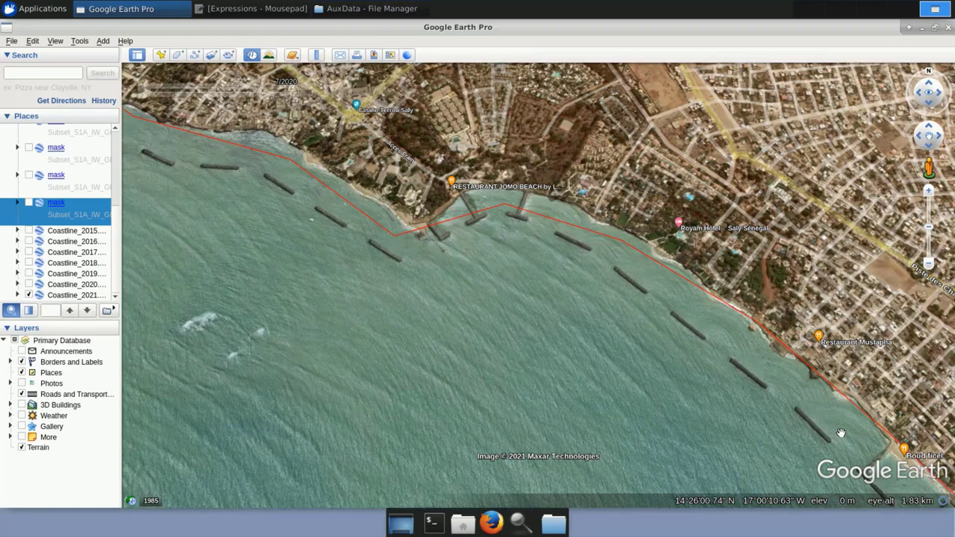
drag(763, 388, 758, 389)
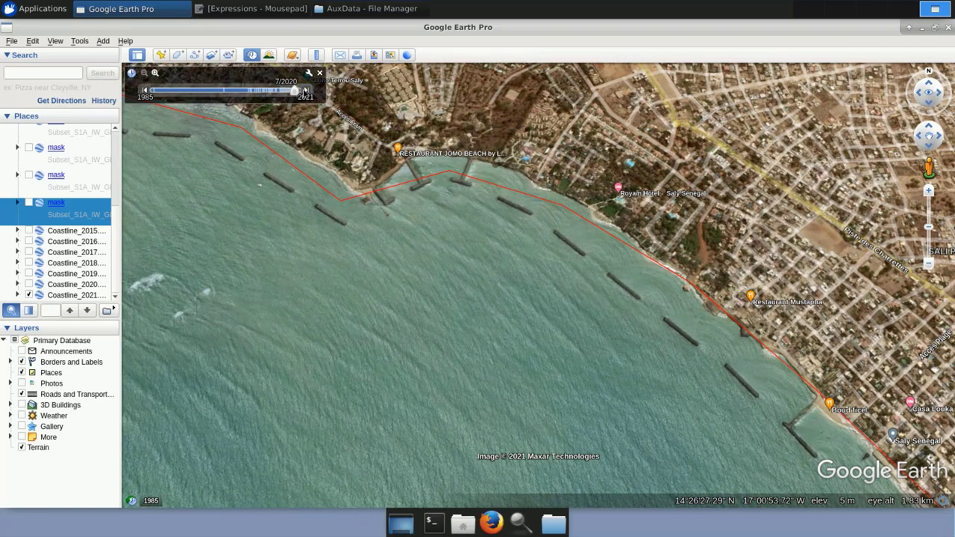
- Advance the imagery from 11/2020 through 1/2021 to the 4/2021 capture
click(305, 91)
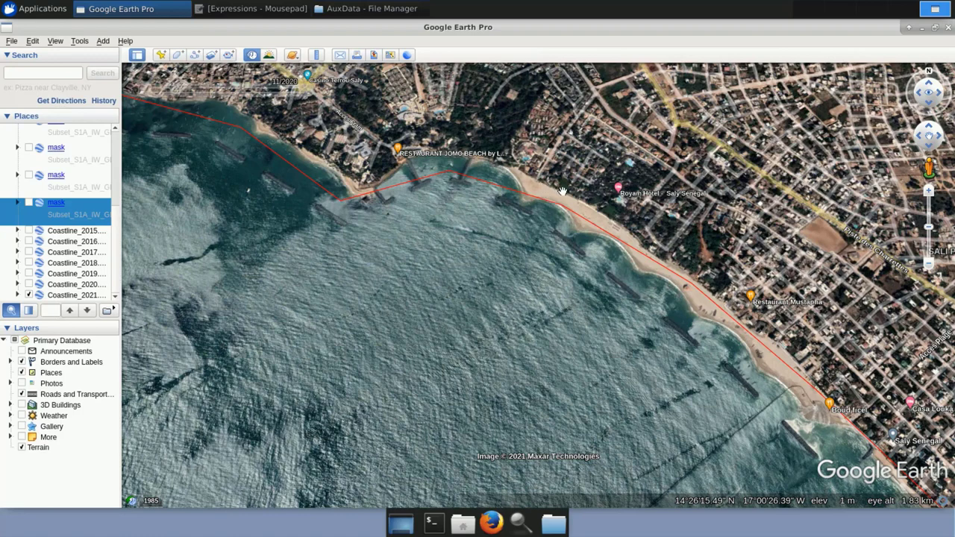
click(305, 91)
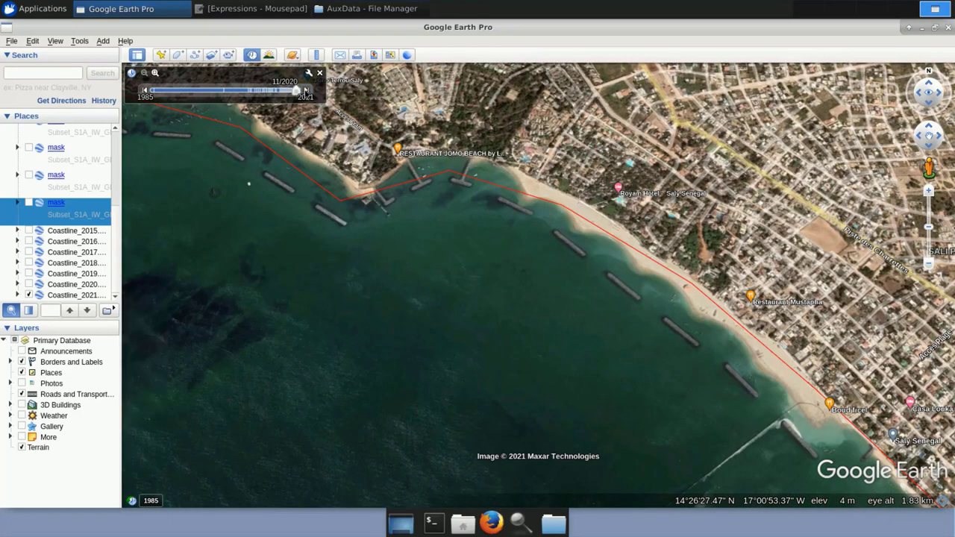
click(305, 90)
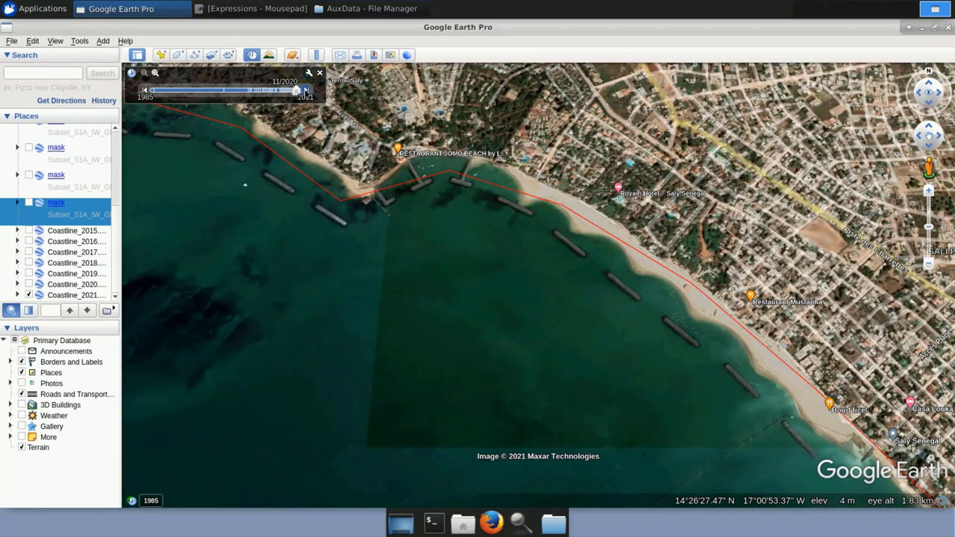
click(305, 90)
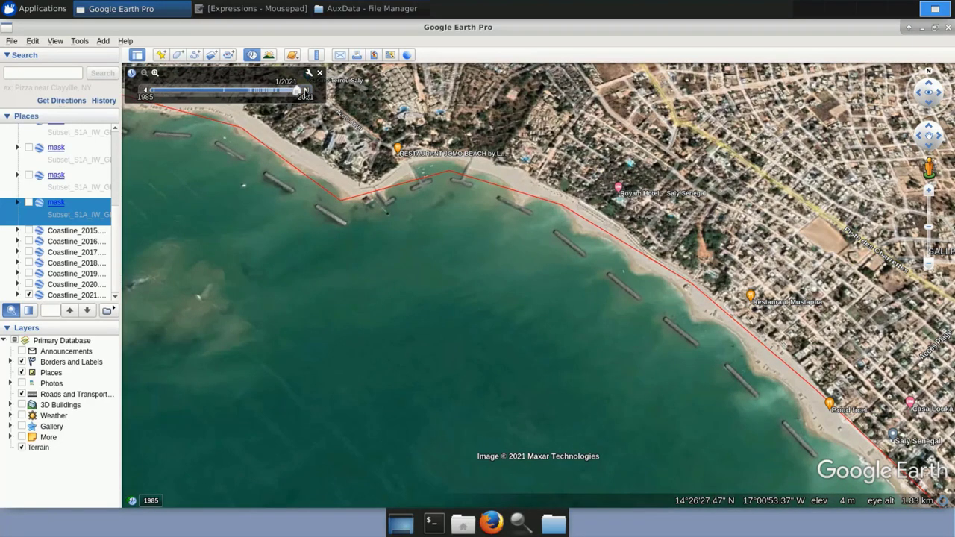
click(305, 90)
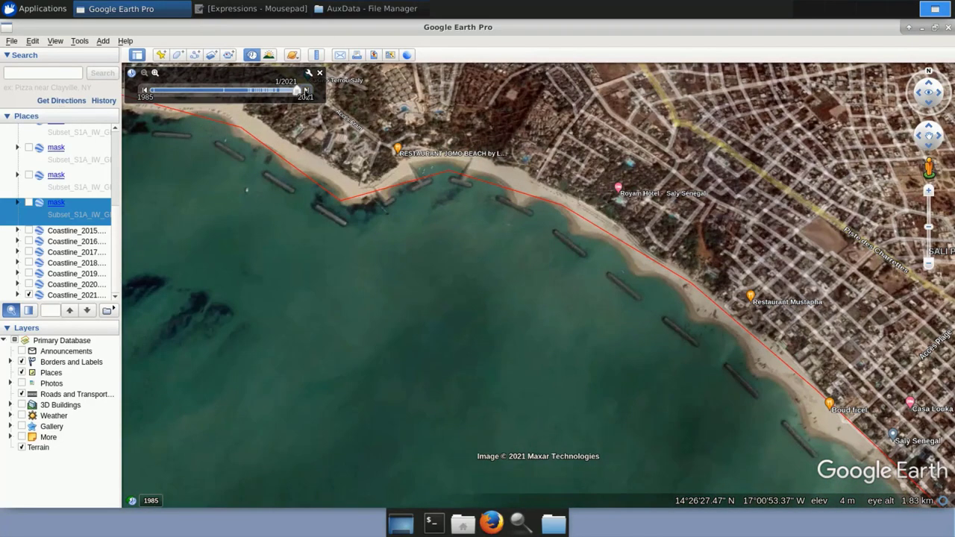
click(305, 90)
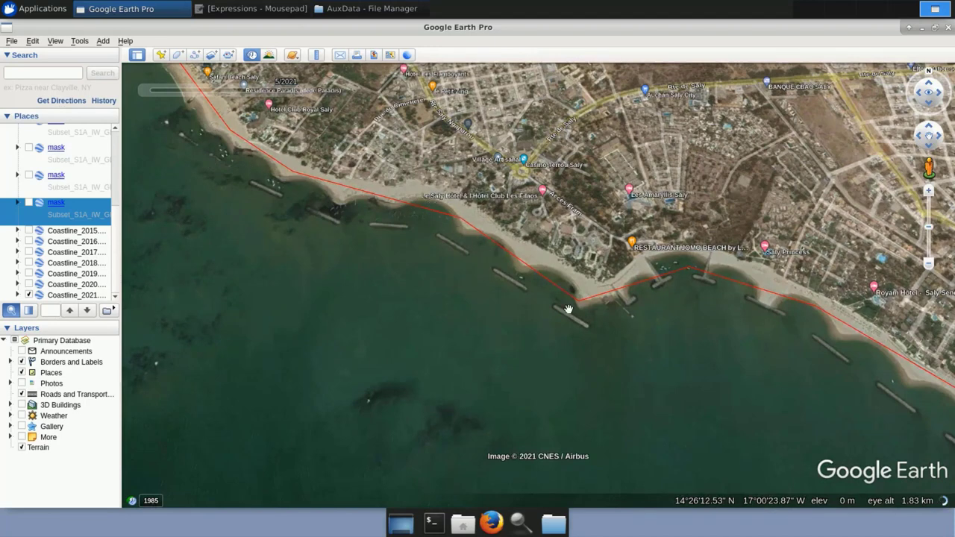
- Move the time slider to the 6/2021 imagery and pan along the coast toward Royam Hotel
mouse_move(298, 89)
drag(298, 89, 303, 91)
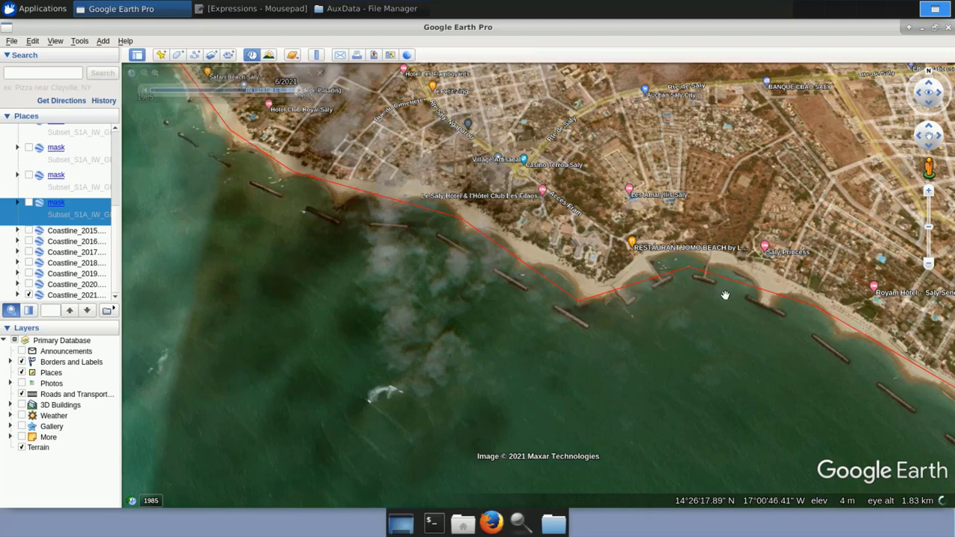
drag(741, 316, 664, 288)
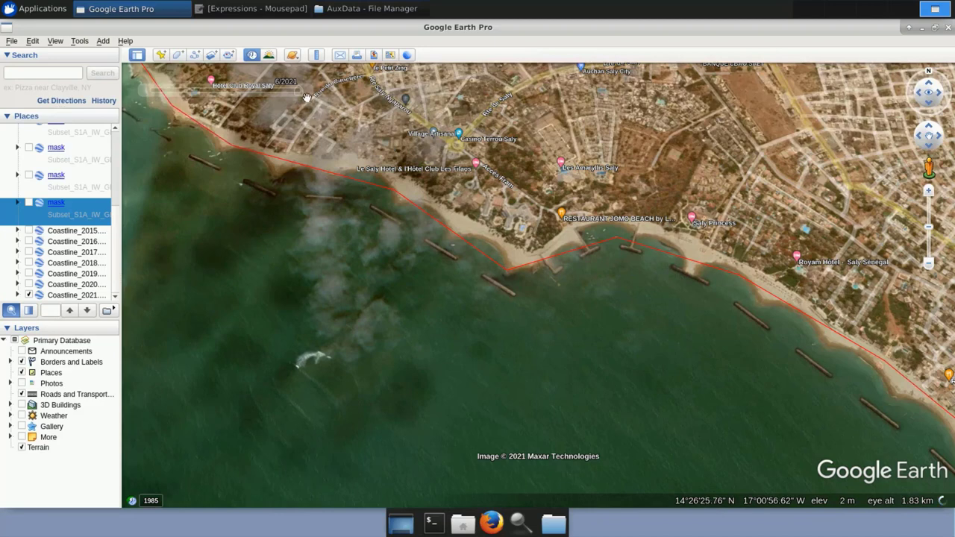
mouse_move(305, 94)
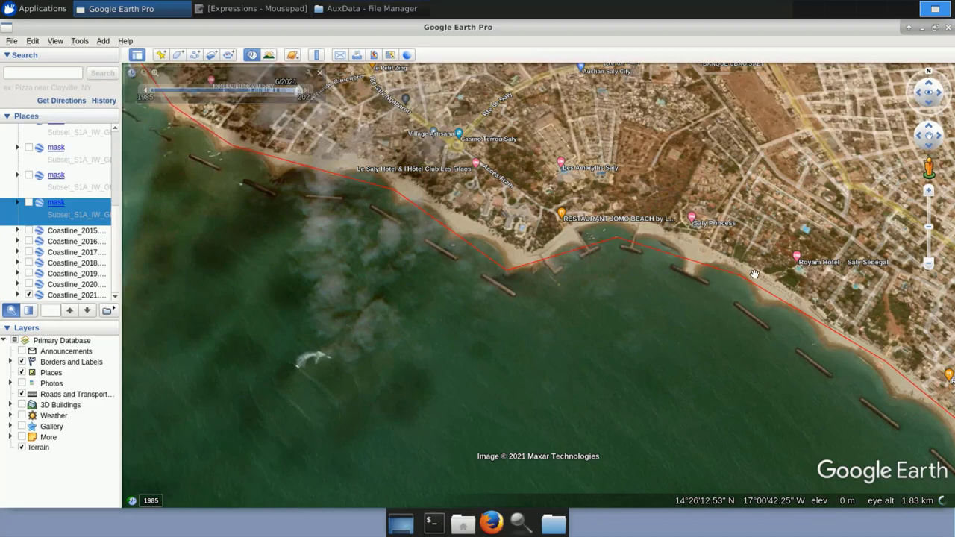
- Zoom in on the breakwater beach and back out, then quit Google Earth Pro discarding temporary places
scroll(787, 294, up, 3)
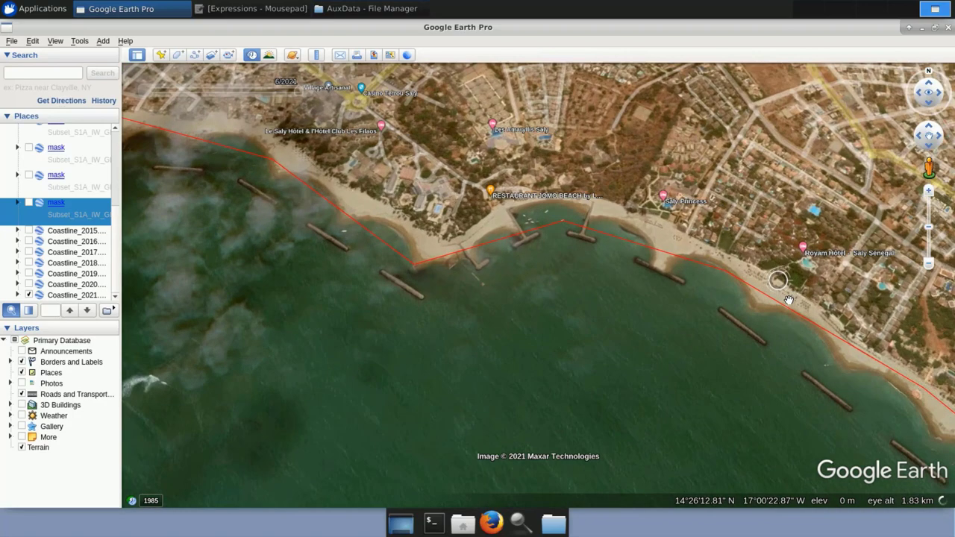
scroll(789, 301, up, 2)
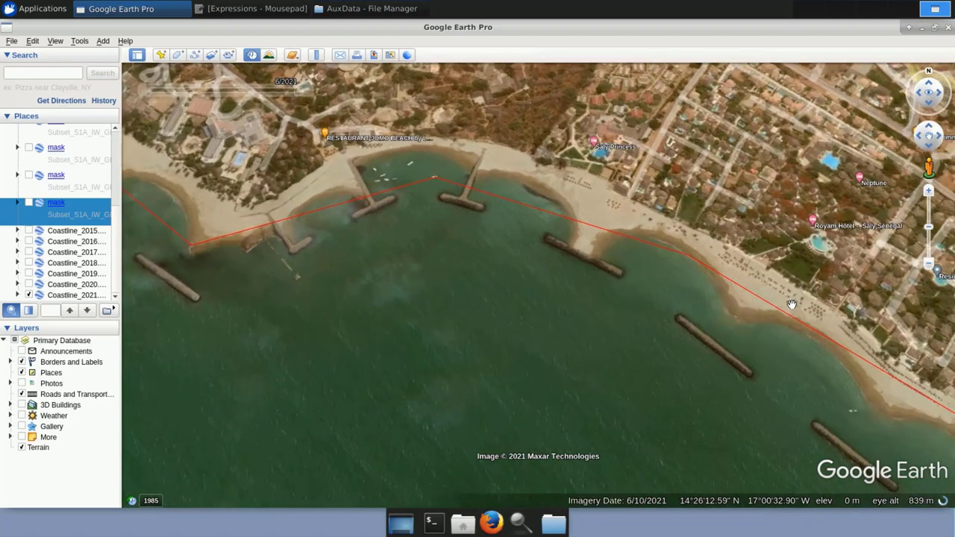
scroll(783, 304, up, 2)
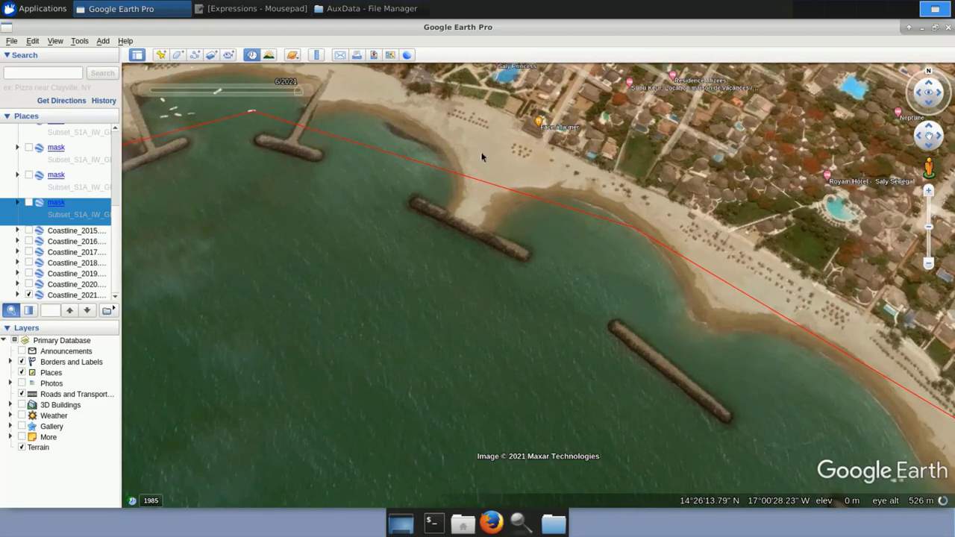
scroll(475, 137, up, 2)
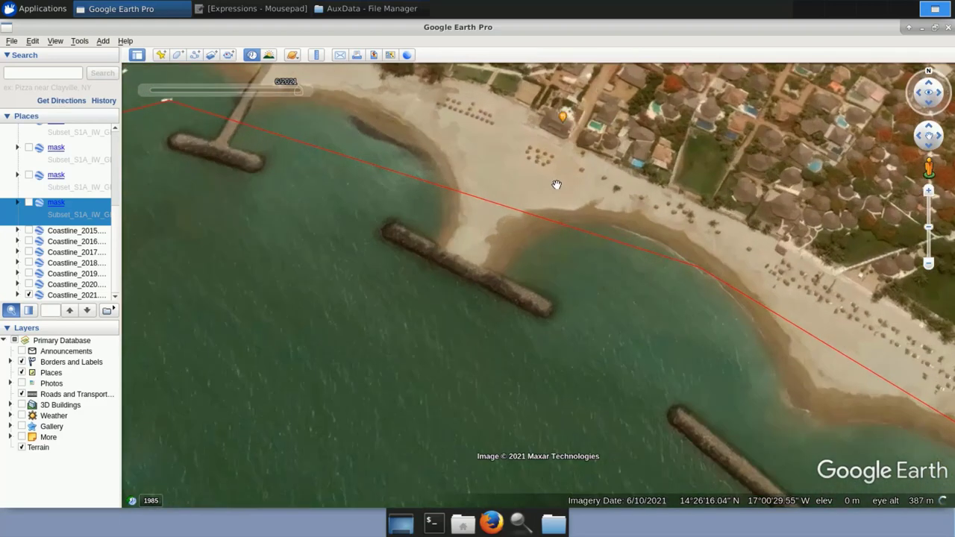
scroll(553, 203, down, 3)
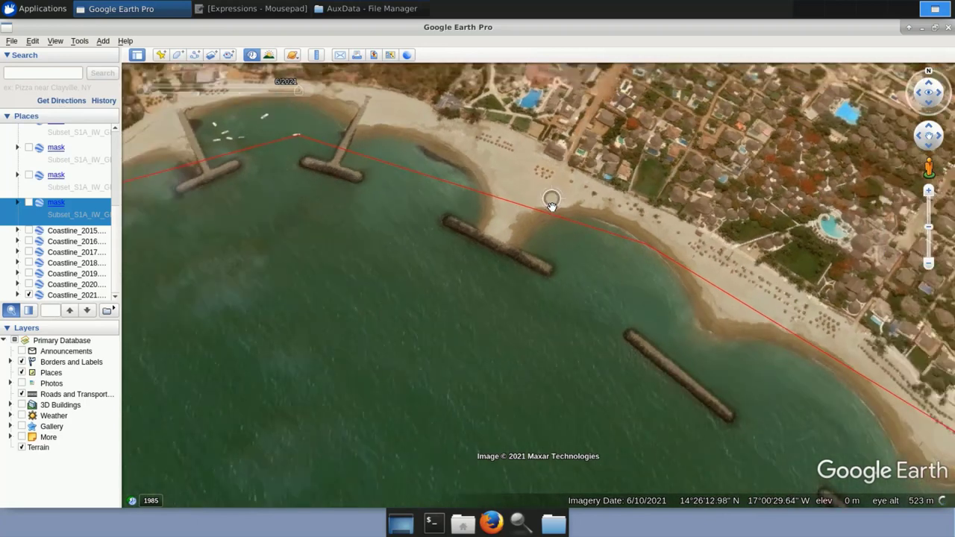
scroll(553, 224, down, 2)
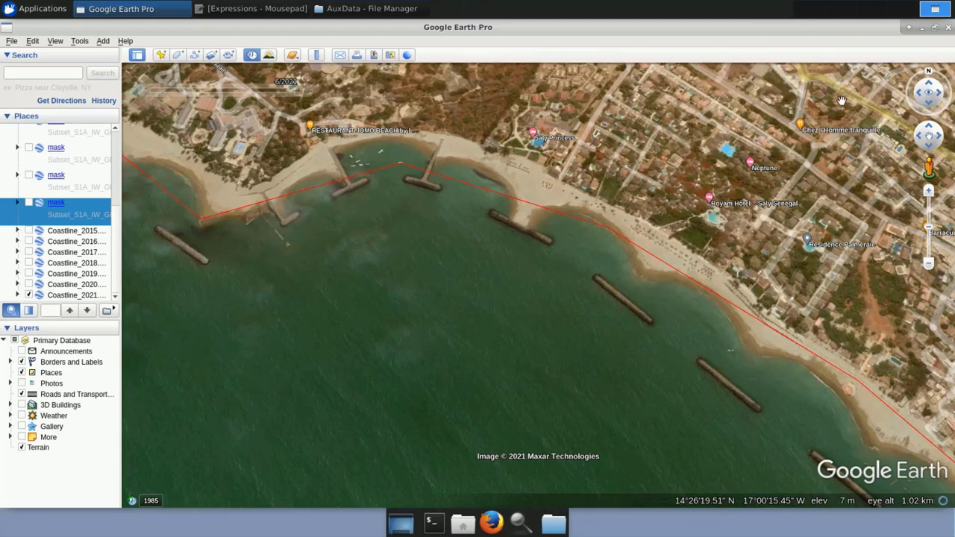
click(948, 30)
click(547, 261)
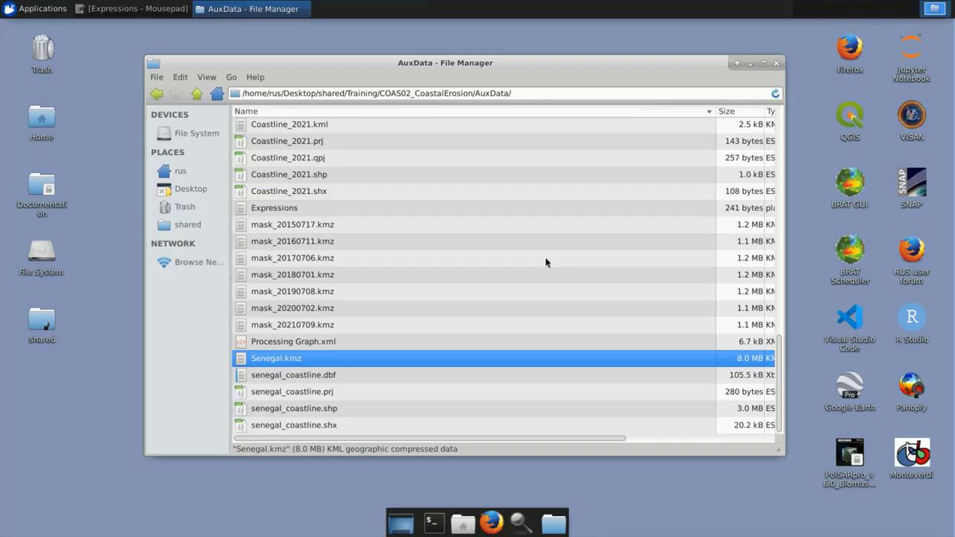